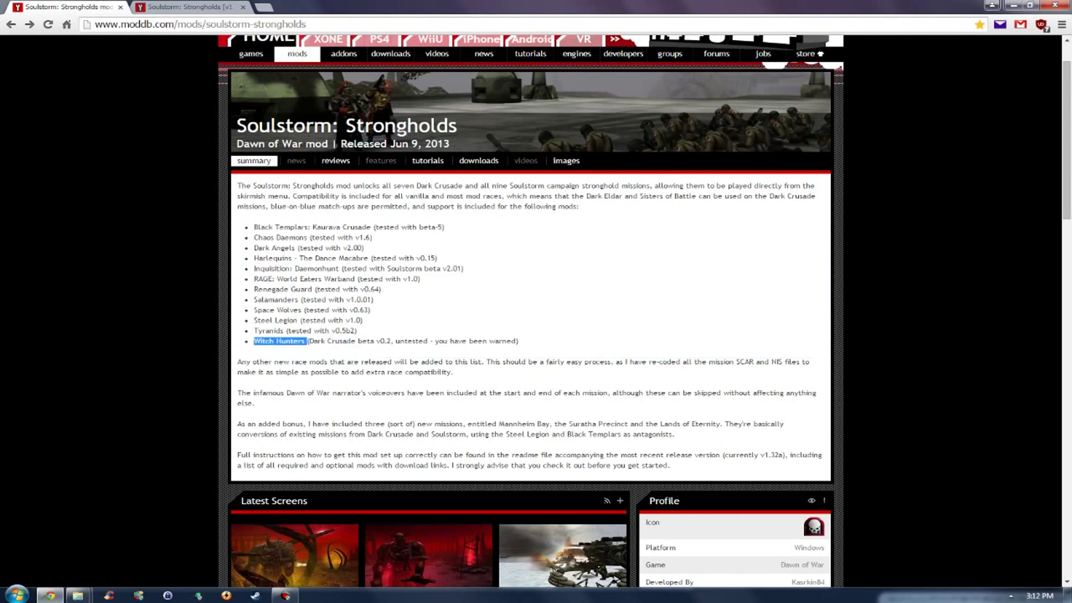
# Examine the Soulstorm: Strongholds summary and its list of supported race mods.
pyautogui.click(420, 341)
pyautogui.scroll(-2, 531, 312)
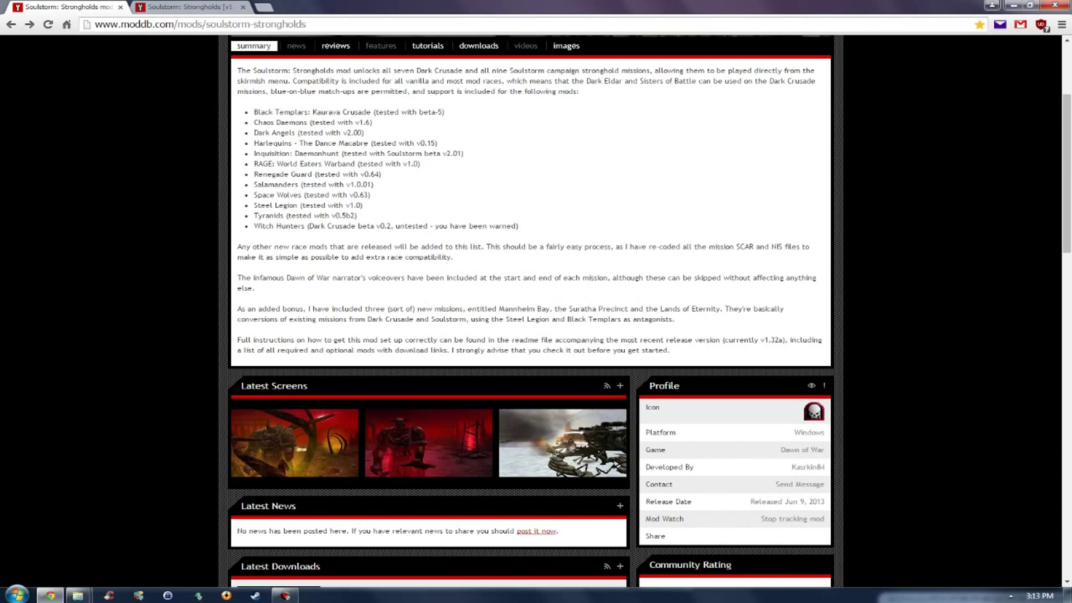
pyautogui.scroll(1, 530, 307)
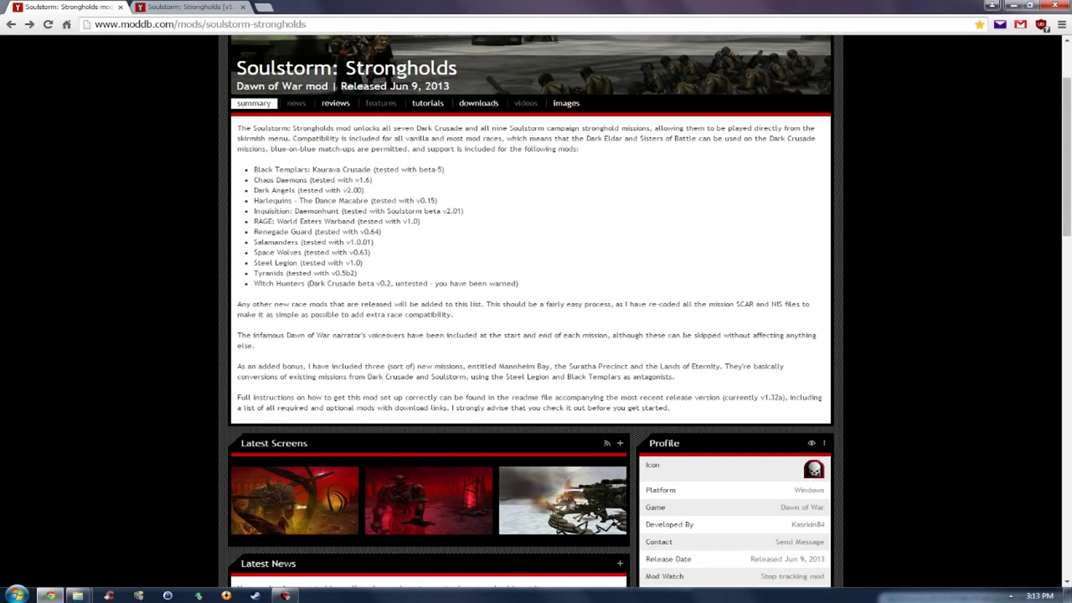
# Bring the Tutorial folder in front of the browser and select the stronghold_missions_ss_v1_4_0 ZIP archive.
pyautogui.moveTo(536, 7); pyautogui.dragTo(664, 157)
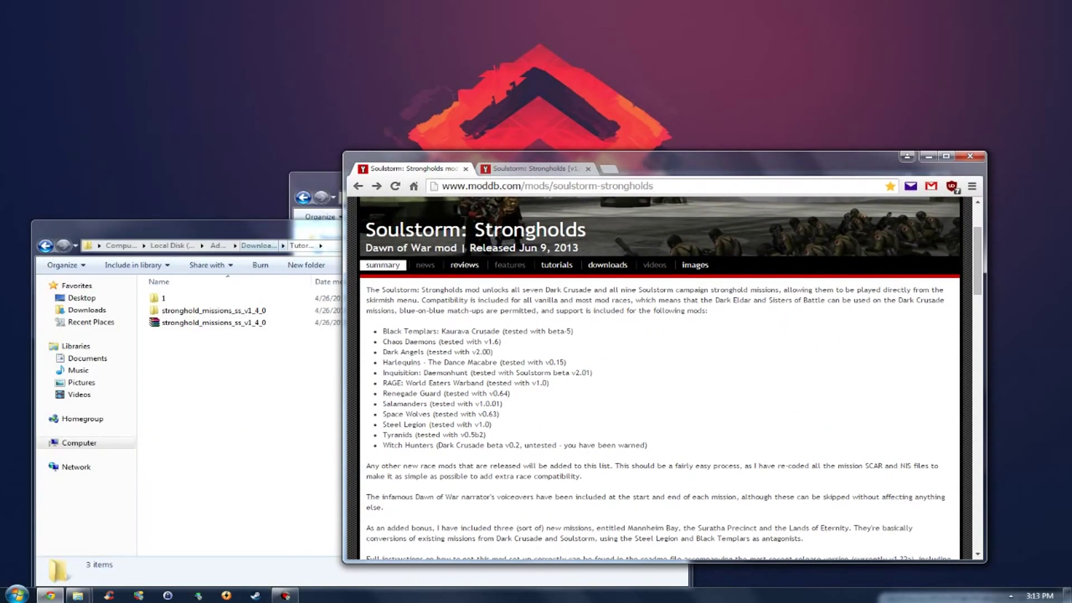
pyautogui.hotkey('alt', 'Tab')
pyautogui.moveTo(363, 227); pyautogui.dragTo(396, 186)
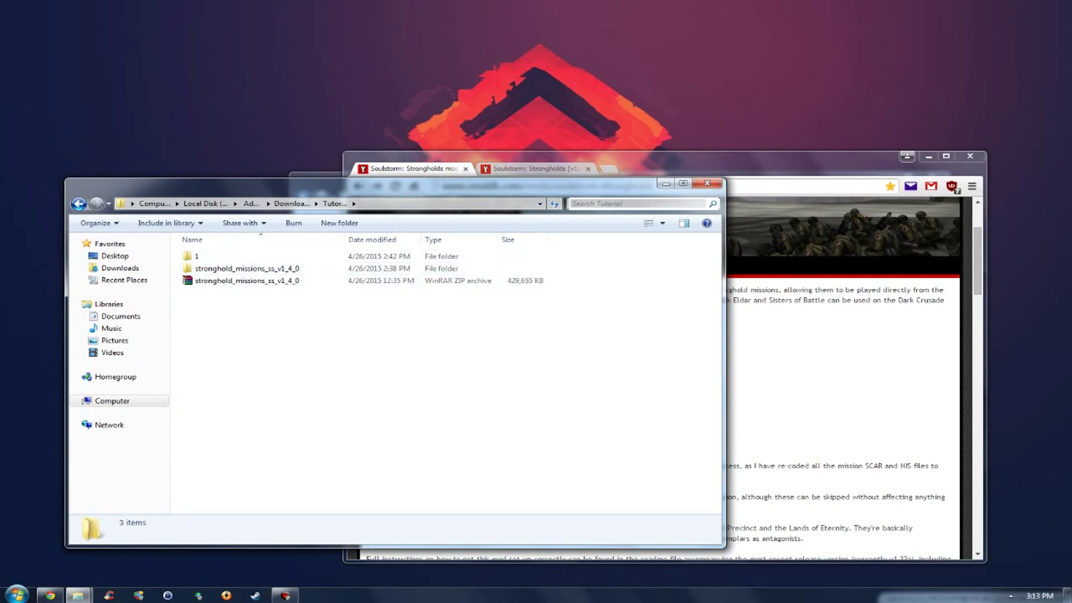
pyautogui.click(247, 280)
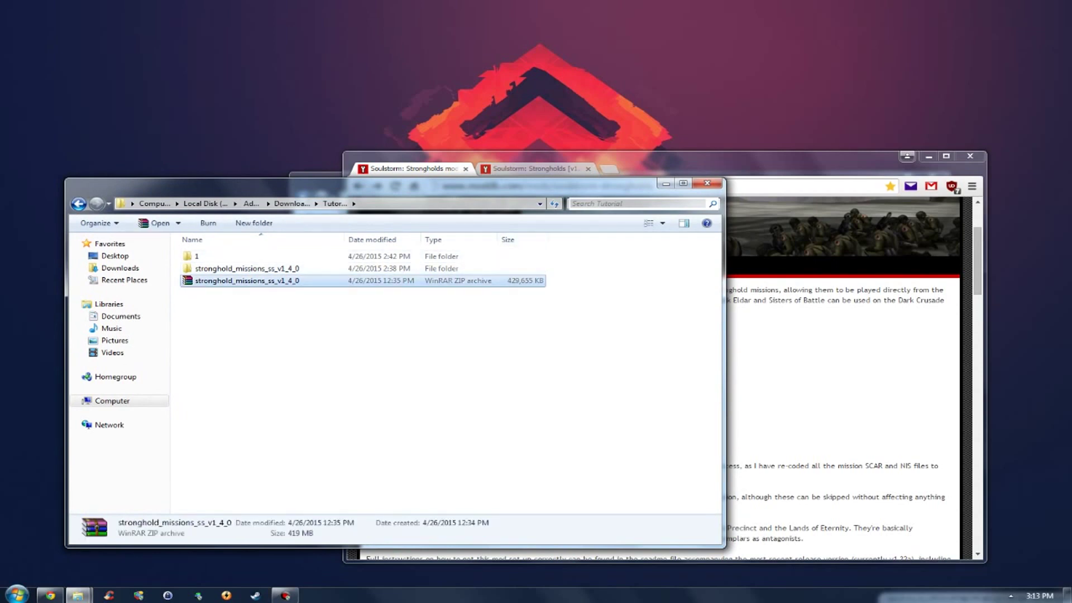
# Return to the mod page in the browser, then review the file details and description on the Strongholds v1.4.0 download page.
pyautogui.doubleClick(532, 157)
pyautogui.scroll(-2, 531, 147)
pyautogui.scroll(-4, 531, 307)
pyautogui.scroll(8, 530, 307)
pyautogui.scroll(-9, 530, 307)
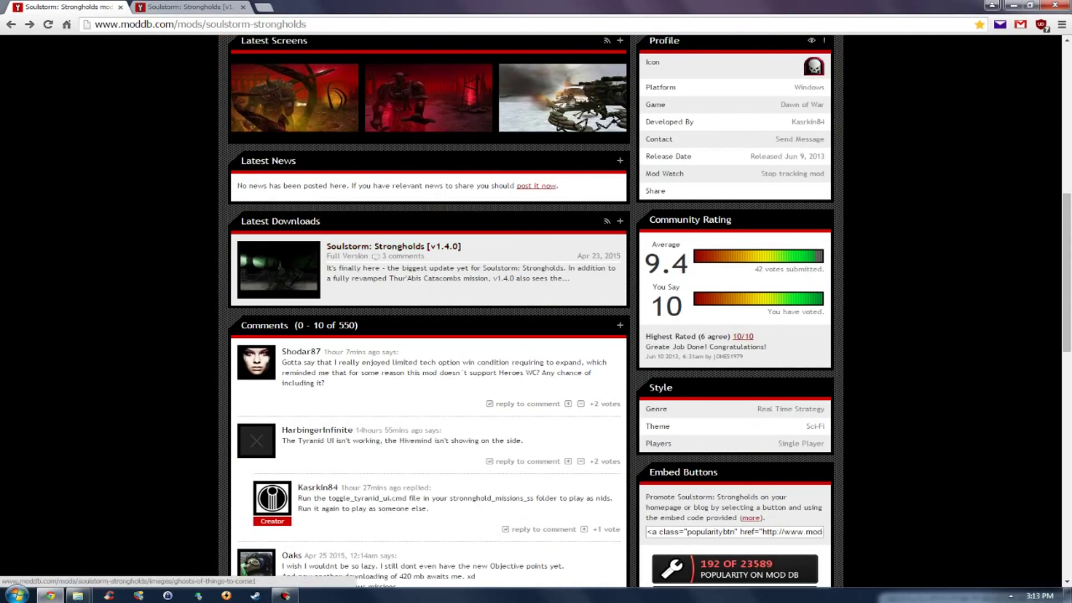
pyautogui.click(185, 7)
pyautogui.scroll(12, 536, 307)
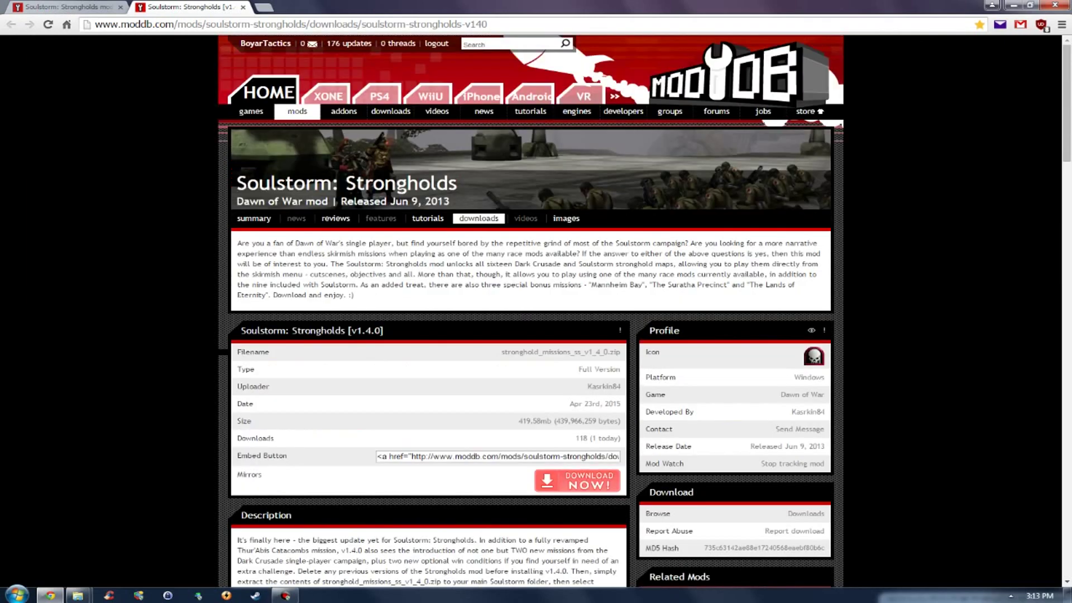
pyautogui.scroll(-5, 530, 307)
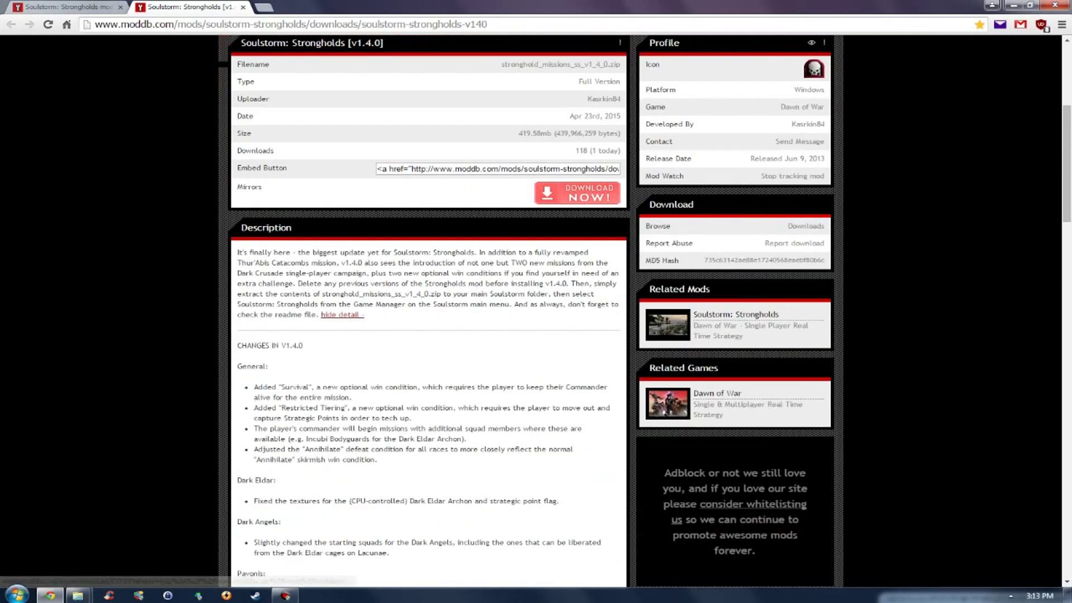
# Switch back to the Tutorial folder and open the folder named 1 with the race mod downloads.
pyautogui.press('super+Down')
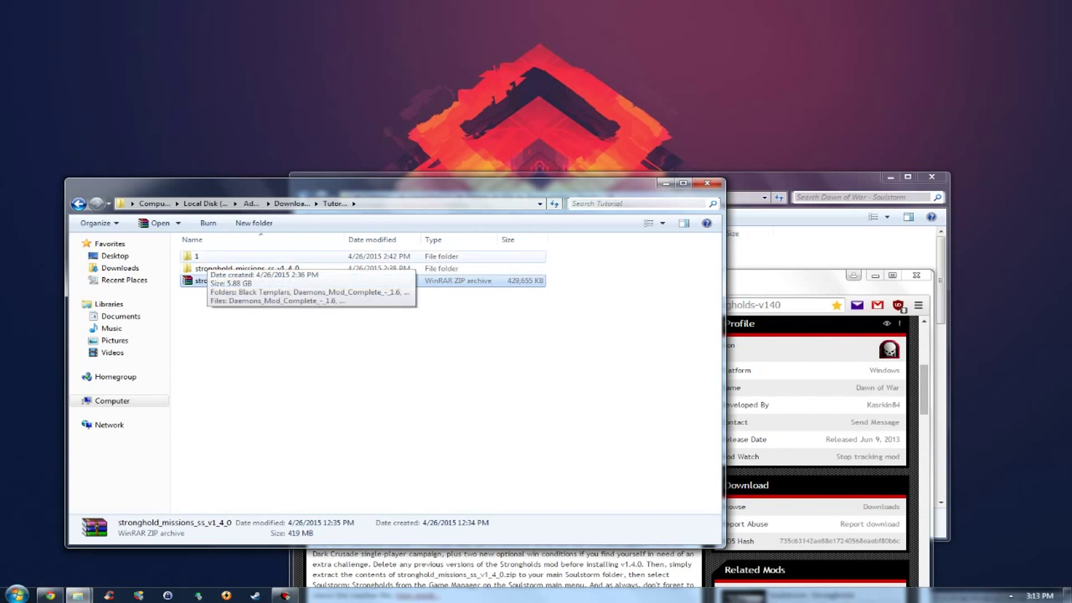
pyautogui.click(206, 256)
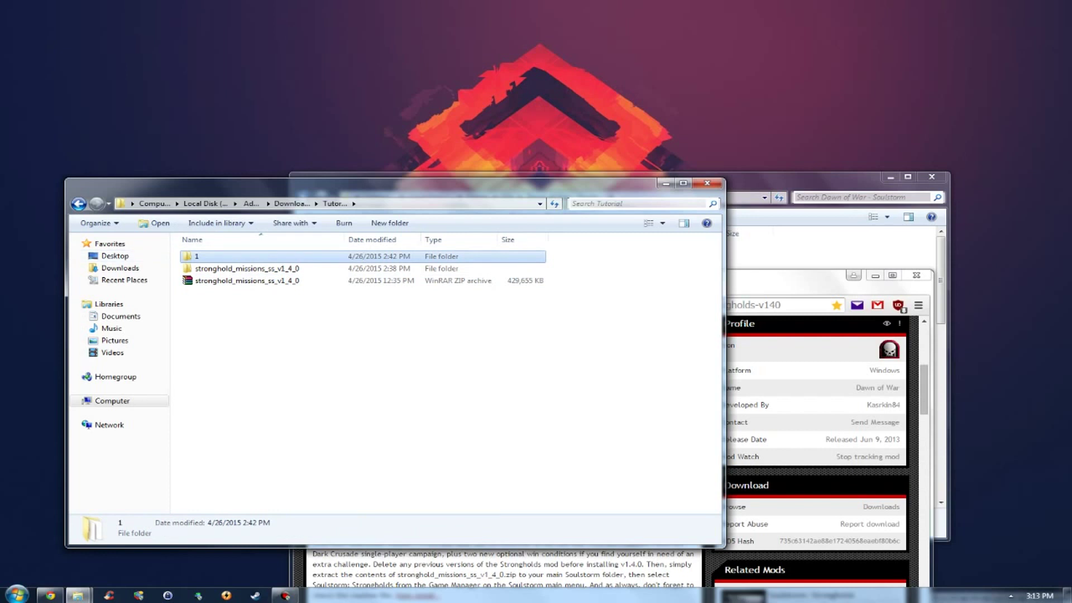
pyautogui.doubleClick(234, 256)
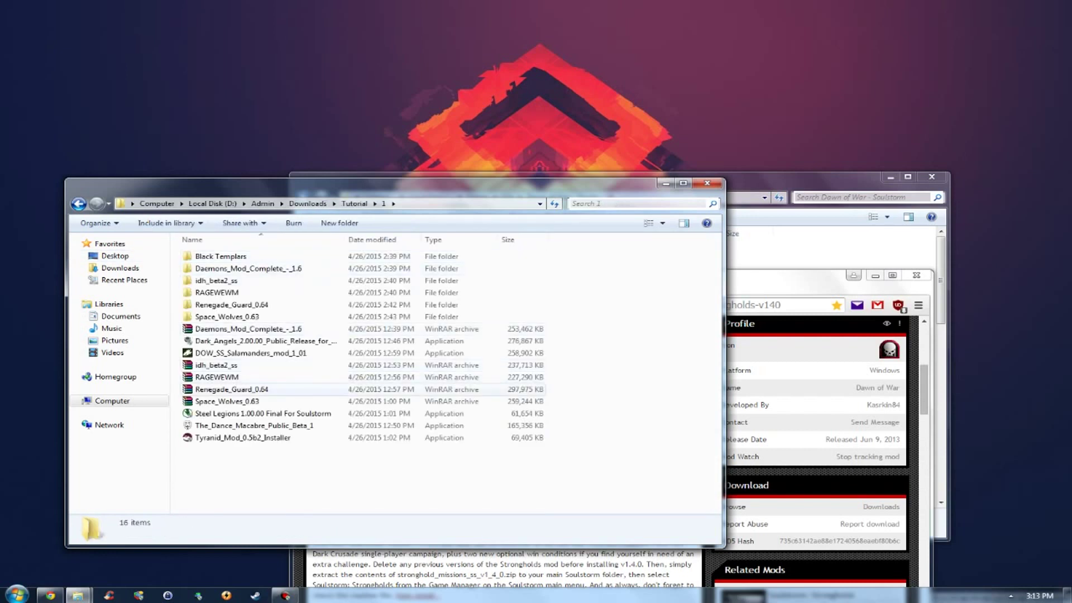
# Place the mod's summary page beside the downloads folder and highlight the Black Templars: Kaurava Crusade entry.
pyautogui.moveTo(784, 277); pyautogui.dragTo(876, 200)
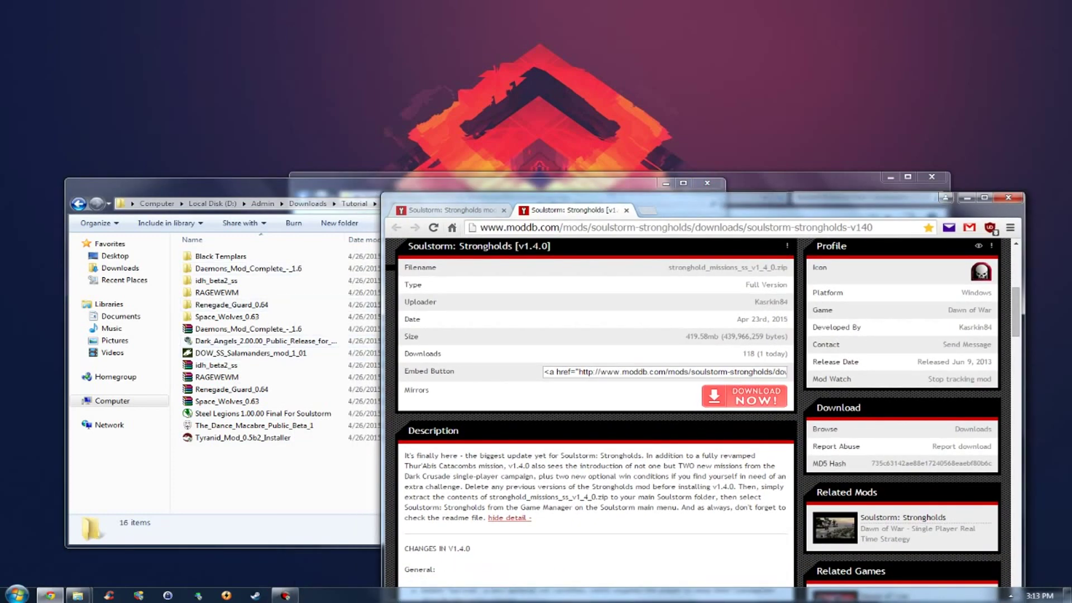
pyautogui.hotkey('ctrl', 'Tab')
pyautogui.scroll(9, 698, 411)
pyautogui.scroll(-3, 697, 410)
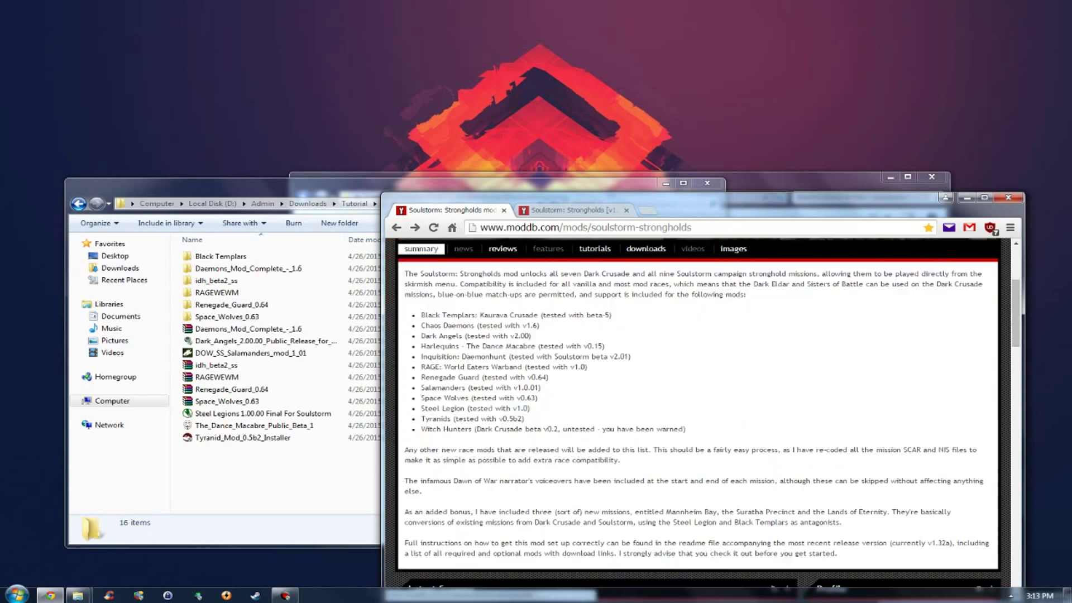
pyautogui.moveTo(421, 315); pyautogui.dragTo(611, 315)
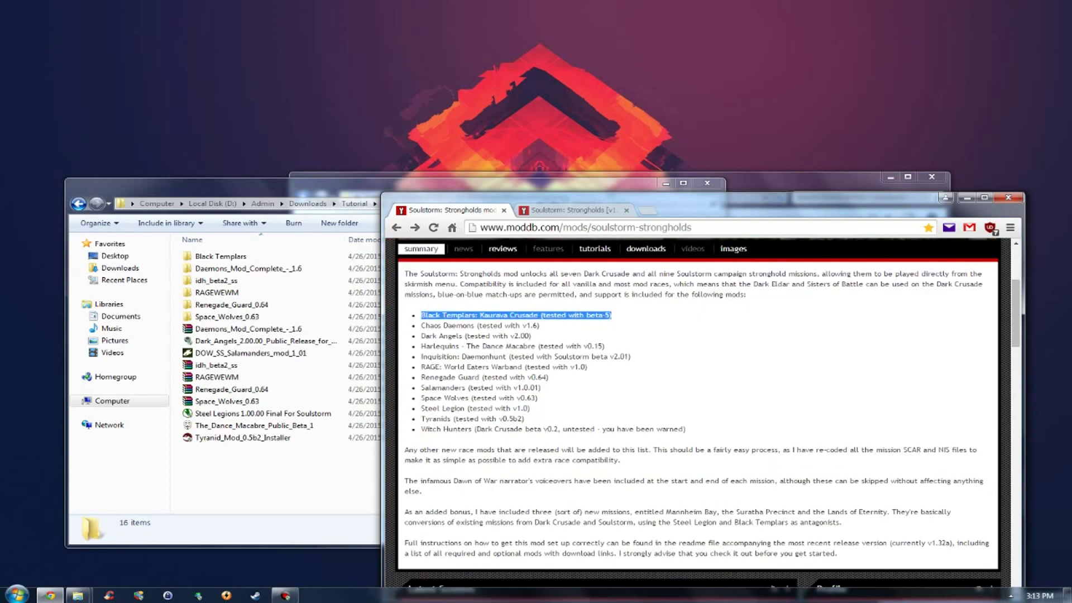
pyautogui.click(420, 314)
pyautogui.moveTo(421, 314); pyautogui.dragTo(611, 315)
# Go through the application installers in folder 1, including Dark Angels, Salamanders, Steel Legions, The Dance Macabre and Tyranid.
pyautogui.click(240, 316)
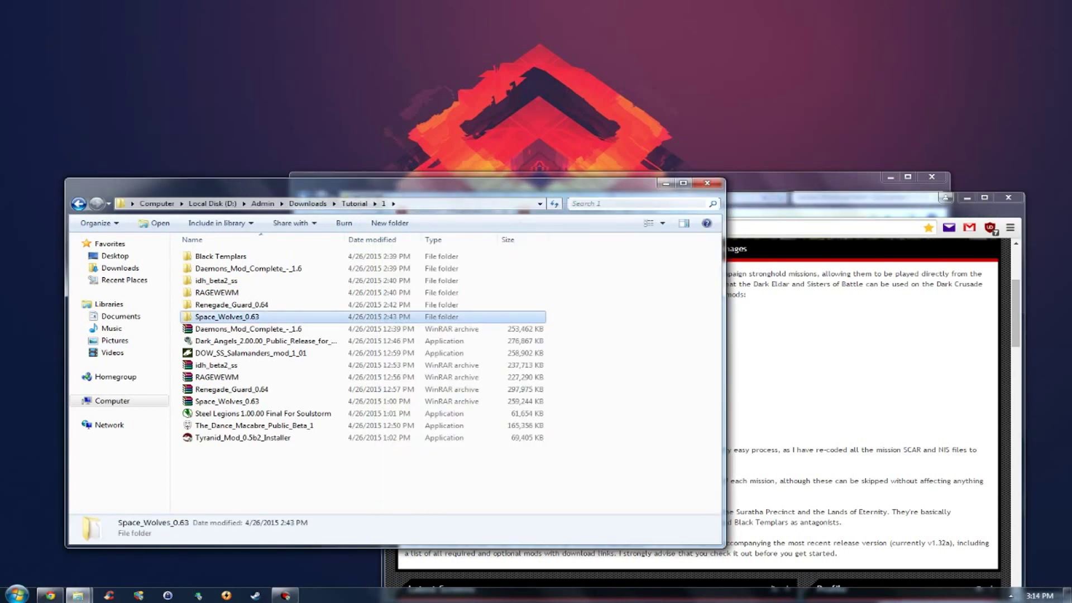
pyautogui.click(308, 340)
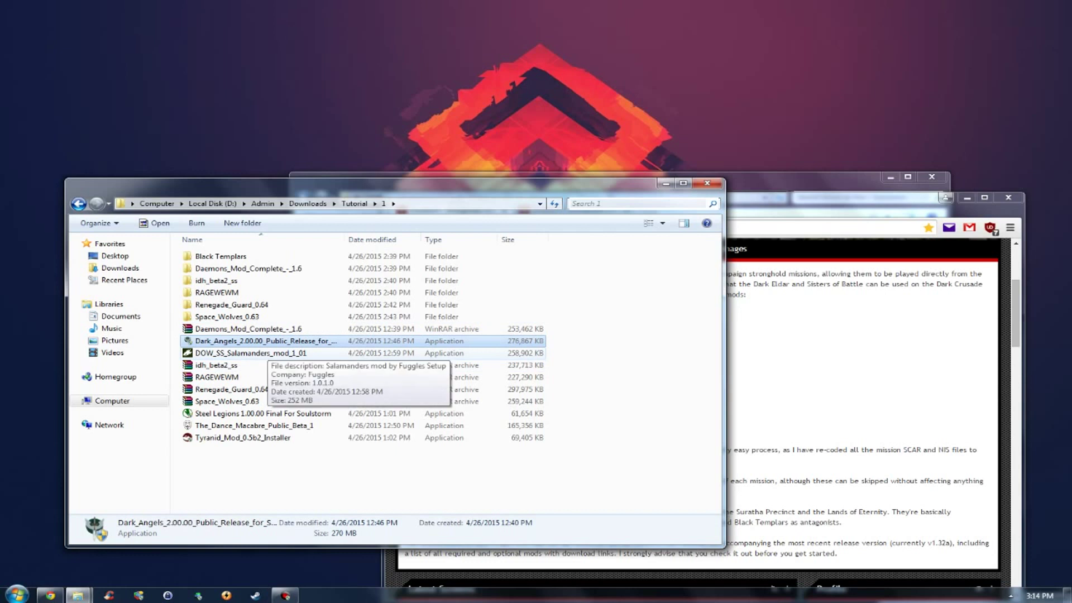
pyautogui.press('F2')
pyautogui.click(216, 365)
pyautogui.click(266, 341)
pyautogui.click(251, 352)
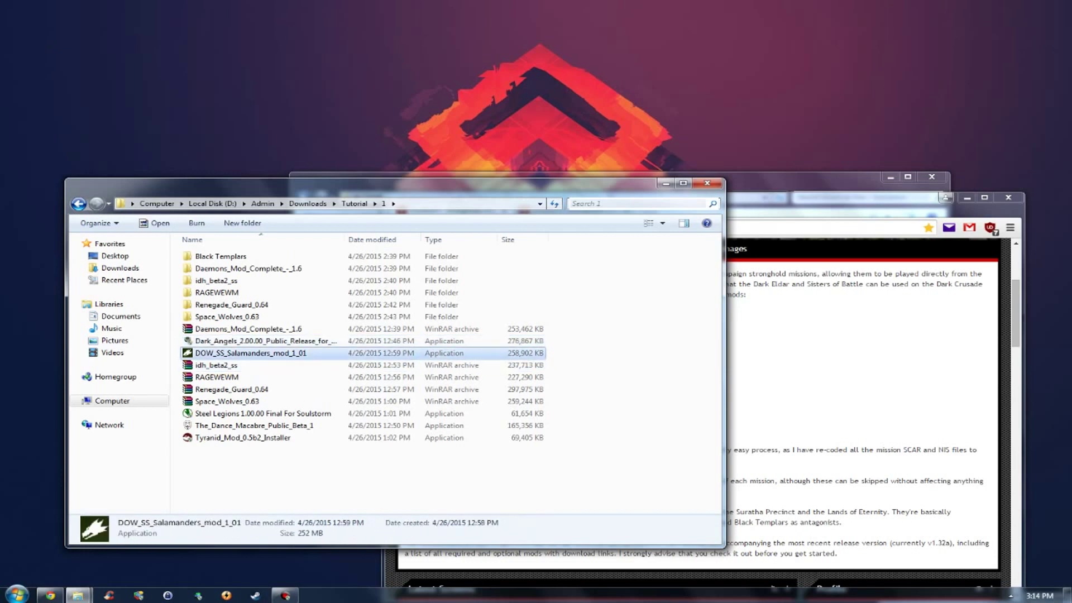
pyautogui.click(251, 414)
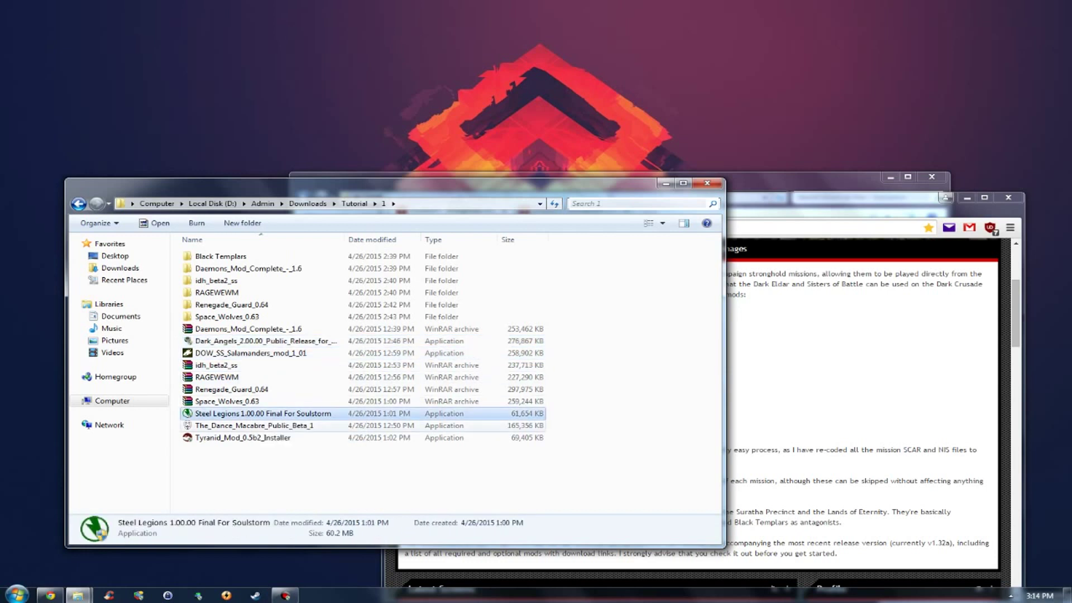
pyautogui.click(254, 425)
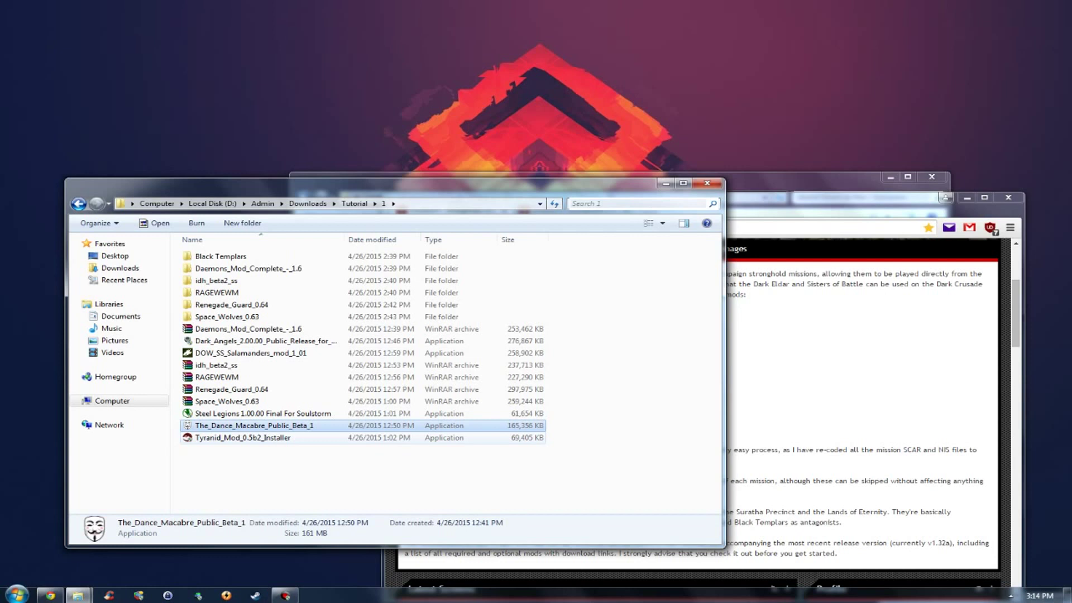
pyautogui.click(242, 437)
pyautogui.click(251, 414)
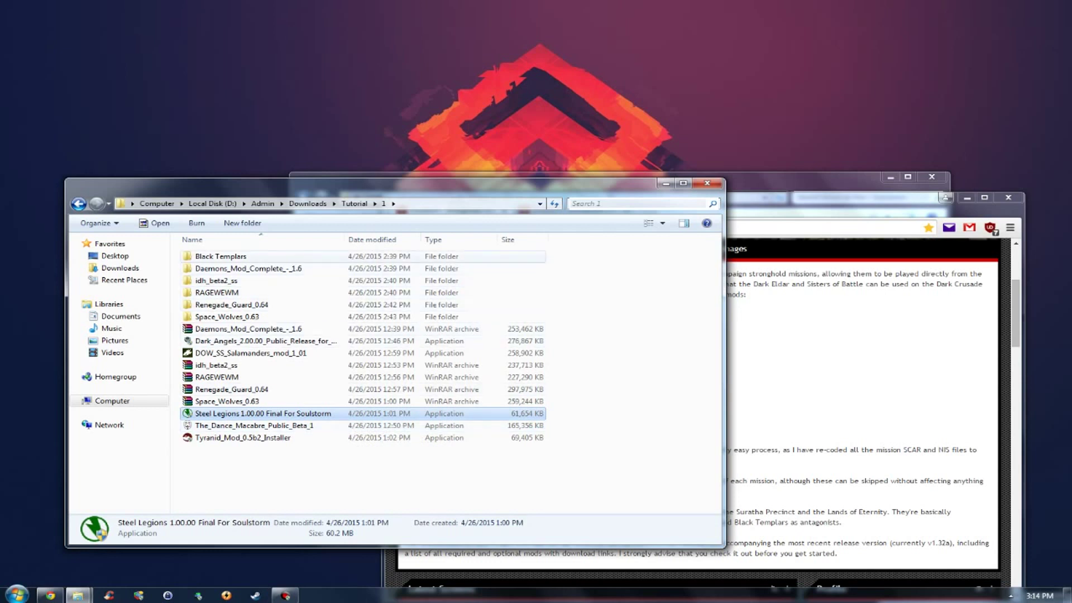
# Look inside the Black Templars folder, select the Dawn_Of_Skirmish_v3.20 AI mod installer, and return to folder 1.
pyautogui.doubleClick(220, 256)
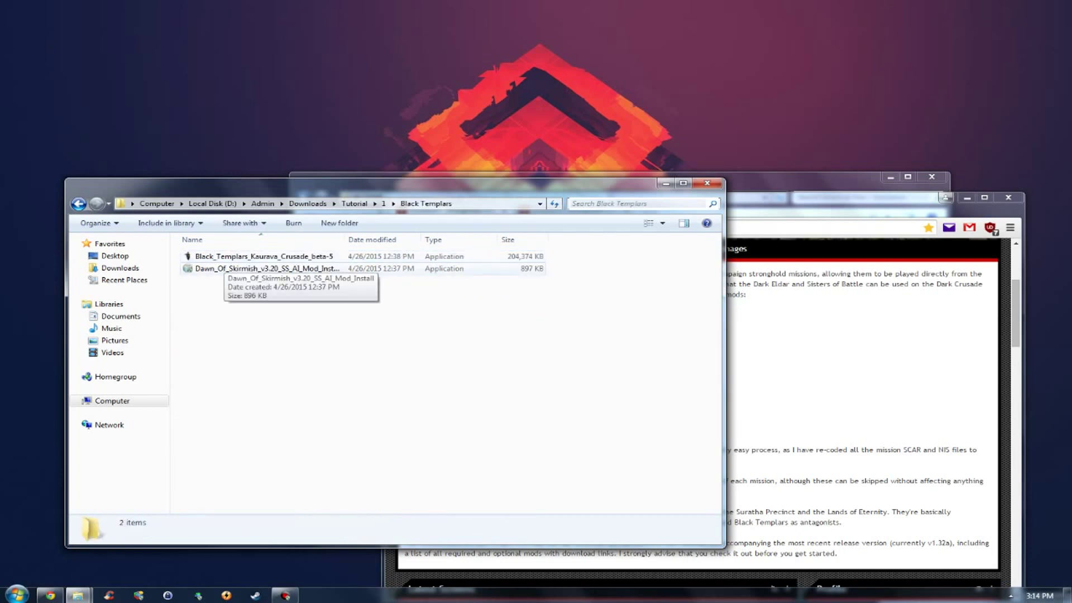
pyautogui.click(267, 269)
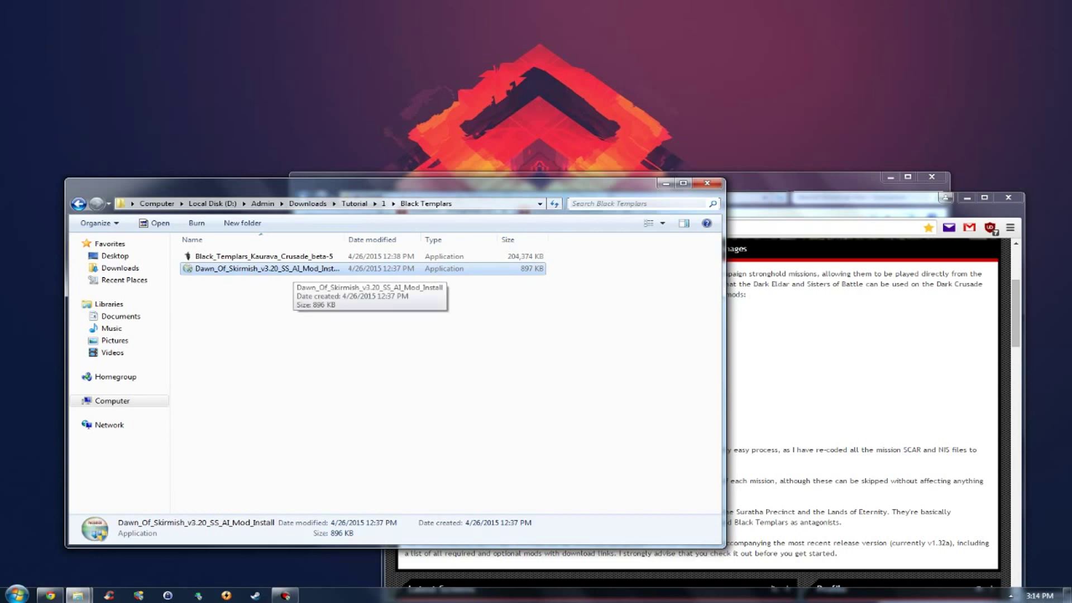
pyautogui.press('BackSpace')
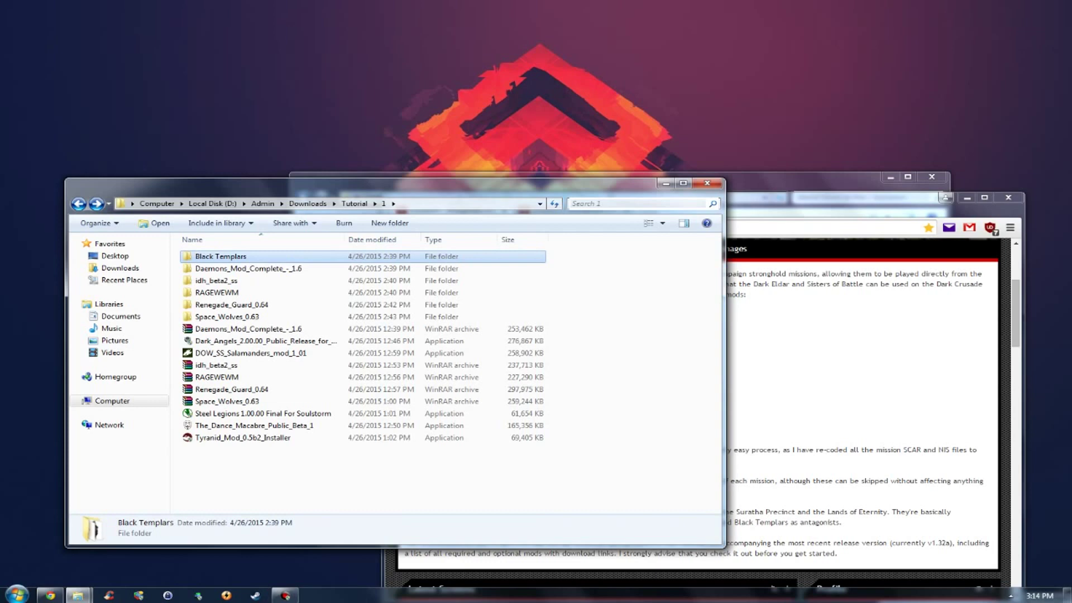
# Check the mod page's header, then compare the Daemons_Mod_Complete_-_1.6 archive with its extracted folder.
pyautogui.moveTo(798, 198); pyautogui.dragTo(801, 197)
pyautogui.scroll(3, 701, 404)
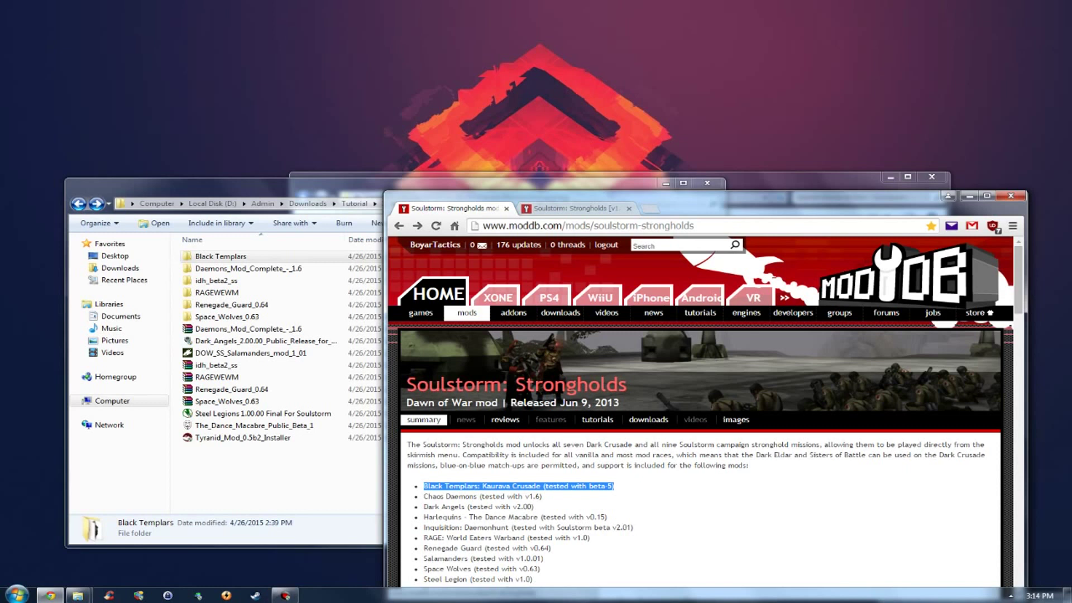
pyautogui.click(248, 267)
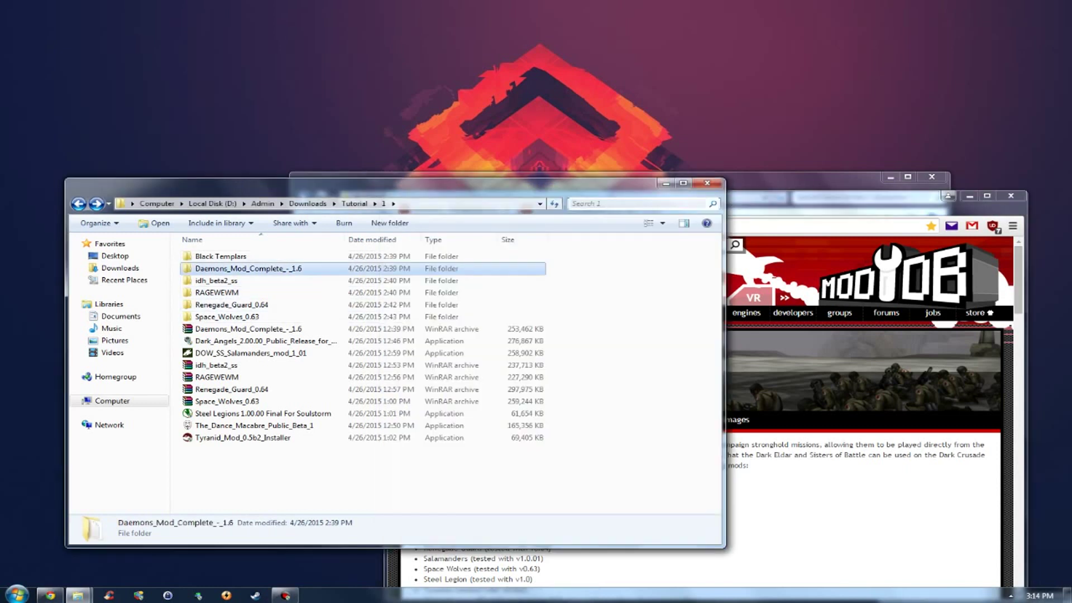
pyautogui.click(249, 328)
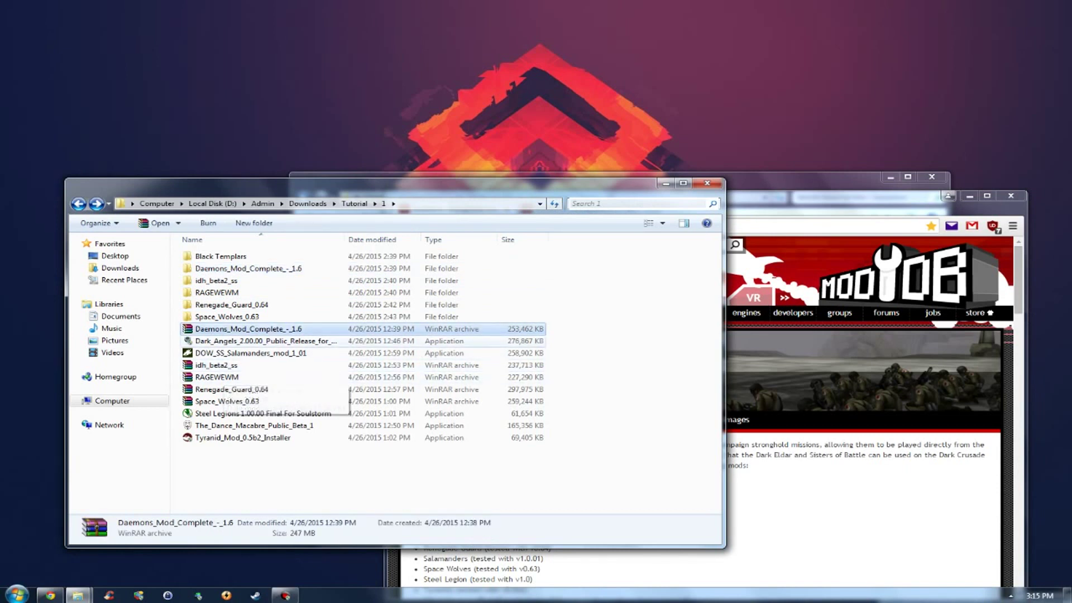
pyautogui.click(218, 293)
pyautogui.press('Up')
pyautogui.press('Up')
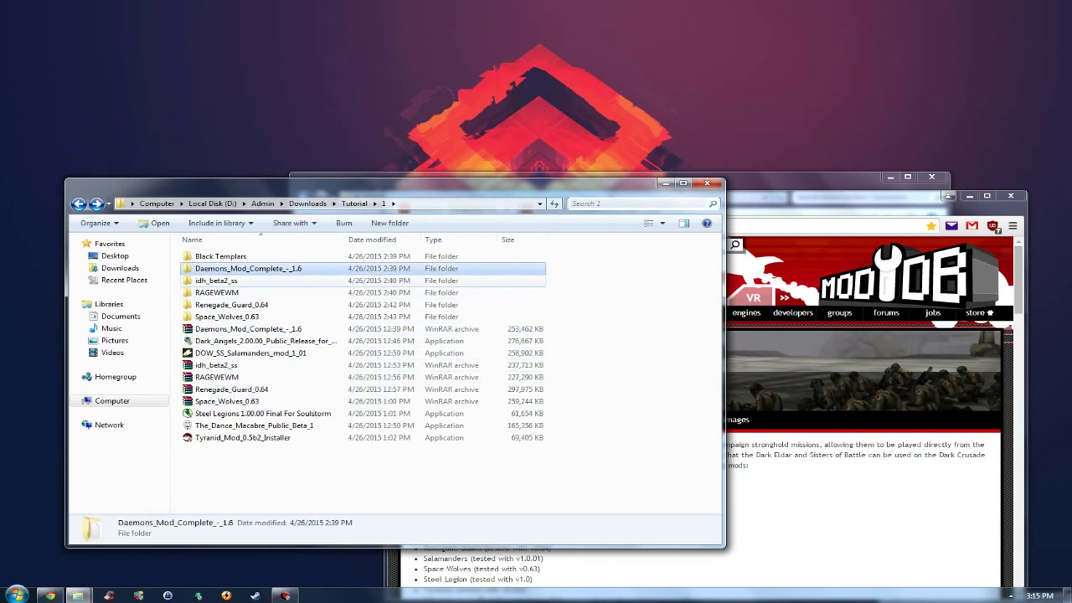
# Go through the remaining race mod files down to the Space_Wolves_0.63 archive.
pyautogui.press('Down')
pyautogui.press('Down')
pyautogui.press('Down')
pyautogui.press('Down')
pyautogui.press('Down')
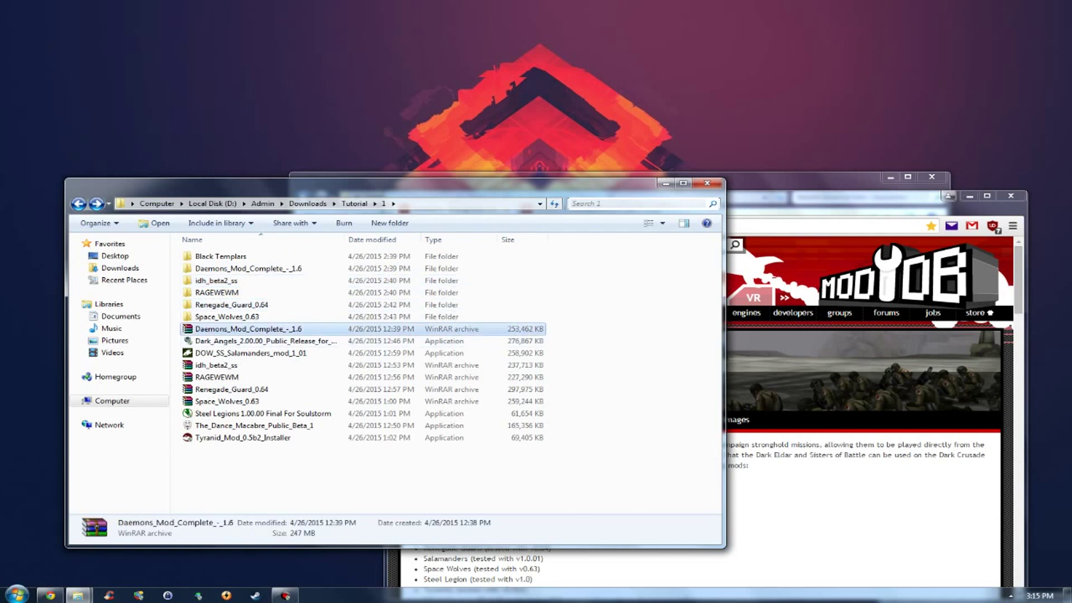
pyautogui.press('Down')
pyautogui.press('Down')
pyautogui.press('Down')
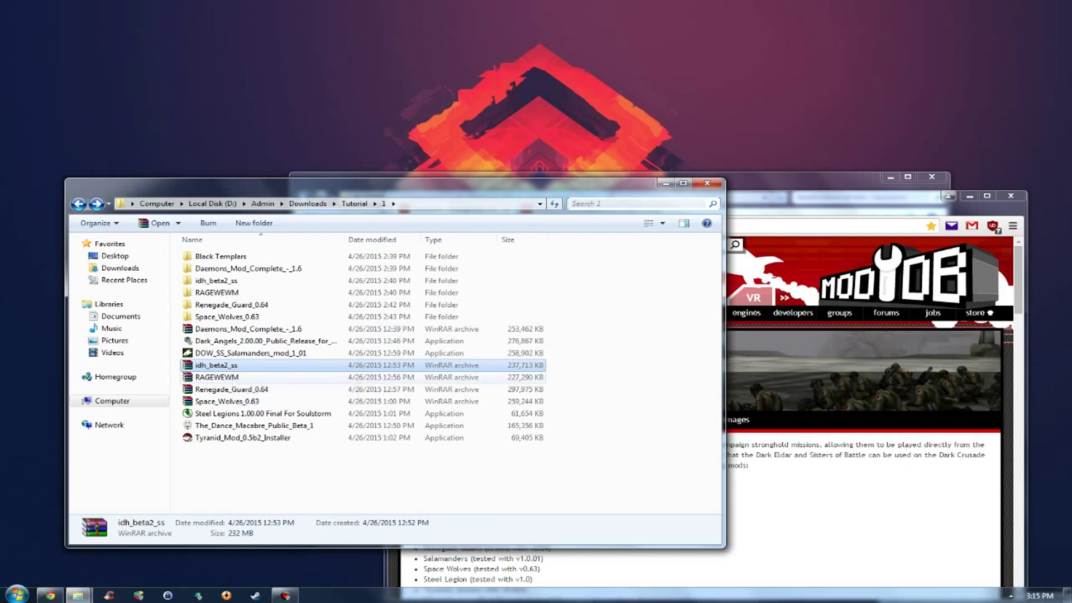
pyautogui.press('Down')
pyautogui.press('Down')
pyautogui.press('Down')
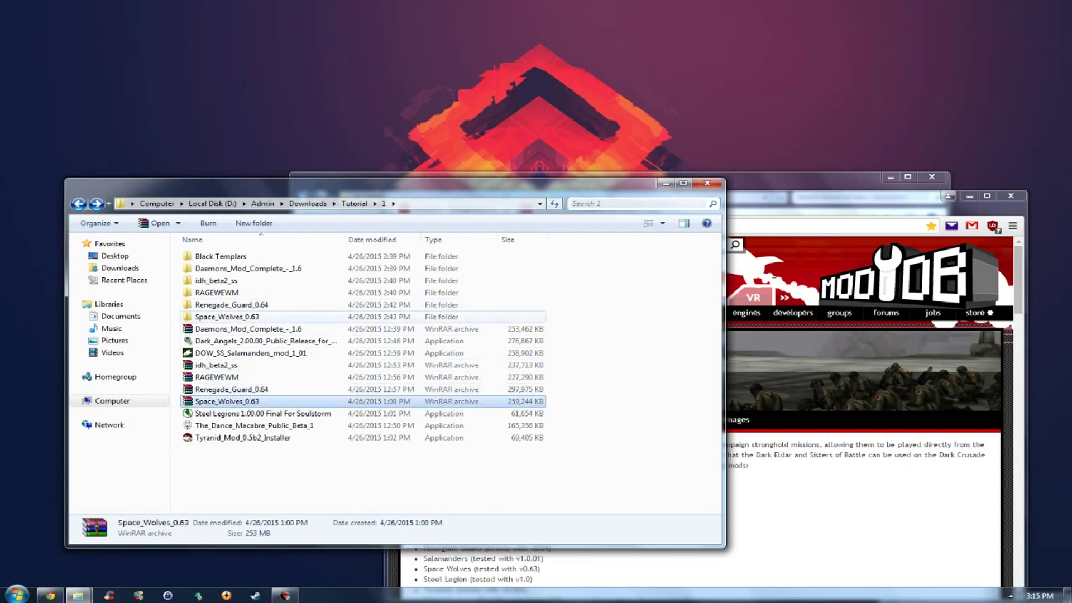
# Open the extracted Renegade_Guard_0.64 folder and copy its inner mod folder together with the Renegade_Guard_0.64.module file.
pyautogui.click(231, 293)
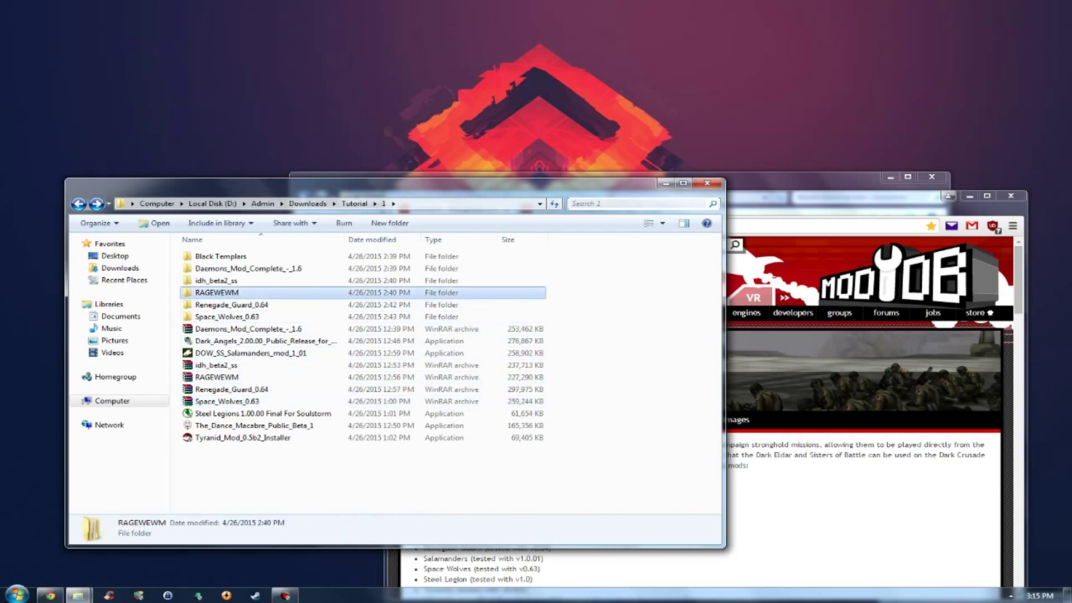
pyautogui.doubleClick(231, 305)
pyautogui.moveTo(296, 303); pyautogui.dragTo(218, 255)
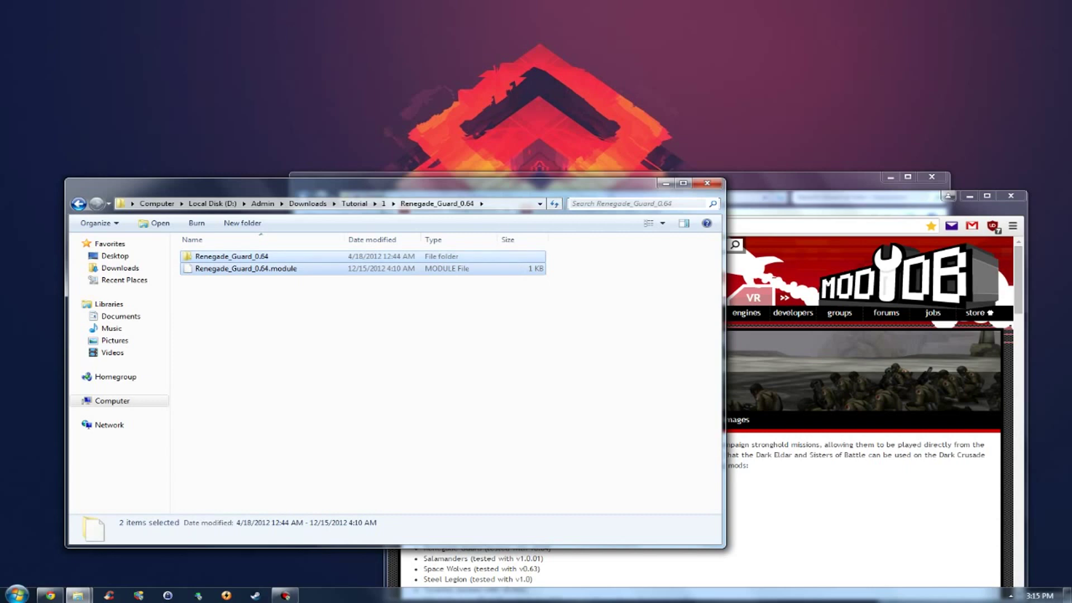
pyautogui.rightClick(235, 266)
pyautogui.click(267, 428)
# Bring up the Dawn of War - Soulstorm game folder and look through its contents.
pyautogui.click(782, 179)
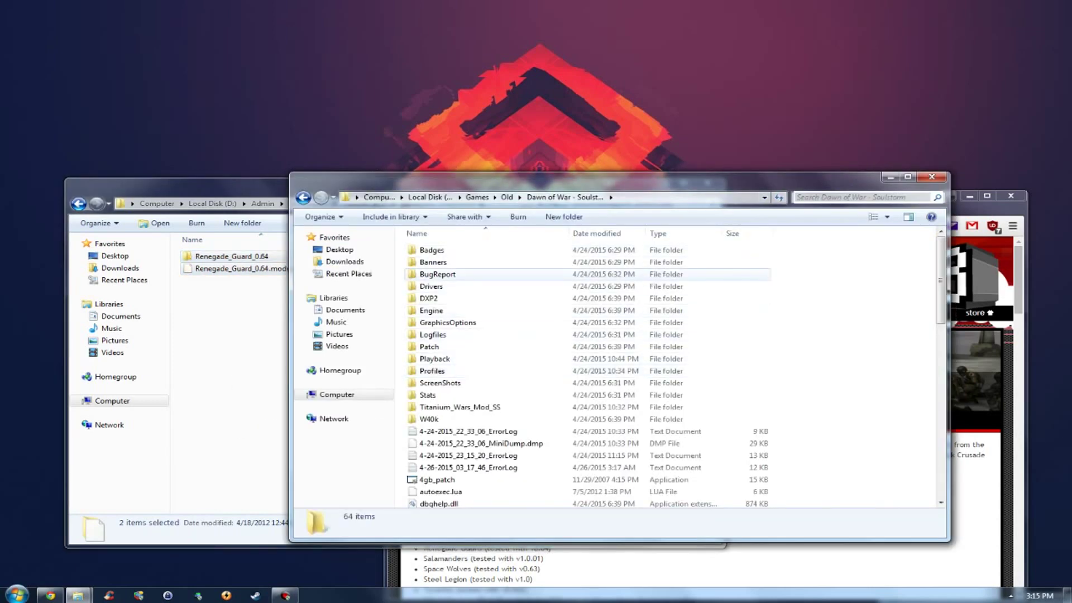
pyautogui.scroll(-4, 502, 276)
pyautogui.scroll(4, 502, 283)
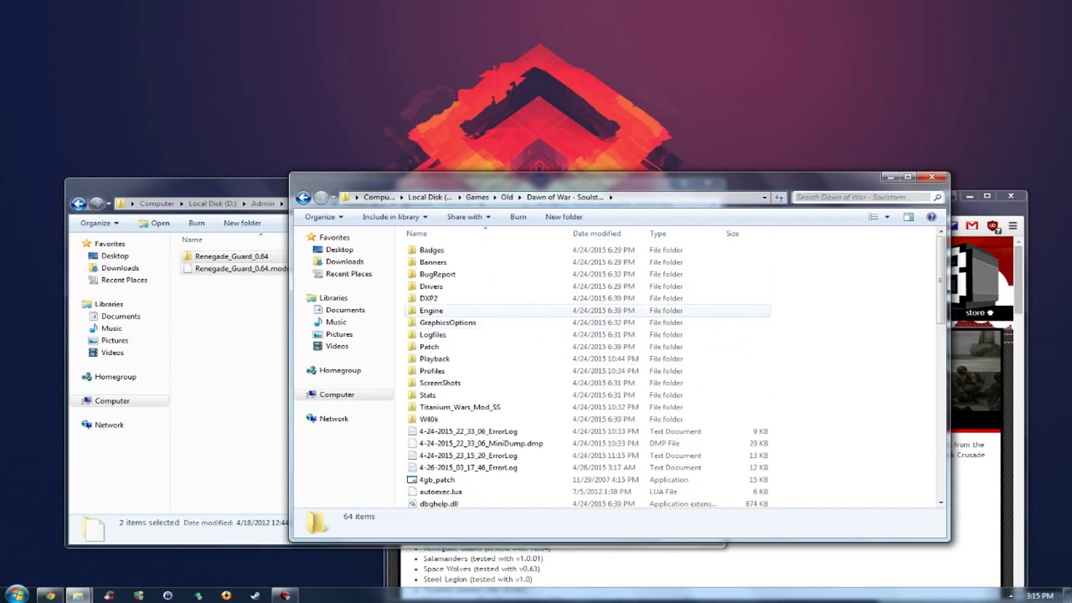
pyautogui.scroll(-5, 502, 307)
pyautogui.scroll(-10, 502, 308)
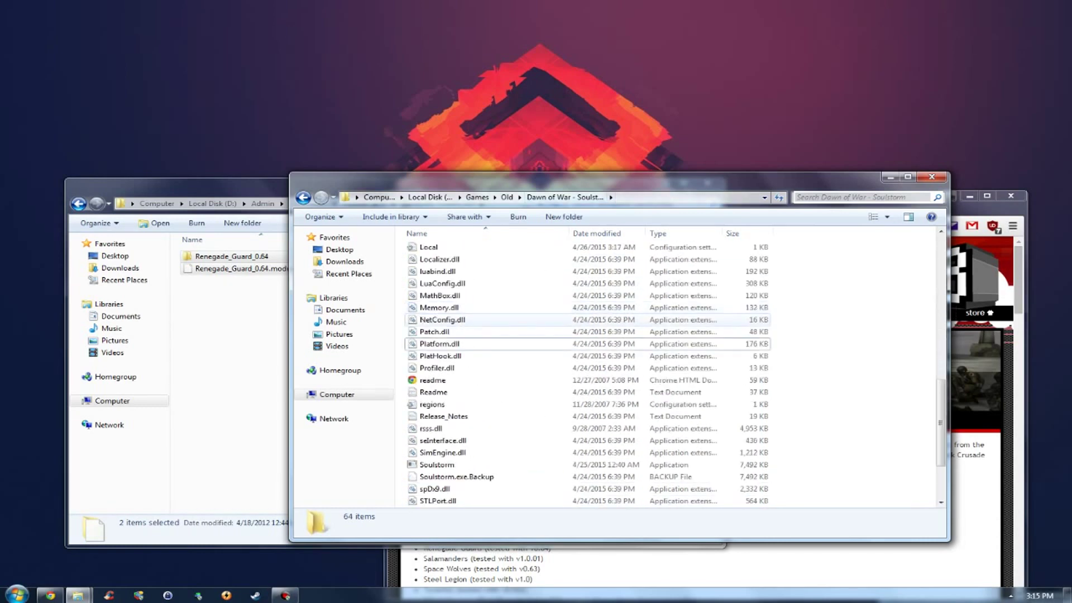
# Open the Black Templars folder among the downloaded mods and widen its name column to show the full installer names.
pyautogui.click(78, 203)
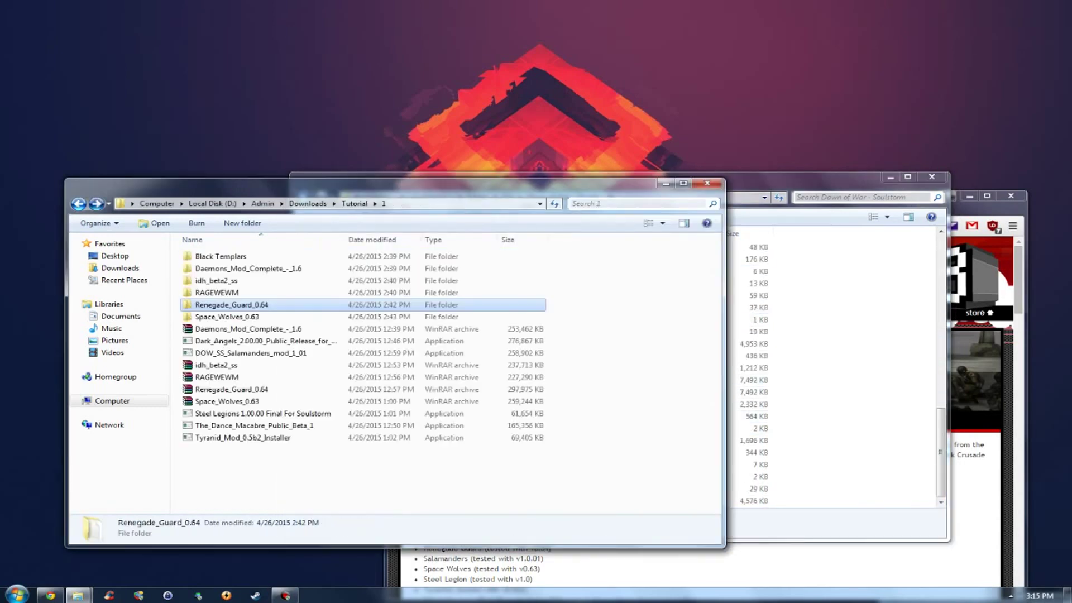
pyautogui.doubleClick(218, 256)
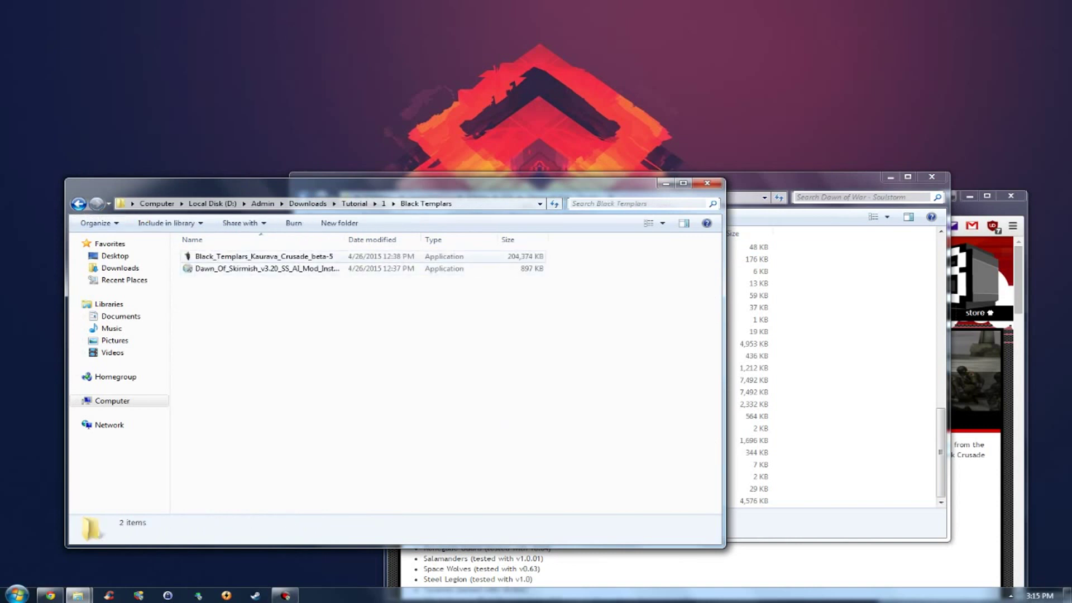
pyautogui.doubleClick(344, 239)
pyautogui.moveTo(349, 240); pyautogui.dragTo(420, 240)
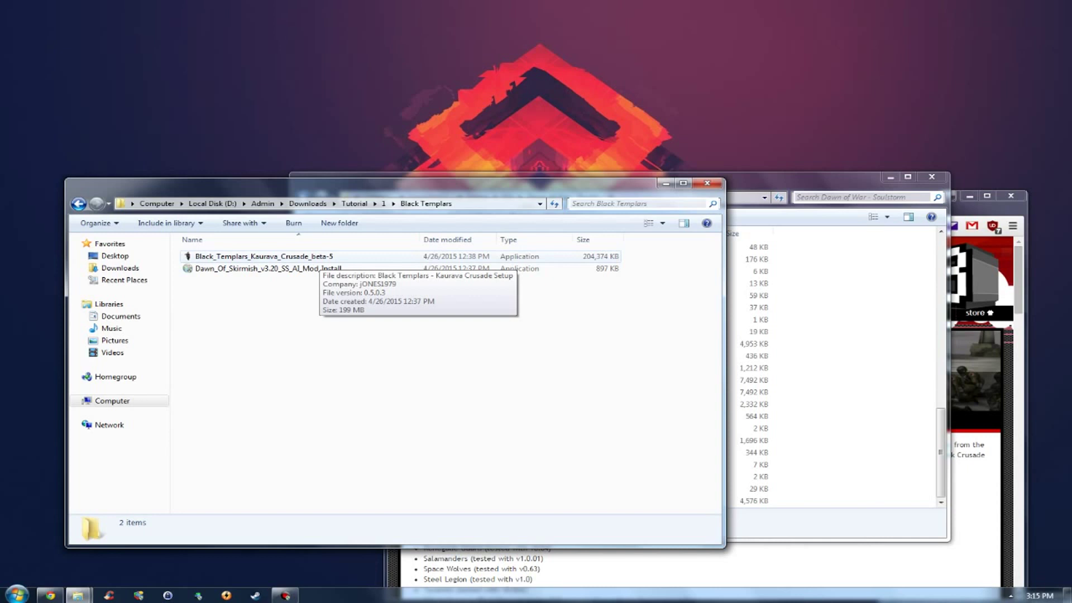
# Run the Black_Templars_Kaurava_Crusade_beta-5 installer in English and accept its license agreement.
pyautogui.doubleClick(312, 256)
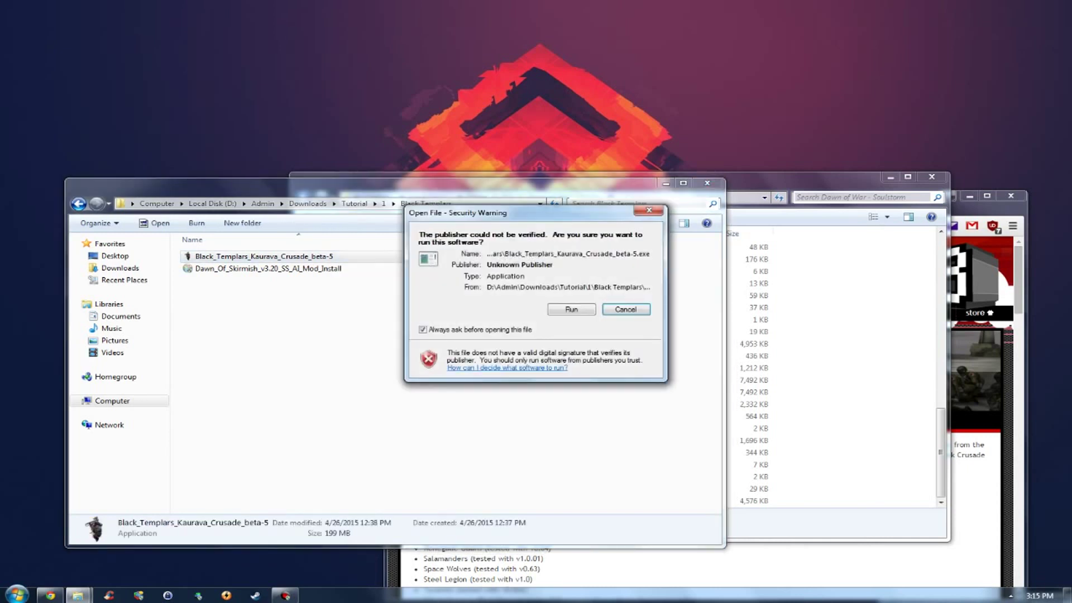
pyautogui.press('Return')
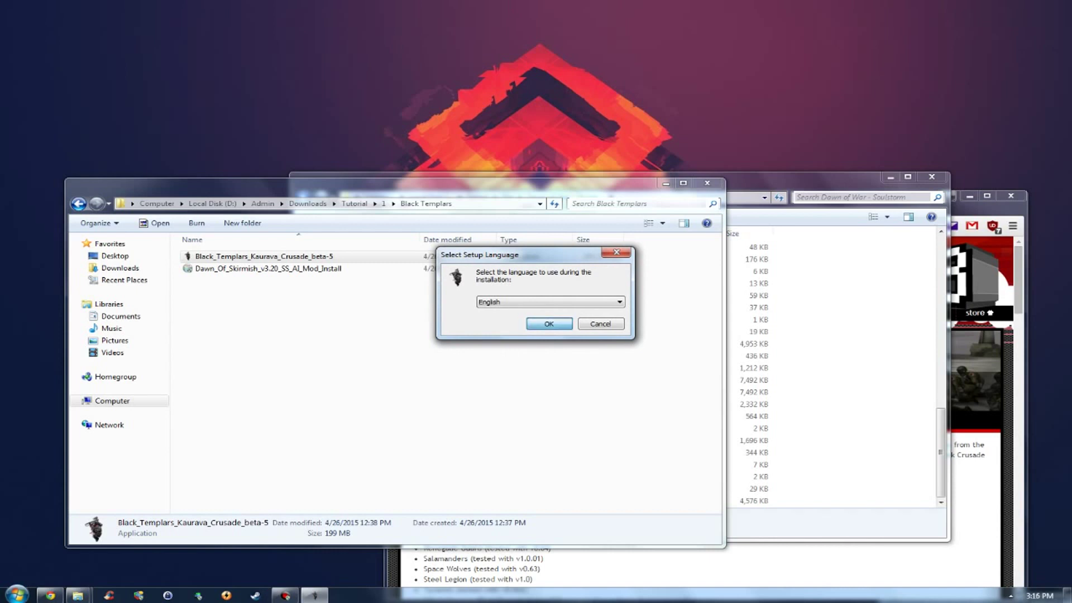
pyautogui.press('Return')
pyautogui.press('alt')
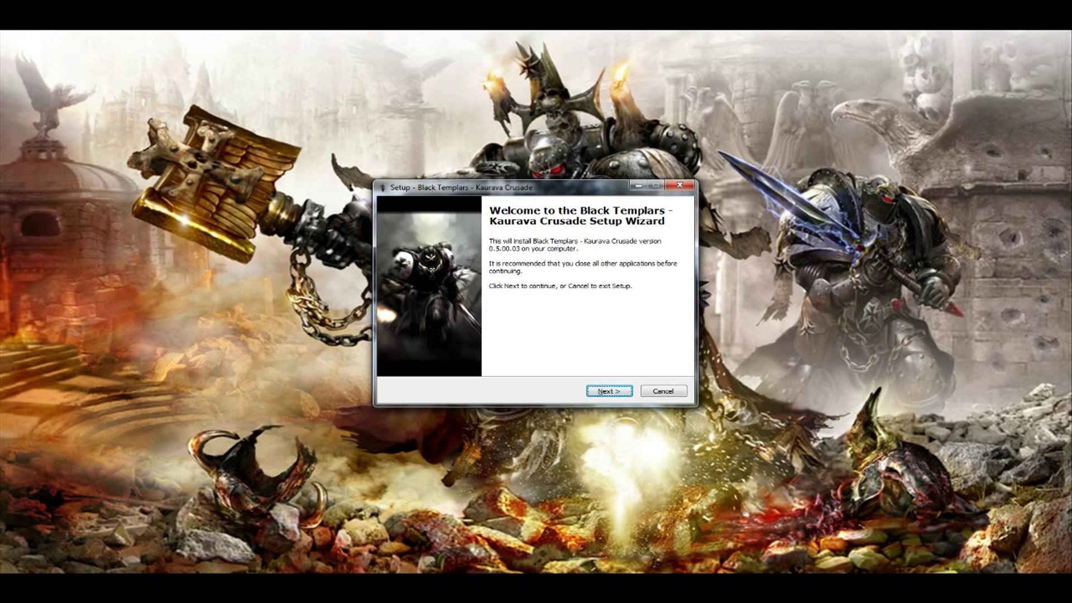
pyautogui.press('Return')
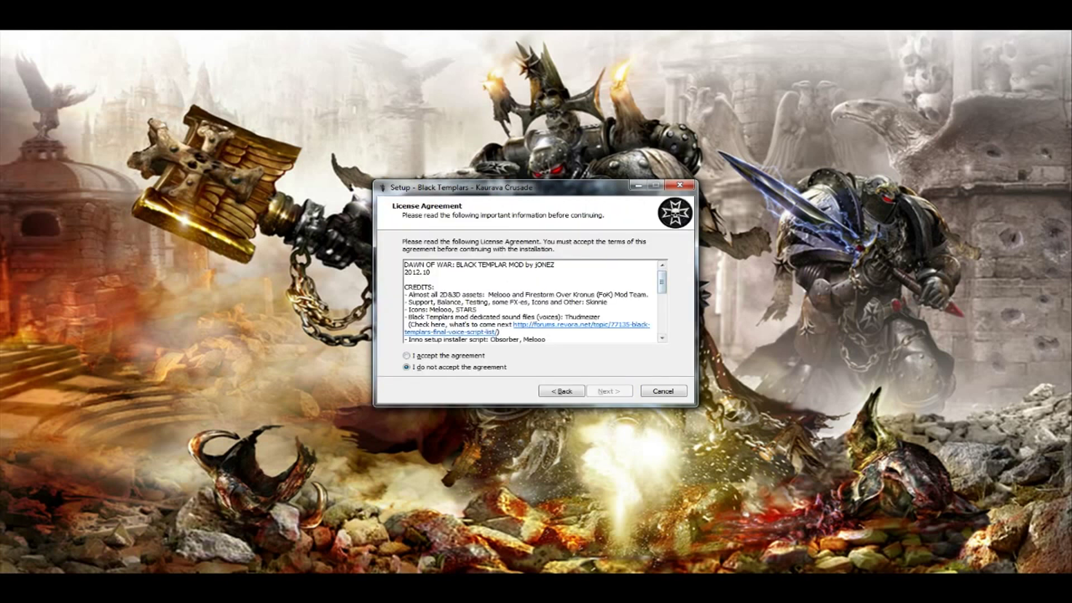
pyautogui.hotkey('alt', 'a')
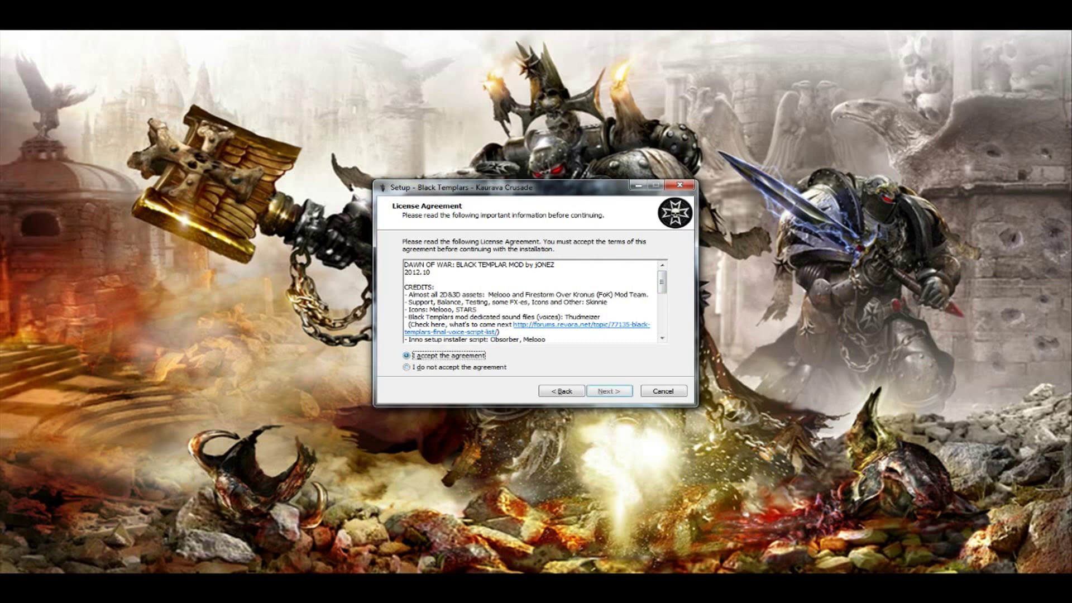
pyautogui.press('Return')
pyautogui.hotkey('alt', 'n')
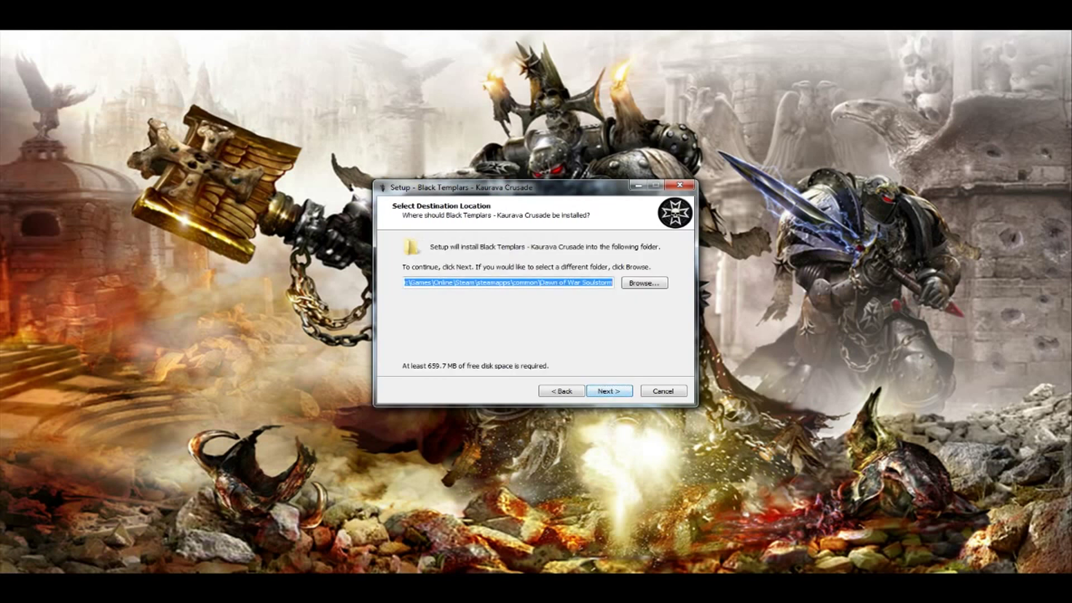
# Choose the Dawn of War - Soulstorm folder under D:\Games\Old as the Black Templars install destination.
pyautogui.moveTo(419, 283); pyautogui.dragTo(613, 283)
pyautogui.click(644, 282)
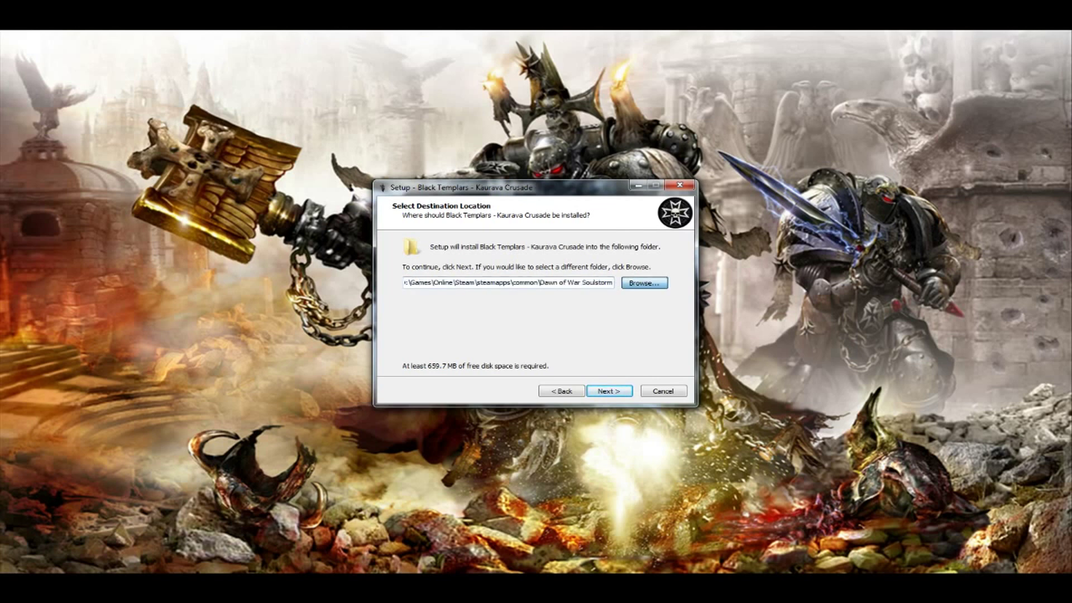
pyautogui.doubleClick(529, 307)
pyautogui.scroll(7, 529, 307)
pyautogui.click(480, 329)
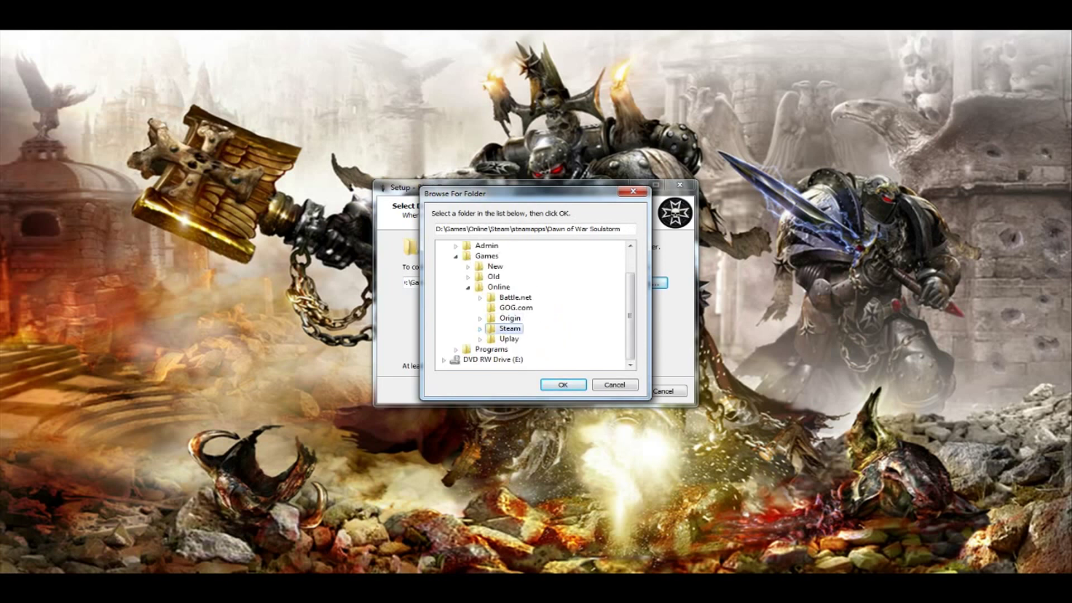
pyautogui.click(493, 277)
pyautogui.doubleClick(493, 276)
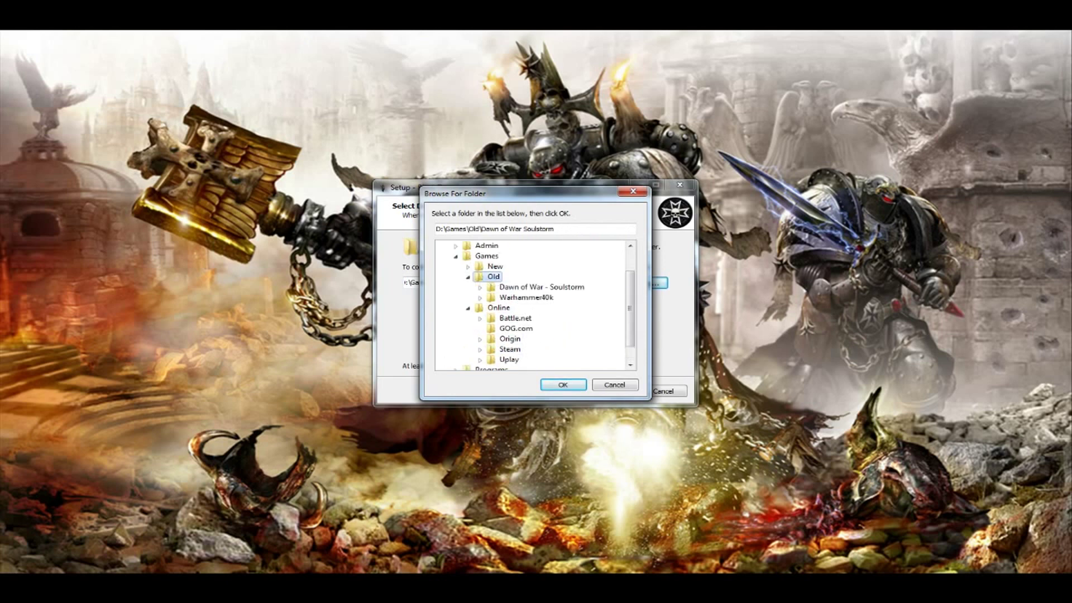
pyautogui.click(541, 287)
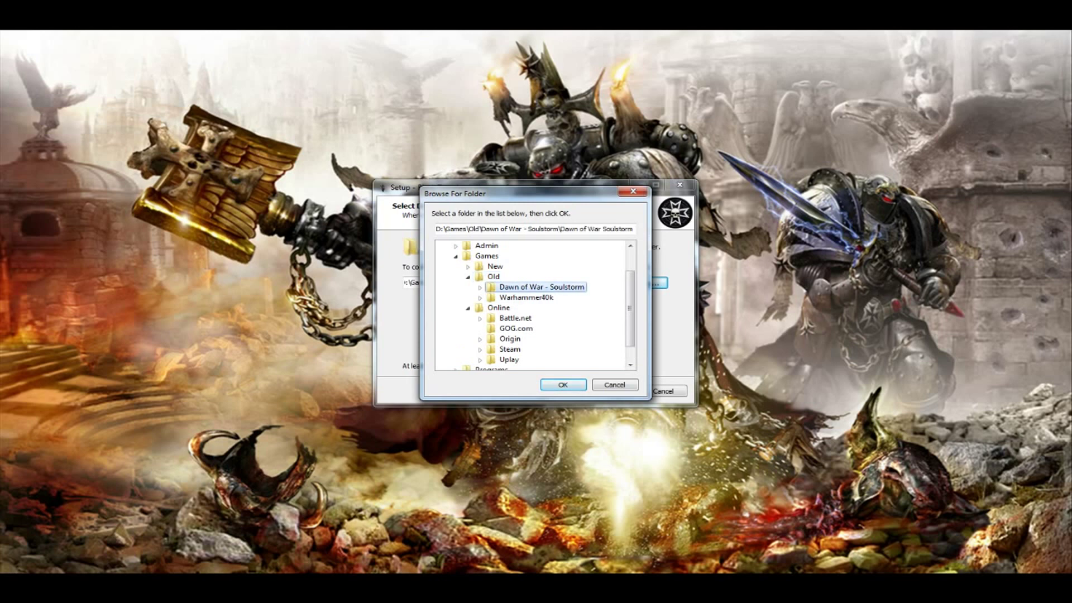
pyautogui.click(563, 385)
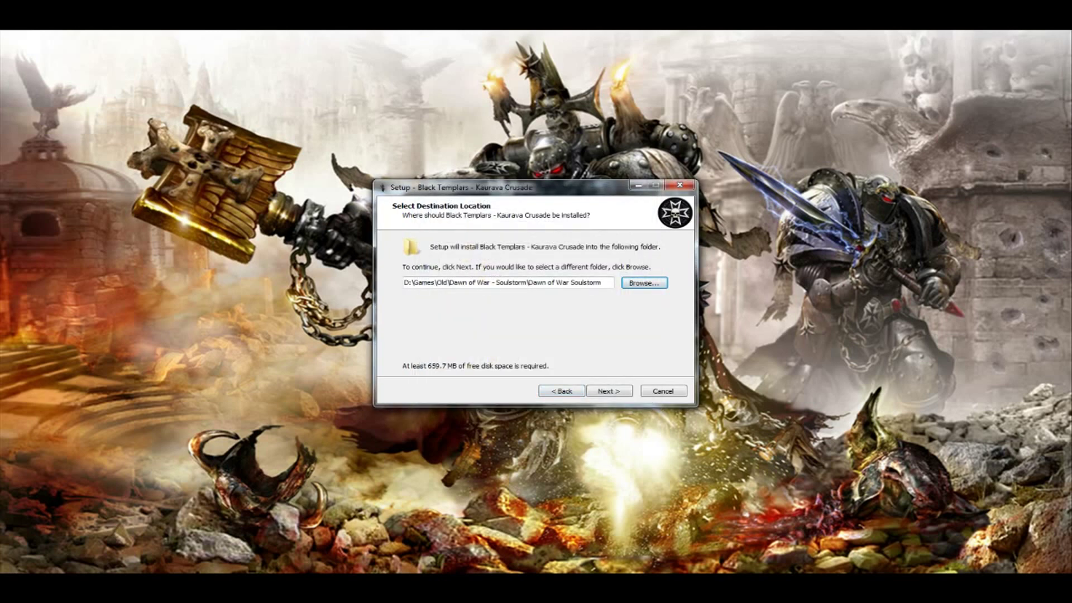
# Remove the extra Dawn of War Soulstorm subfolder from the destination path and agree to install into the existing folder.
pyautogui.moveTo(604, 282); pyautogui.dragTo(570, 283)
pyautogui.click(556, 283)
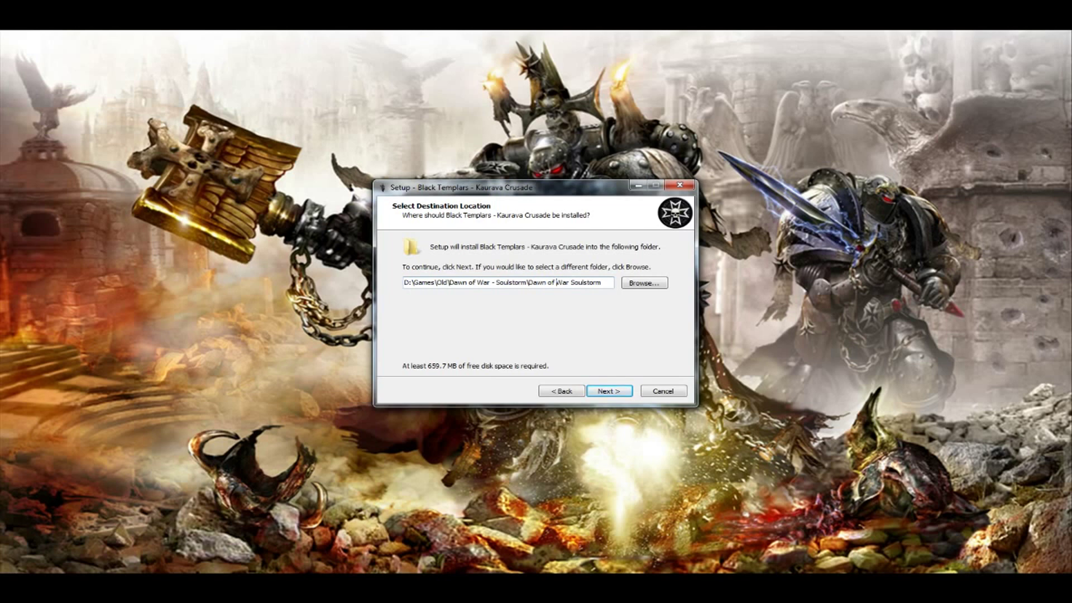
pyautogui.moveTo(527, 282); pyautogui.dragTo(601, 283)
pyautogui.press('BackSpace')
pyautogui.press('Return')
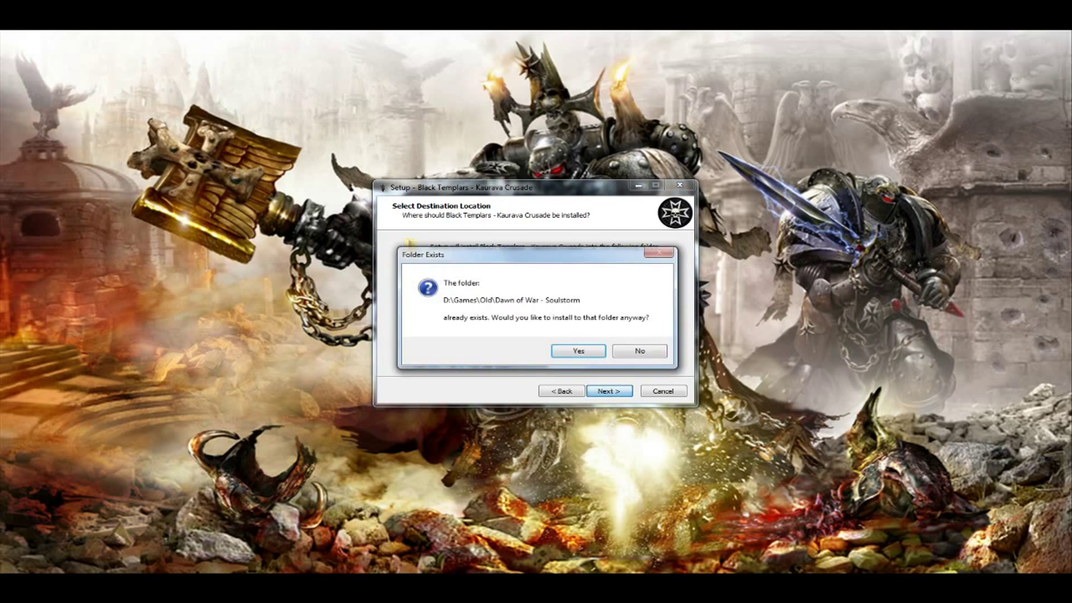
pyautogui.press('Return')
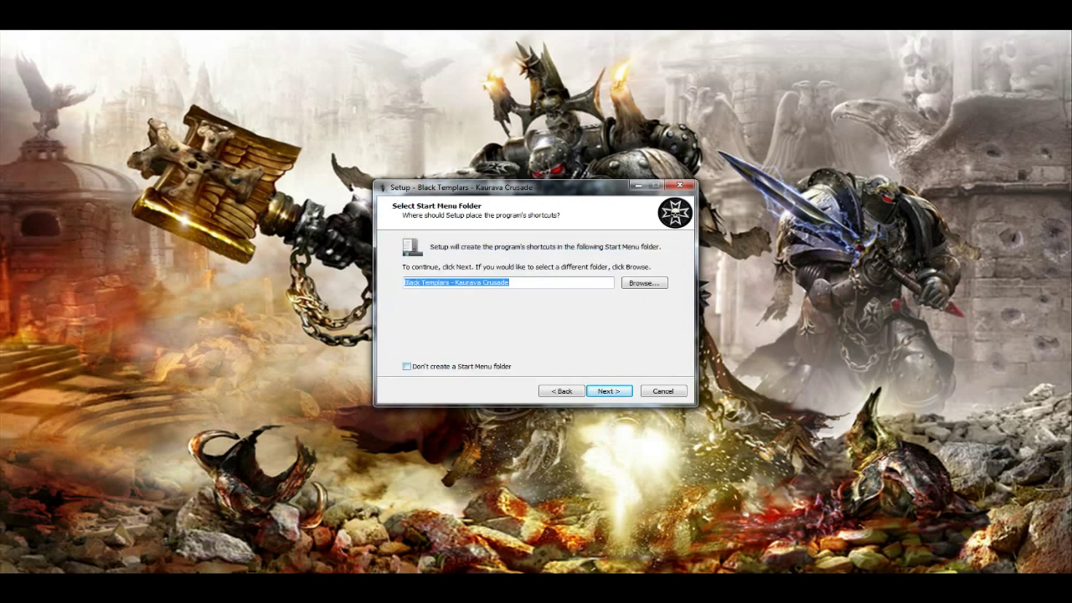
# Turn off the desktop and Quick Launch icons, and start the Black Templars installation.
pyautogui.press('Return')
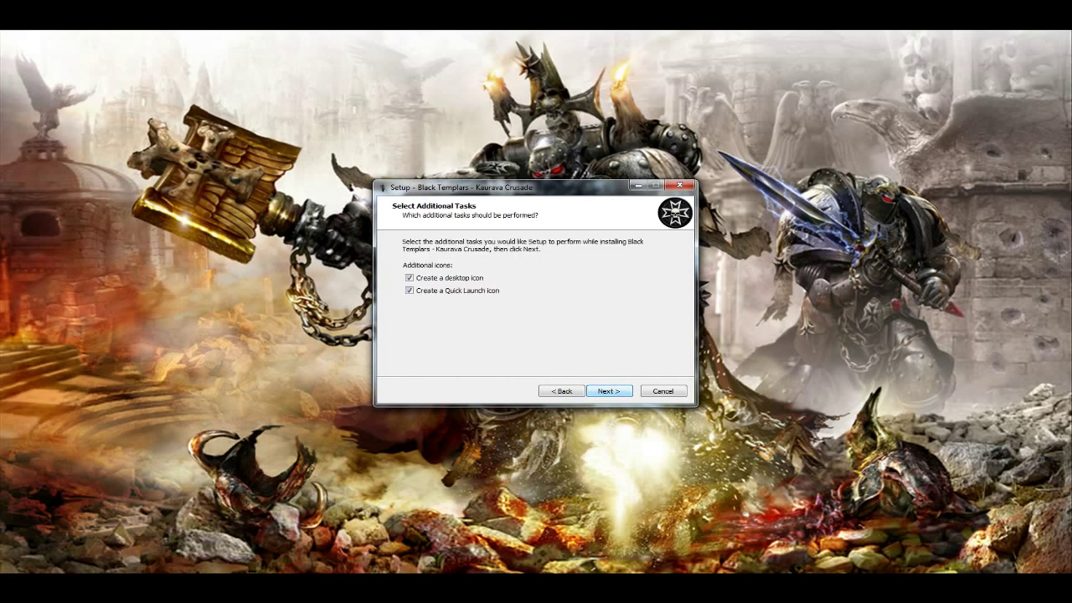
pyautogui.press('space')
pyautogui.press('Up')
pyautogui.press('space')
pyautogui.press('Return')
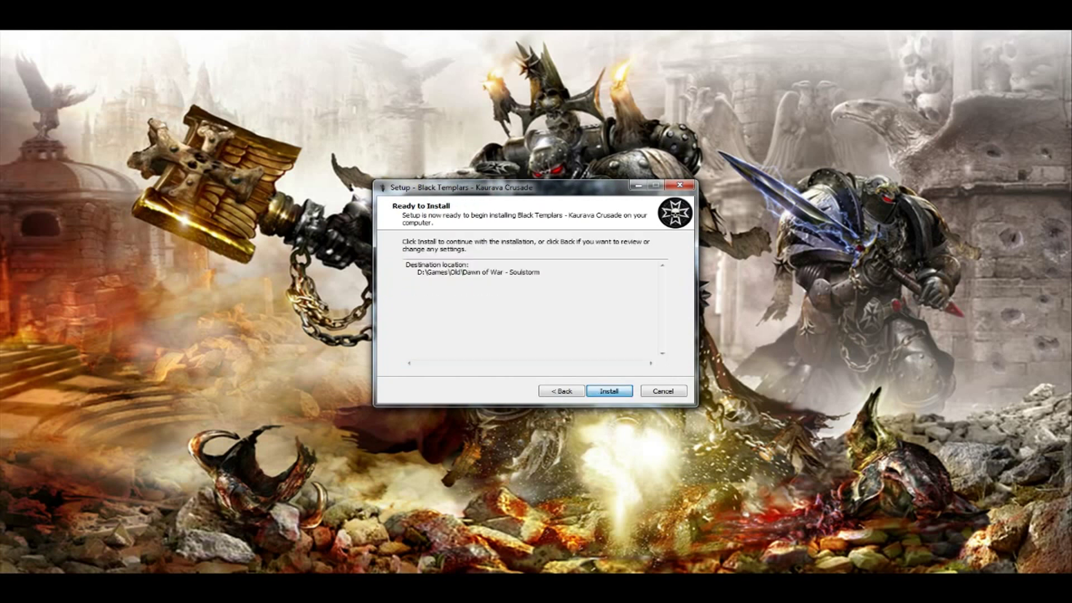
pyautogui.press('Return')
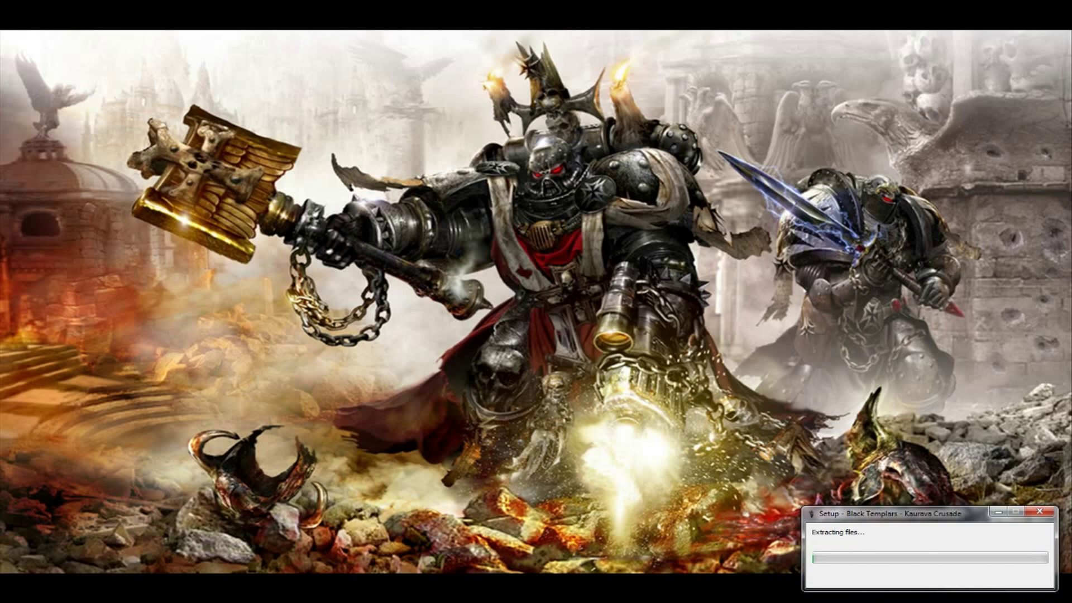
# Look through the Dawn of War - Soulstorm folder for the newly added mod files, including objective_points_SS.module.
pyautogui.hotkey('alt', 'Tab')
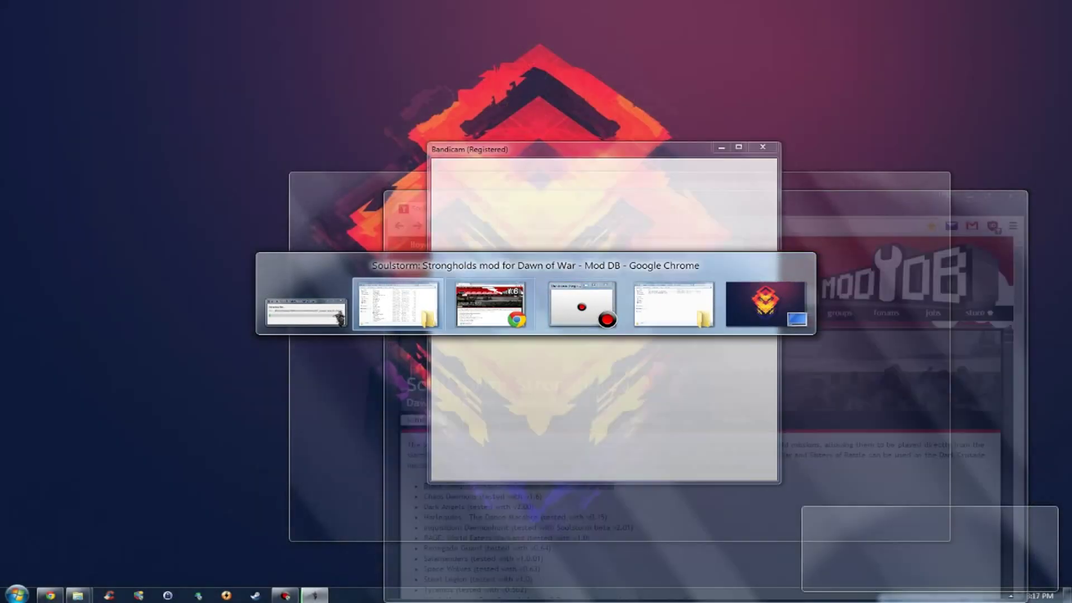
pyautogui.scroll(5, 502, 331)
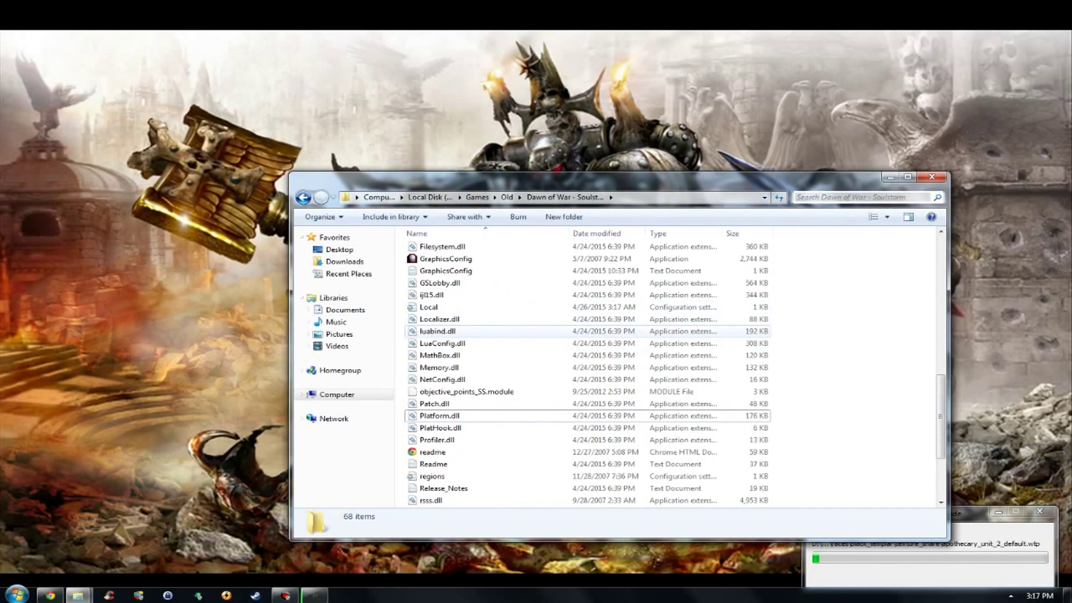
pyautogui.scroll(6, 502, 331)
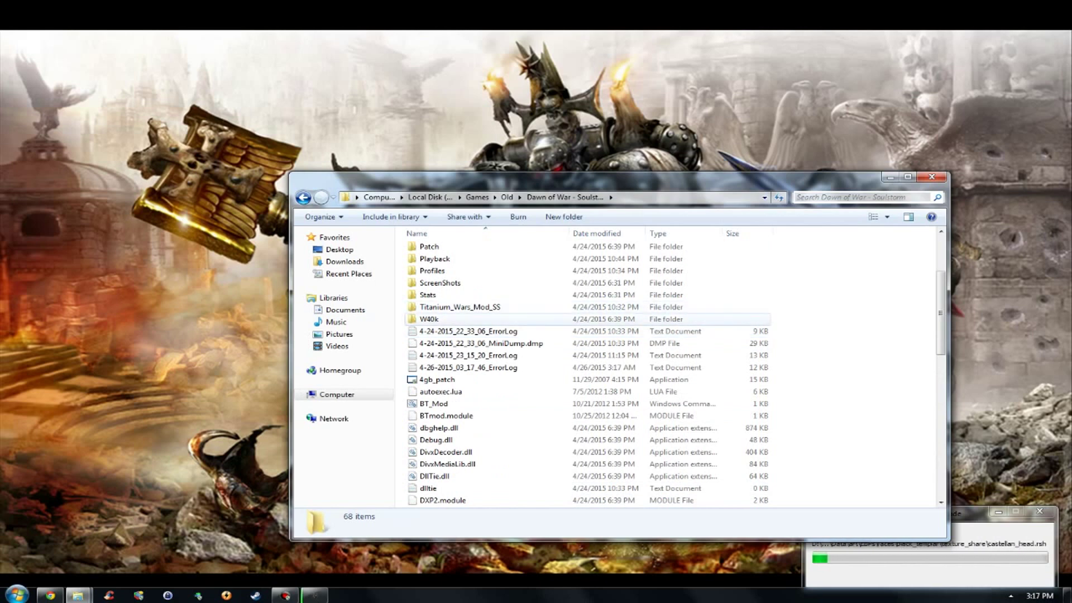
pyautogui.scroll(-5, 519, 335)
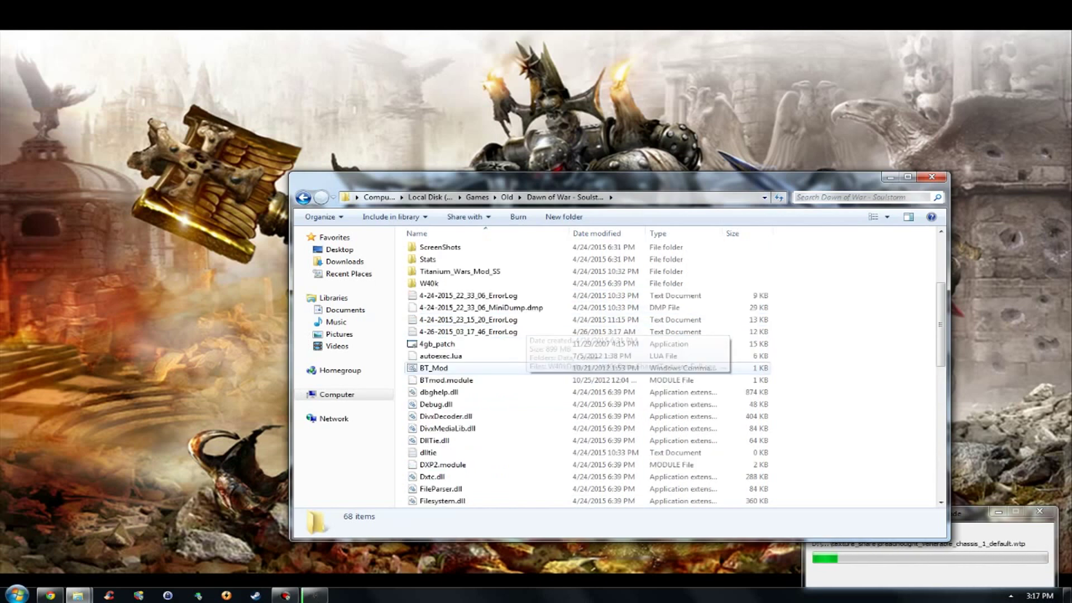
pyautogui.scroll(-5, 502, 367)
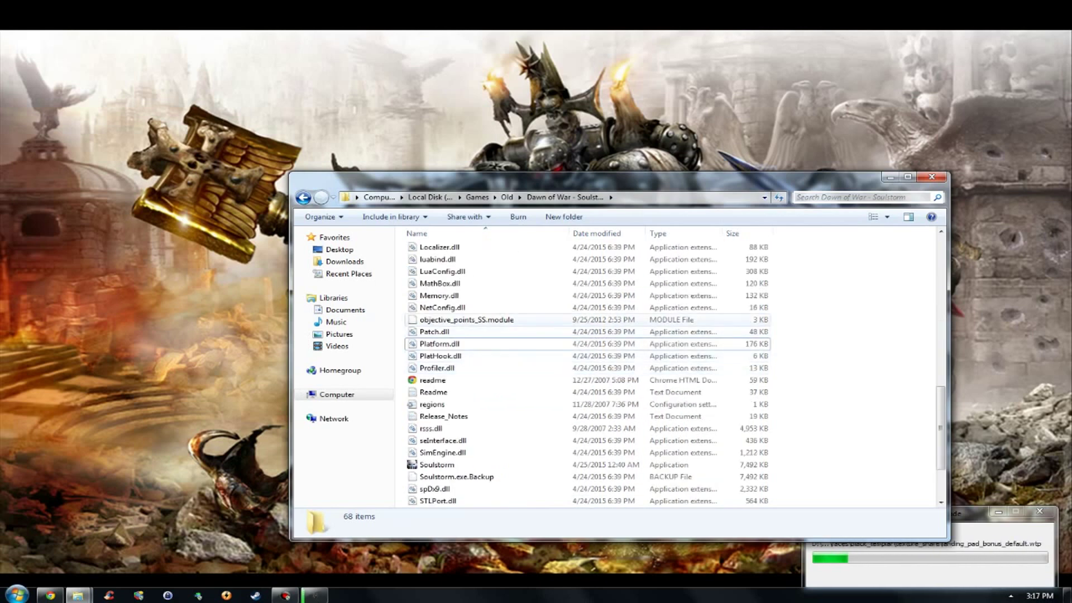
pyautogui.click(486, 319)
pyautogui.scroll(-3, 486, 343)
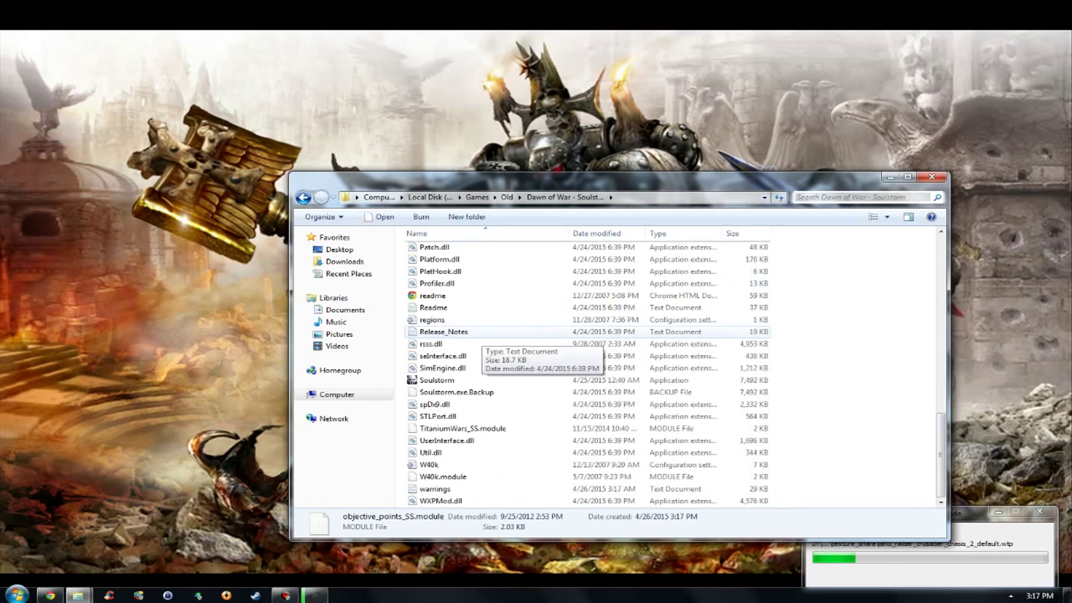
pyautogui.scroll(4, 485, 343)
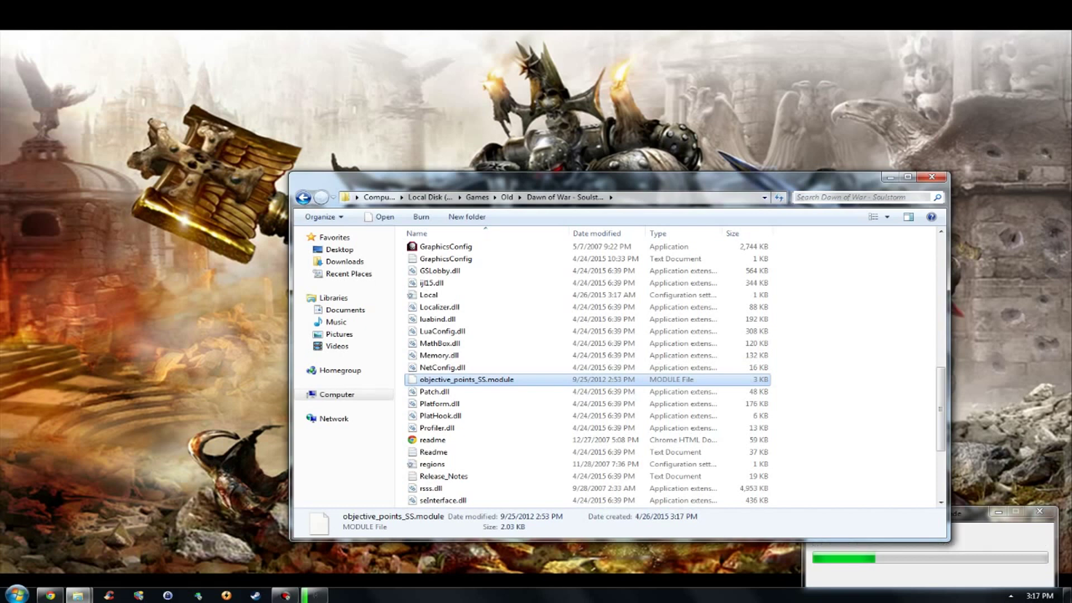
pyautogui.hotkey('alt', 'F4')
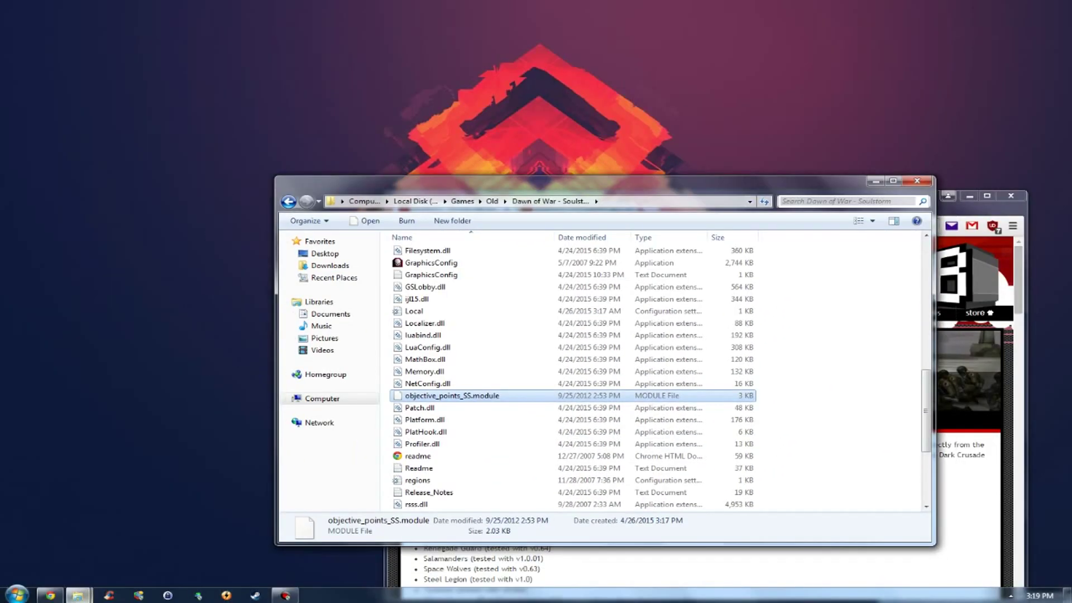
# Run the Dawn_Of_Skirmish_v3.20_SS_AI_Mod_Install installer from the Black Templars folder and advance to its install location.
pyautogui.moveTo(78, 595)
pyautogui.click(217, 527)
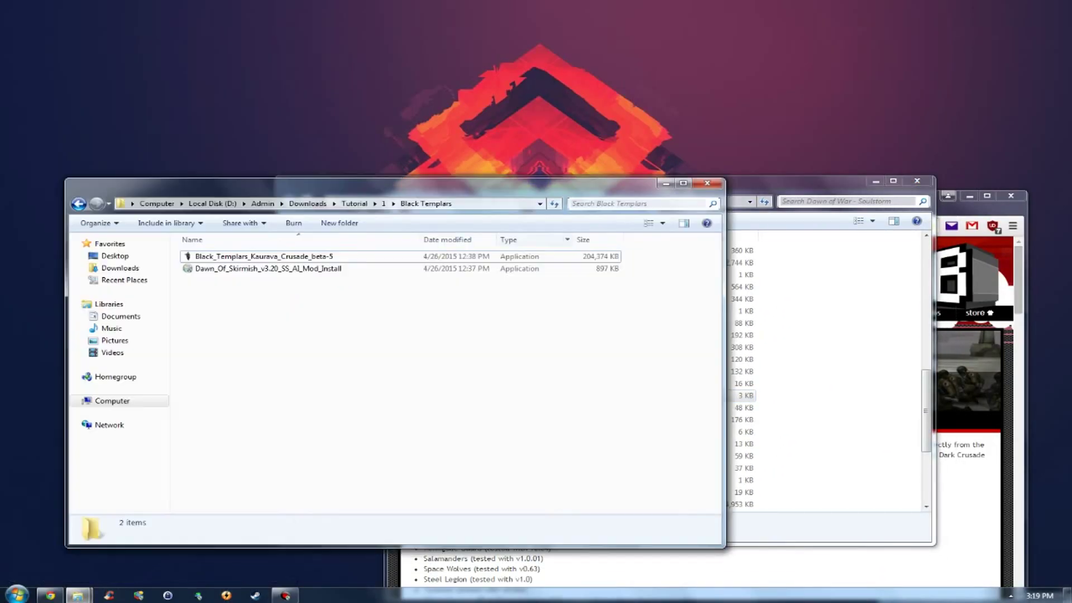
pyautogui.click(268, 268)
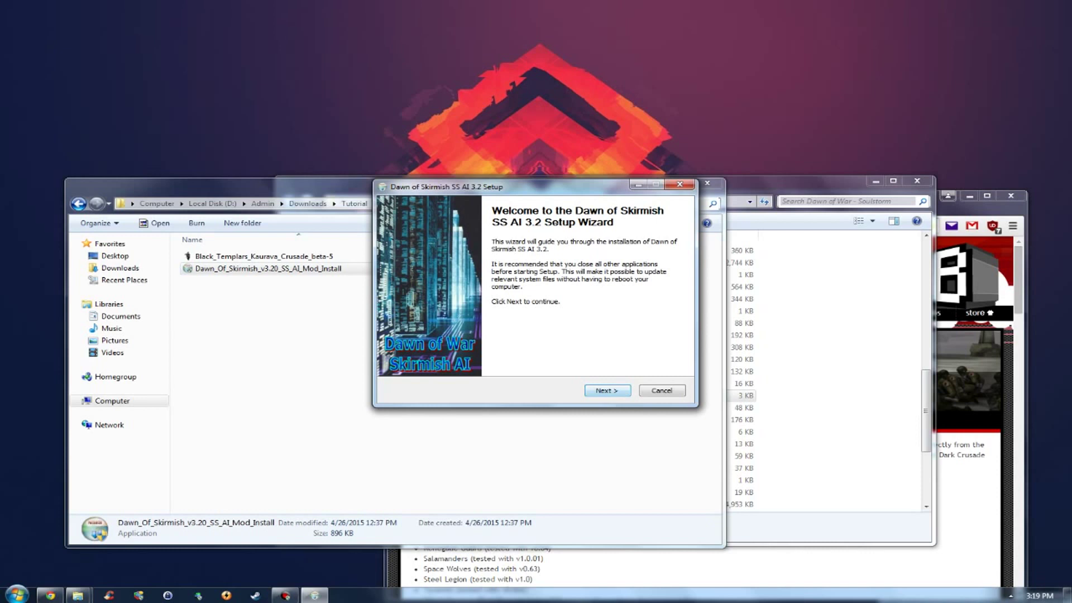
pyautogui.click(607, 390)
pyautogui.click(607, 391)
# Set the Dawn of Skirmish destination to D:\Games\Old\Dawn of War - Soulstorm\ and continue to the custom content options.
pyautogui.click(637, 322)
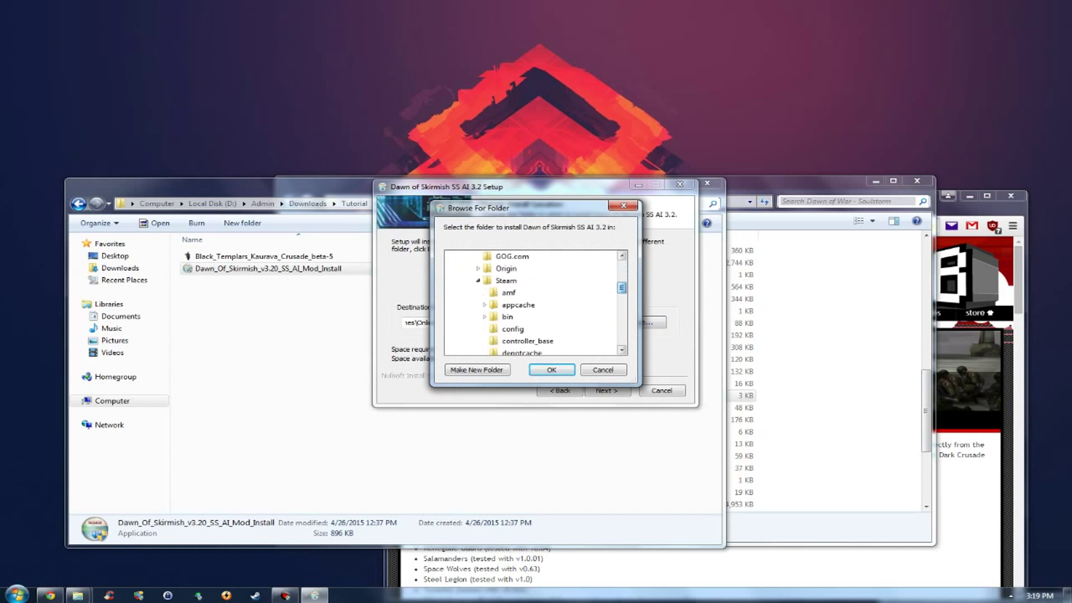
pyautogui.scroll(-1, 512, 339)
pyautogui.click(489, 269)
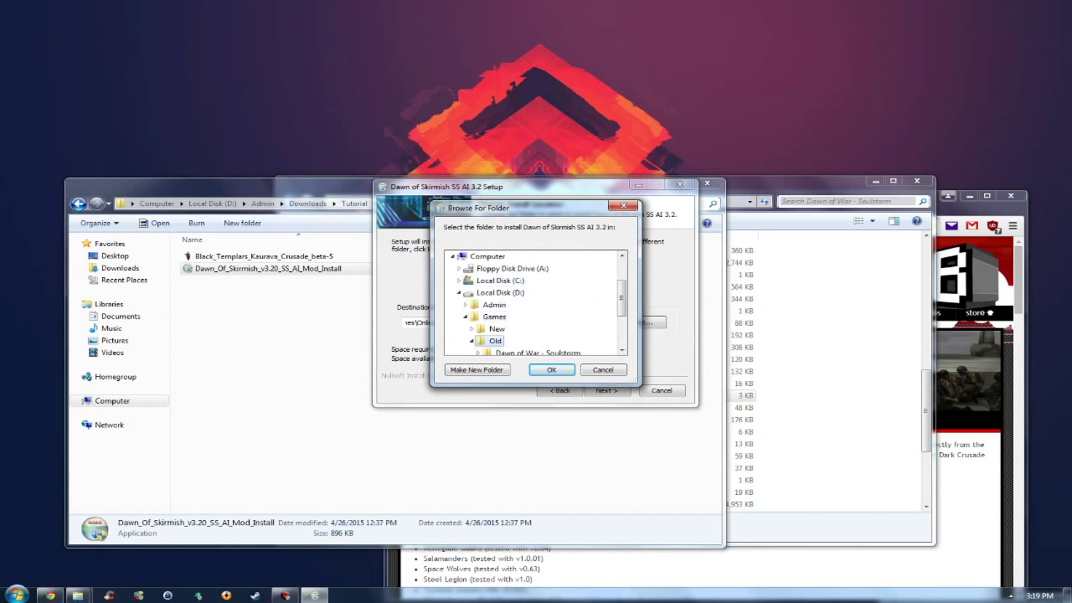
pyautogui.click(553, 281)
pyautogui.scroll(-6, 531, 303)
pyautogui.scroll(3, 530, 302)
pyautogui.scroll(2, 535, 304)
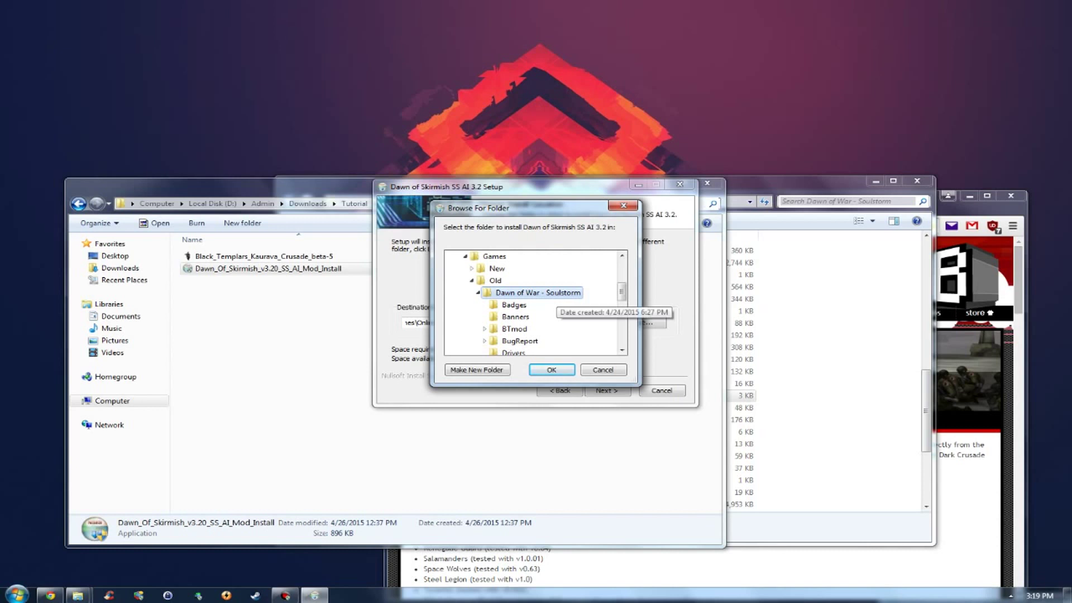
pyautogui.press('Return')
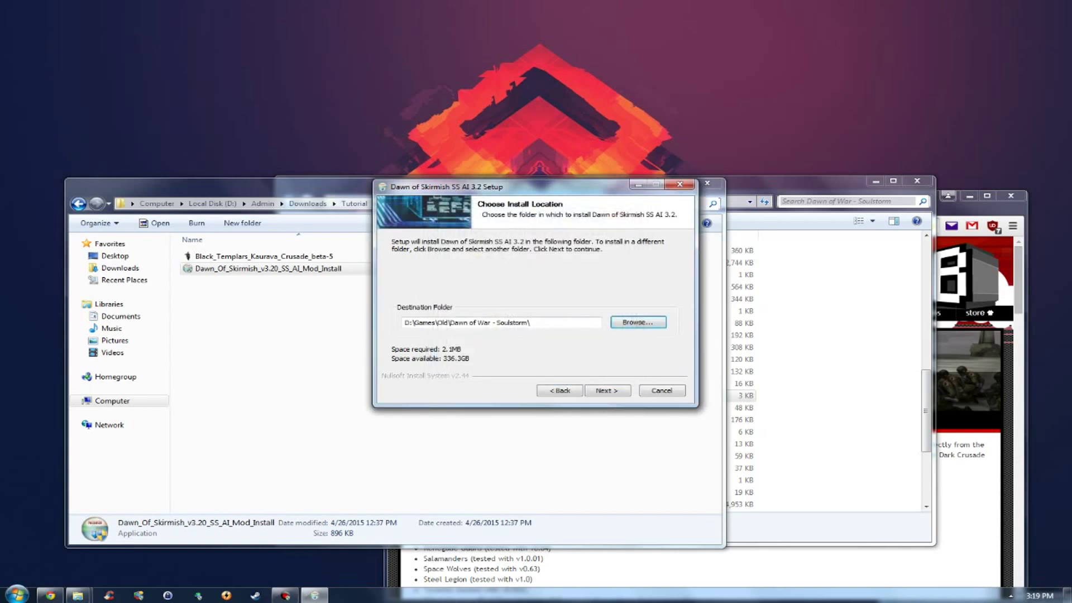
pyautogui.moveTo(533, 322); pyautogui.dragTo(403, 322)
pyautogui.click(607, 390)
pyautogui.press('Return')
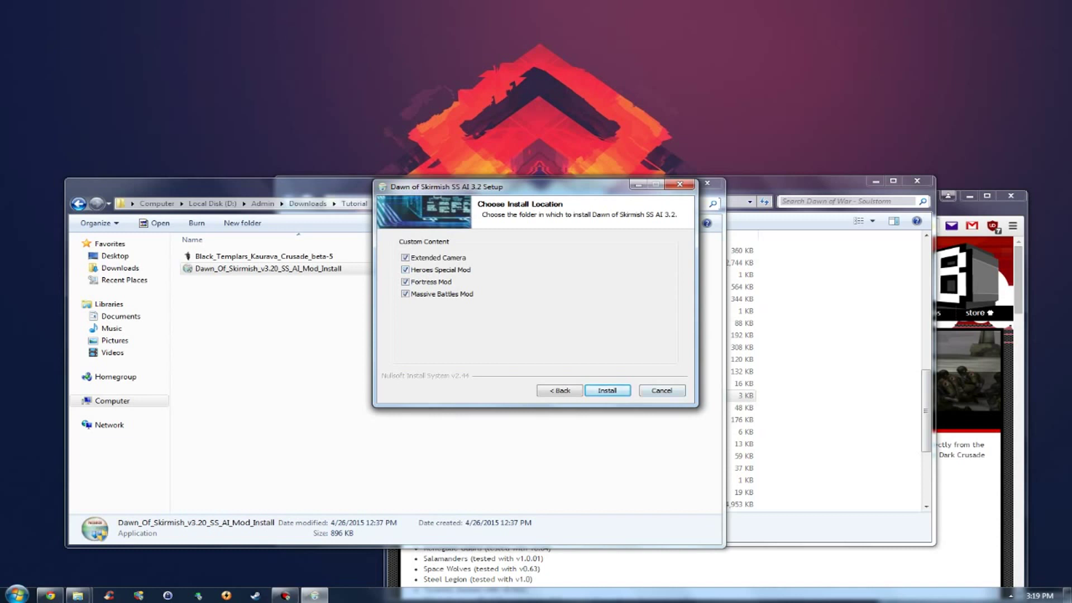
# Install Dawn of Skirmish SS AI 3.2 with all custom content options enabled, finish the setup and return to the Dawn of War - Soulstorm folder.
pyautogui.press('Return')
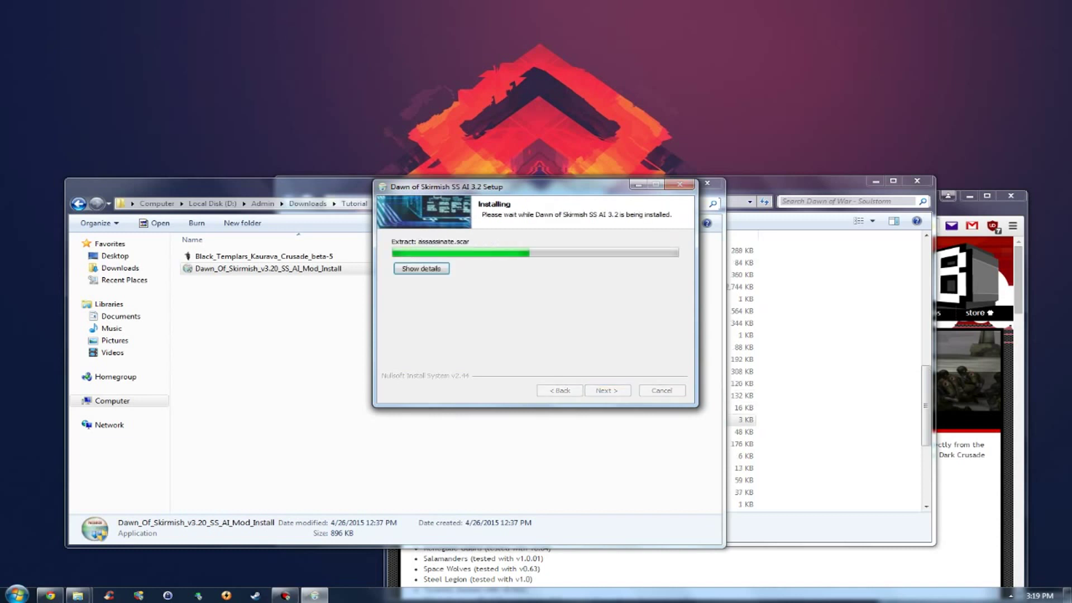
pyautogui.click(608, 390)
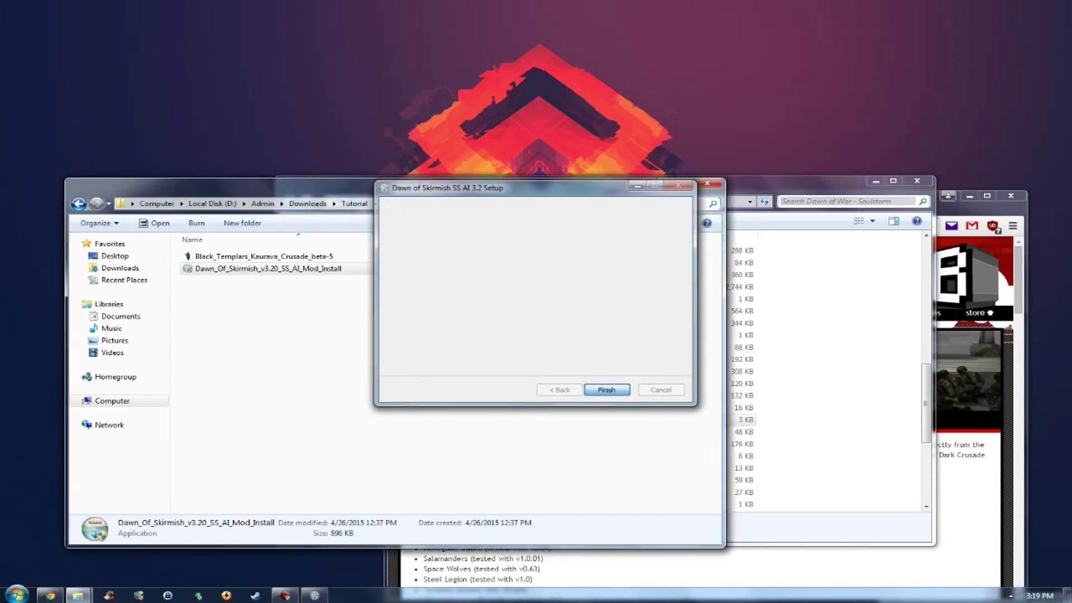
pyautogui.click(826, 312)
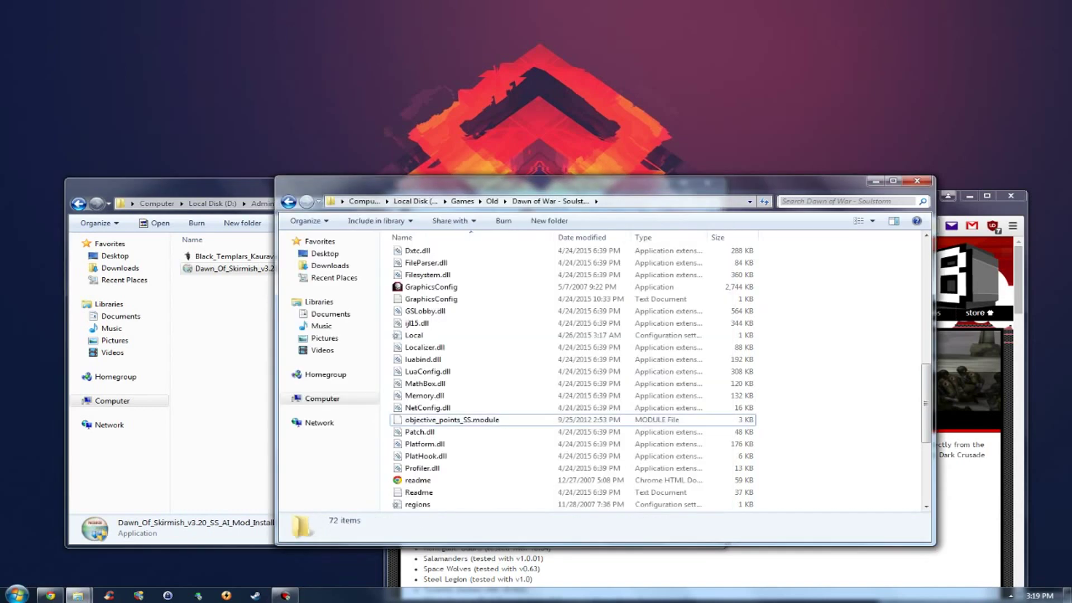
# Look through the Dawn of War - Soulstorm folder for the newly installed files, including the BTmod folder and BTmod.module.
pyautogui.click(235, 307)
pyautogui.click(826, 313)
pyautogui.scroll(-5, 503, 420)
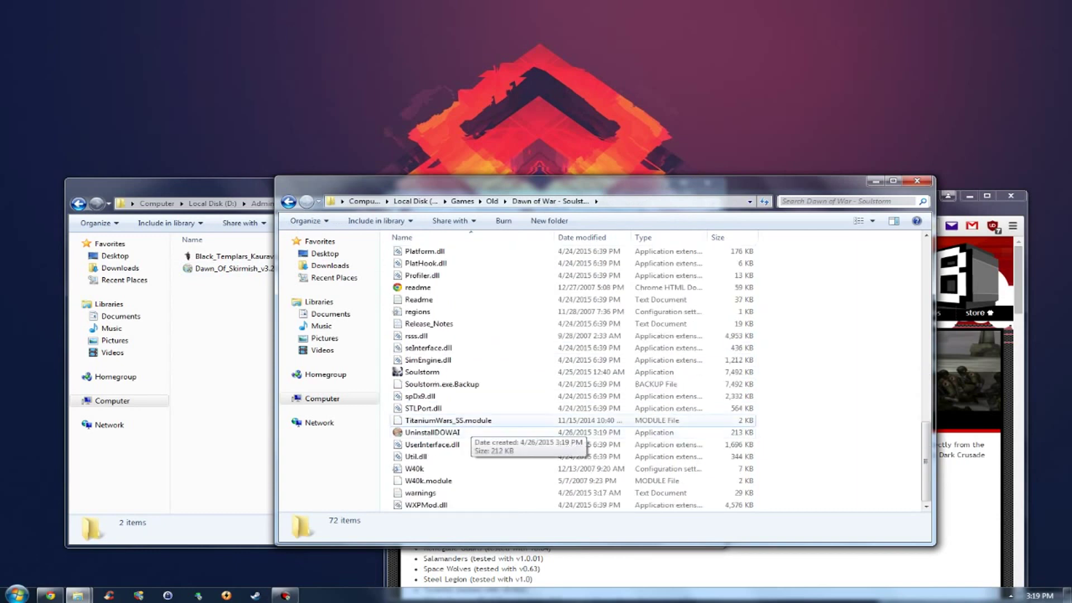
pyautogui.scroll(8, 502, 419)
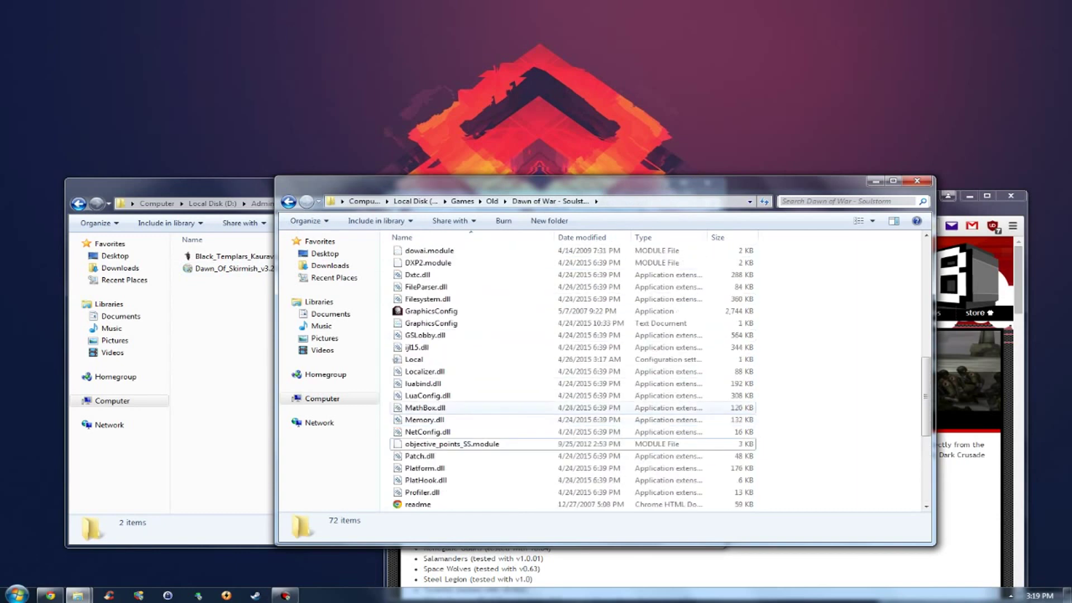
pyautogui.scroll(3, 503, 408)
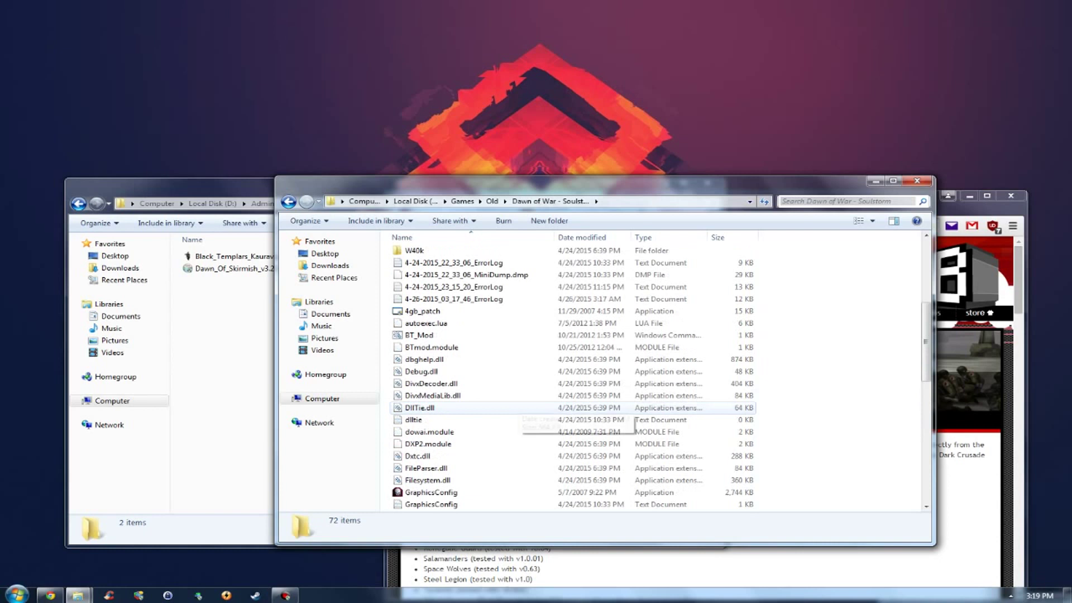
pyautogui.click(433, 347)
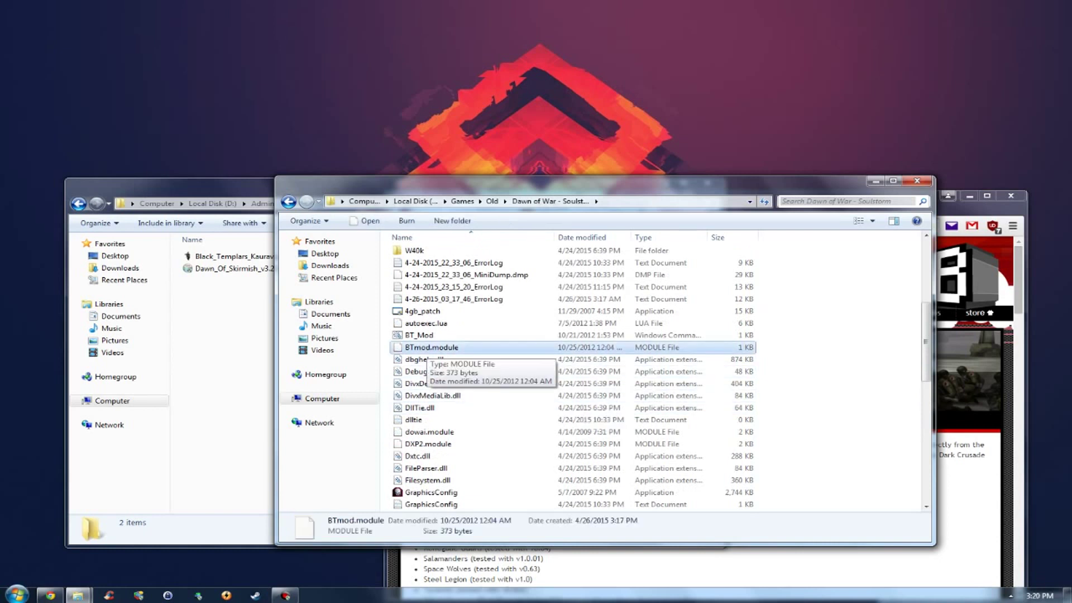
pyautogui.scroll(5, 424, 360)
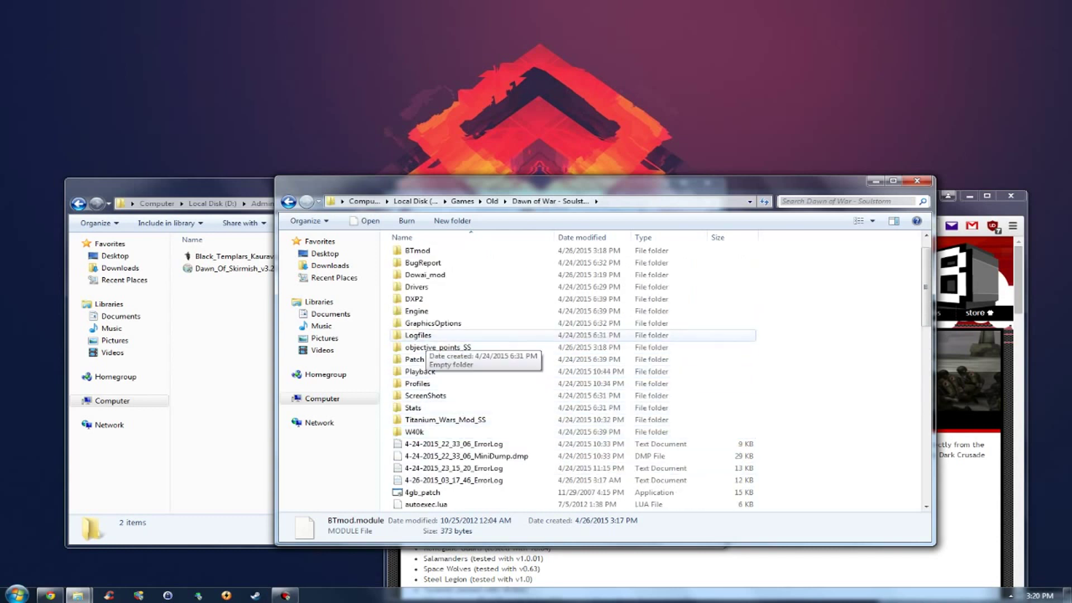
pyautogui.scroll(1, 425, 366)
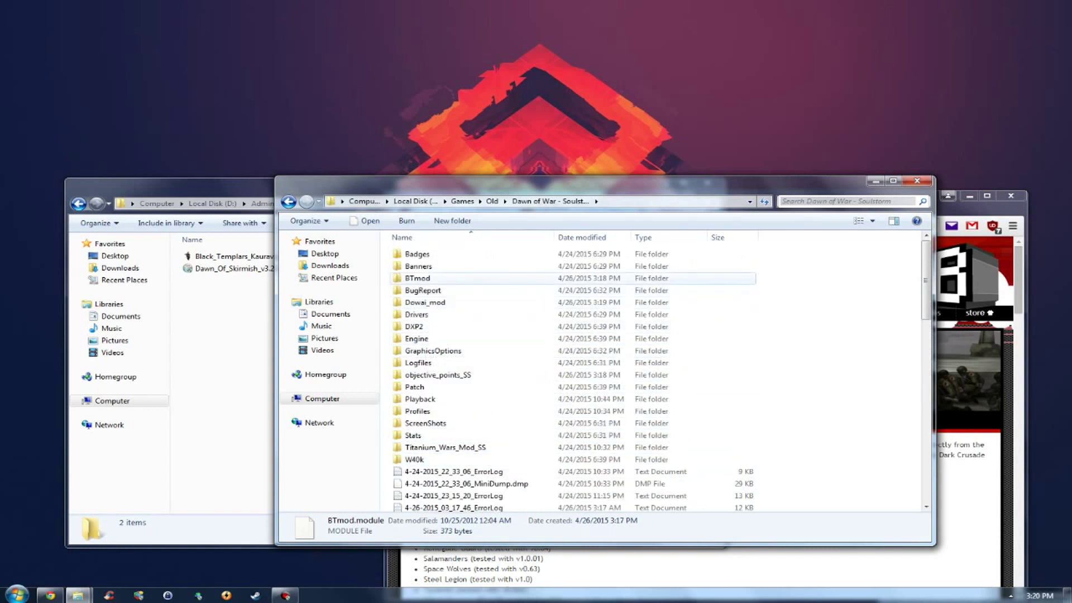
pyautogui.click(418, 278)
pyautogui.scroll(-4, 419, 299)
pyautogui.scroll(-2, 419, 299)
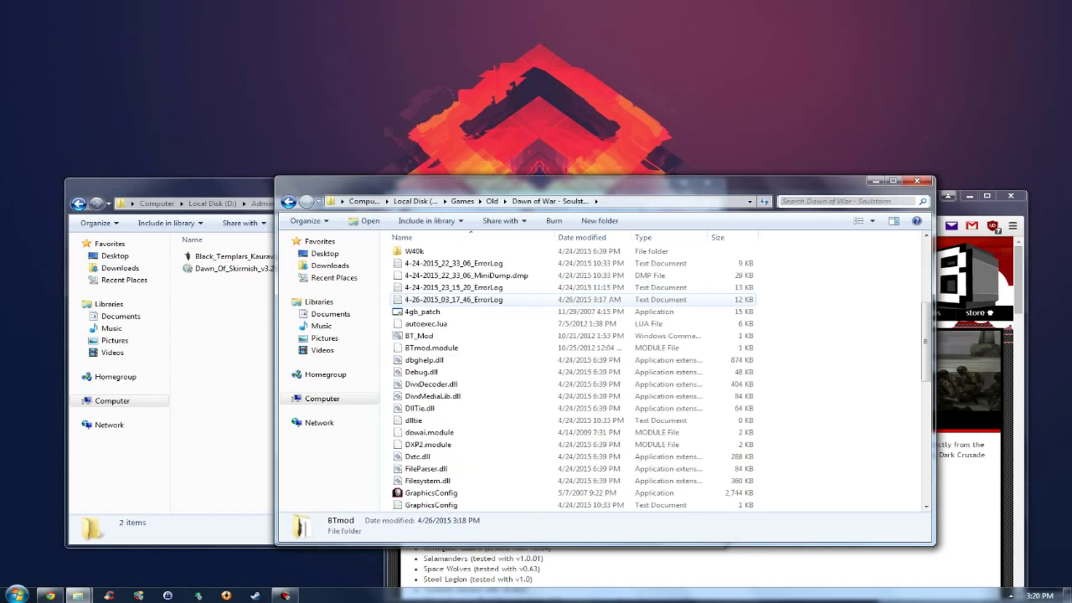
pyautogui.scroll(-4, 418, 299)
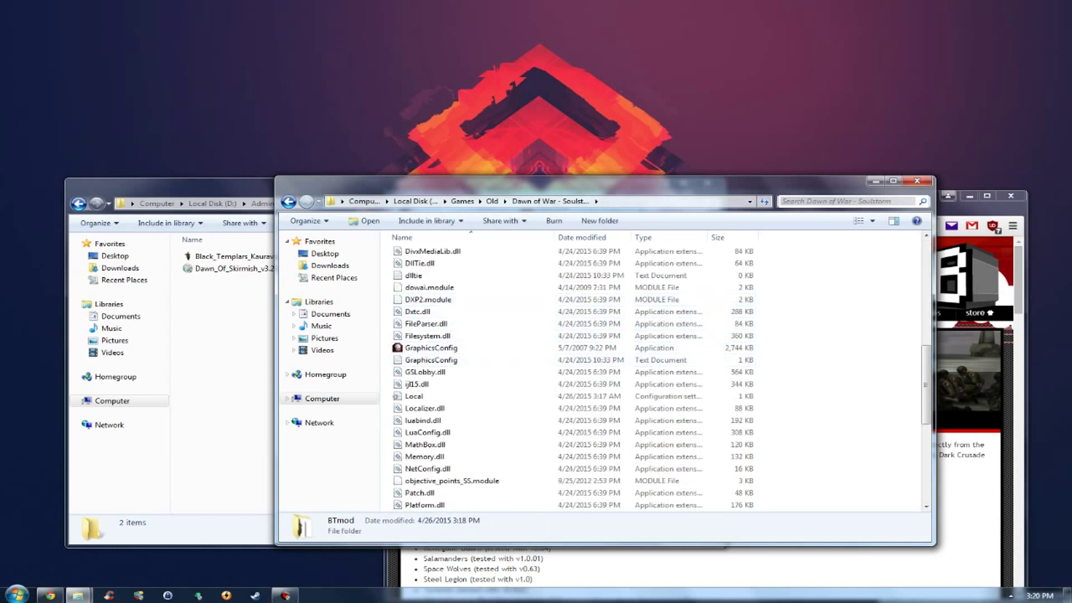
# Move the Daemons folder and Daemons.module from Daemons_Mod_Complete_-_1.6 into the Dawn of War - Soulstorm folder.
pyautogui.click(234, 363)
pyautogui.click(78, 203)
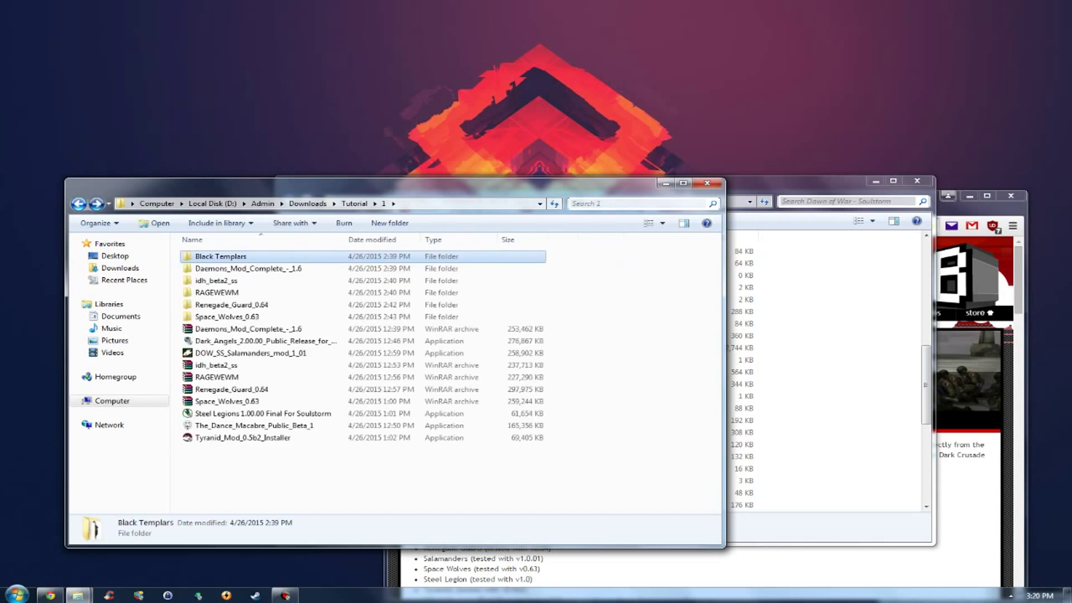
pyautogui.doubleClick(246, 269)
pyautogui.hotkey('ctrl', 'a')
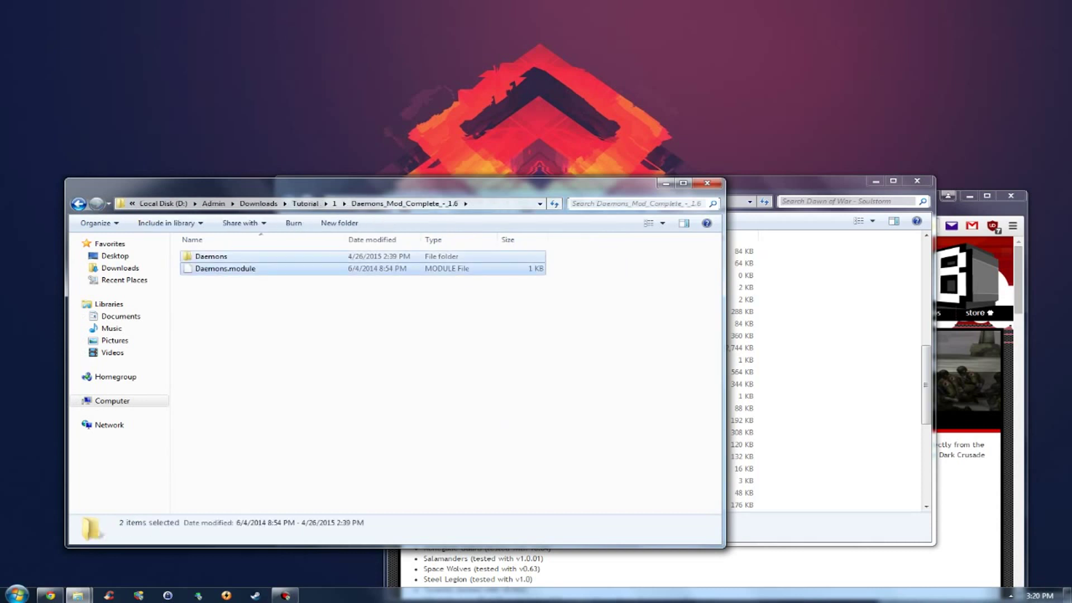
pyautogui.rightClick(260, 268)
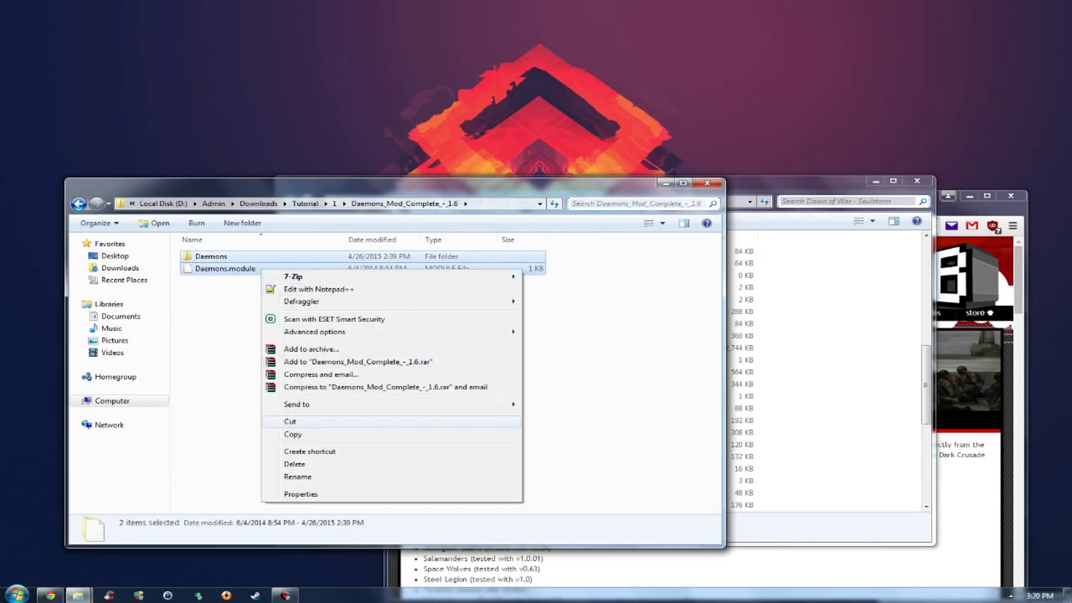
pyautogui.click(289, 421)
pyautogui.click(821, 385)
pyautogui.rightClick(818, 384)
pyautogui.click(848, 463)
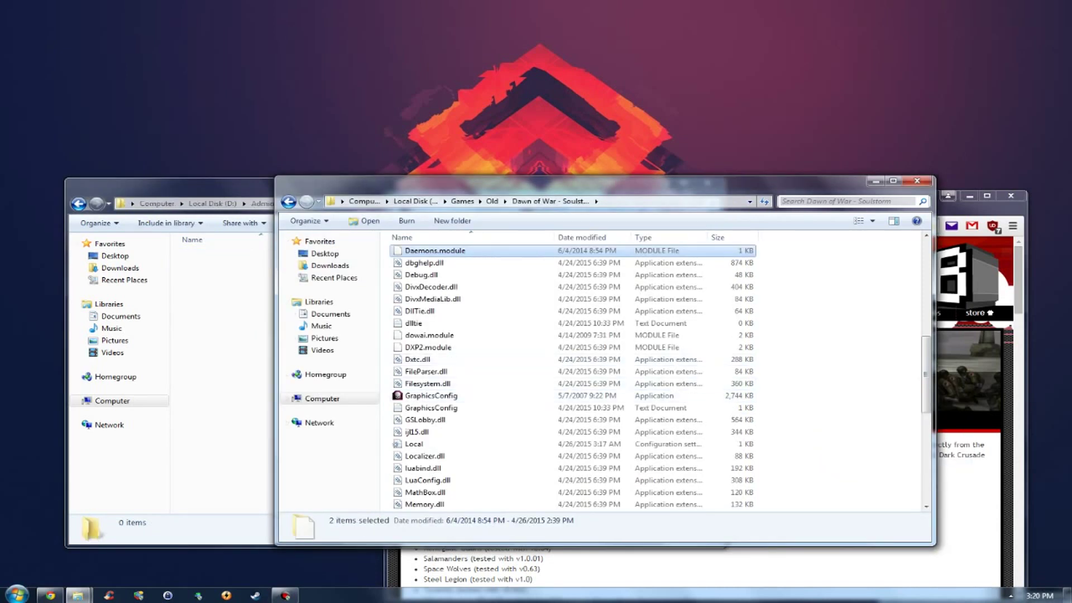
# Open the idh_beta2_ss folder and compare its objective_points folder and objective_points_SS.module with the contents of the Dawn of War - Soulstorm folder.
pyautogui.click(255, 334)
pyautogui.click(78, 204)
pyautogui.doubleClick(209, 281)
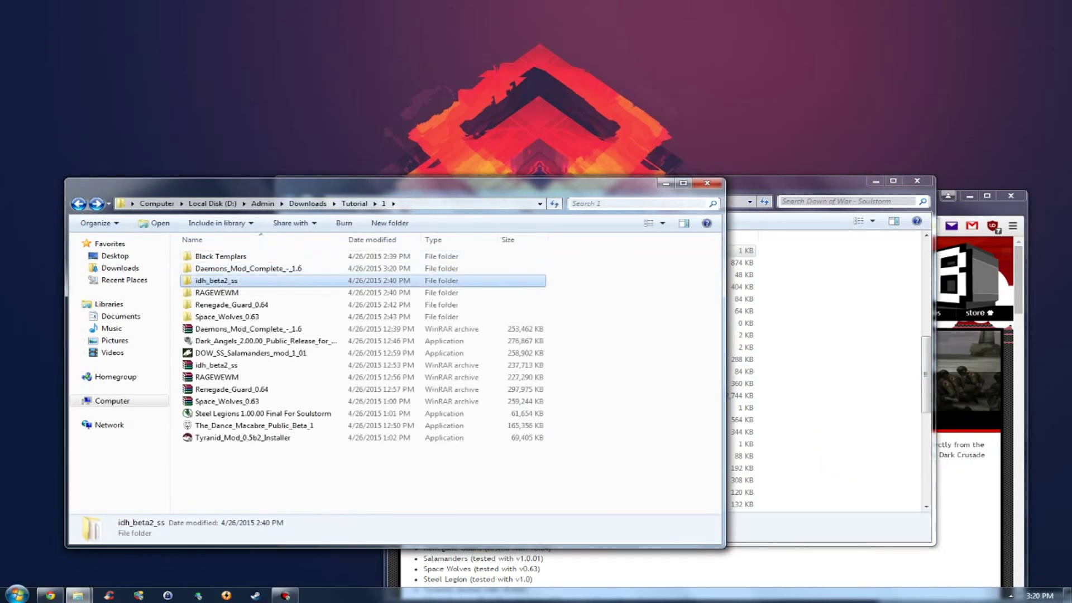
pyautogui.moveTo(306, 324); pyautogui.dragTo(250, 265)
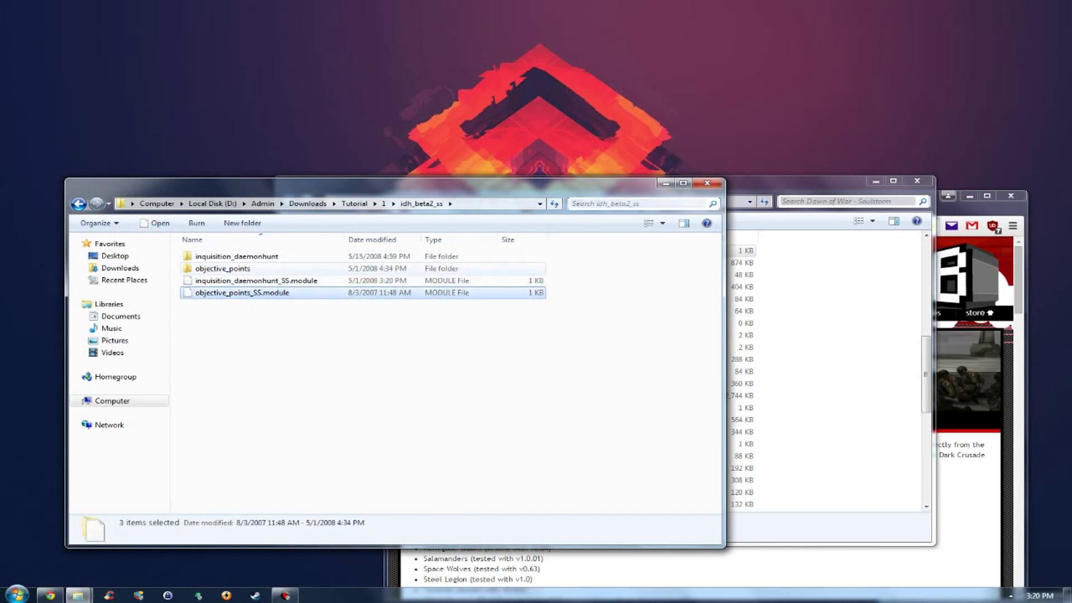
pyautogui.click(250, 268)
pyautogui.keyDown('ctrl'); pyautogui.click(242, 293); pyautogui.keyUp('ctrl')
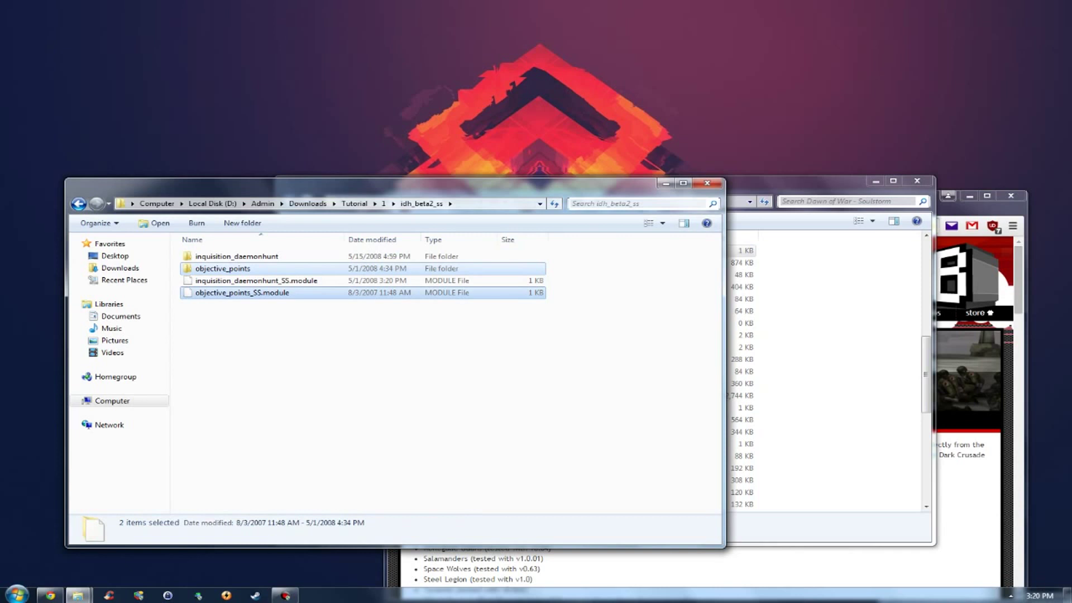
pyautogui.click(809, 335)
pyautogui.scroll(2, 573, 324)
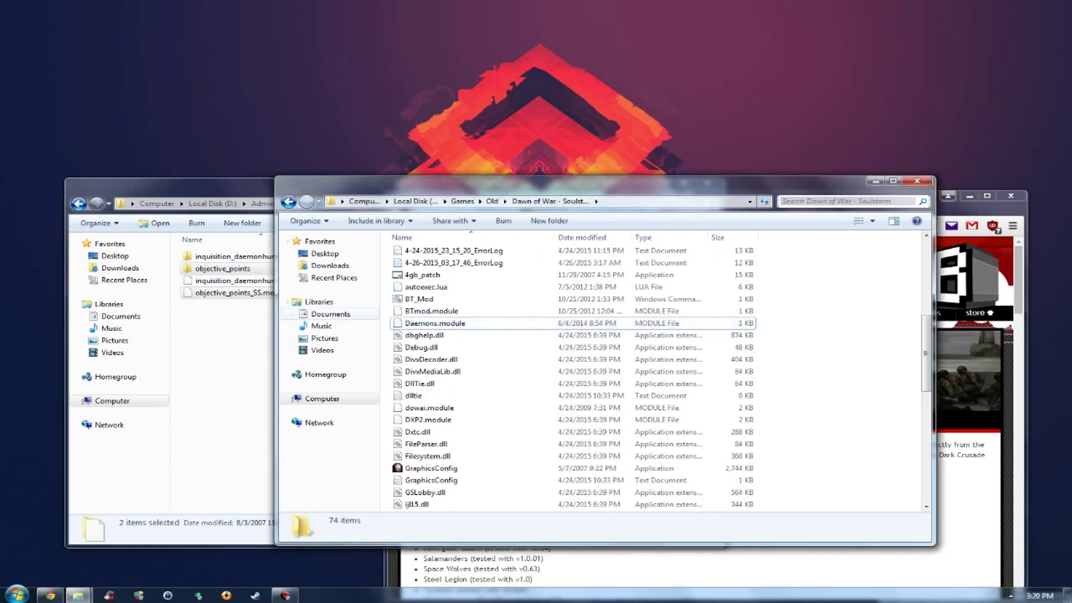
pyautogui.scroll(3, 558, 322)
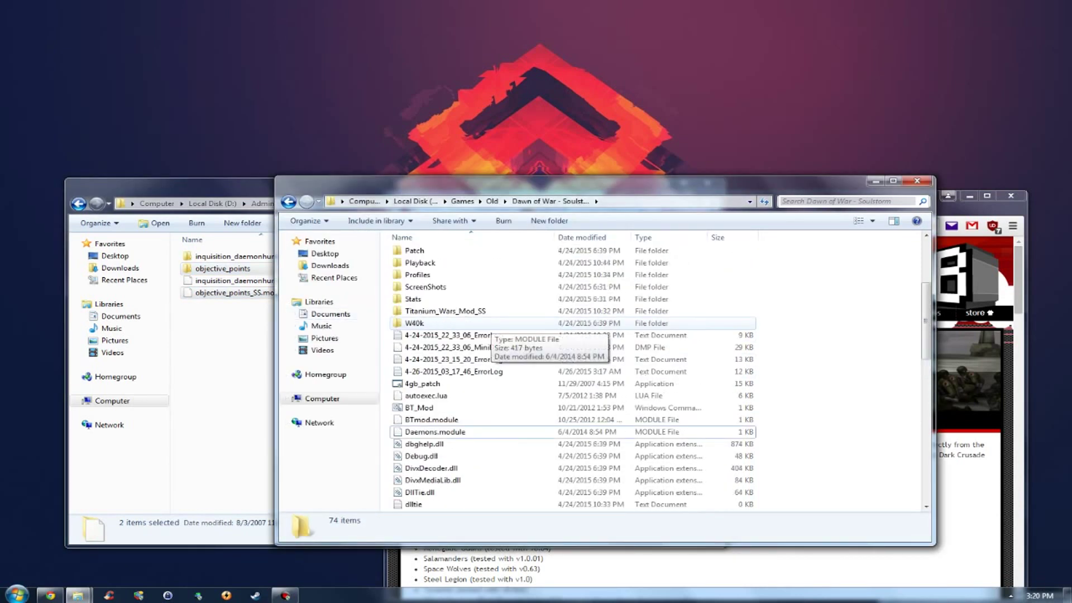
# Permanently delete the objective_points folder and objective_points_SS.module from the idh_beta2_ss folder.
pyautogui.hotkey('alt', 'Tab')
pyautogui.click(240, 293)
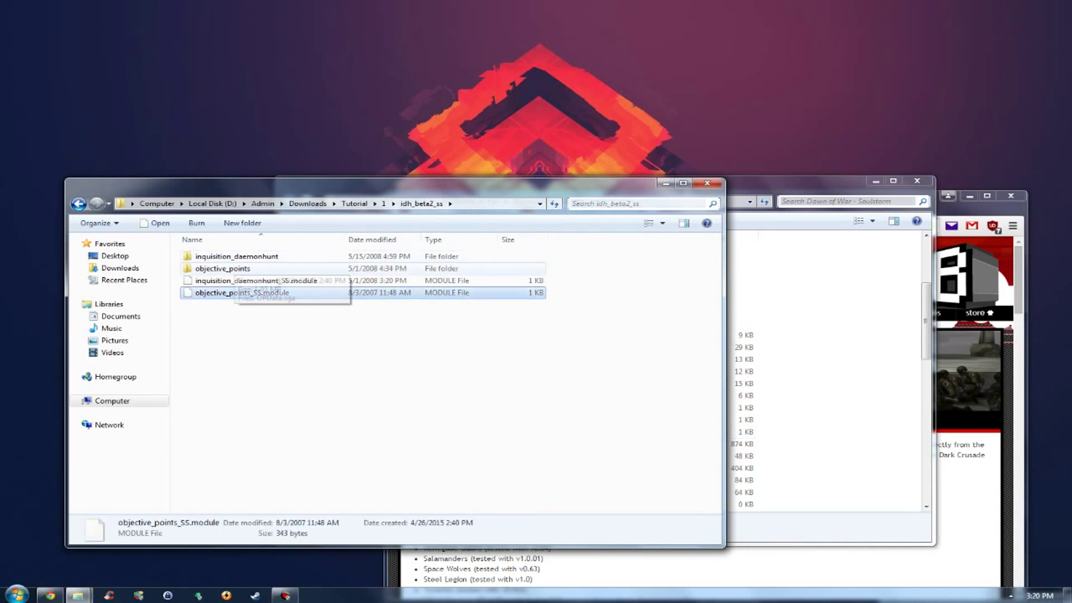
pyautogui.keyDown('ctrl'); pyautogui.click(223, 269); pyautogui.keyUp('ctrl')
pyautogui.hotkey('shift', 'Delete')
pyautogui.click(584, 306)
# Move the inquisition_daemonhunt folder and inquisition_daemonhunt_SS.module into the Dawn of War - Soulstorm folder, and return to the list of mod downloads.
pyautogui.moveTo(382, 345); pyautogui.dragTo(261, 258)
pyautogui.rightClick(261, 258)
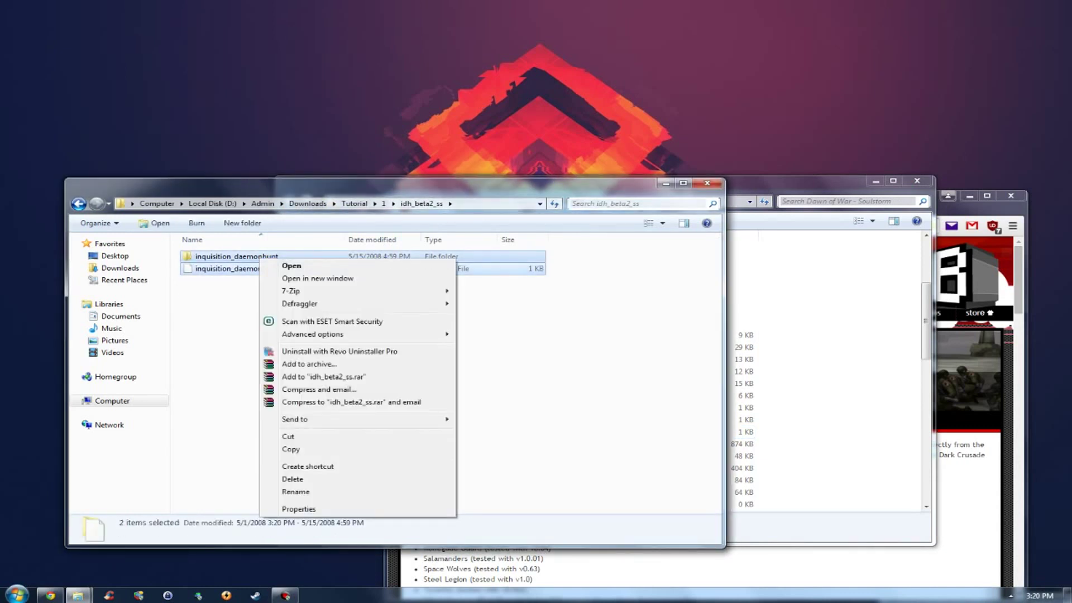
pyautogui.click(288, 436)
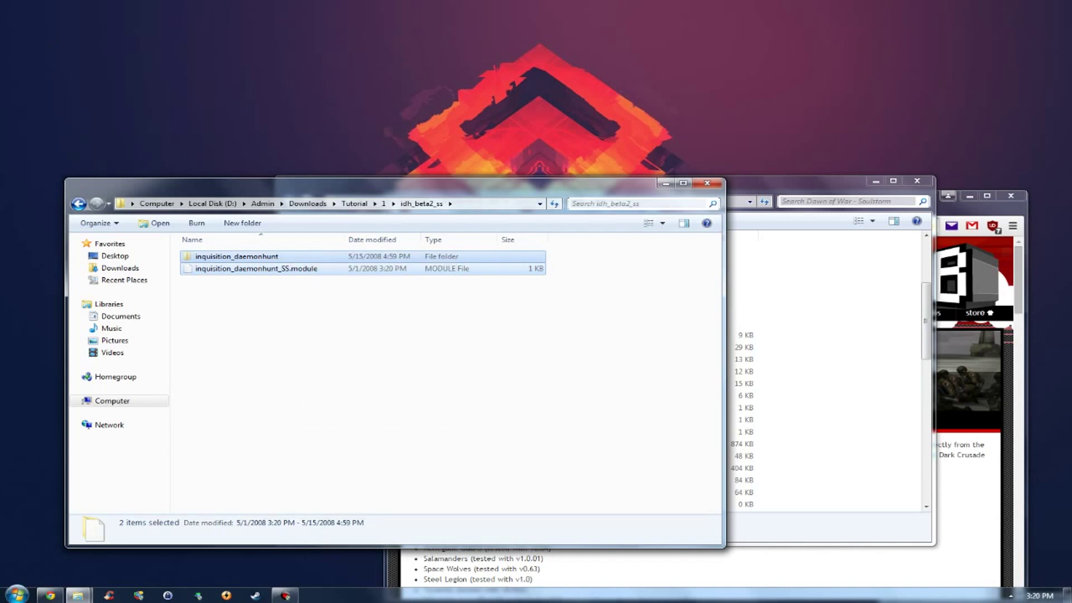
pyautogui.rightClick(820, 357)
pyautogui.click(843, 437)
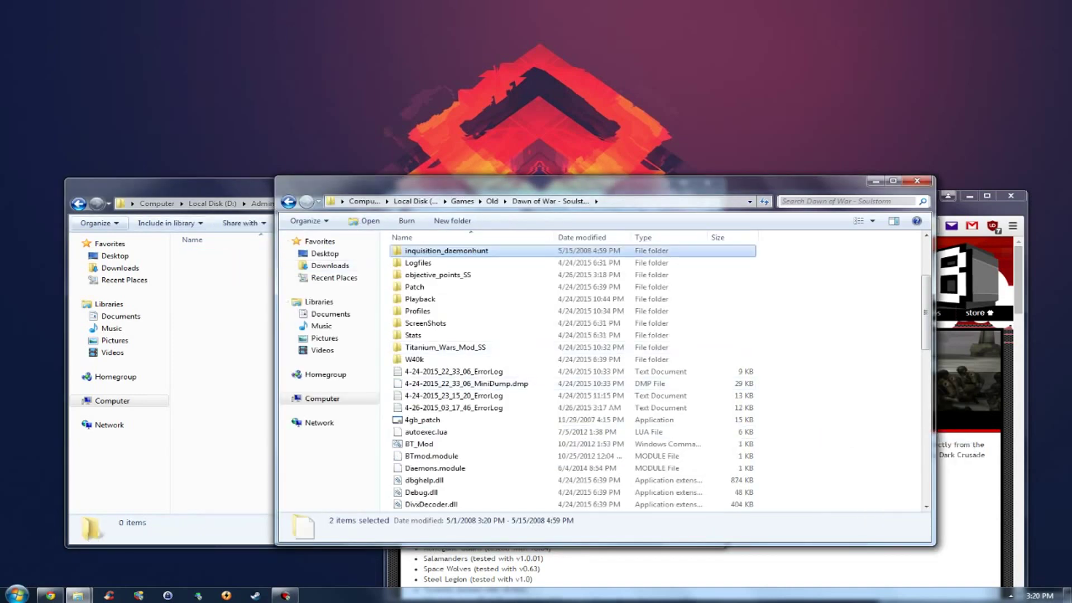
pyautogui.click(78, 203)
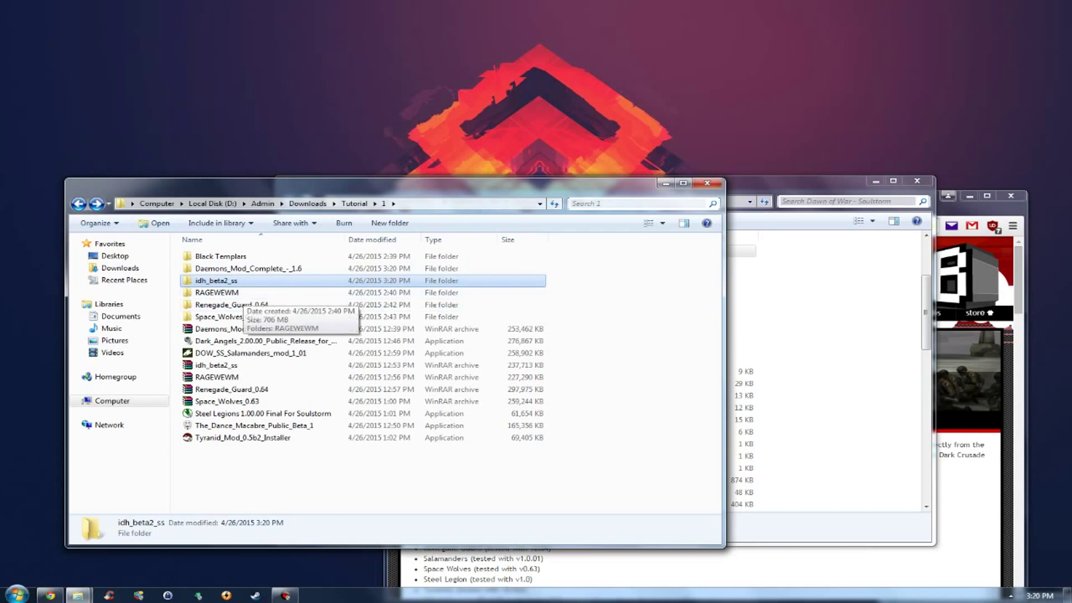
# Check objective_points_SS.module in the game folder and the contents of the Daemons_Mod_Complete_-_1.6 and idh_beta2_ss source folders.
pyautogui.click(820, 357)
pyautogui.scroll(3, 650, 374)
pyautogui.scroll(-10, 650, 374)
pyautogui.scroll(-5, 463, 335)
pyautogui.click(464, 348)
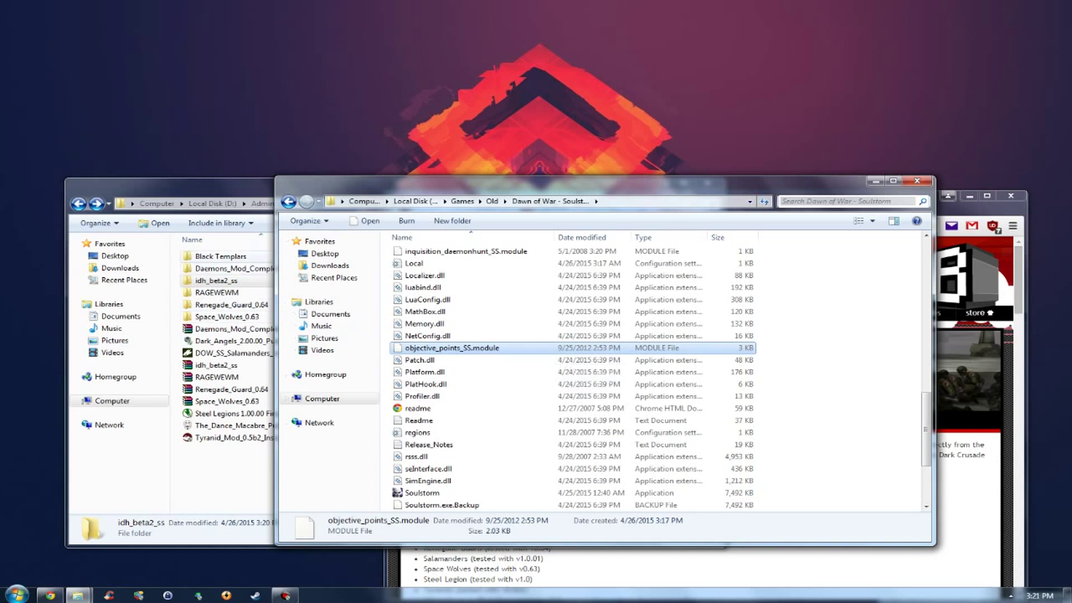
pyautogui.click(216, 256)
pyautogui.doubleClick(216, 268)
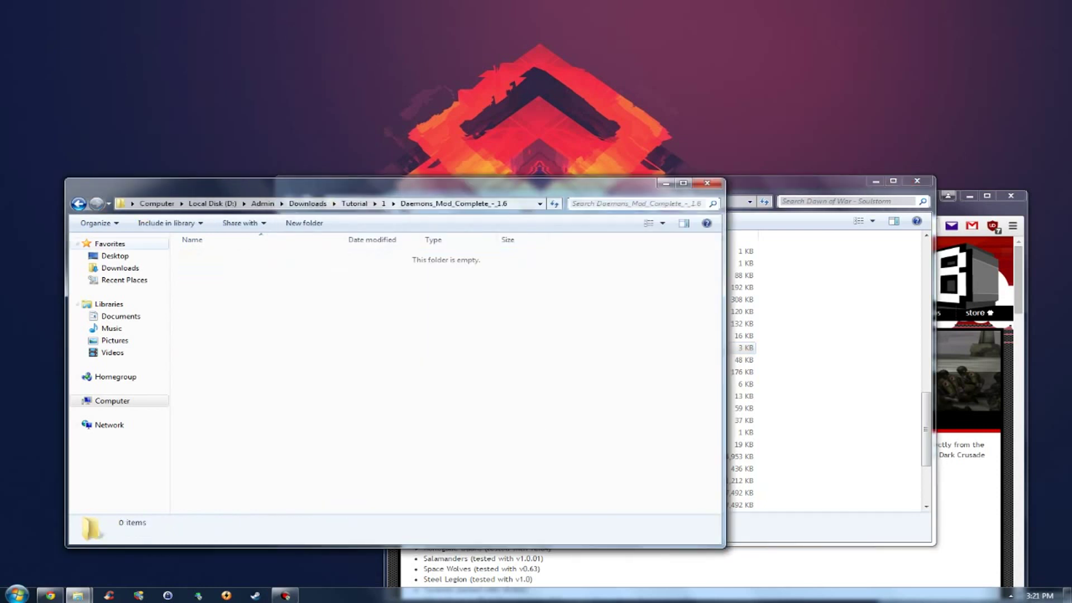
pyautogui.click(78, 203)
pyautogui.click(216, 292)
pyautogui.doubleClick(264, 280)
pyautogui.moveTo(265, 278); pyautogui.dragTo(281, 324)
pyautogui.click(79, 203)
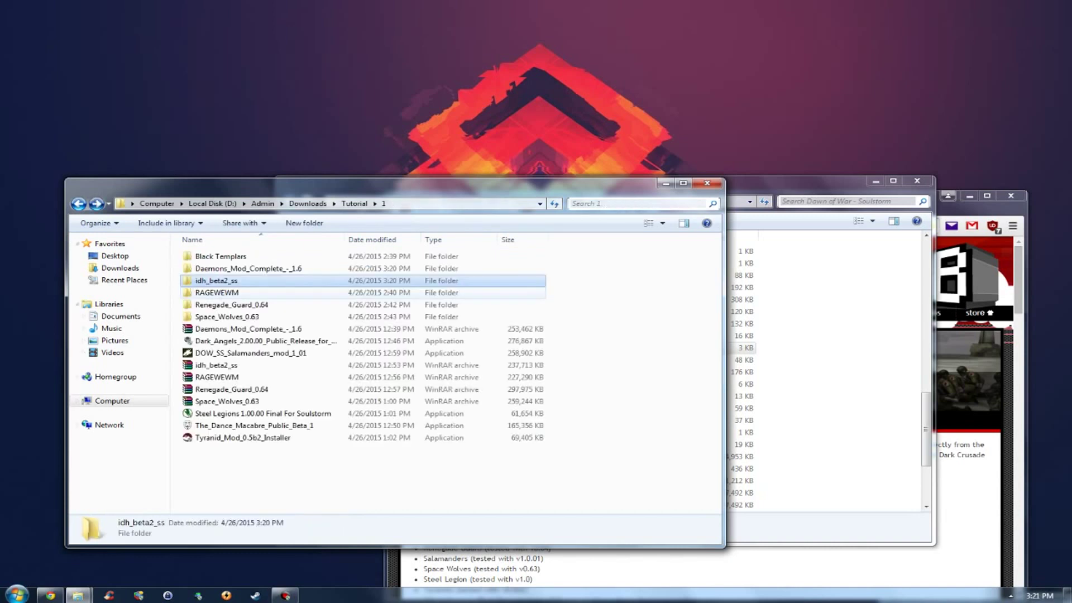
# Move the RAGE folder and RAGE.module from the inner RAGEWEWM folder into the Dawn of War - Soulstorm folder.
pyautogui.doubleClick(216, 293)
pyautogui.doubleClick(216, 255)
pyautogui.moveTo(255, 298); pyautogui.dragTo(209, 249)
pyautogui.rightClick(203, 264)
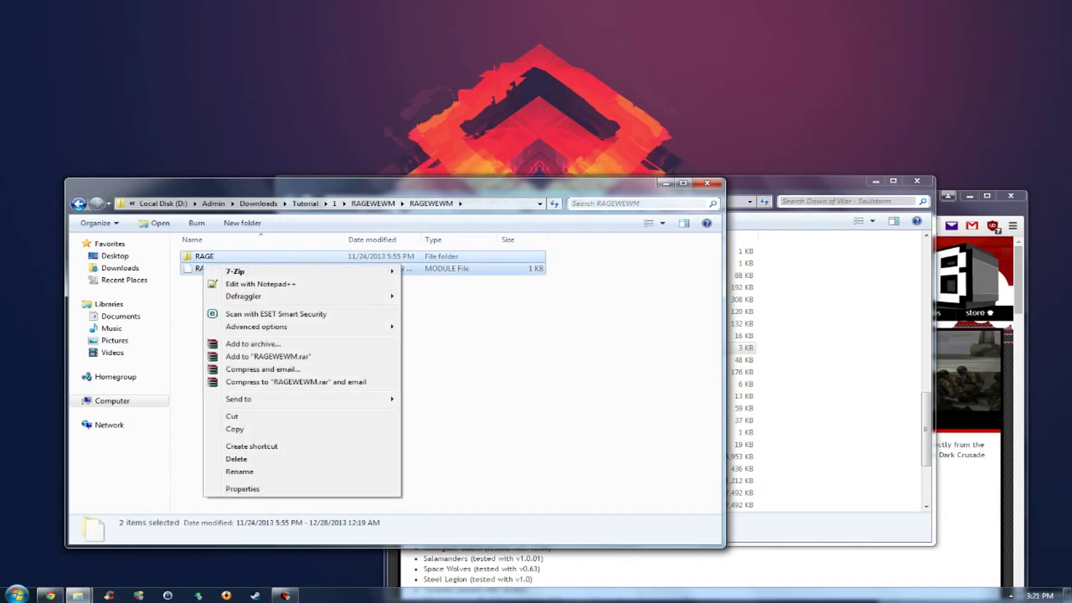
pyautogui.click(232, 416)
pyautogui.click(831, 398)
pyautogui.rightClick(831, 397)
pyautogui.click(862, 475)
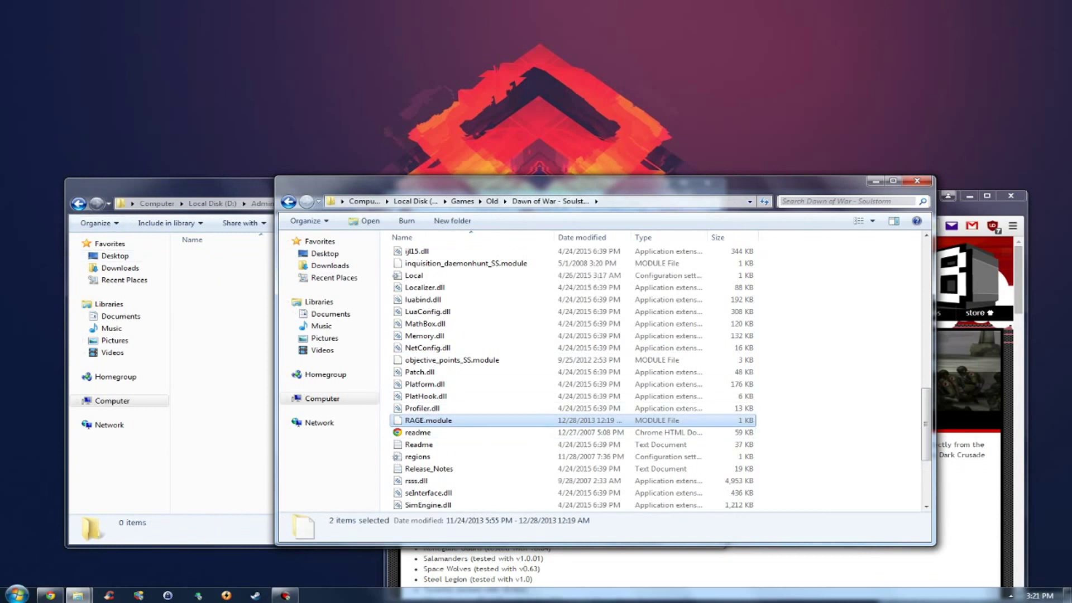
# Move the inner Renegade_Guard_0.64 folder and Renegade_Guard_0.64.module into the Dawn of War - Soulstorm folder.
pyautogui.click(78, 203)
pyautogui.click(78, 204)
pyautogui.click(231, 304)
pyautogui.doubleClick(231, 304)
pyautogui.moveTo(302, 340); pyautogui.dragTo(240, 254)
pyautogui.rightClick(239, 263)
pyautogui.click(268, 415)
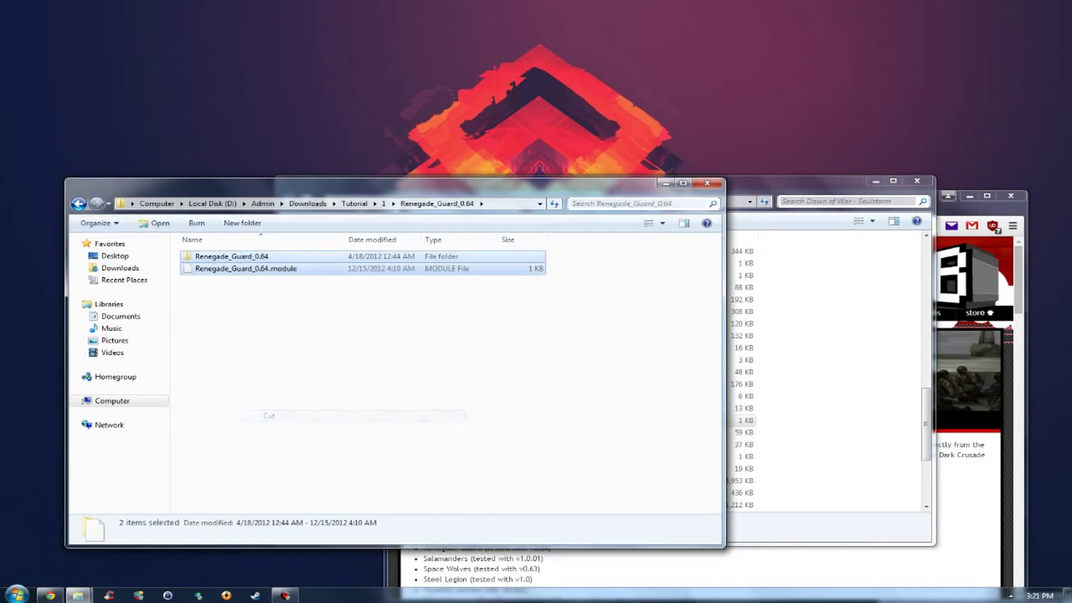
pyautogui.hotkey('alt', 'Tab')
pyautogui.rightClick(837, 260)
pyautogui.click(867, 340)
# Move the inner Space_Wolves_0.63 folder and Space_Wolves_0.63.module into the Dawn of War - Soulstorm folder, and leave the source folder.
pyautogui.click(79, 203)
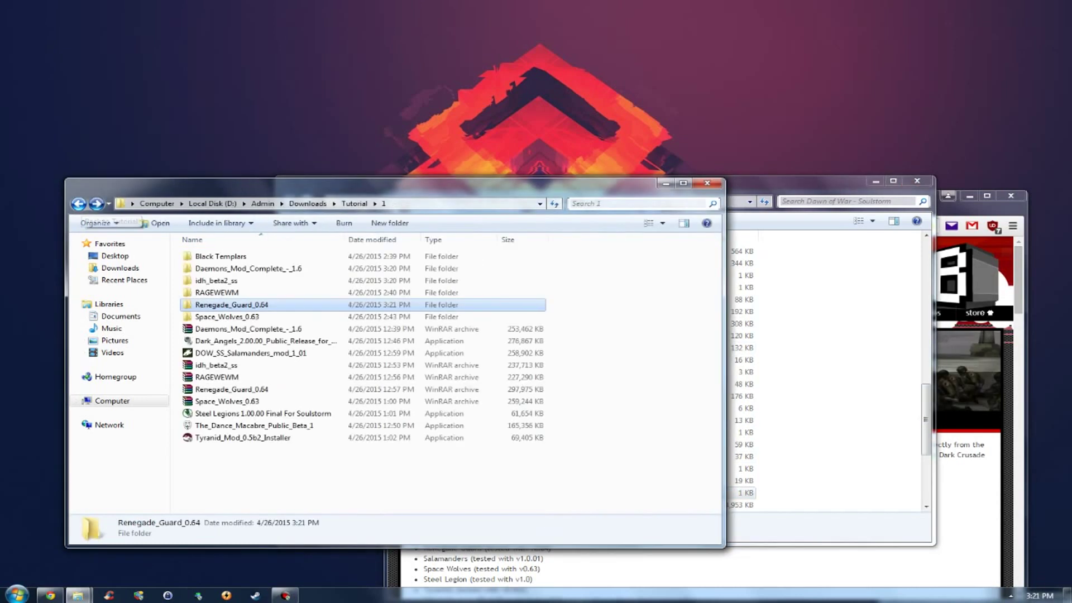
pyautogui.doubleClick(223, 316)
pyautogui.moveTo(295, 352); pyautogui.dragTo(241, 258)
pyautogui.rightClick(241, 258)
pyautogui.click(267, 439)
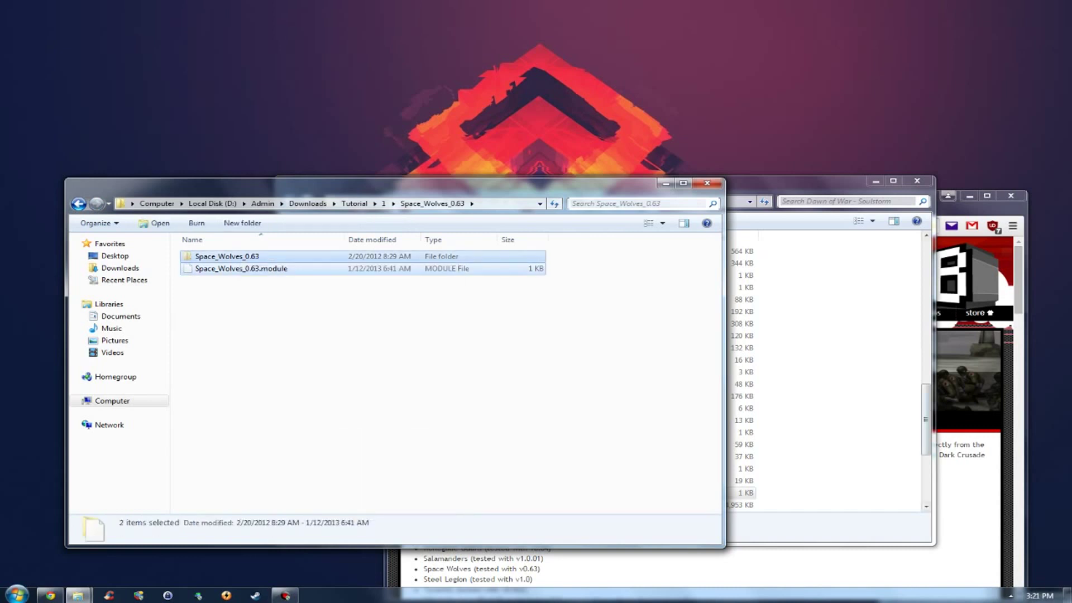
pyautogui.rightClick(927, 409)
pyautogui.rightClick(871, 412)
pyautogui.click(893, 494)
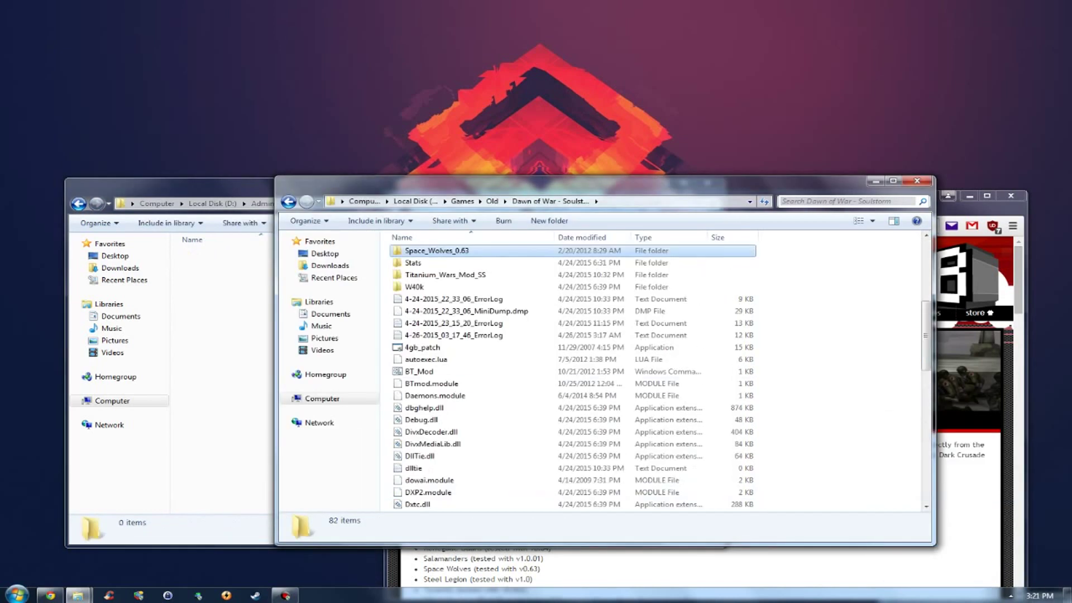
pyautogui.hotkey('alt', 'Tab')
pyautogui.press('BackSpace')
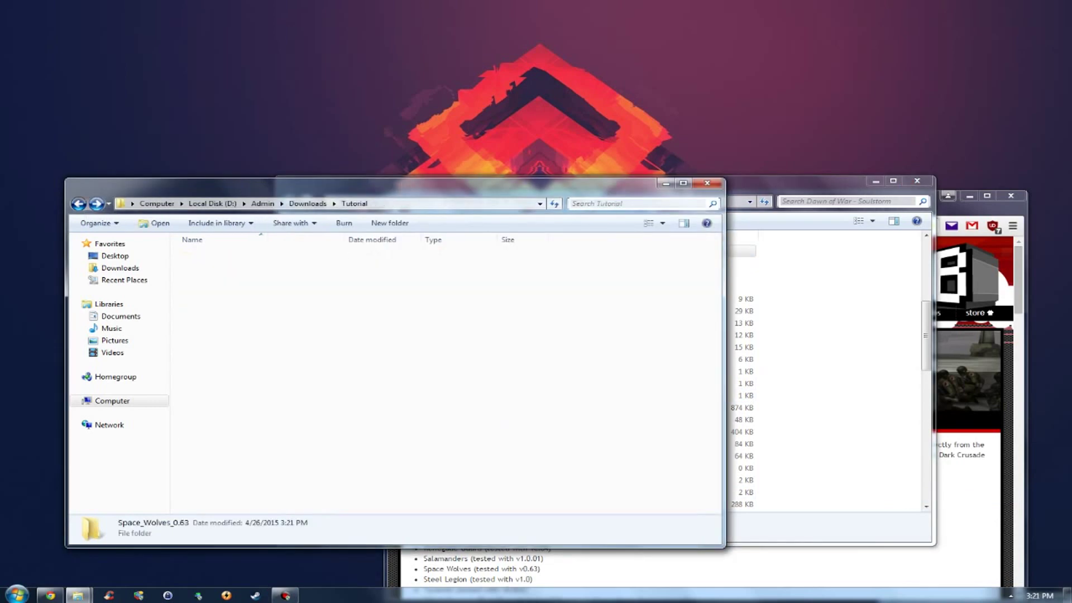
# Run the Dark_Angels_2.00.00_Public_Release installer from the downloads subfolder 1 and agree to its license terms.
pyautogui.click(96, 203)
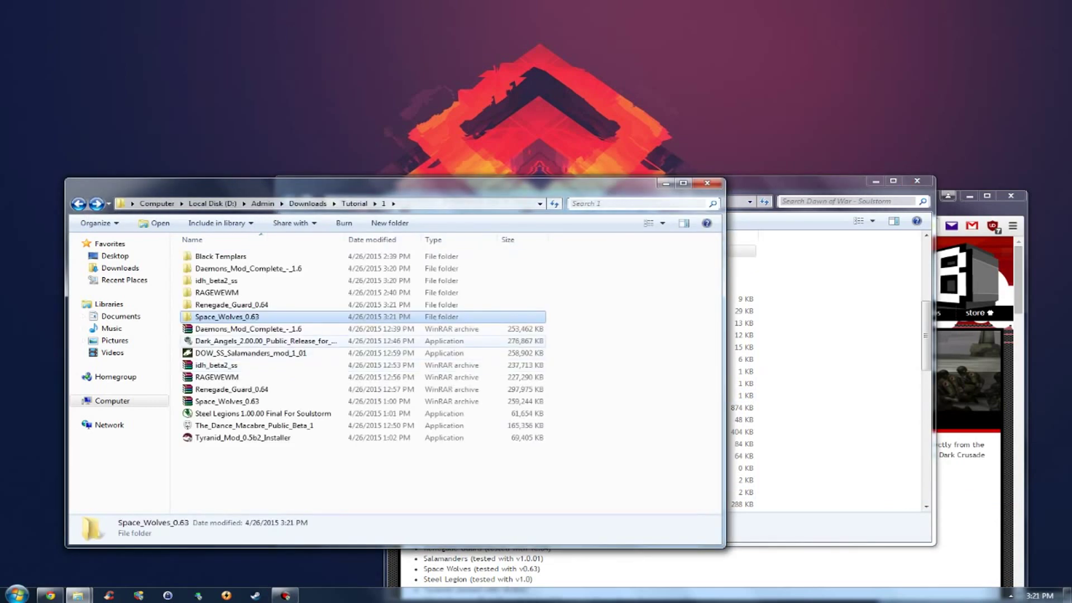
pyautogui.click(265, 340)
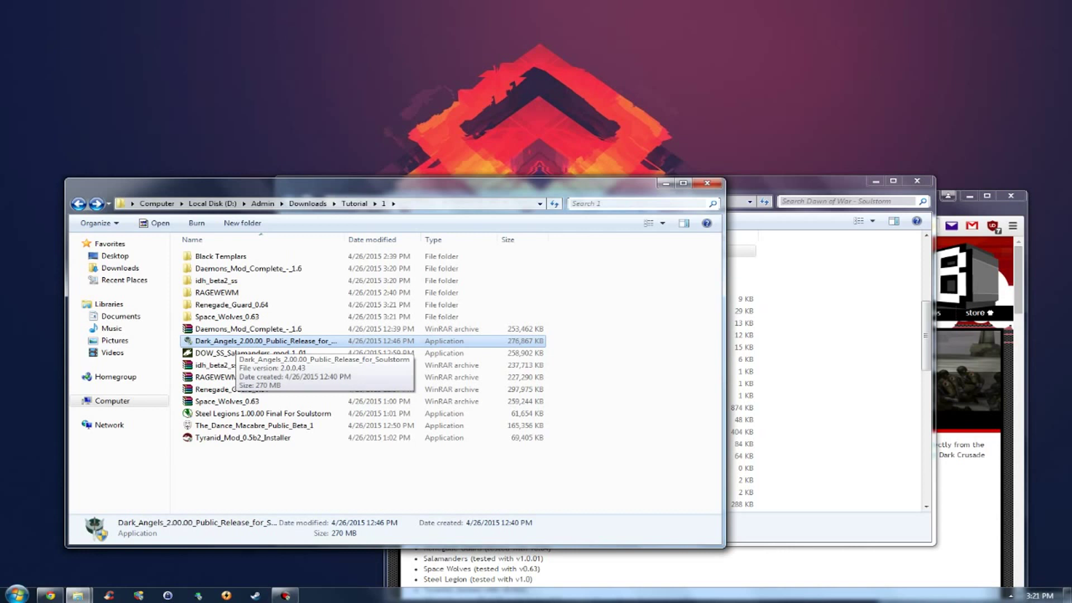
pyautogui.press('Return')
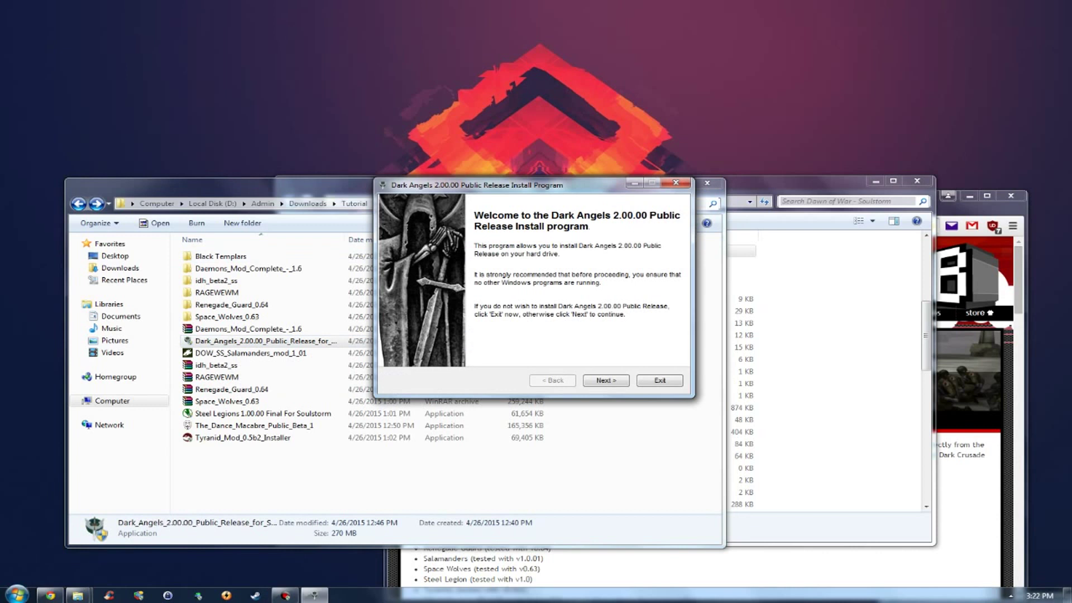
pyautogui.press('Return')
pyautogui.click(395, 345)
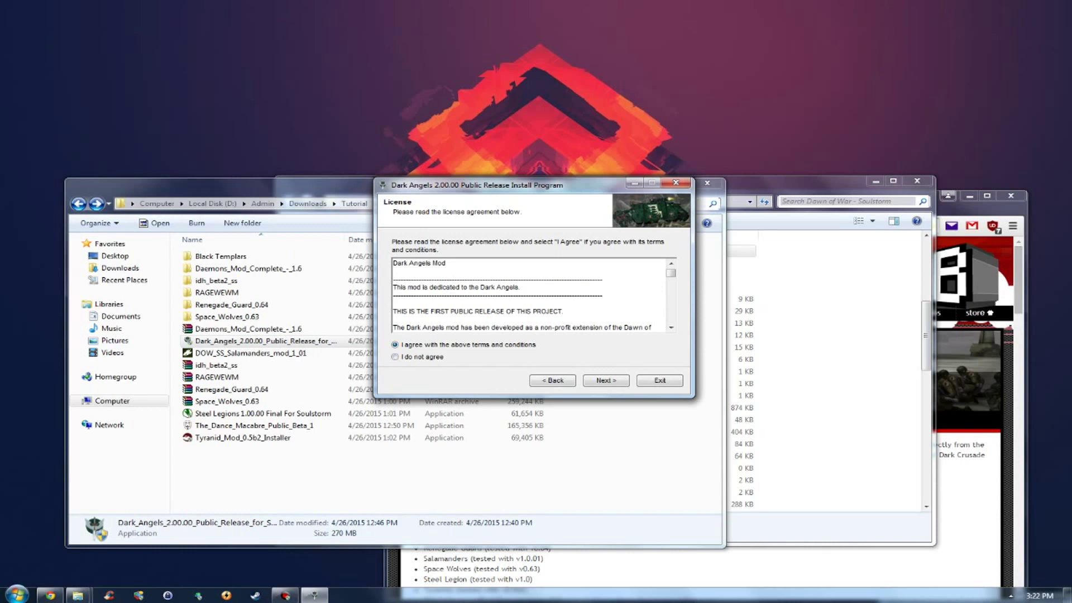
pyautogui.press('Return')
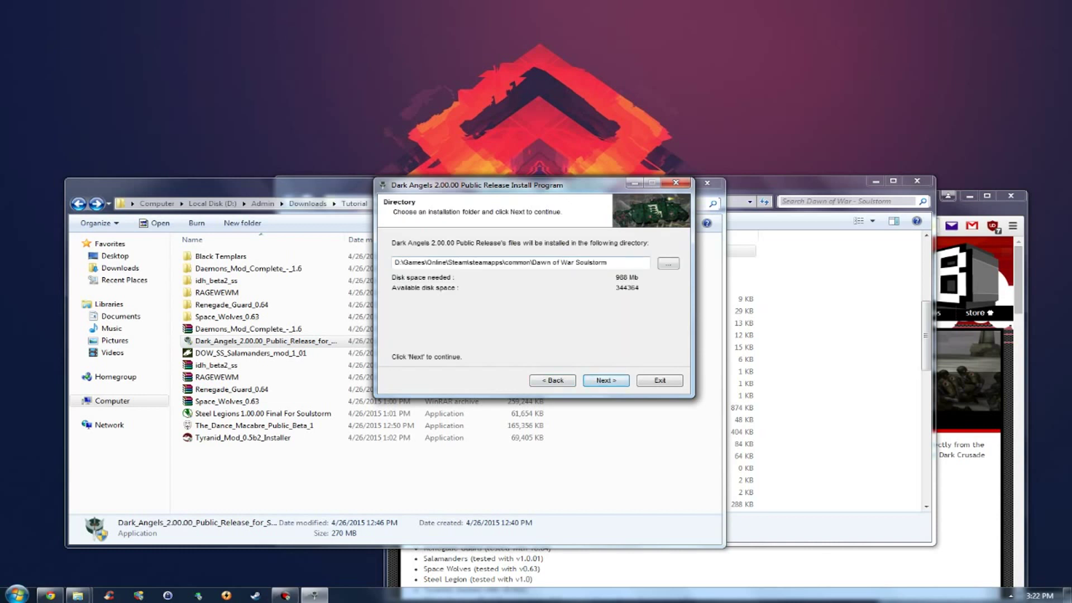
# Set the Dark Angels install directory to D:\Games\Old\Dawn of War - Soulstorm and start the installation.
pyautogui.click(668, 263)
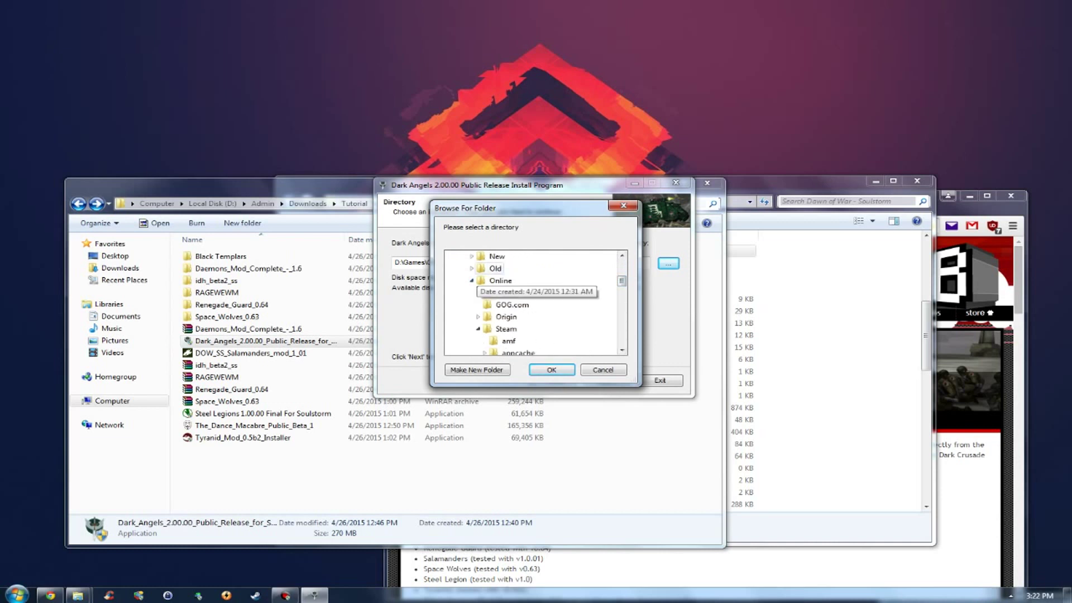
pyautogui.click(494, 268)
pyautogui.click(535, 280)
pyautogui.click(551, 369)
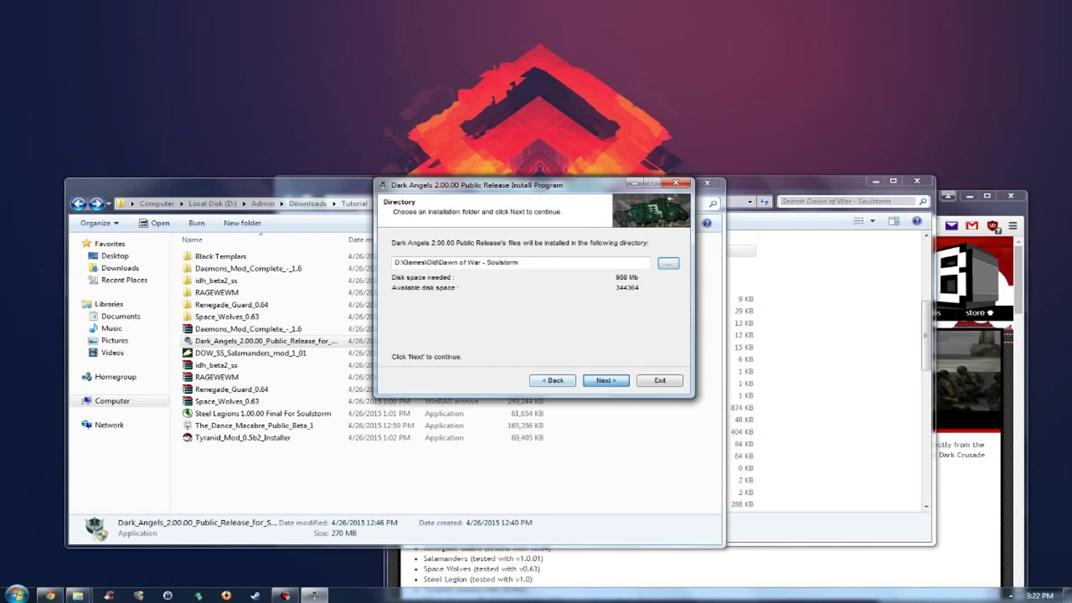
pyautogui.click(605, 380)
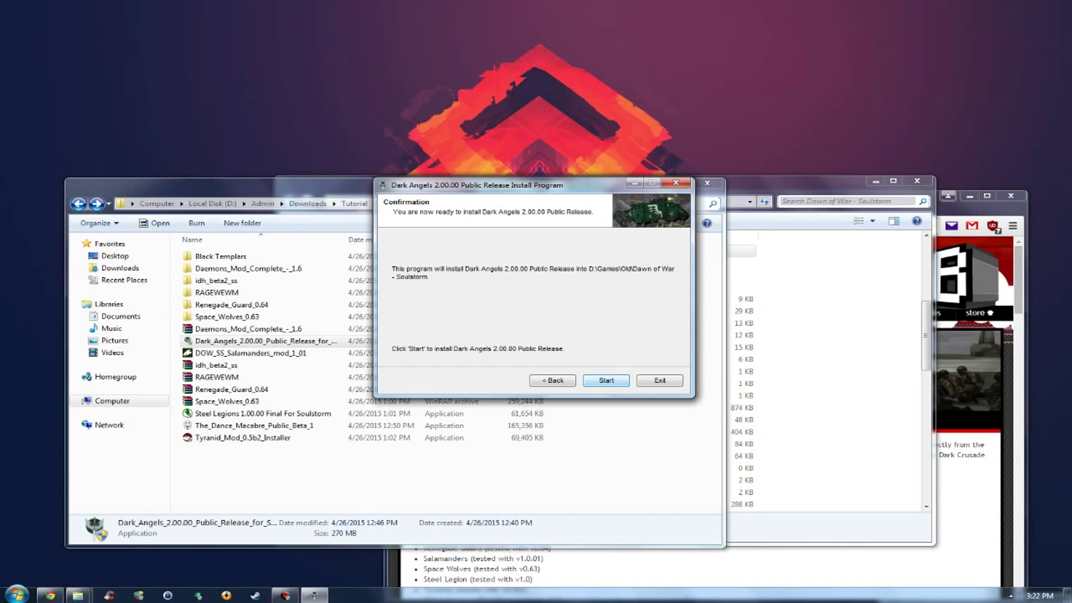
pyautogui.press('Return')
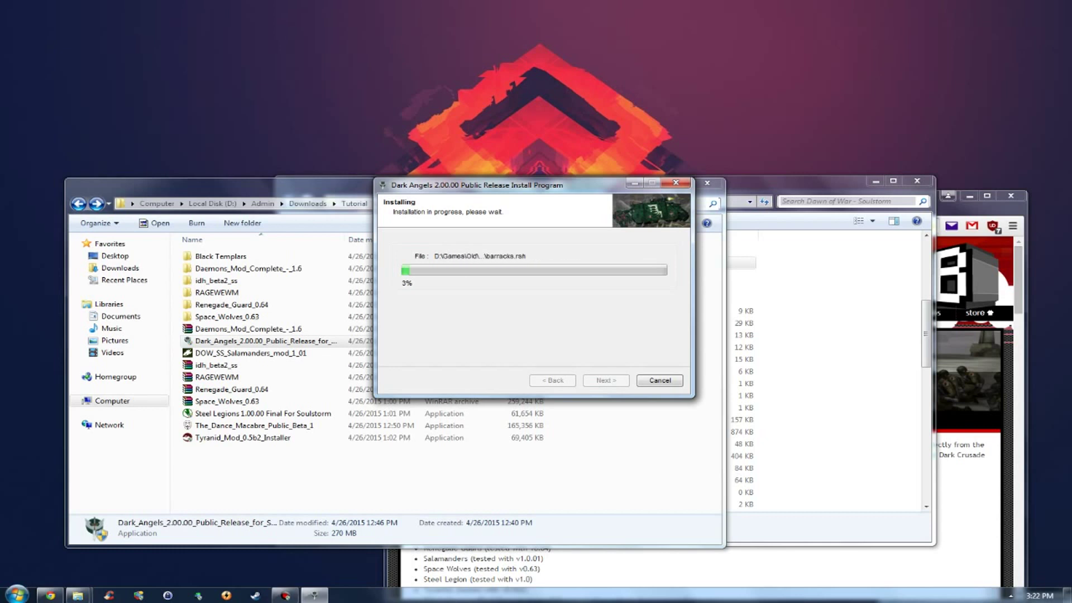
# While Dark Angels installs, examine the general changes in v1.4.0 on the Soulstorm: Strongholds download page in the browser.
pyautogui.moveTo(502, 185); pyautogui.dragTo(290, 62)
pyautogui.moveTo(977, 207); pyautogui.dragTo(805, 146)
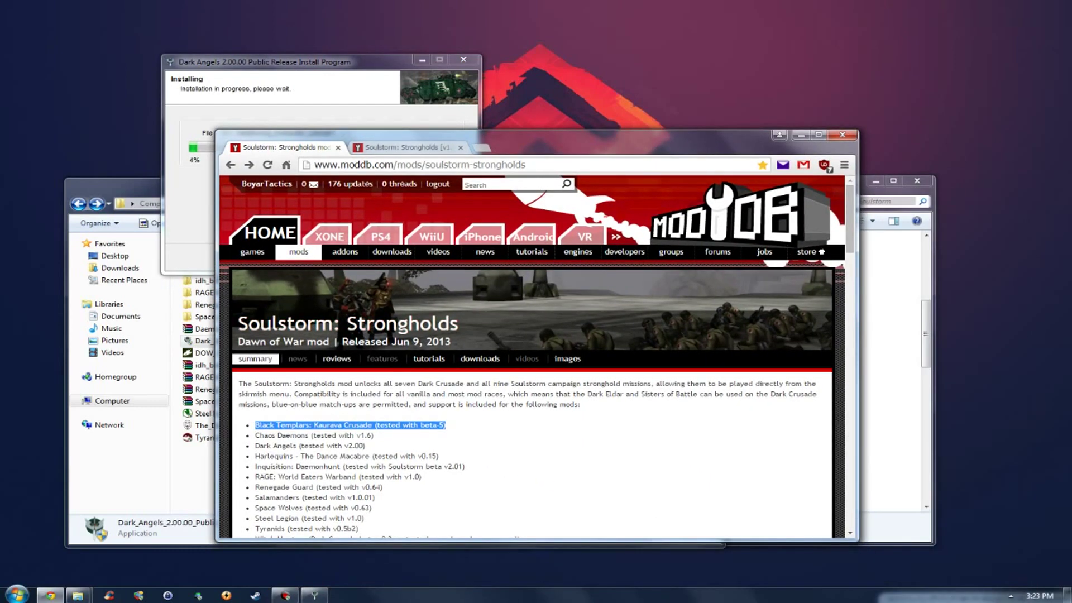
pyautogui.click(412, 147)
pyautogui.scroll(-3, 430, 357)
pyautogui.scroll(-1, 536, 357)
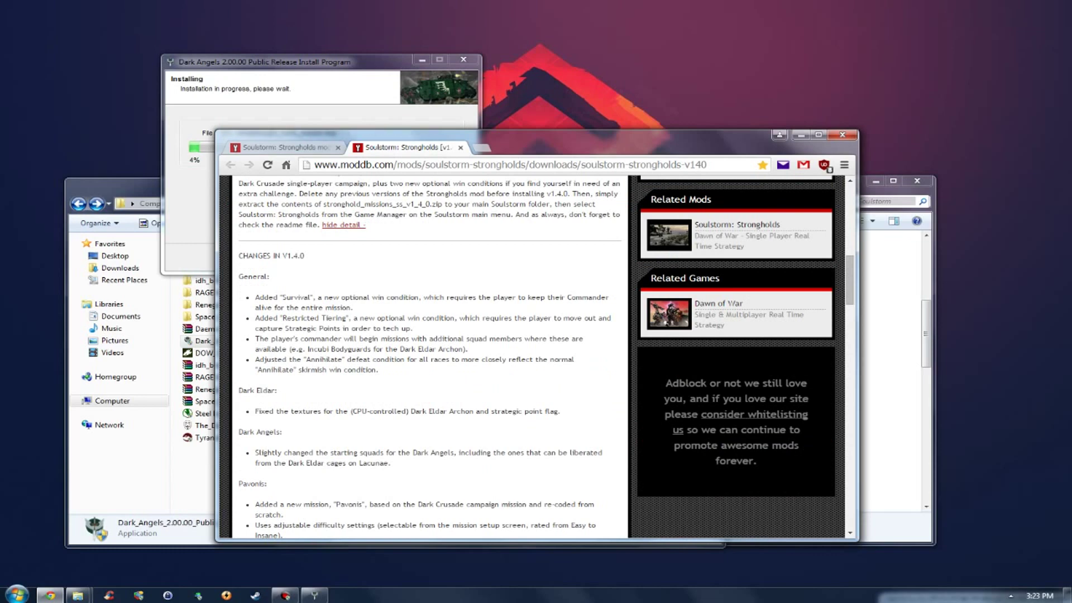
pyautogui.scroll(-1, 536, 357)
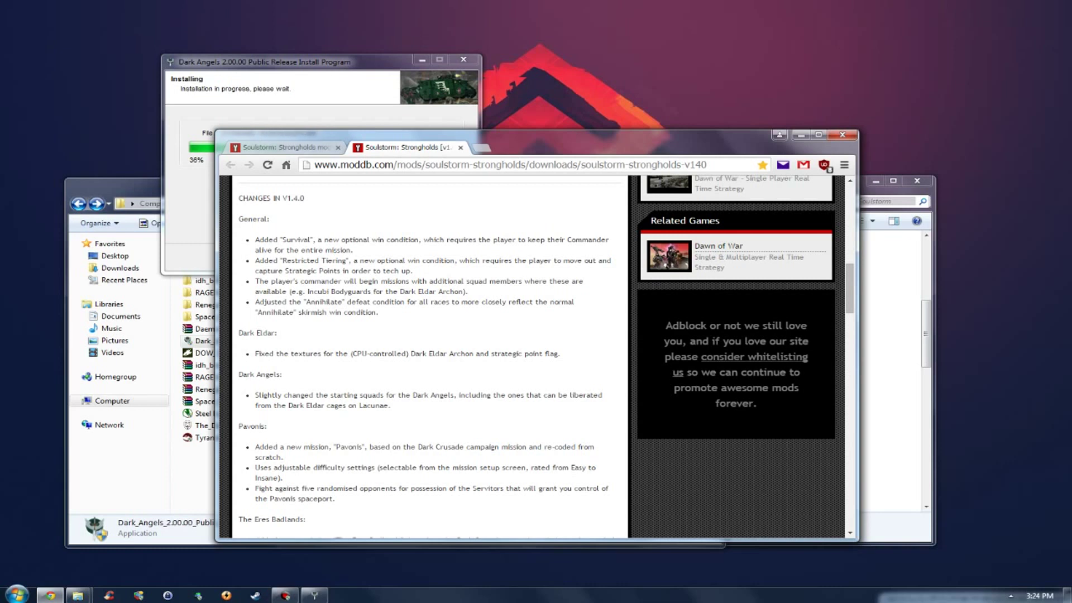
pyautogui.moveTo(379, 312); pyautogui.dragTo(239, 206)
pyautogui.scroll(1, 424, 357)
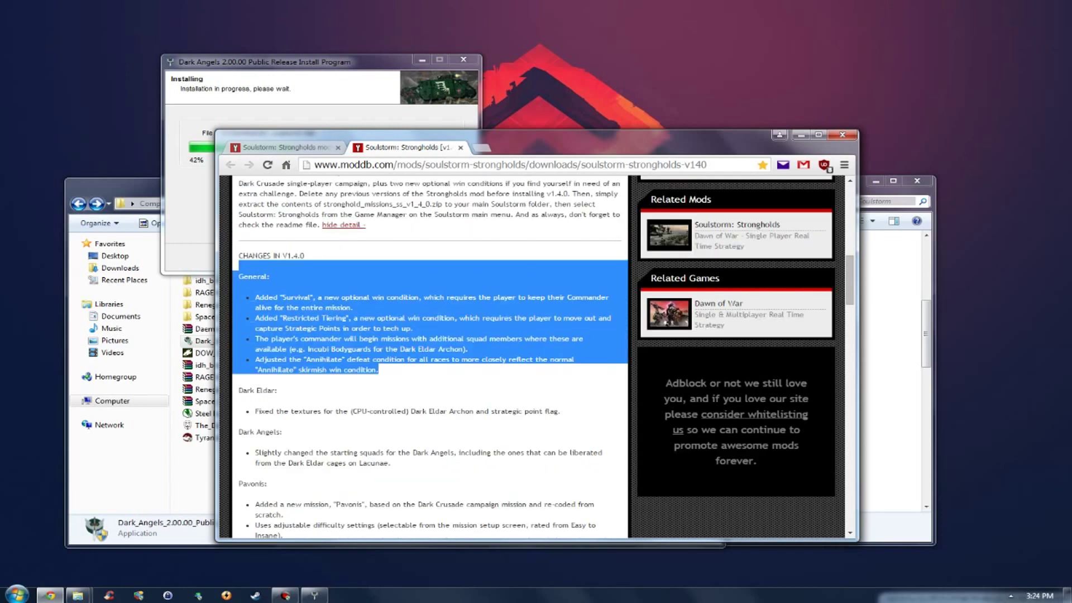
pyautogui.scroll(-5, 425, 357)
pyautogui.scroll(3, 425, 357)
# Read the v1.4.0 change notes for Dark Eldar, Dark Angels, Pavonis, The Eres Badlands and the following missions.
pyautogui.click(418, 259)
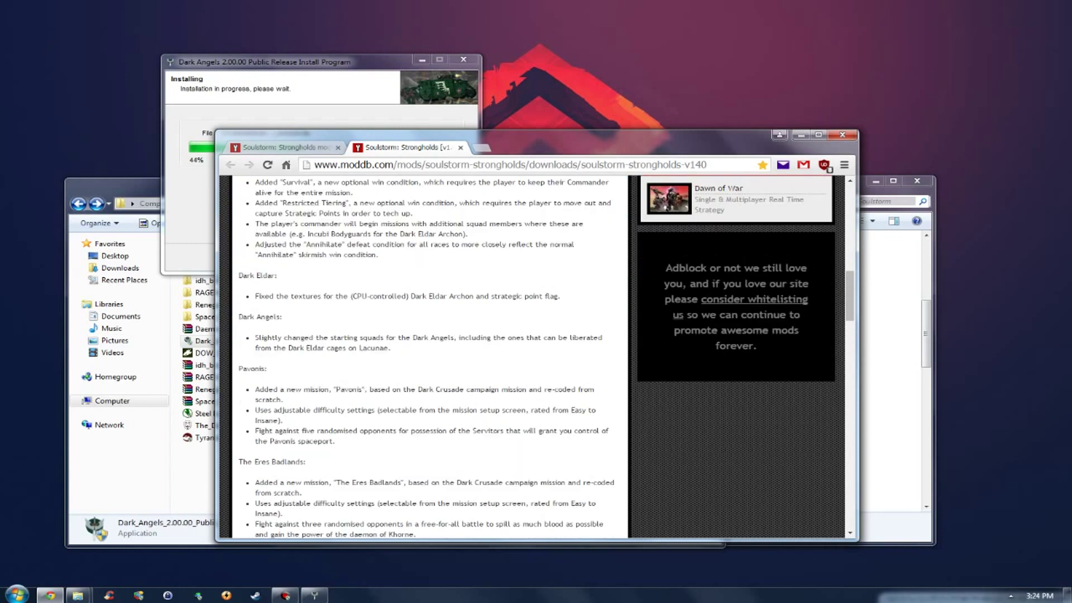
pyautogui.moveTo(238, 276); pyautogui.dragTo(310, 296)
pyautogui.scroll(-1, 309, 296)
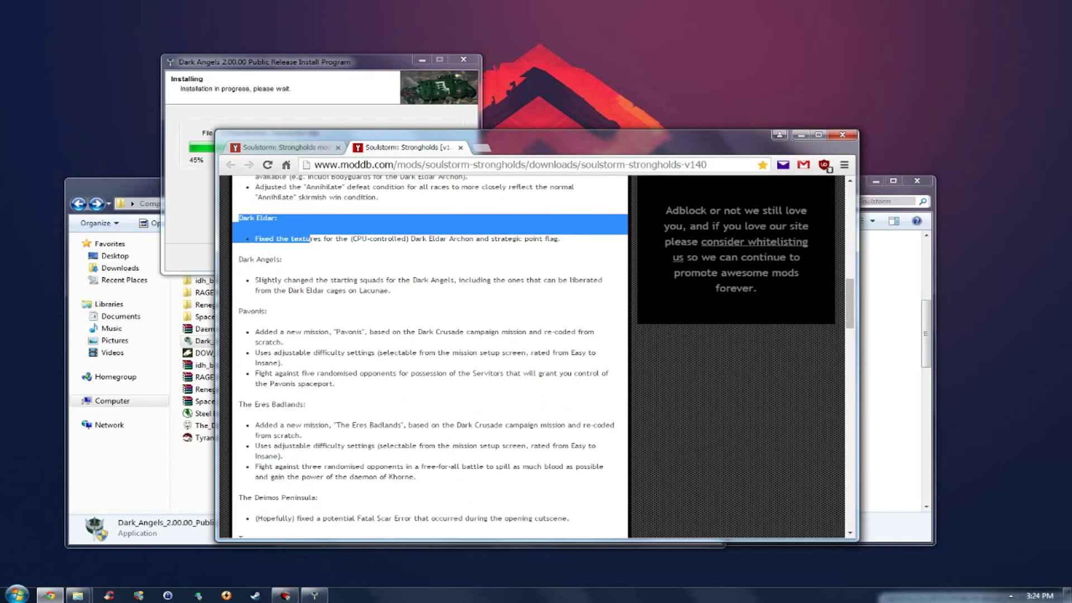
pyautogui.click(309, 296)
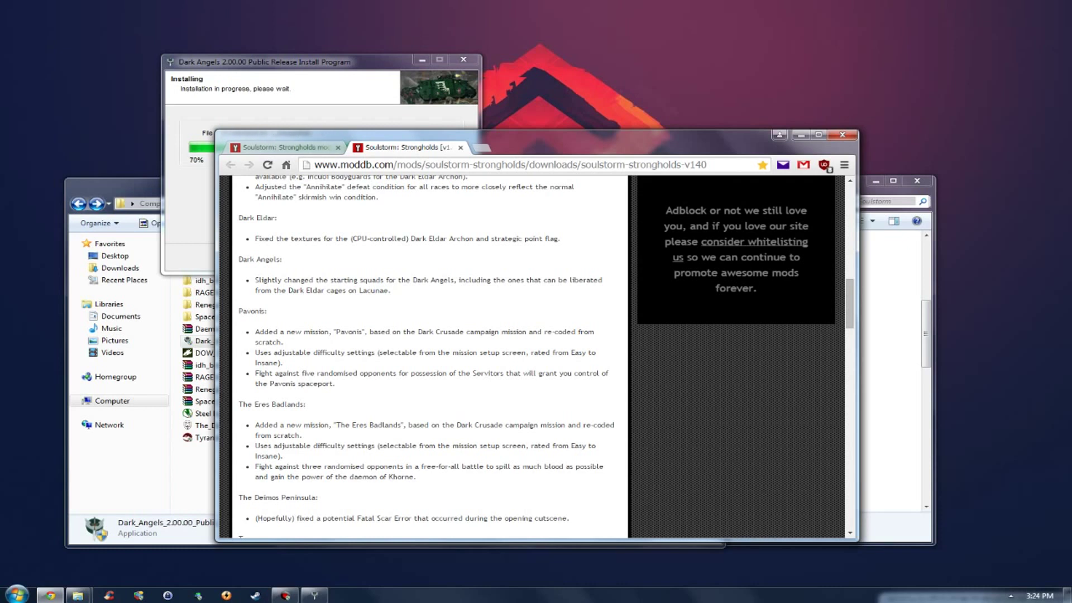
pyautogui.moveTo(630, 140); pyautogui.dragTo(647, 126)
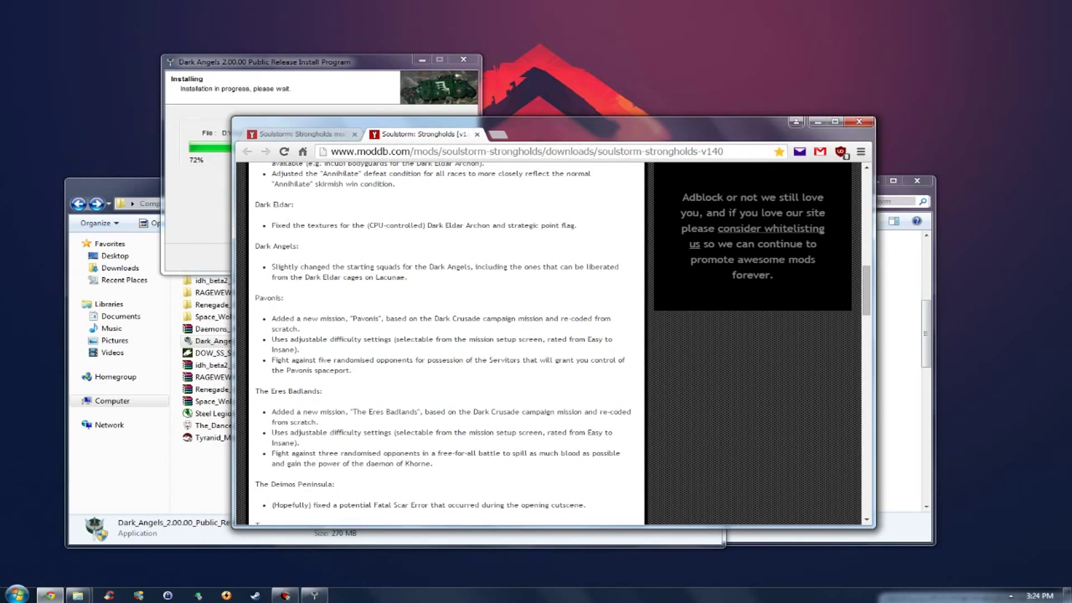
pyautogui.scroll(-2, 548, 344)
pyautogui.scroll(1, 549, 343)
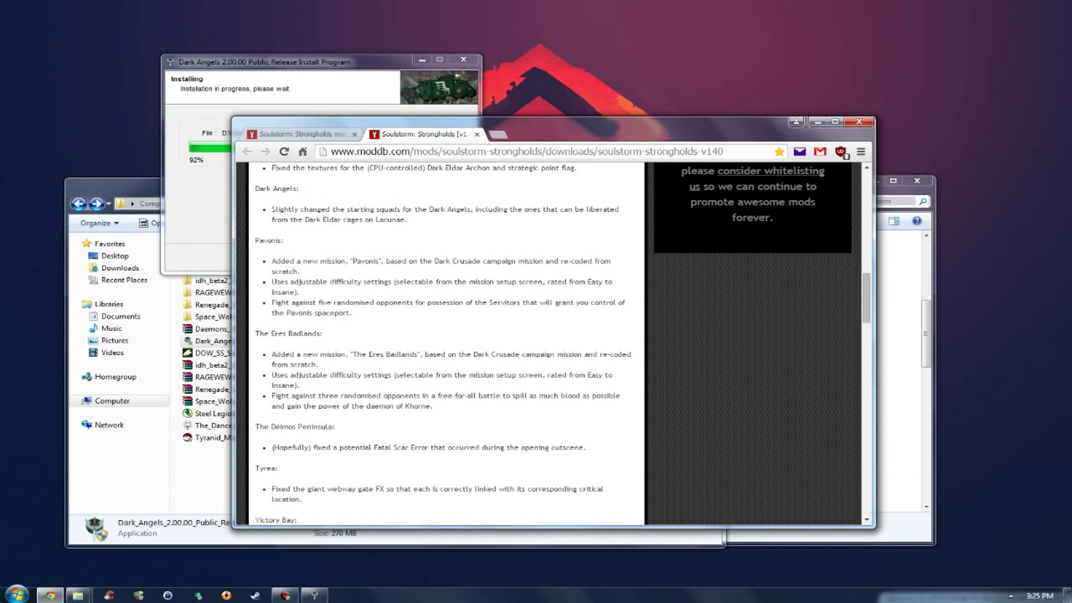
pyautogui.moveTo(351, 313); pyautogui.dragTo(268, 260)
pyautogui.click(269, 260)
pyautogui.scroll(-2, 441, 344)
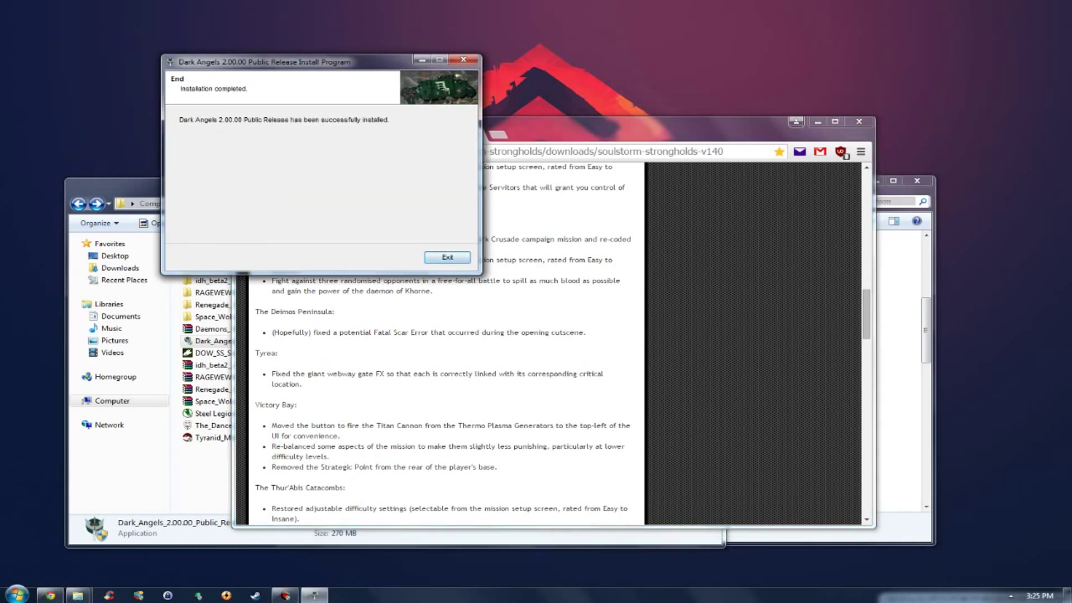
# Exit the finished Dark Angels installer and launch DOW_SS_Salamanders_mod_1_01 with English as the setup language.
pyautogui.click(446, 257)
pyautogui.click(195, 187)
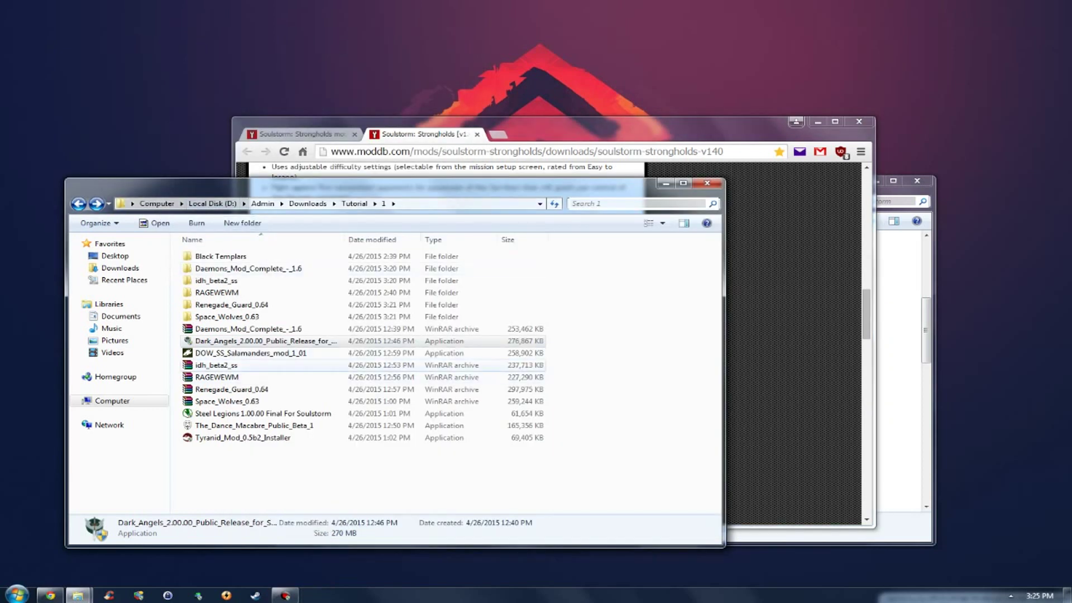
pyautogui.click(250, 353)
pyautogui.press('Return')
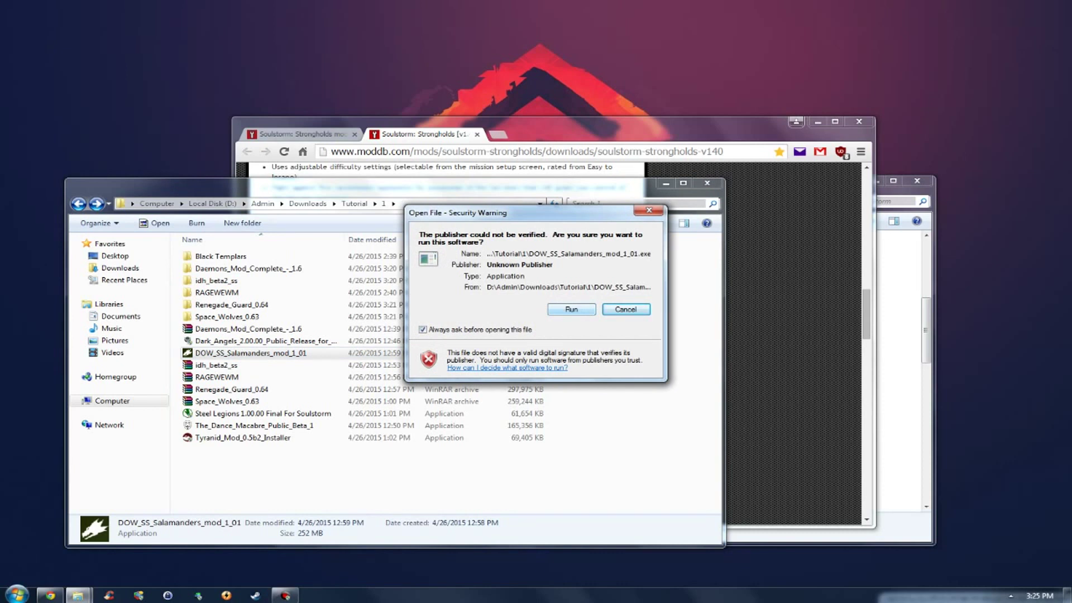
pyautogui.press('Return')
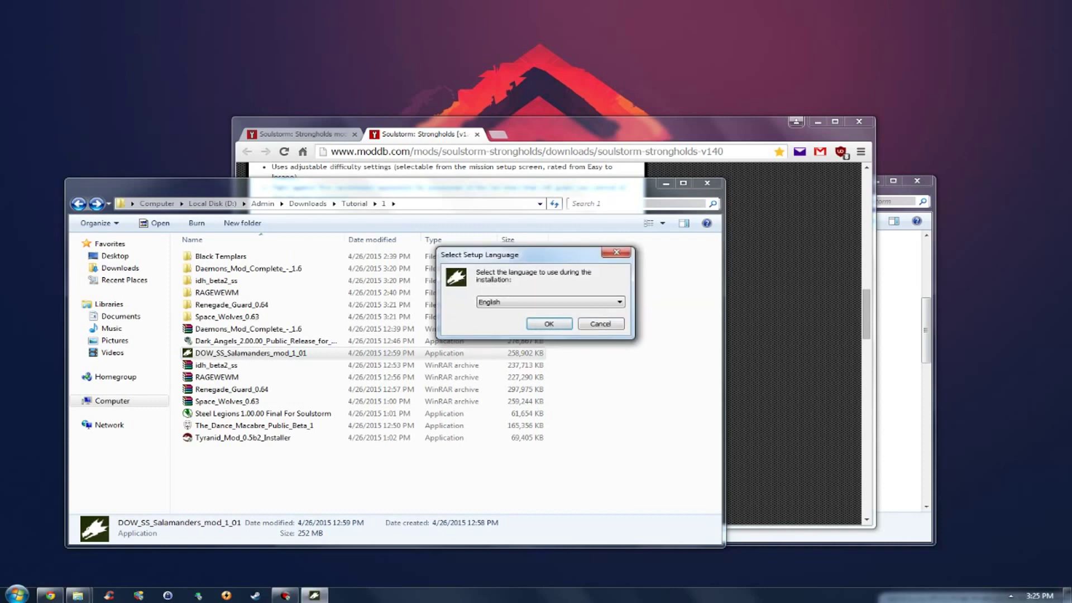
pyautogui.click(549, 323)
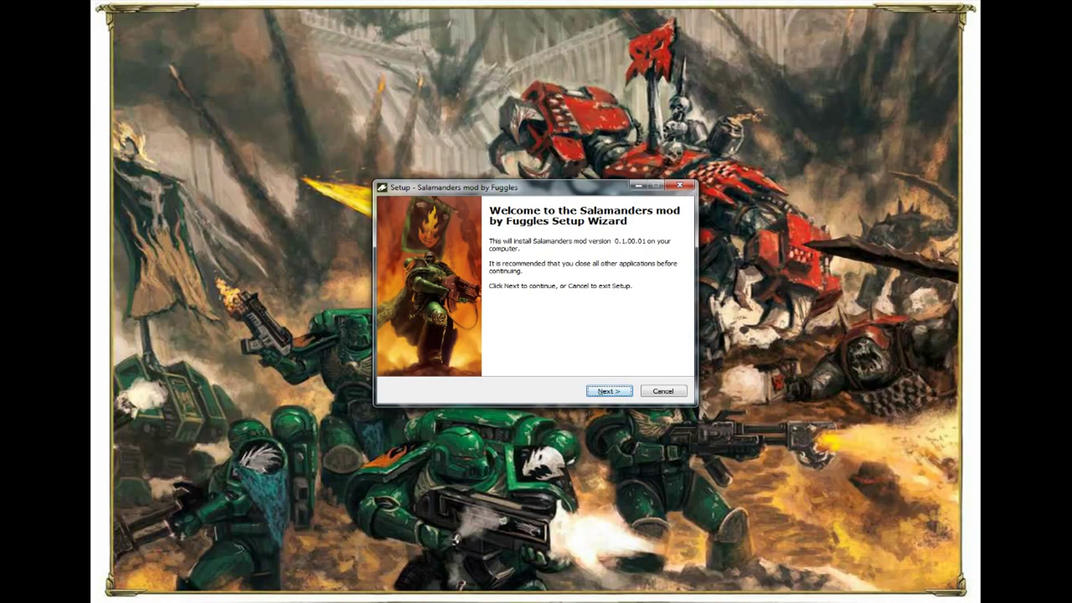
# Accept the license agreement in the Salamanders mod setup and continue past the information page.
pyautogui.press('Return')
pyautogui.hotkey('alt', 'a')
pyautogui.press('Return')
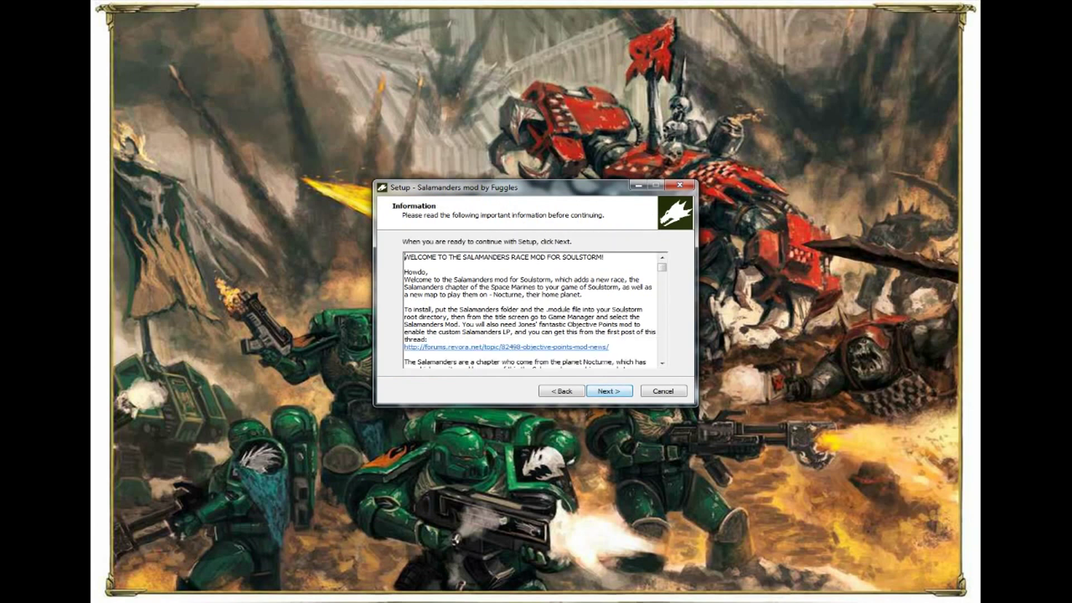
pyautogui.press('Return')
# Set the Salamanders destination to D:\Games\Old\Dawn of War - Soulstorm without the extra subfolder, and agree to install into the existing folder.
pyautogui.press('Tab')
pyautogui.press('Return')
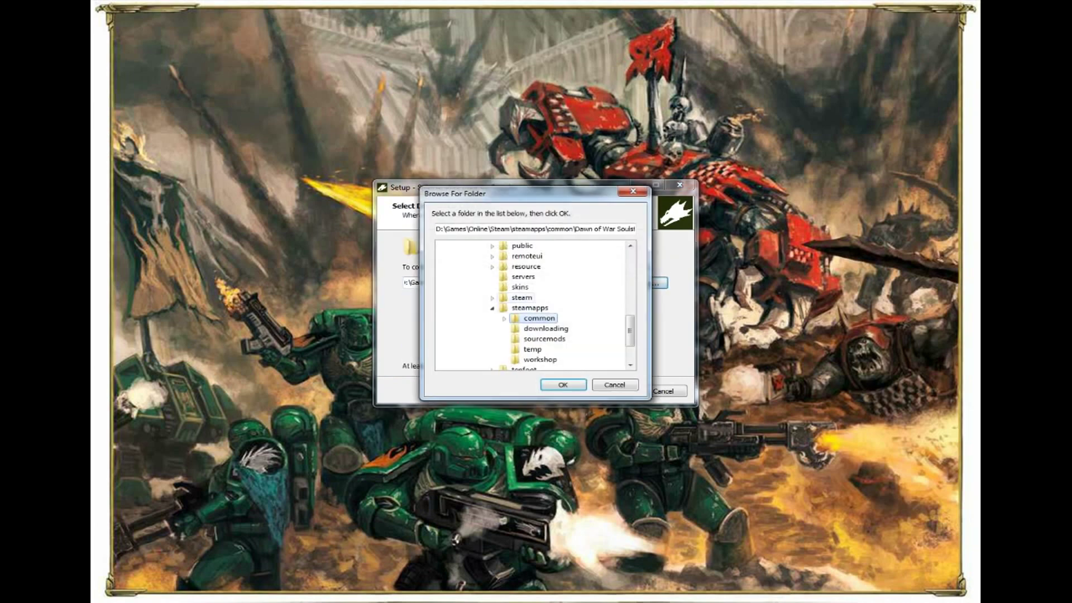
pyautogui.doubleClick(492, 276)
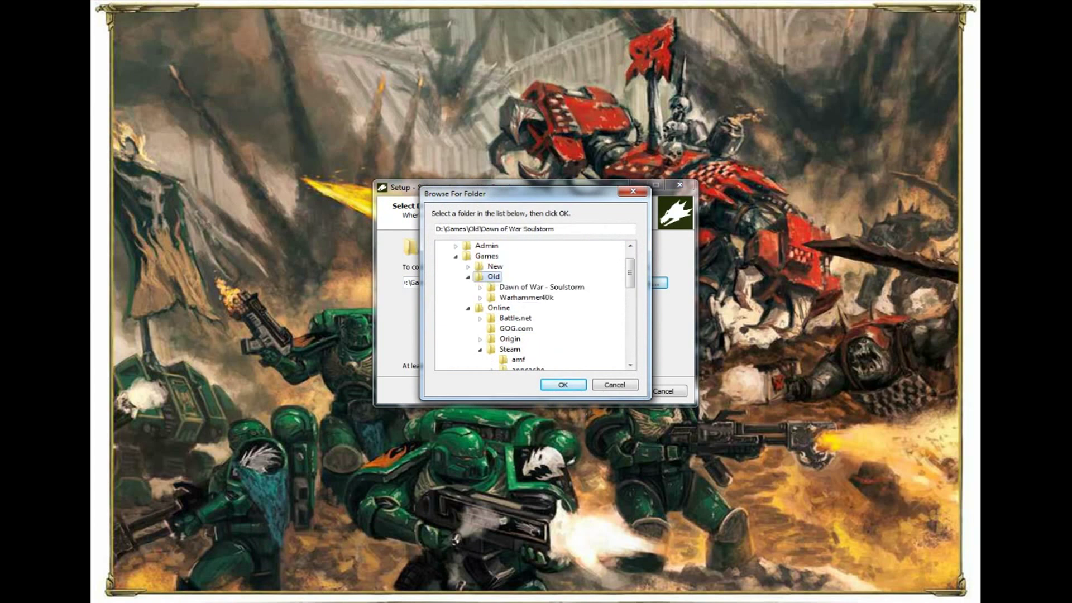
pyautogui.click(541, 287)
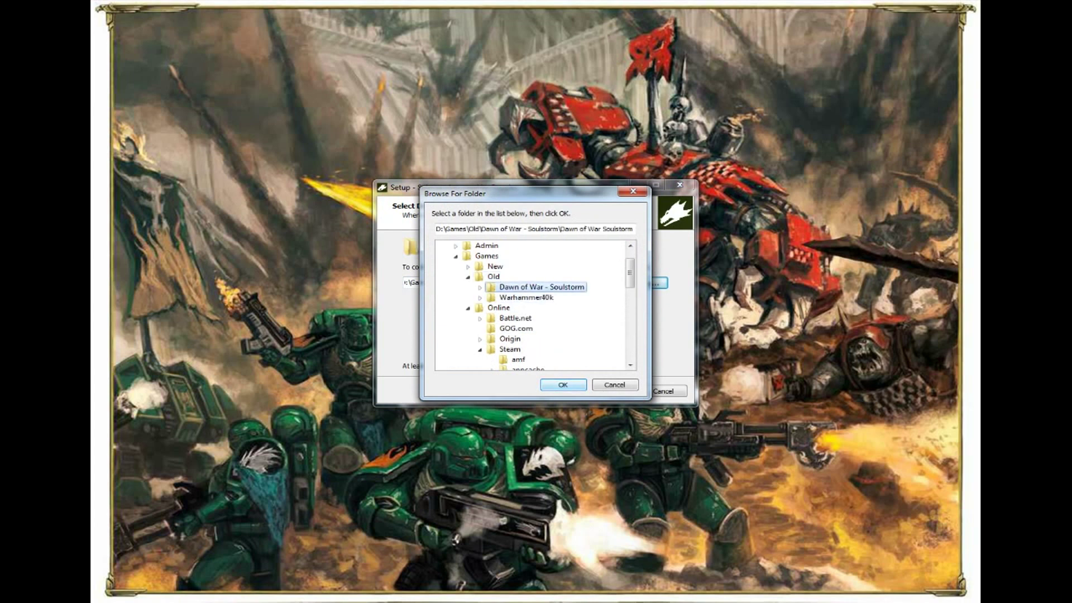
pyautogui.moveTo(560, 229); pyautogui.dragTo(635, 229)
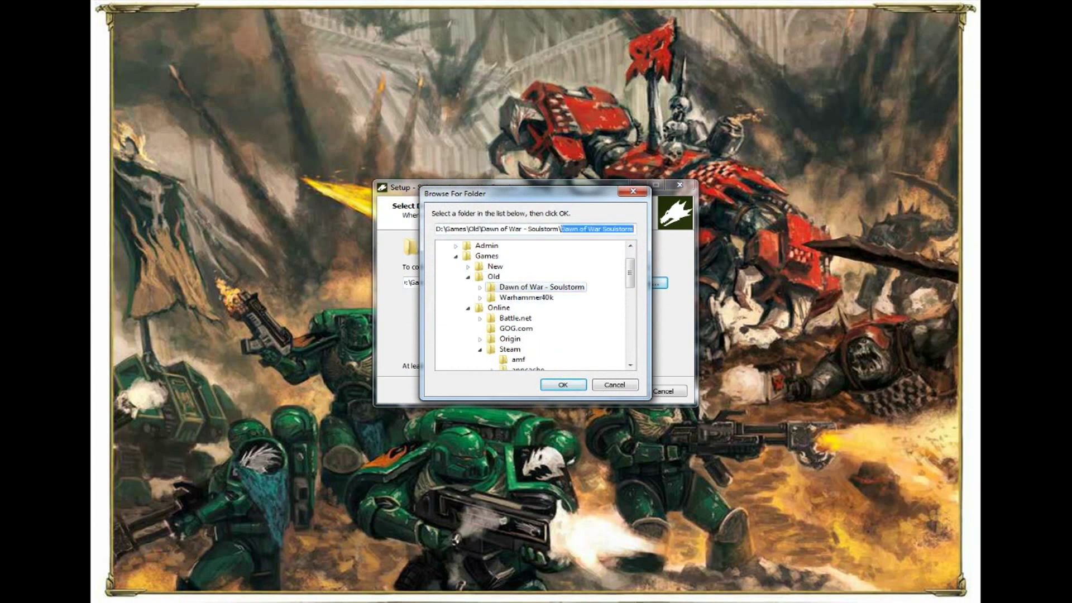
pyautogui.press('Return')
pyautogui.moveTo(604, 282); pyautogui.dragTo(526, 282)
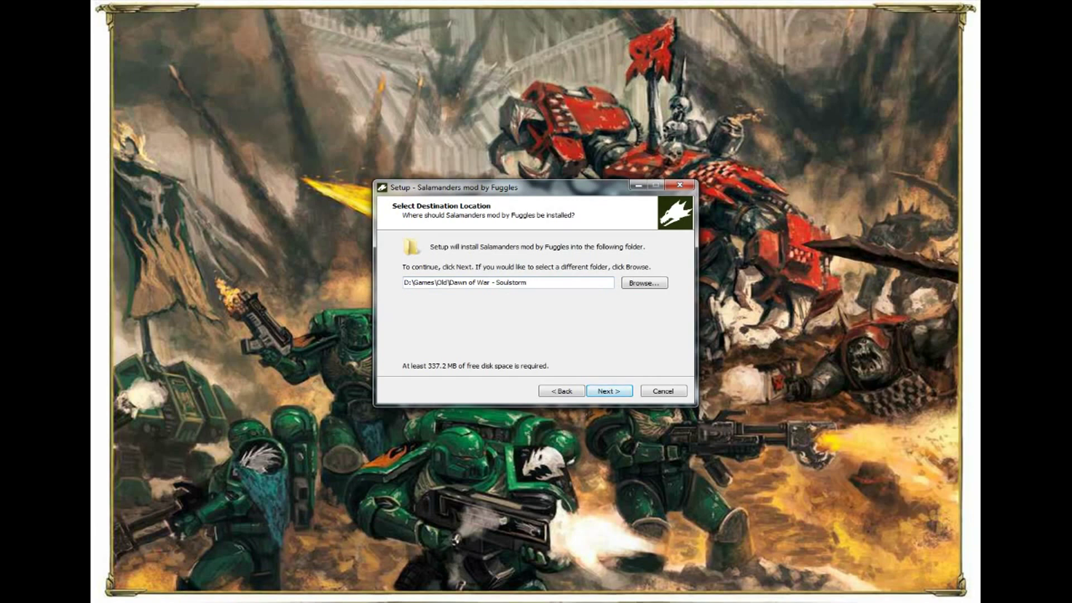
pyautogui.press('Return')
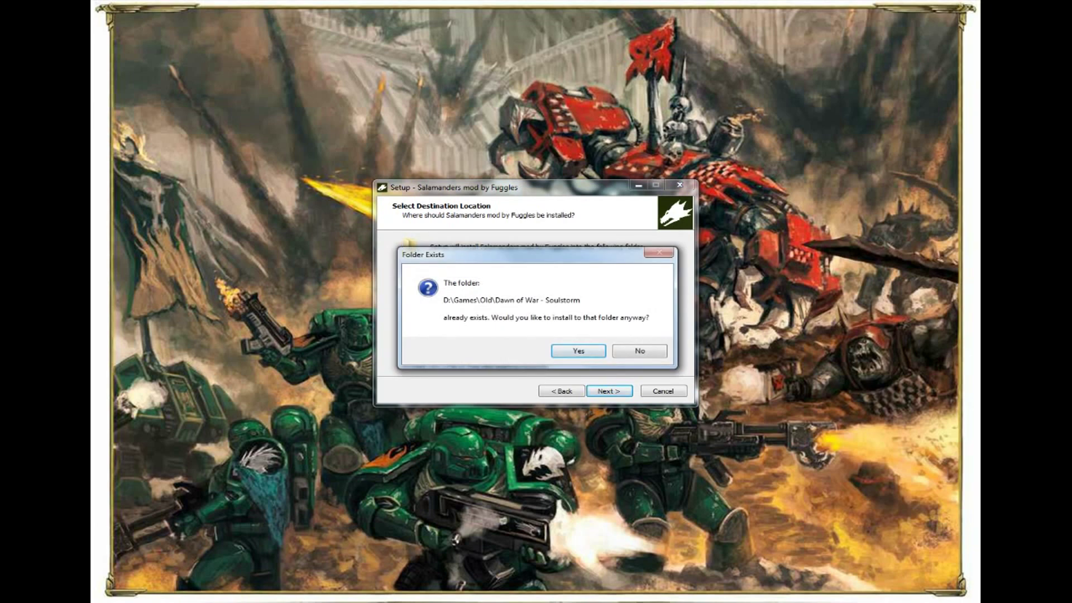
pyautogui.press('Return')
# Opt out of the Start Menu folder, desktop icon and Quick Launch icon, and start installing the Salamanders mod.
pyautogui.hotkey('alt', 'd')
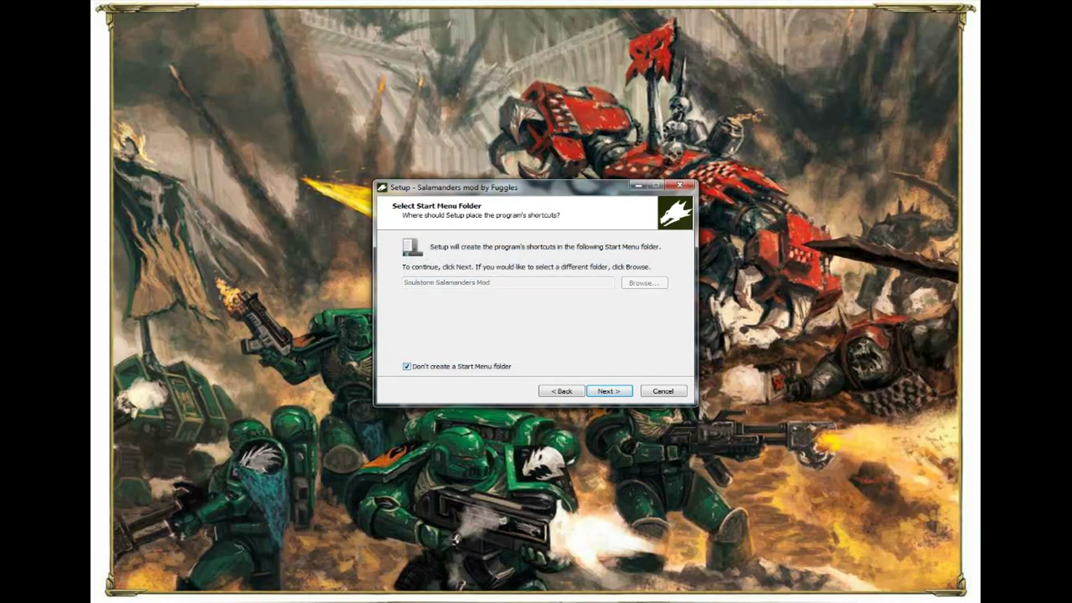
pyautogui.press('Return')
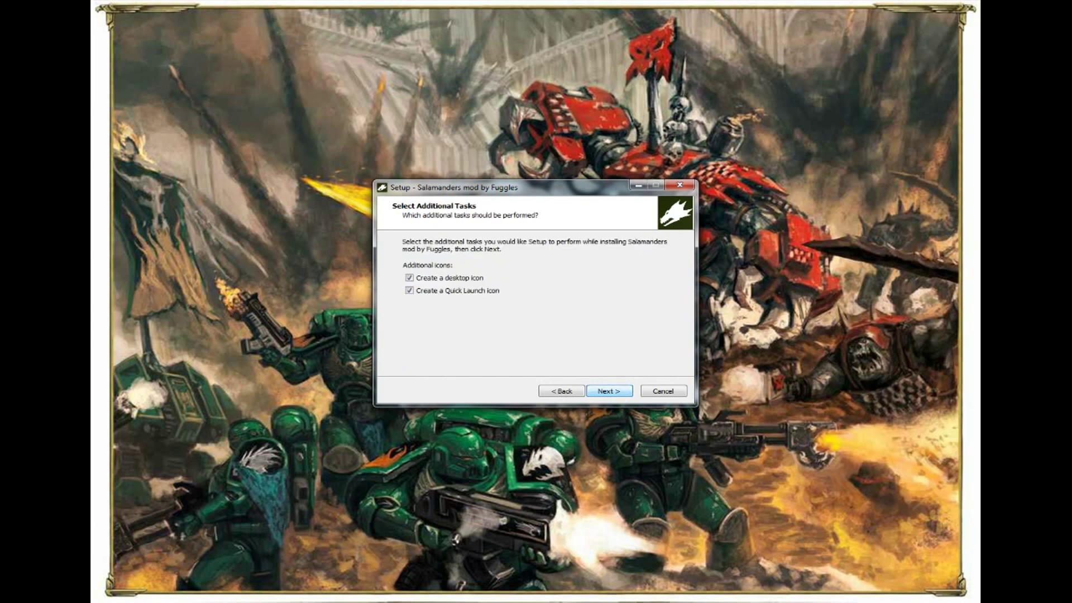
pyautogui.press('space')
pyautogui.press('Down')
pyautogui.press('space')
pyautogui.press('Return')
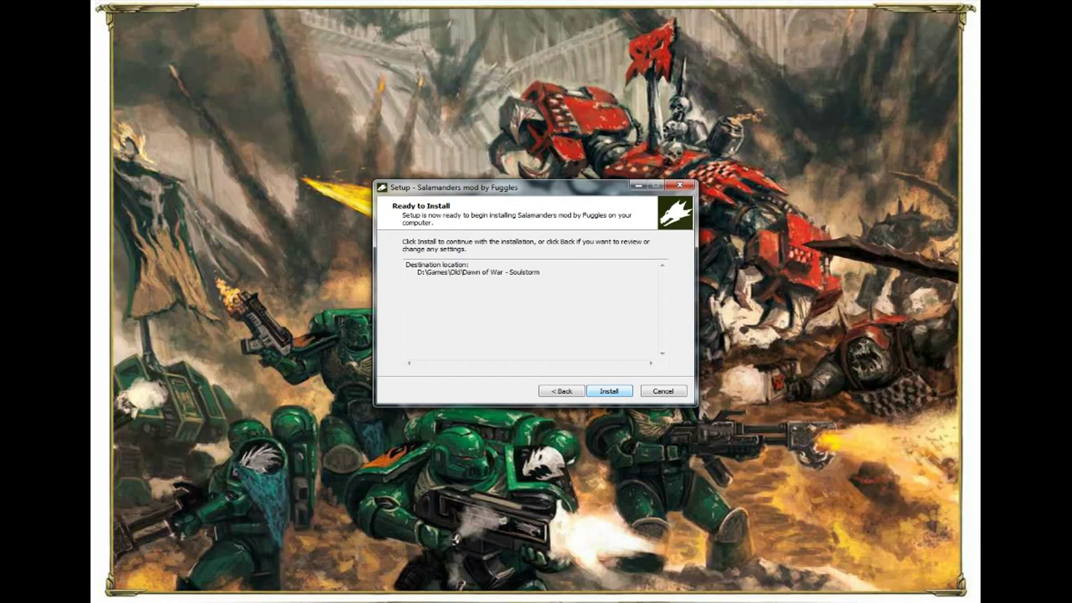
pyautogui.press('Return')
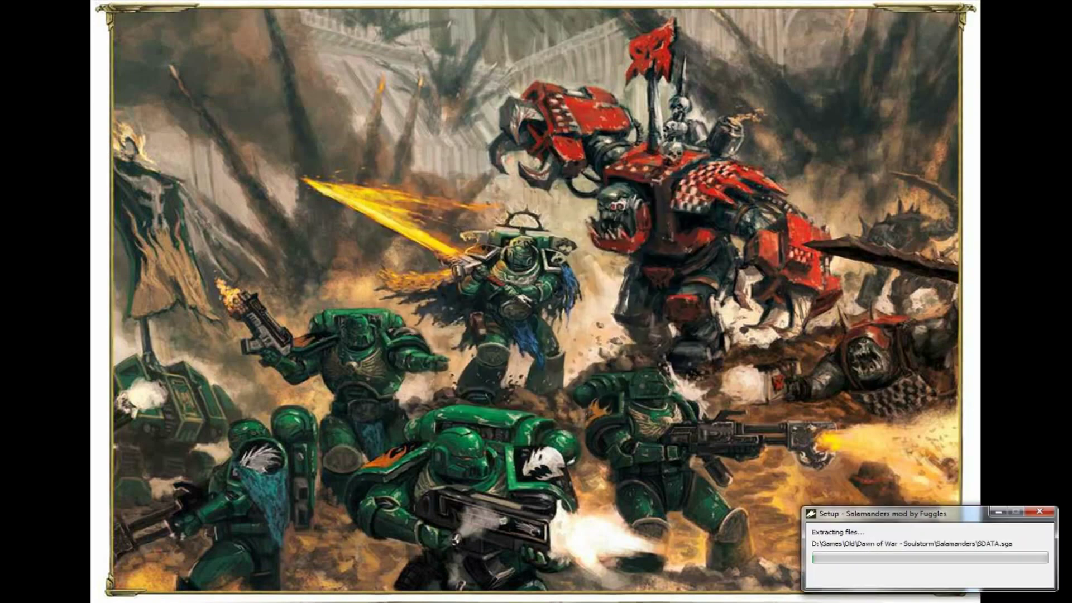
# Switch to the ModDB page in the browser and read the Eres Badlands change notes for Soulstorm: Strongholds.
pyautogui.hotkey('alt', 'Tab')
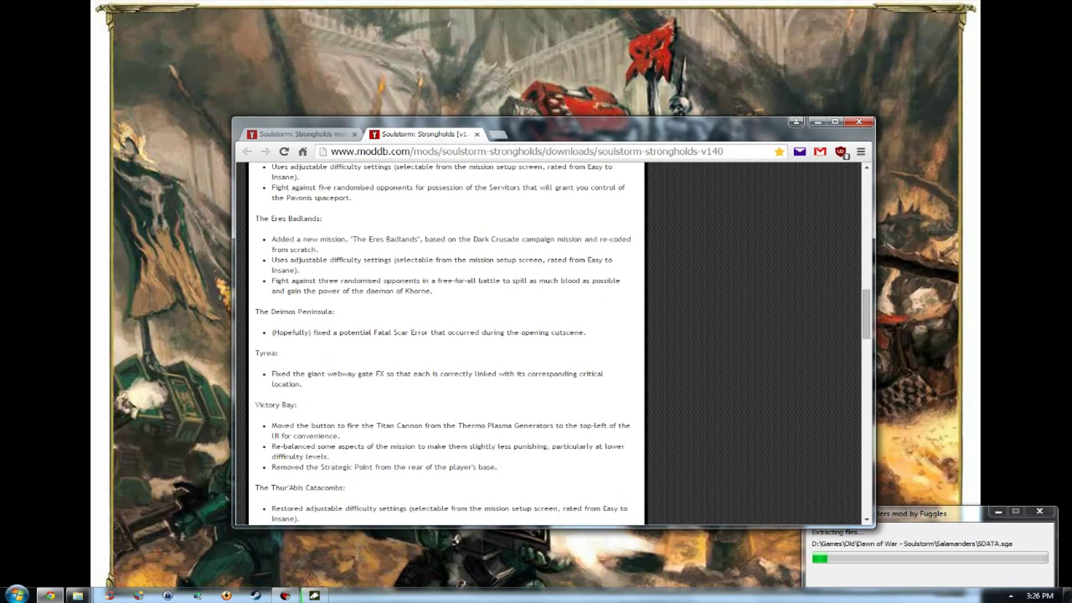
pyautogui.moveTo(260, 218); pyautogui.dragTo(323, 219)
pyautogui.click(323, 218)
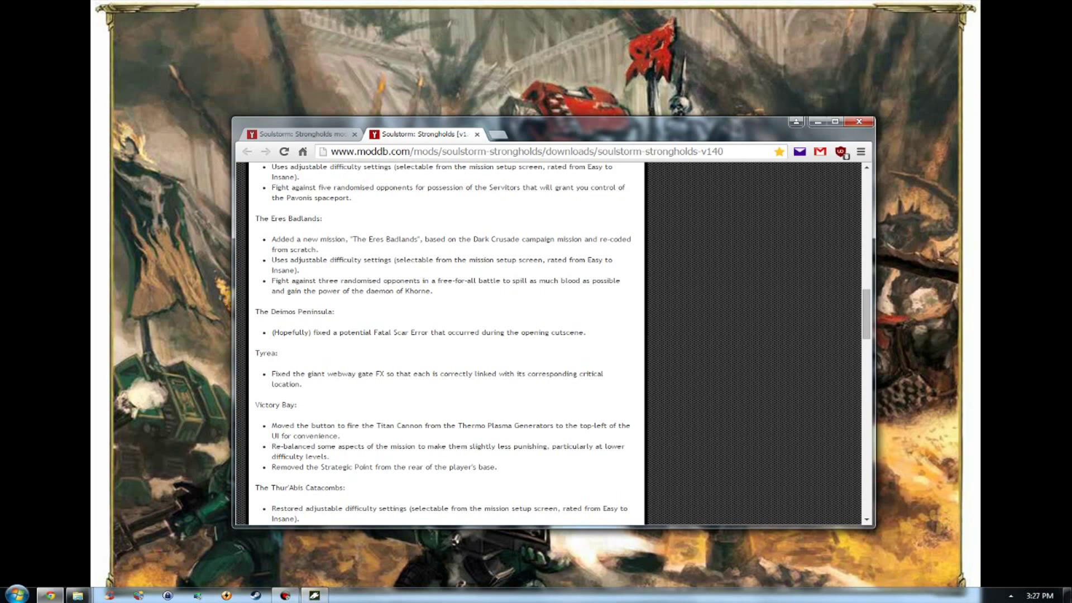
pyautogui.scroll(-1, 441, 343)
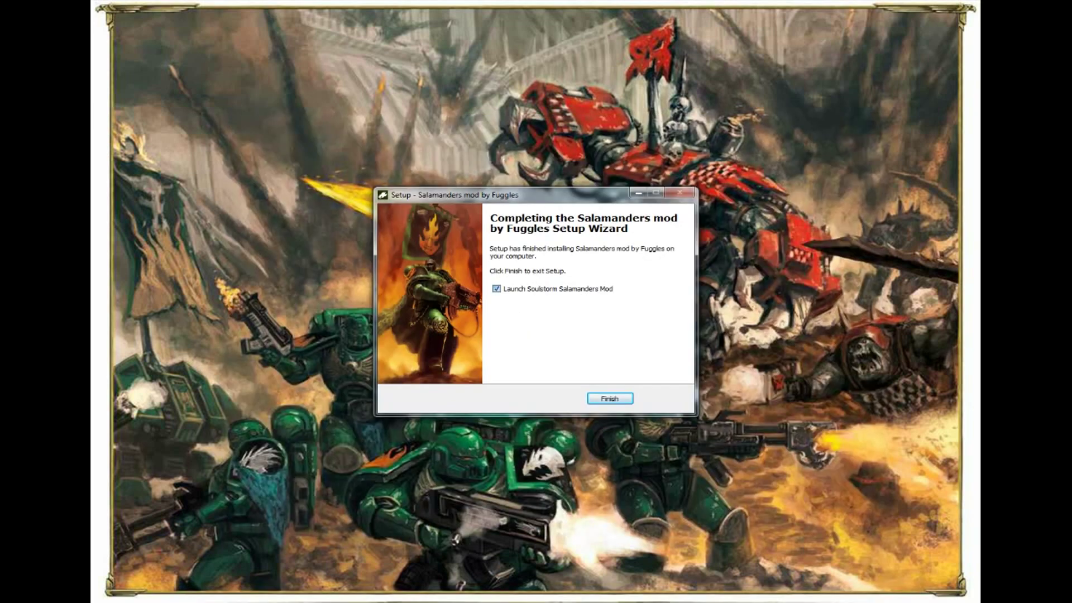
# Exit the finished Salamanders setup without launching the mod, and run the Steel Legions 1.00.00 Final For Soulstorm installer from folder 1.
pyautogui.click(496, 289)
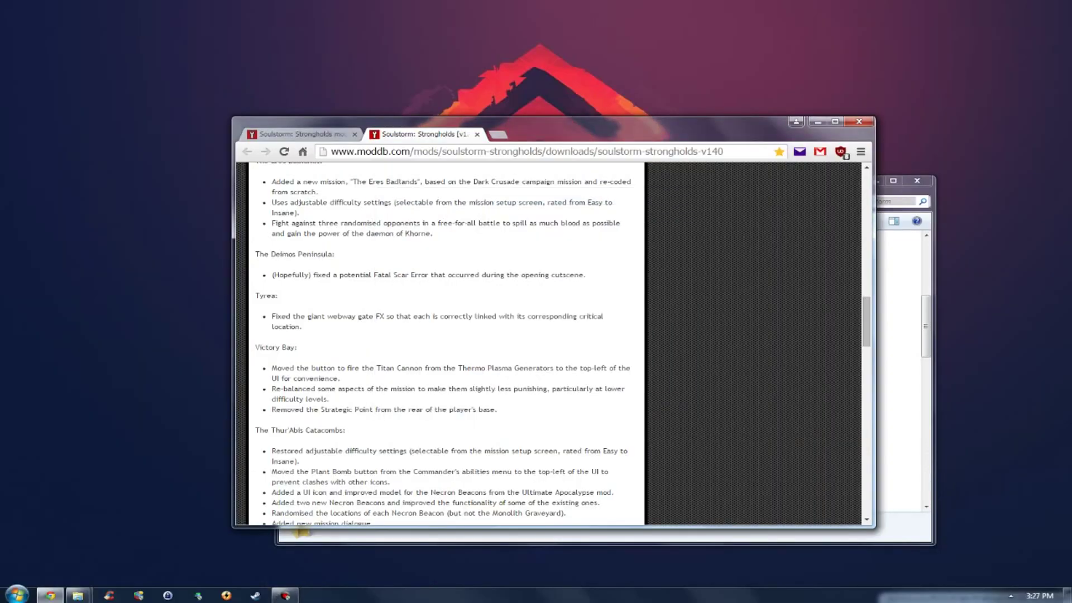
pyautogui.hotkey('alt', 'Tab')
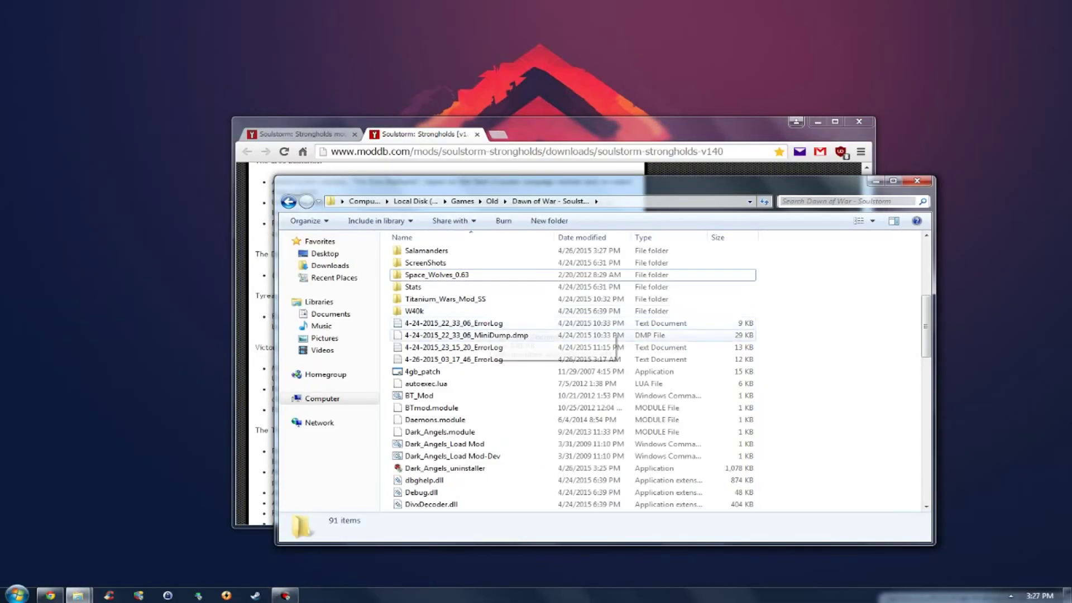
pyautogui.moveTo(78, 595)
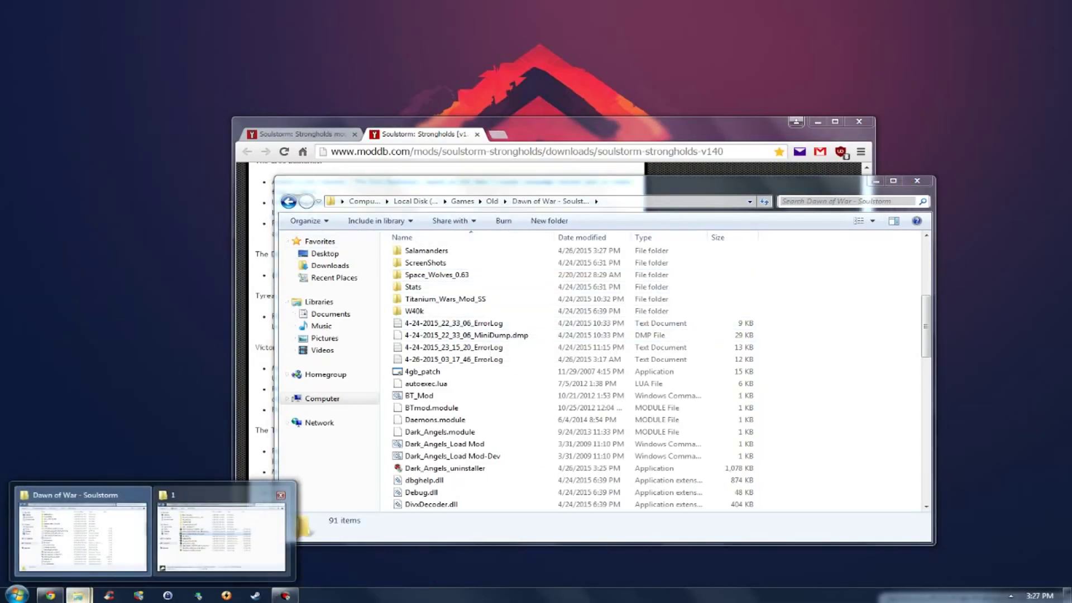
pyautogui.click(219, 522)
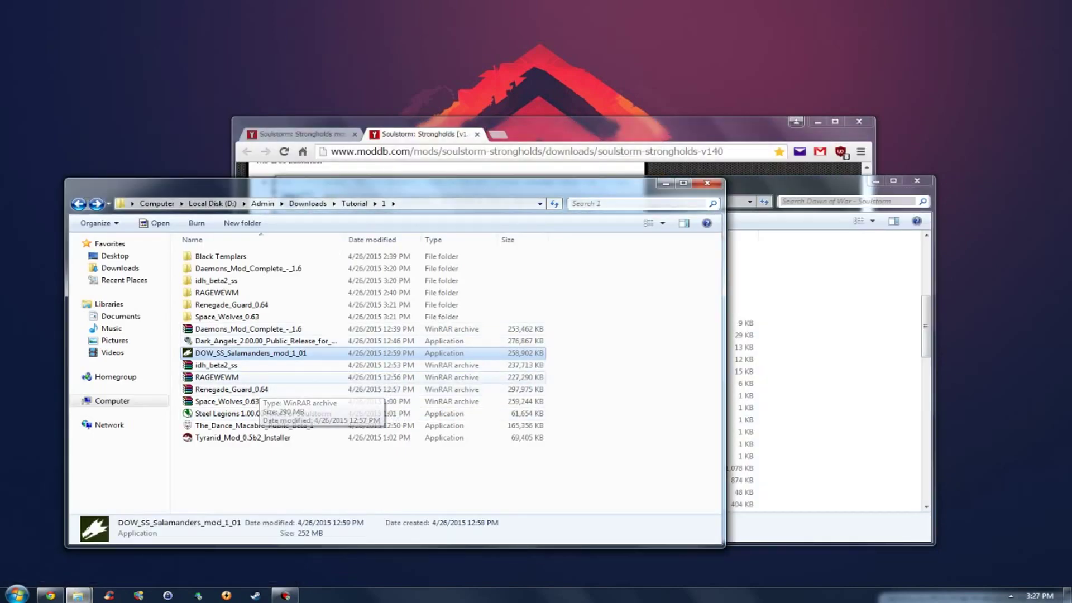
pyautogui.click(262, 365)
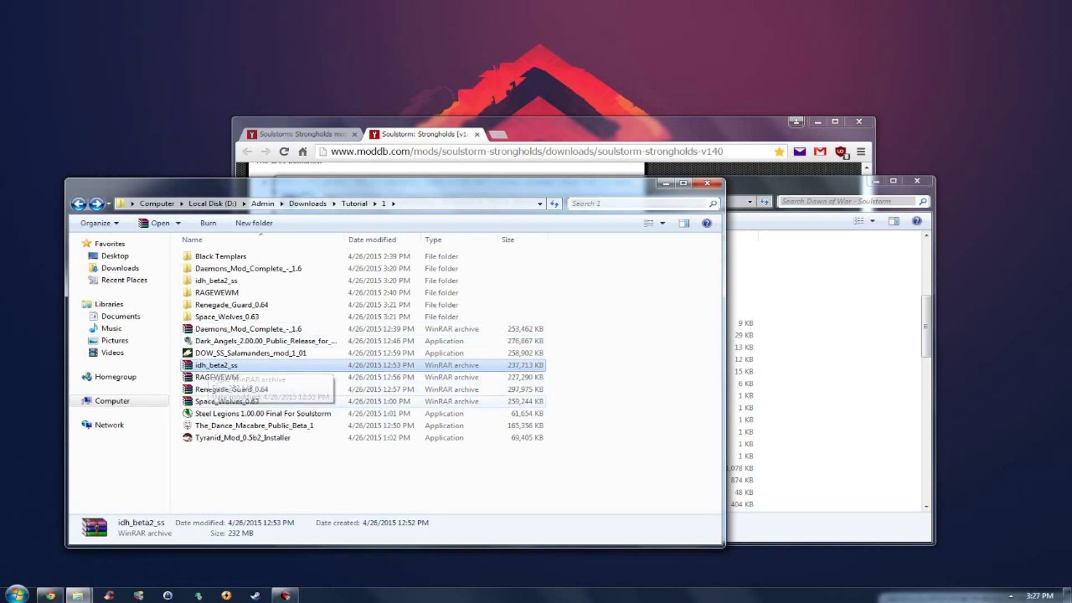
pyautogui.click(262, 413)
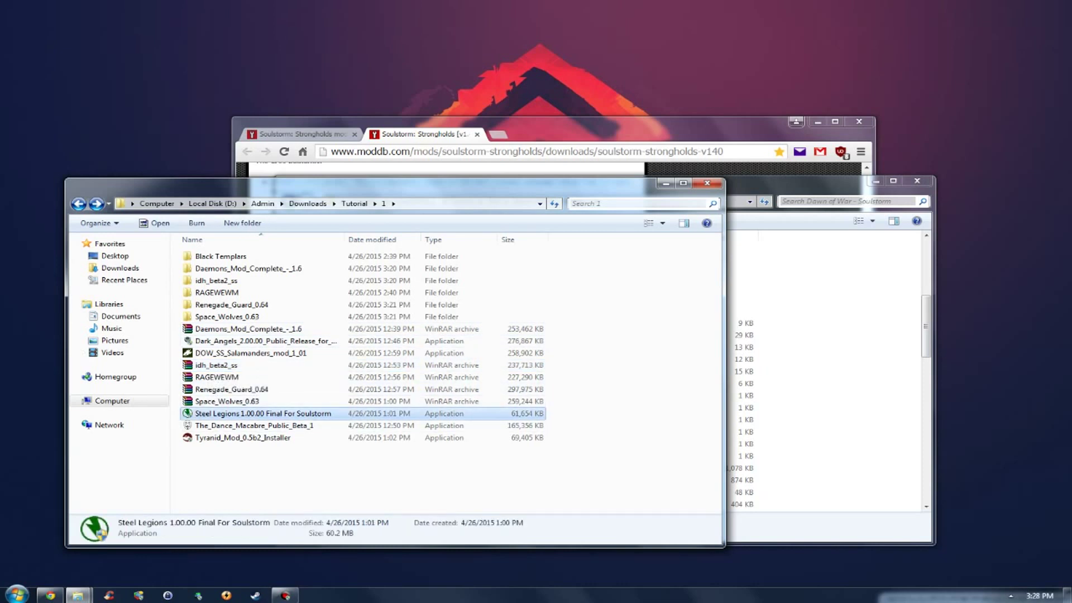
pyautogui.press('Return')
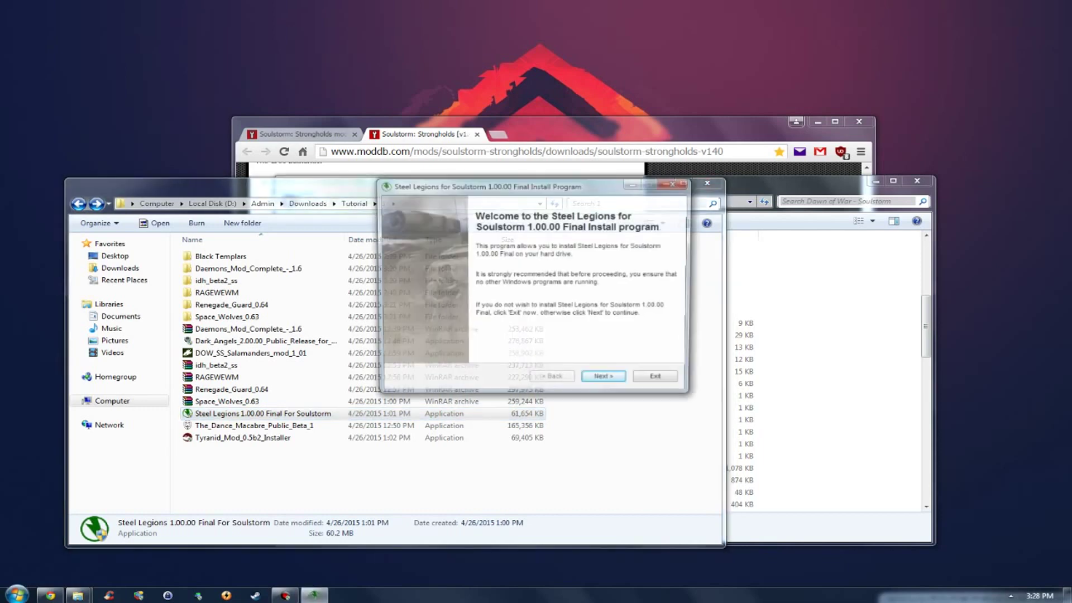
# Continue past the Steel Legions welcome page and agree to the license terms and conditions.
pyautogui.press('Return')
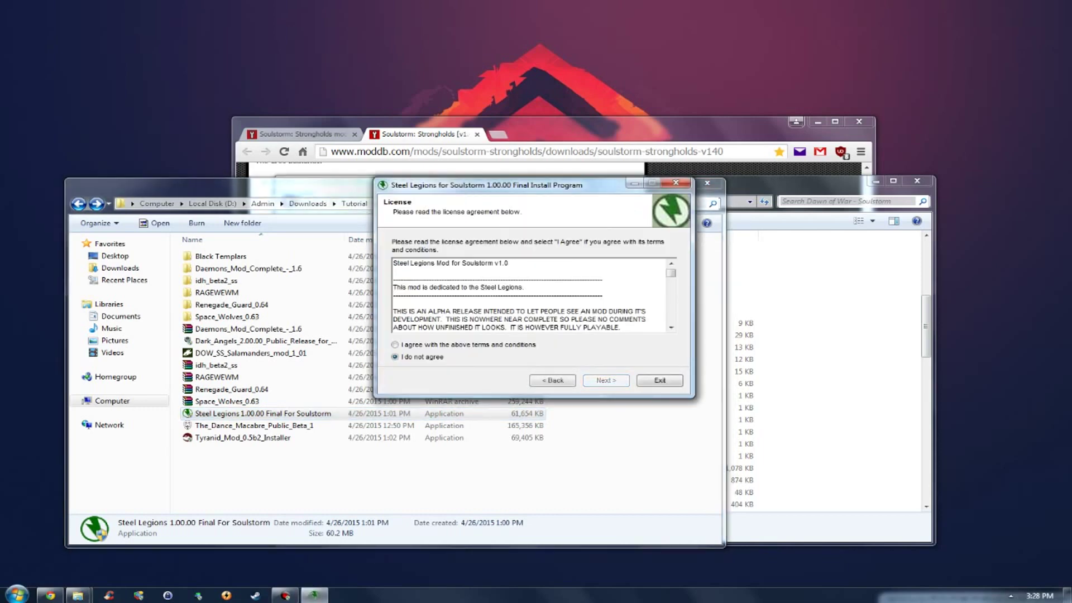
pyautogui.press('Up')
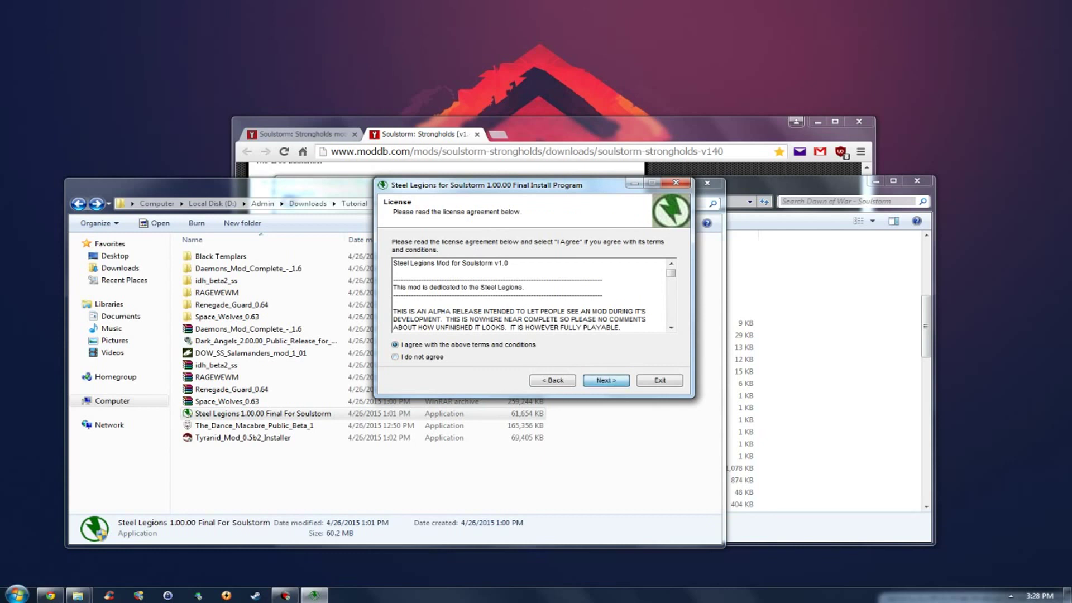
pyautogui.press('Return')
# Set the Steel Legions installation folder to D:\Games\Old\Dawn of War - Soulstorm and start the installation.
pyautogui.click(667, 263)
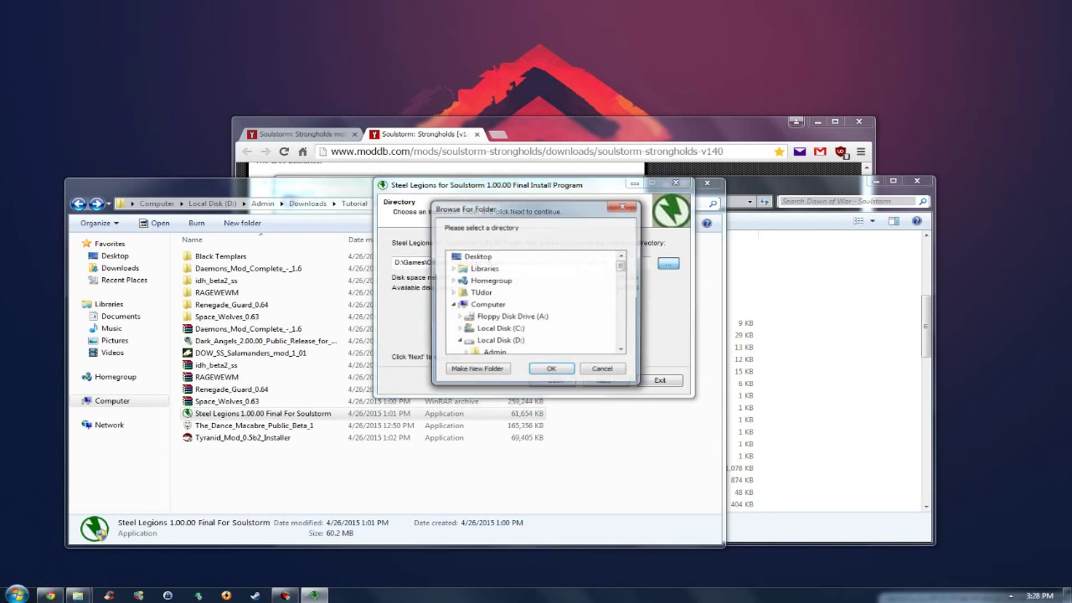
pyautogui.moveTo(621, 266)
pyautogui.mouseDown()
pyautogui.moveTo(621, 338)
pyautogui.moveTo(621, 283)
pyautogui.mouseUp()
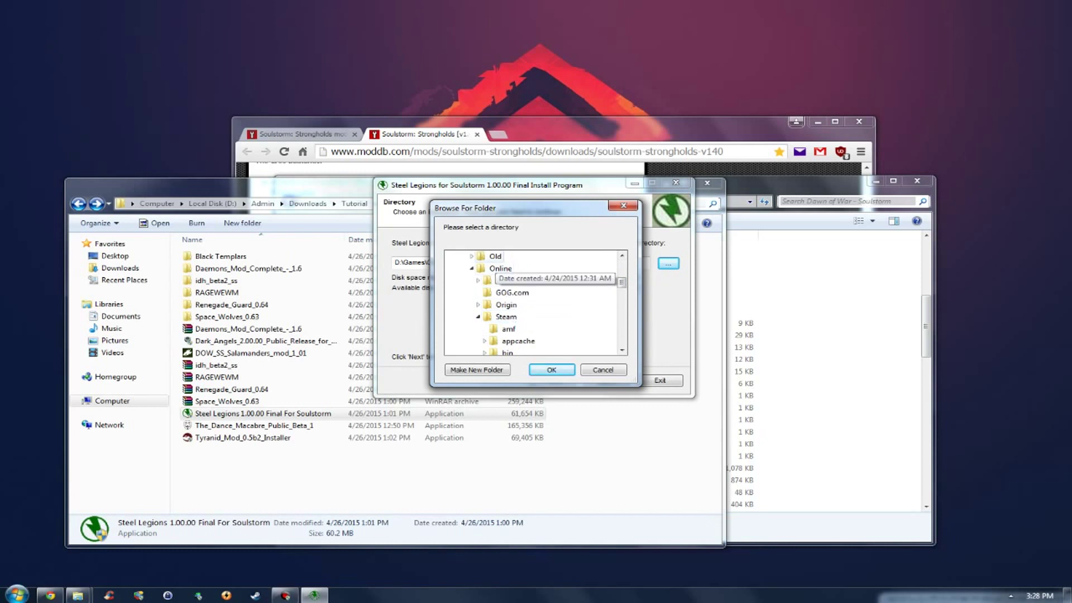
pyautogui.click(471, 256)
pyautogui.press('Right')
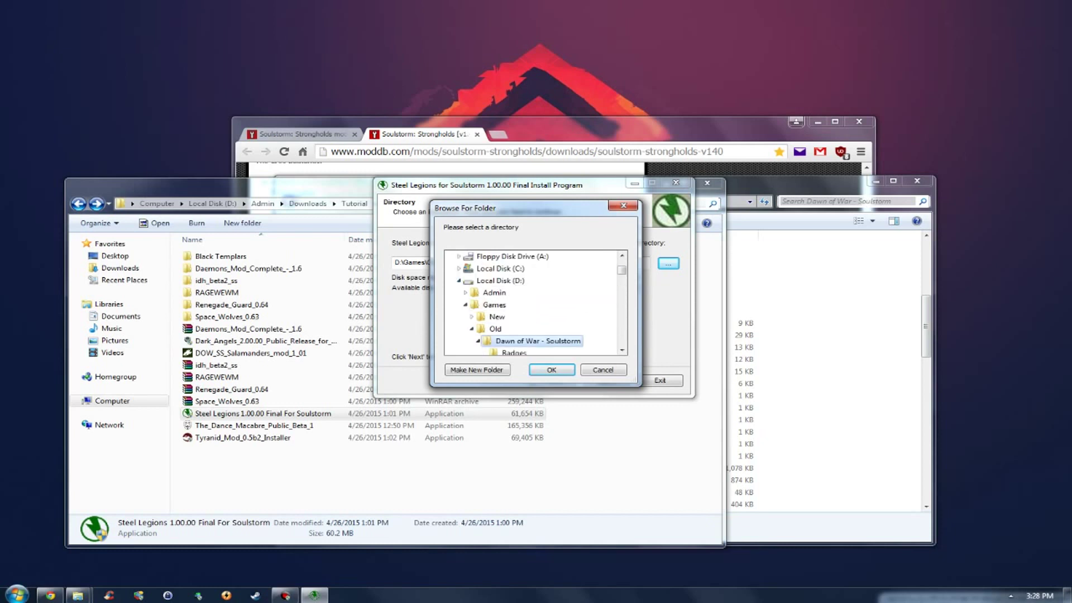
pyautogui.press('Return')
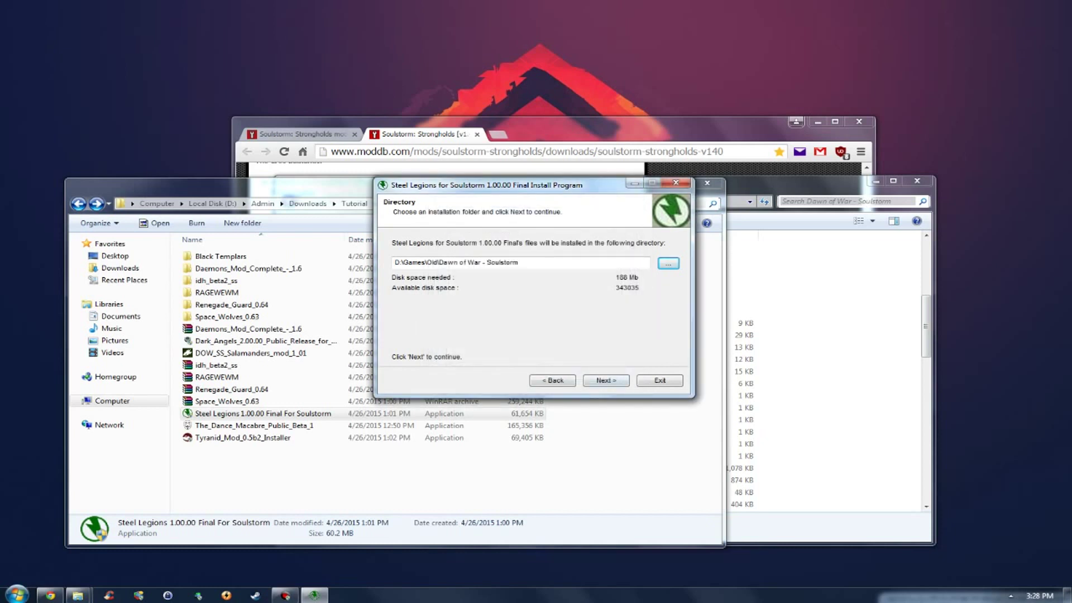
pyautogui.press('Return')
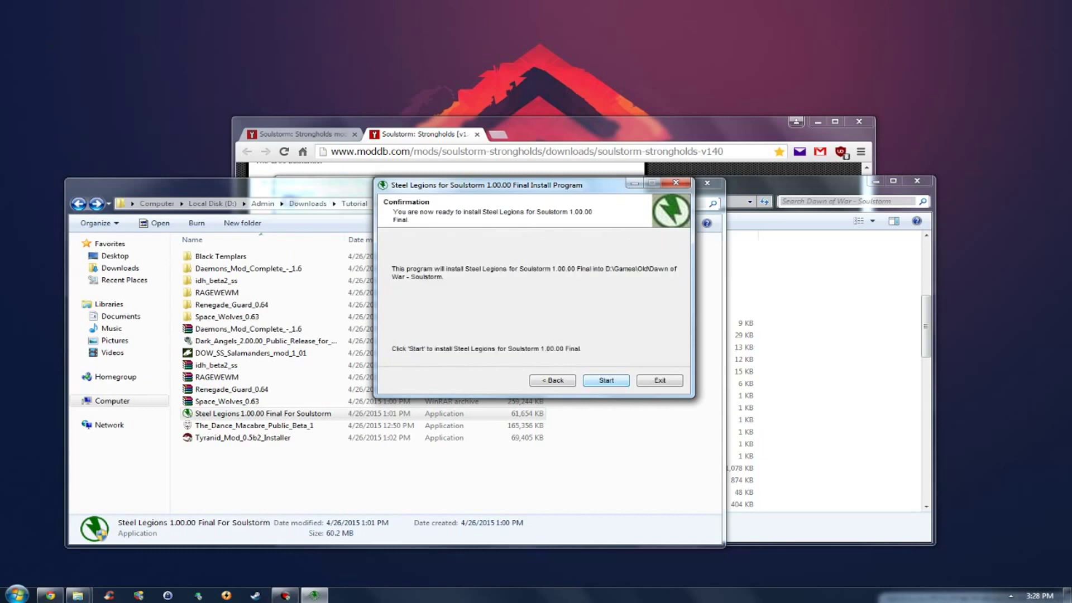
pyautogui.press('Return')
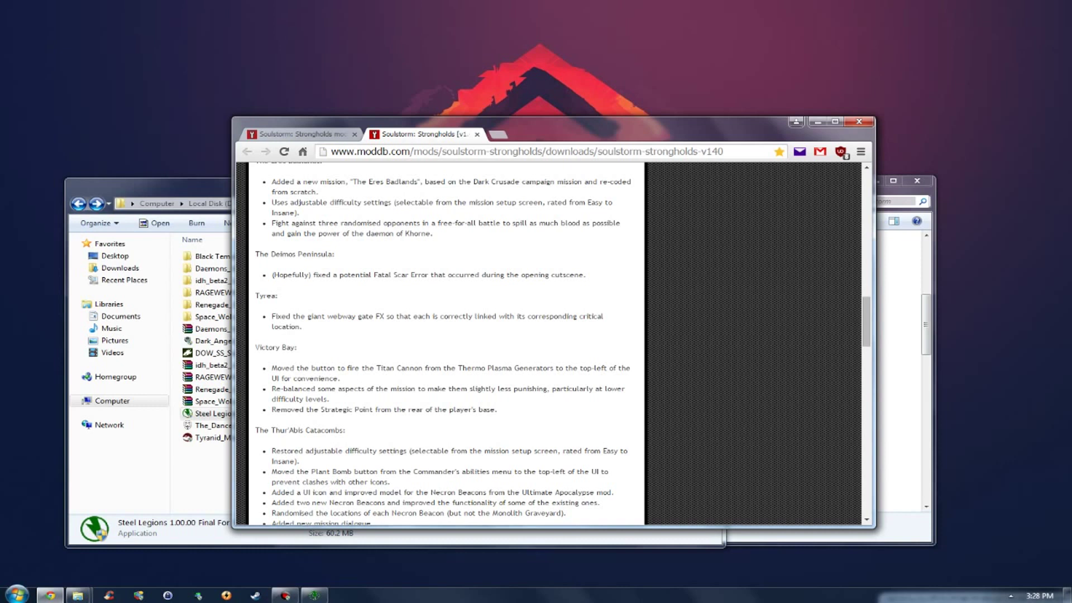
# Read the Strongholds change notes on the ModDB page, from The Deimos Peninsula to The Thur'Abis Catacombs.
pyautogui.moveTo(271, 275); pyautogui.dragTo(318, 275)
pyautogui.click(318, 275)
pyautogui.click(1010, 596)
pyautogui.click(1010, 596)
pyautogui.scroll(-2, 440, 344)
pyautogui.scroll(1, 441, 344)
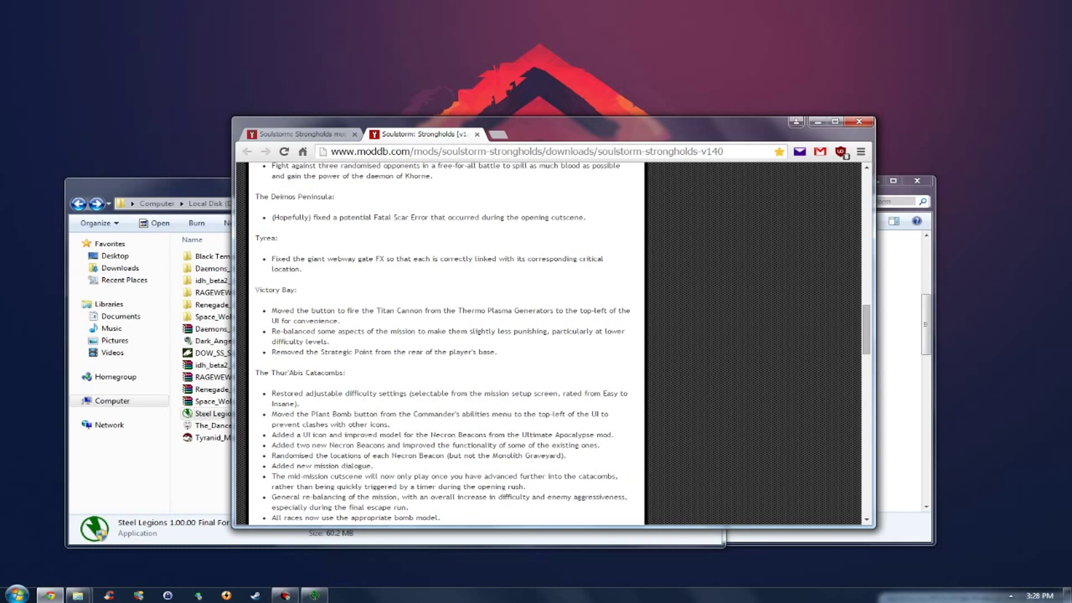
pyautogui.scroll(-3, 441, 343)
pyautogui.scroll(4, 441, 343)
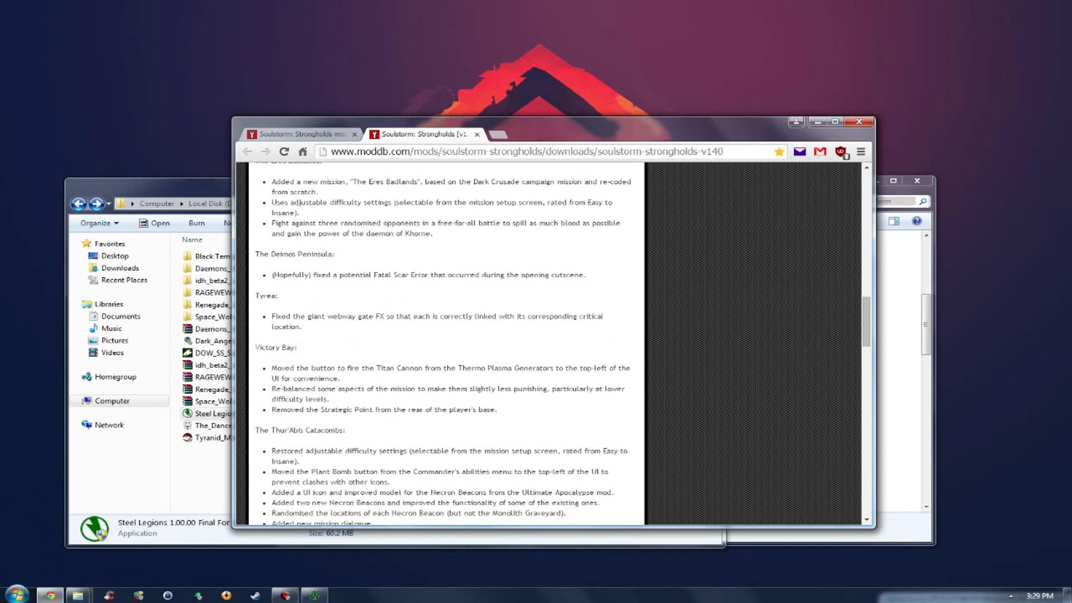
pyautogui.scroll(2, 441, 344)
pyautogui.scroll(-3, 441, 344)
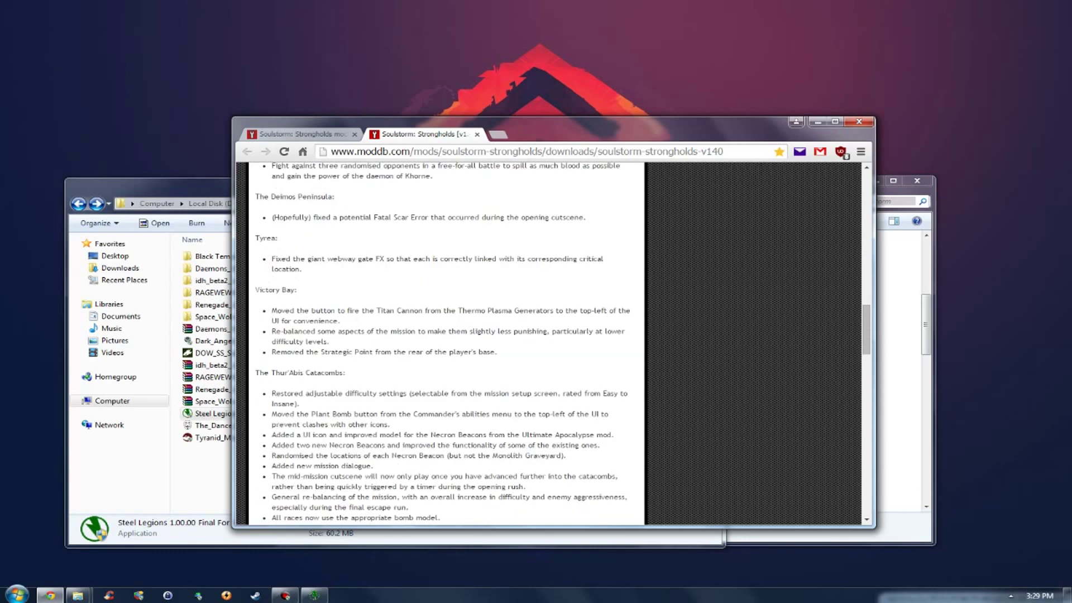
pyautogui.scroll(-1, 441, 343)
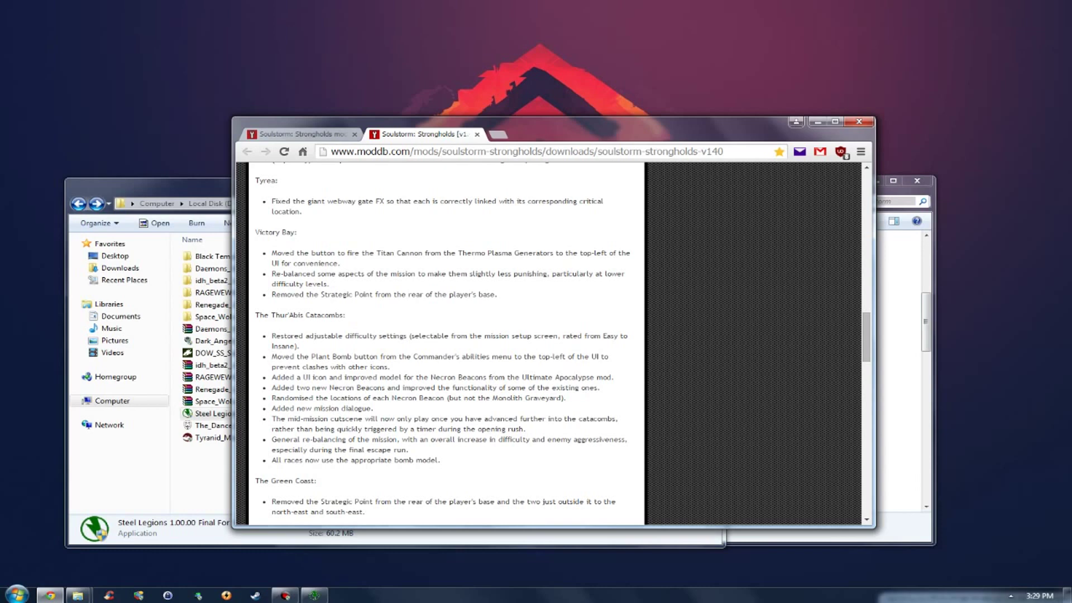
# Move the browser aside, exit the completed Steel Legions installer, and launch The_Dance_Macabre_Public_Beta_1.
pyautogui.moveTo(636, 126); pyautogui.dragTo(605, 333)
pyautogui.click(533, 279)
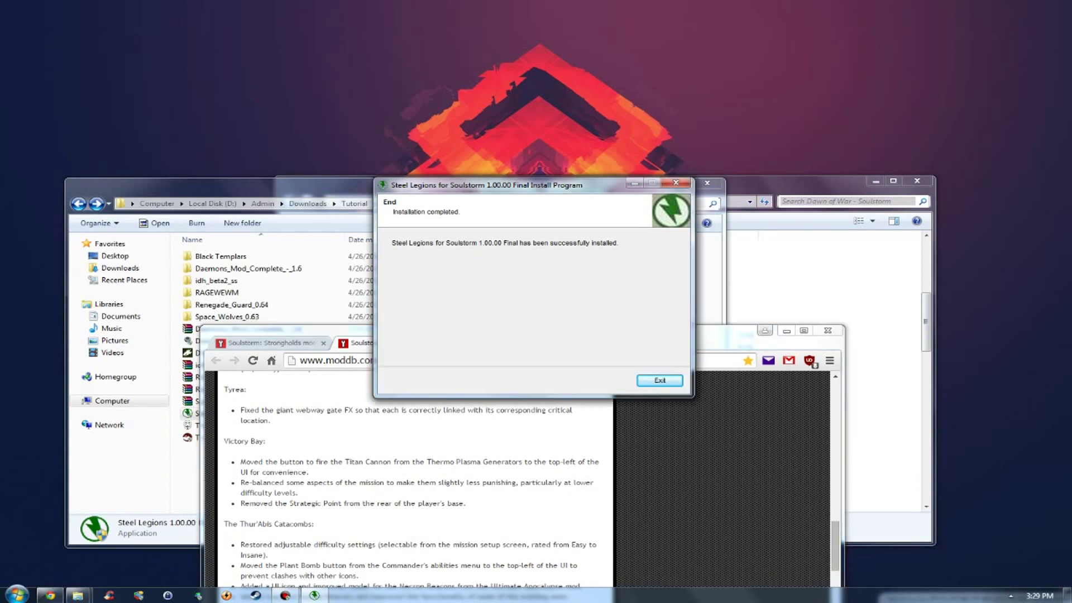
pyautogui.press('Return')
pyautogui.moveTo(391, 187); pyautogui.dragTo(402, 139)
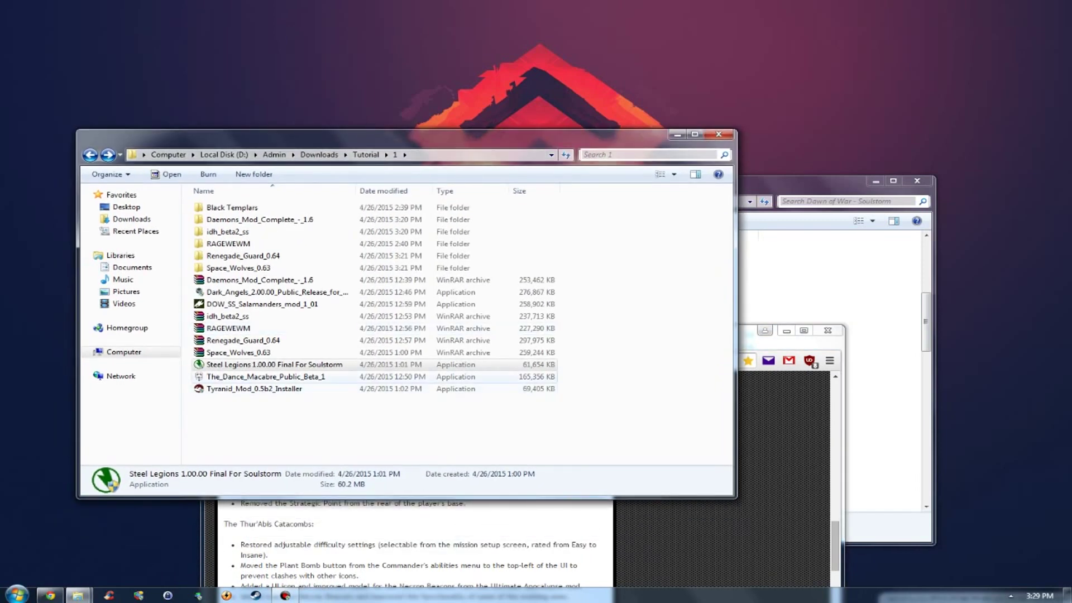
pyautogui.click(265, 376)
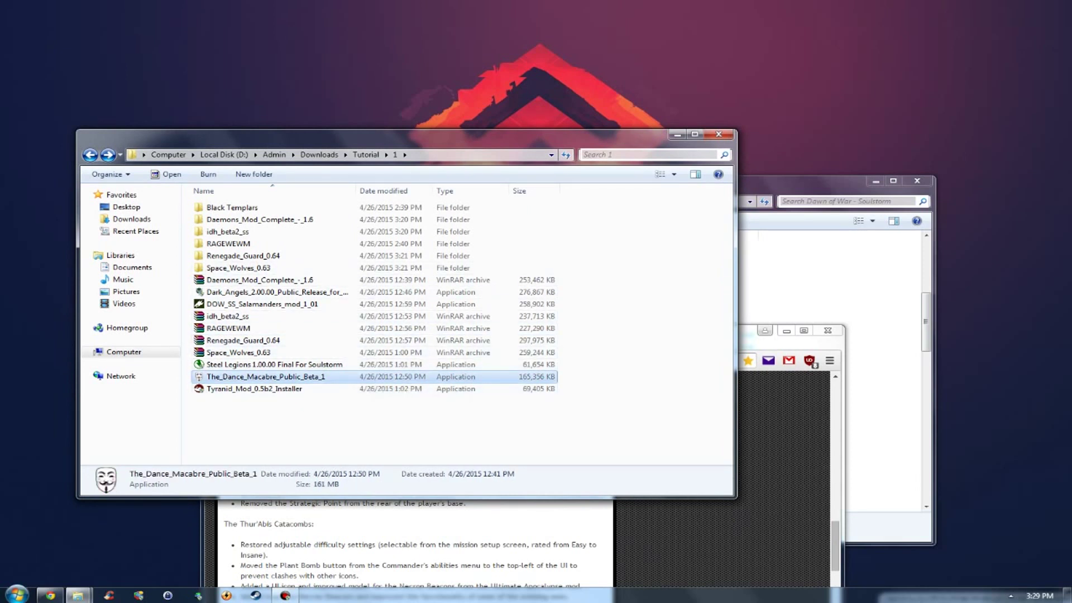
pyautogui.doubleClick(307, 377)
pyautogui.press('Return')
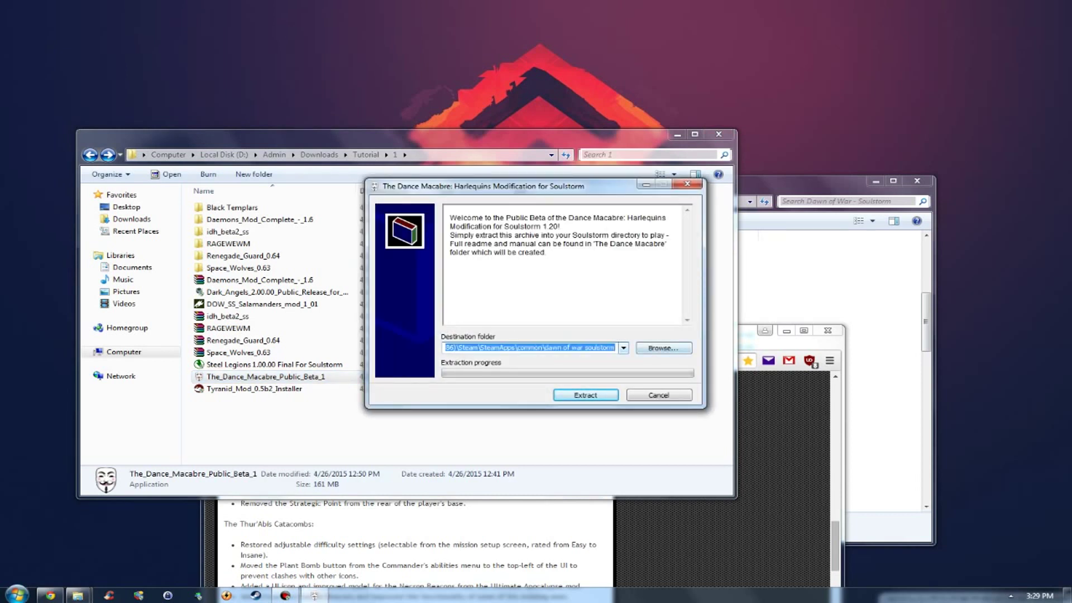
# Set the Dance Macabre destination folder to D:\Games\Old\Dawn of War - Soulstorm and start the extraction.
pyautogui.click(662, 348)
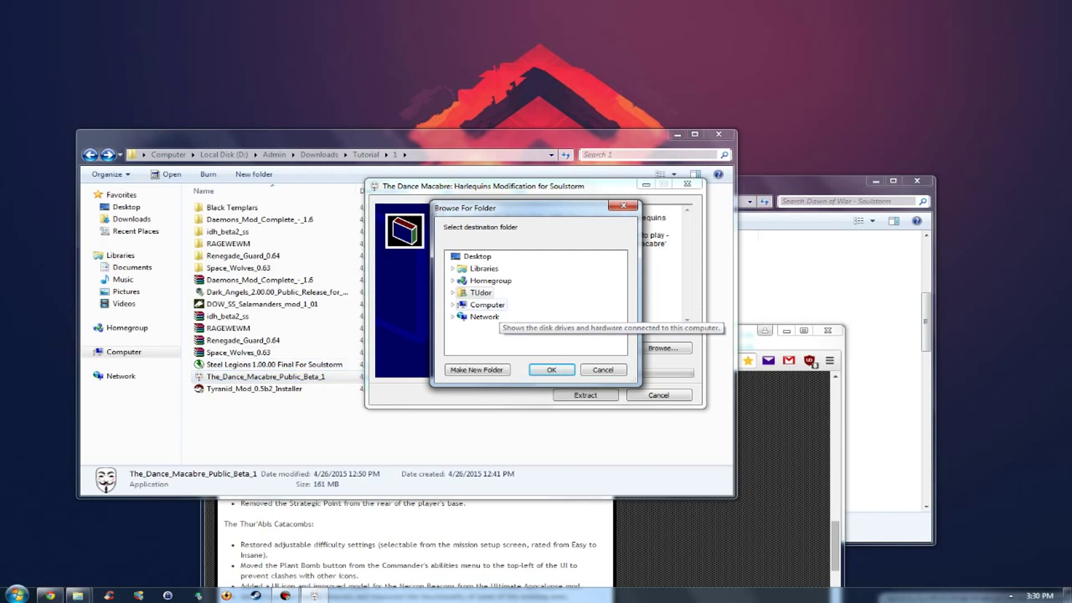
pyautogui.doubleClick(487, 305)
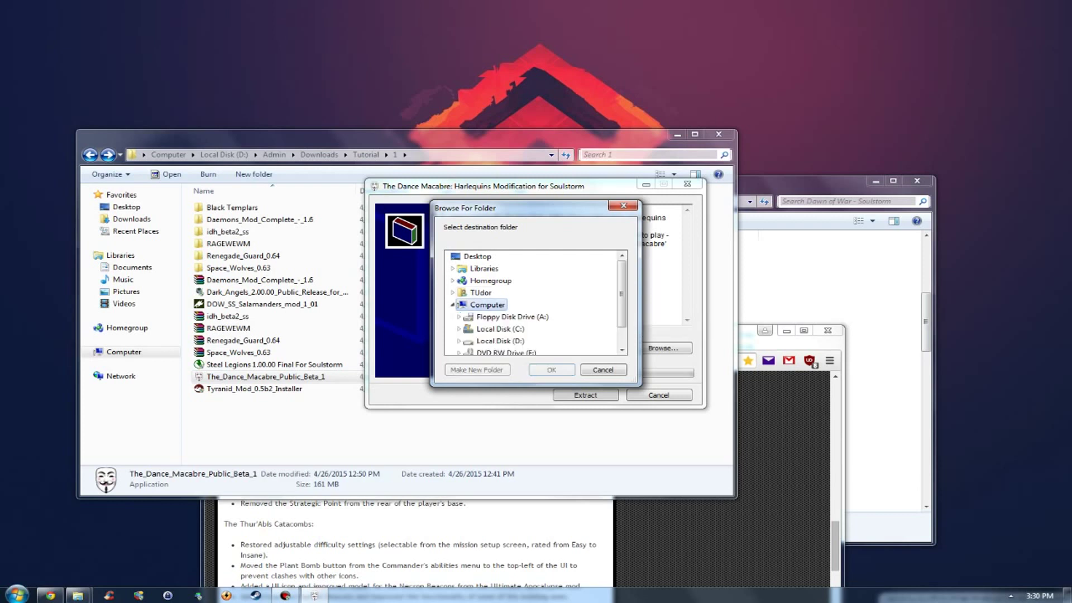
pyautogui.click(499, 340)
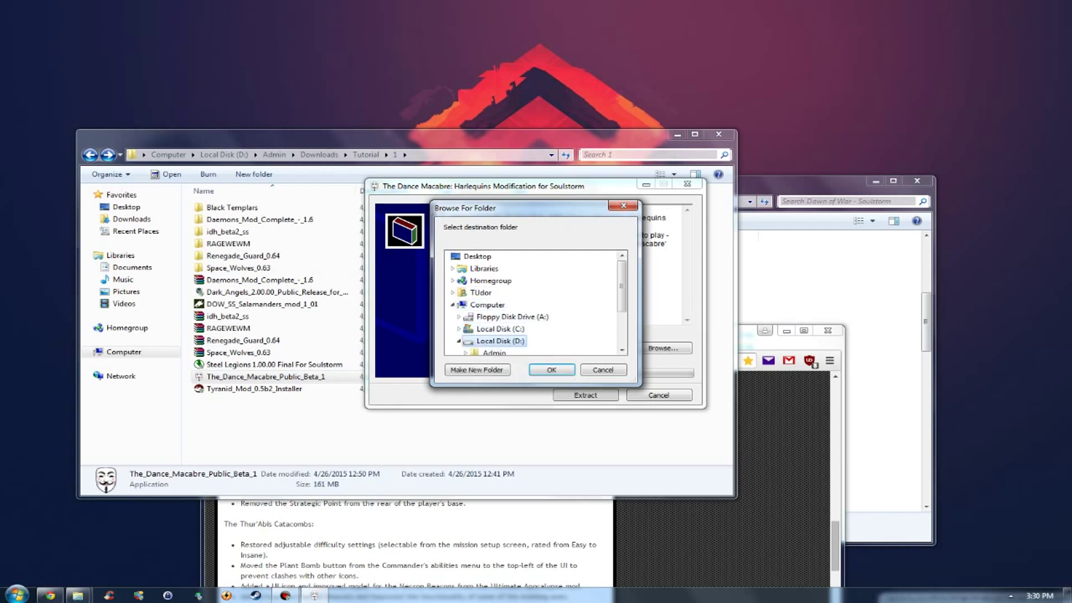
pyautogui.click(502, 305)
pyautogui.scroll(-2, 503, 305)
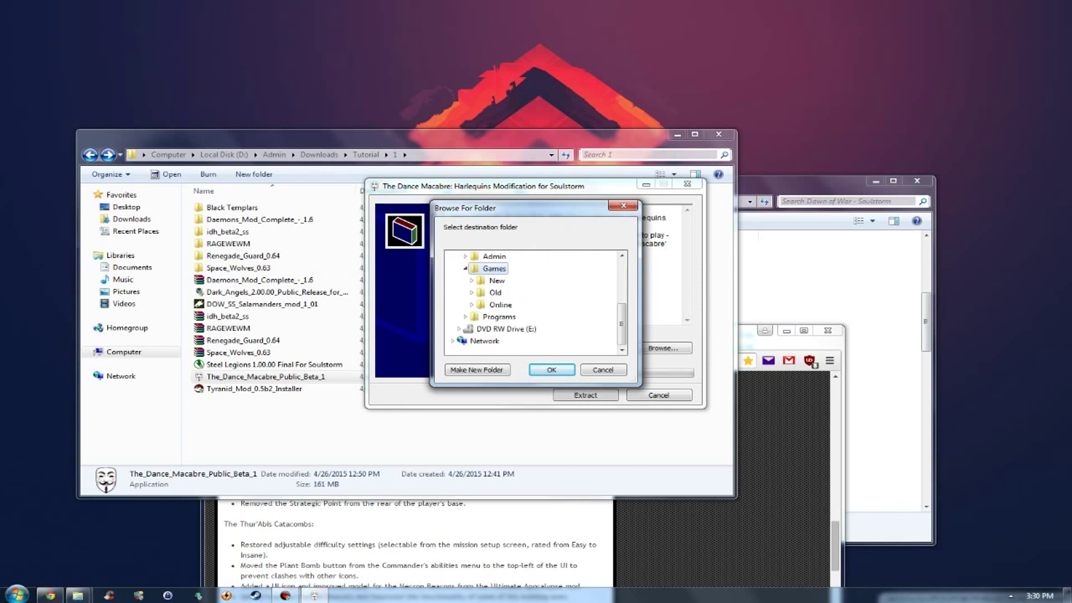
pyautogui.click(495, 294)
pyautogui.scroll(-2, 496, 295)
pyautogui.click(530, 280)
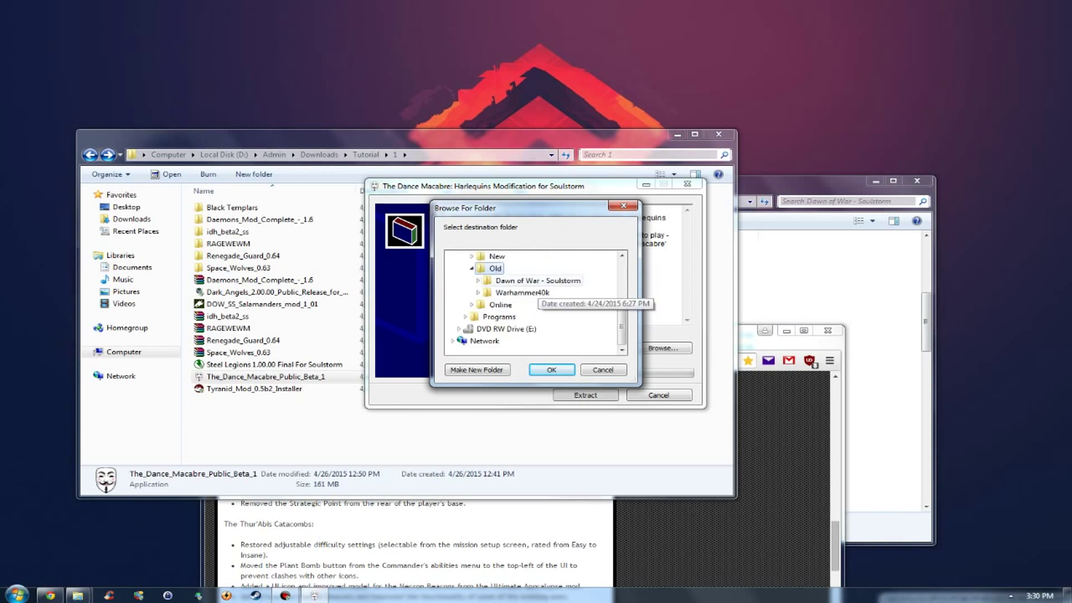
pyautogui.click(551, 369)
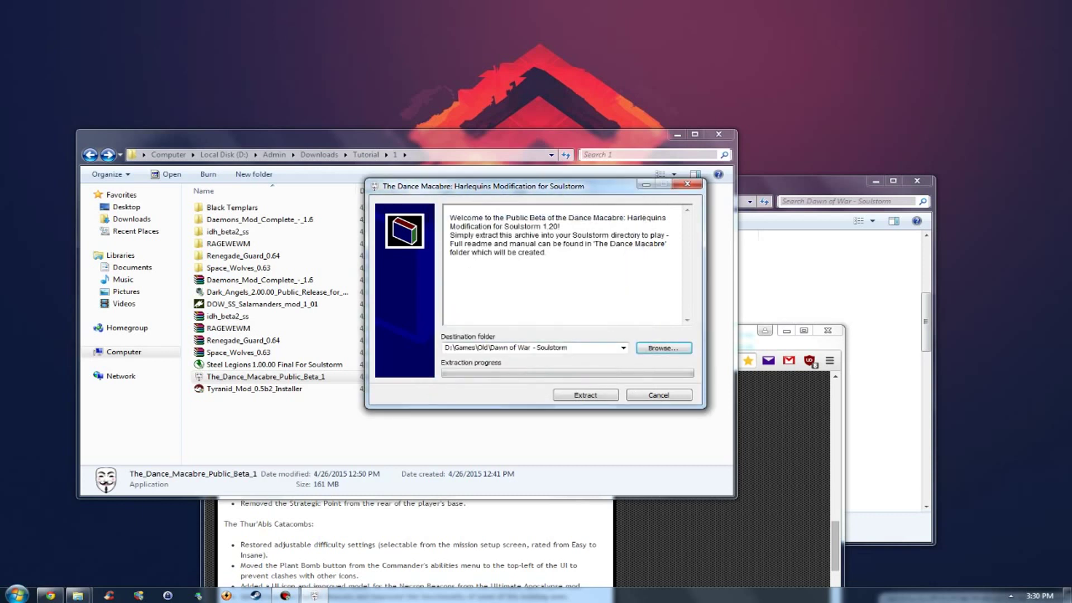
pyautogui.click(584, 395)
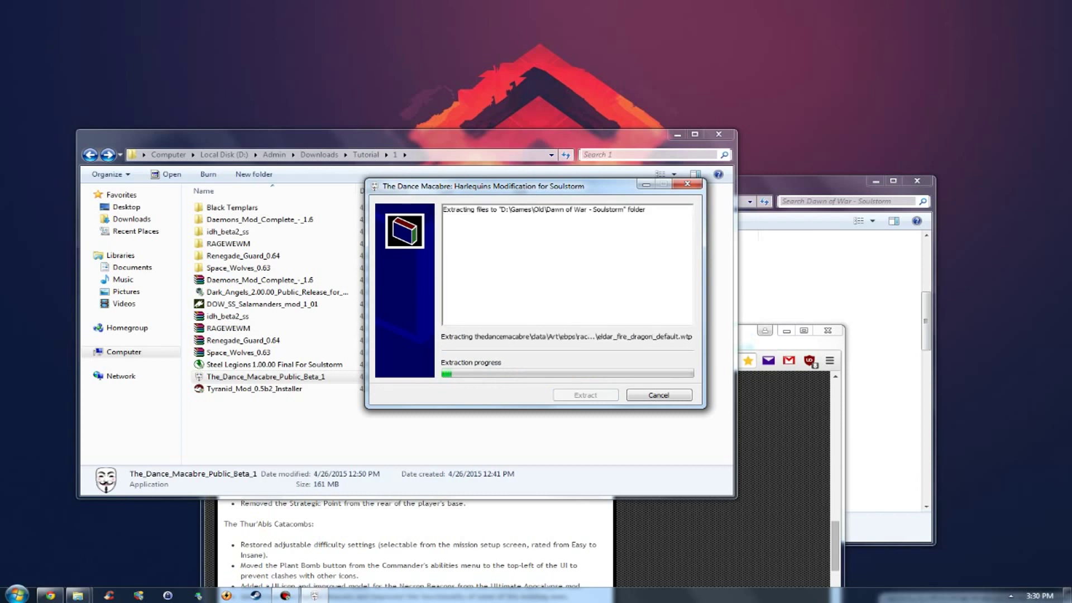
# Bring the ModDB page back into view and read the change notes from The Green Coast to Coastal Imossa.
pyautogui.moveTo(748, 333); pyautogui.dragTo(743, 110)
pyautogui.scroll(-1, 407, 329)
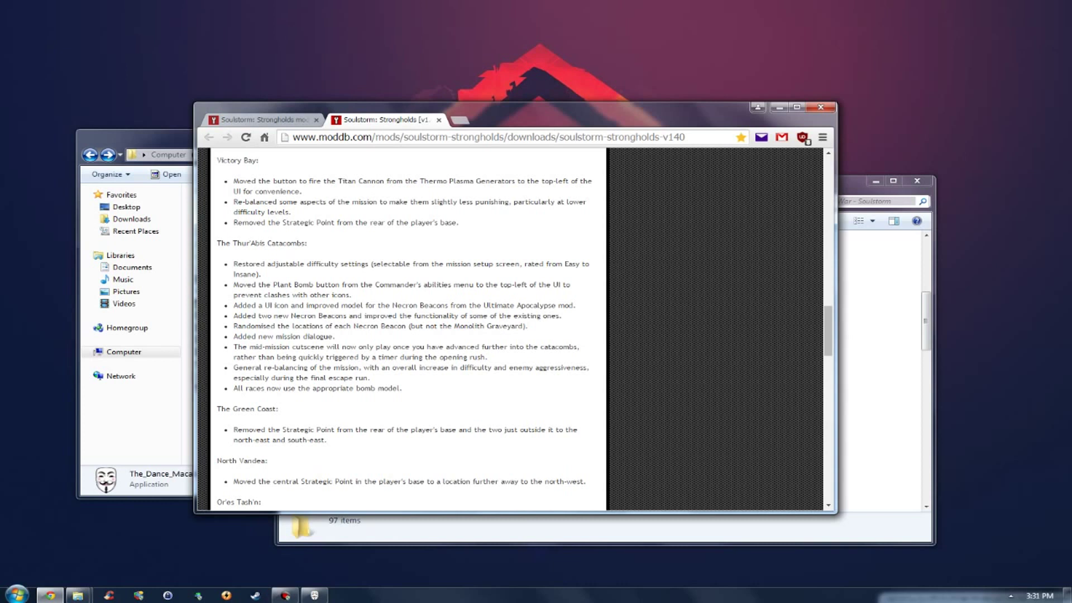
pyautogui.scroll(-3, 402, 329)
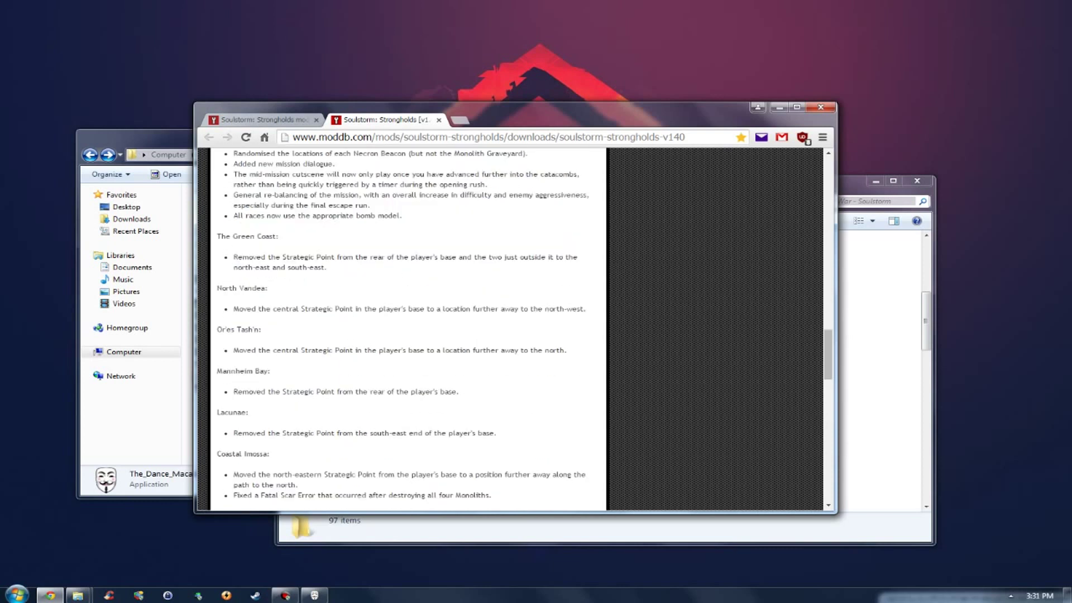
# Read the remaining Strongholds change notes on the ModDB page, from The Rokclaw Mountains to Nan Yanoi.
pyautogui.scroll(-1, 402, 329)
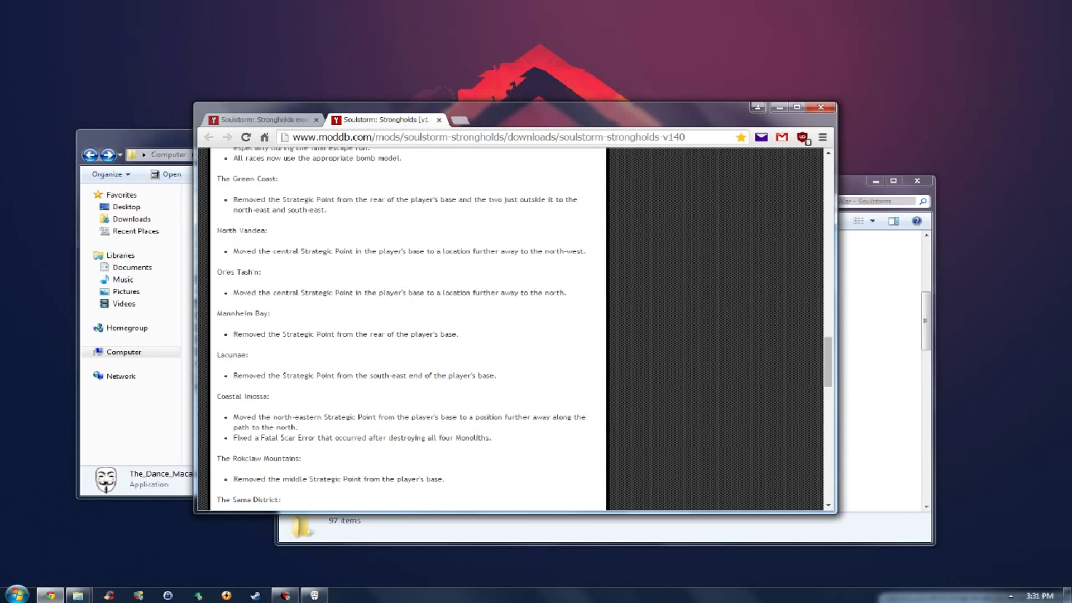
pyautogui.moveTo(558, 112); pyautogui.dragTo(657, 128)
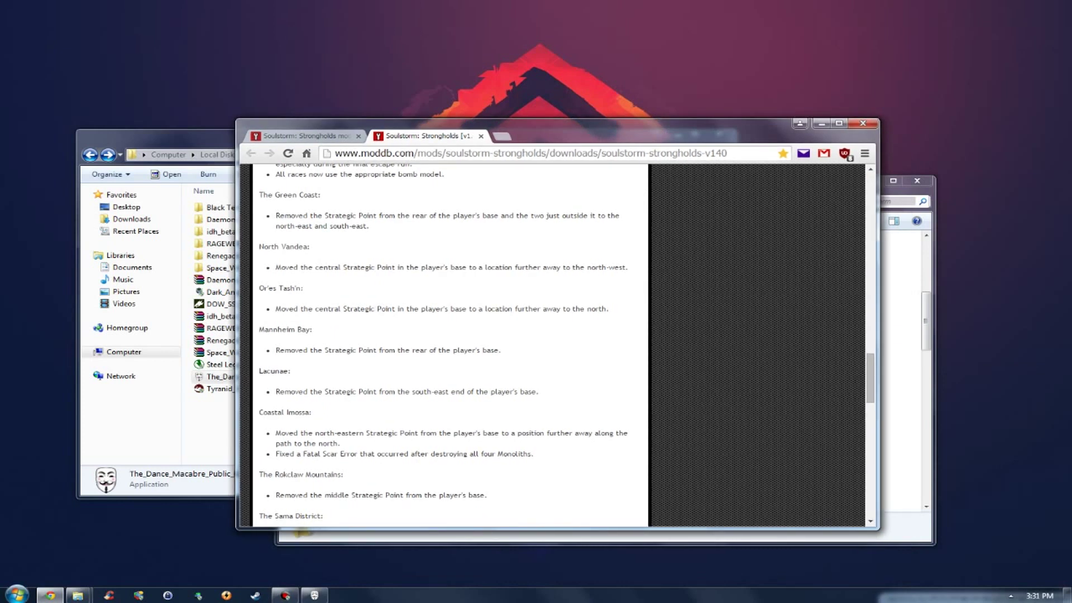
pyautogui.scroll(-1, 443, 346)
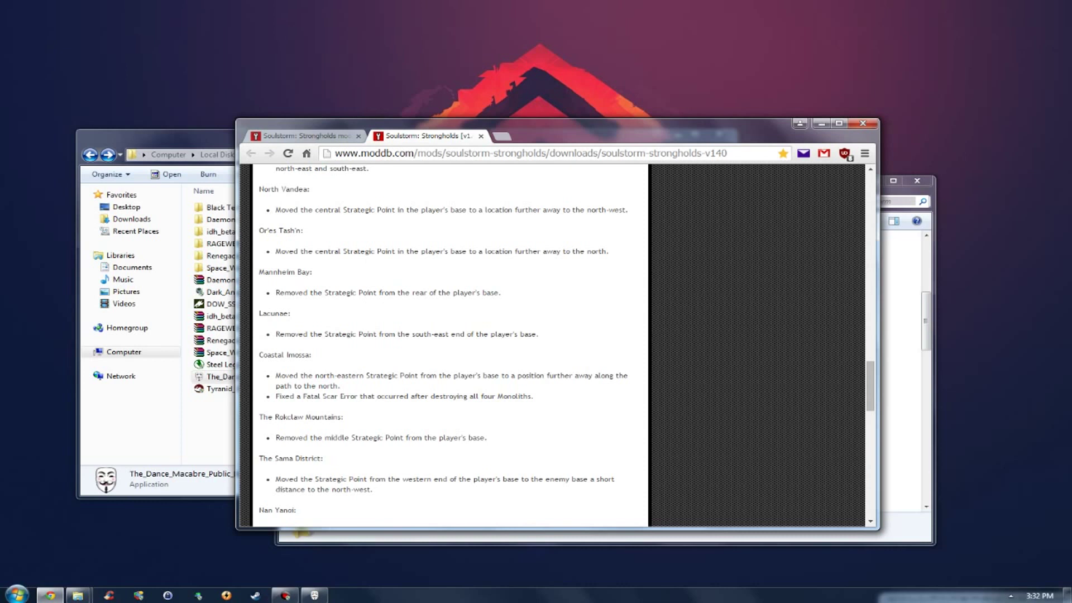
pyautogui.scroll(-2, 450, 346)
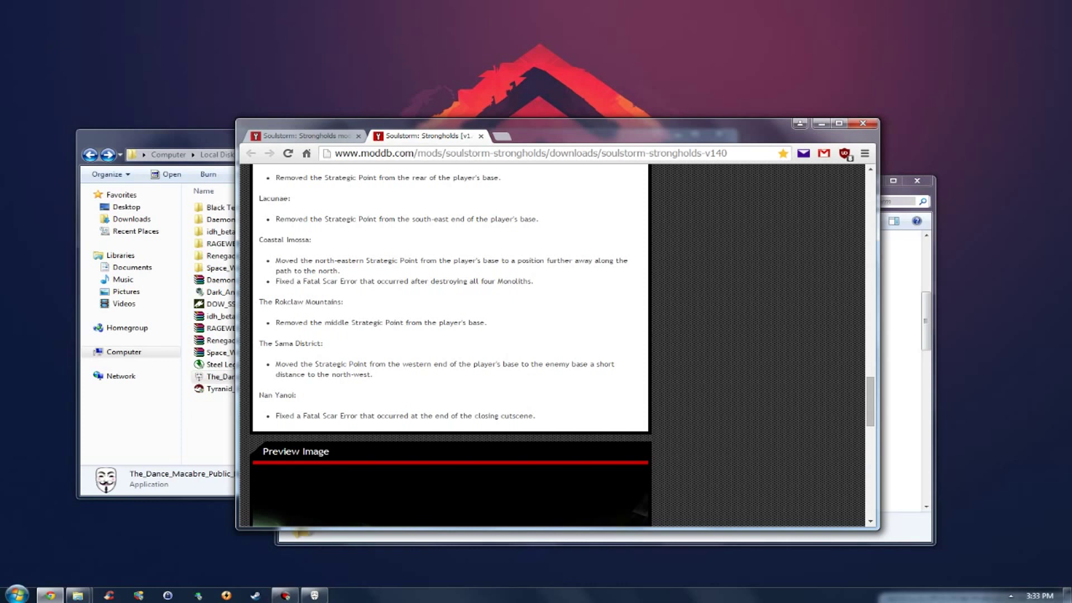
pyautogui.scroll(-1, 446, 346)
pyautogui.scroll(4, 449, 345)
pyautogui.scroll(-4, 450, 344)
# Highlight the mission change notes from The Green Coast onward, then the General changes of v1.4.0, including the Survival and Restricted Tiering win conditions.
pyautogui.moveTo(536, 475); pyautogui.dragTo(258, 367)
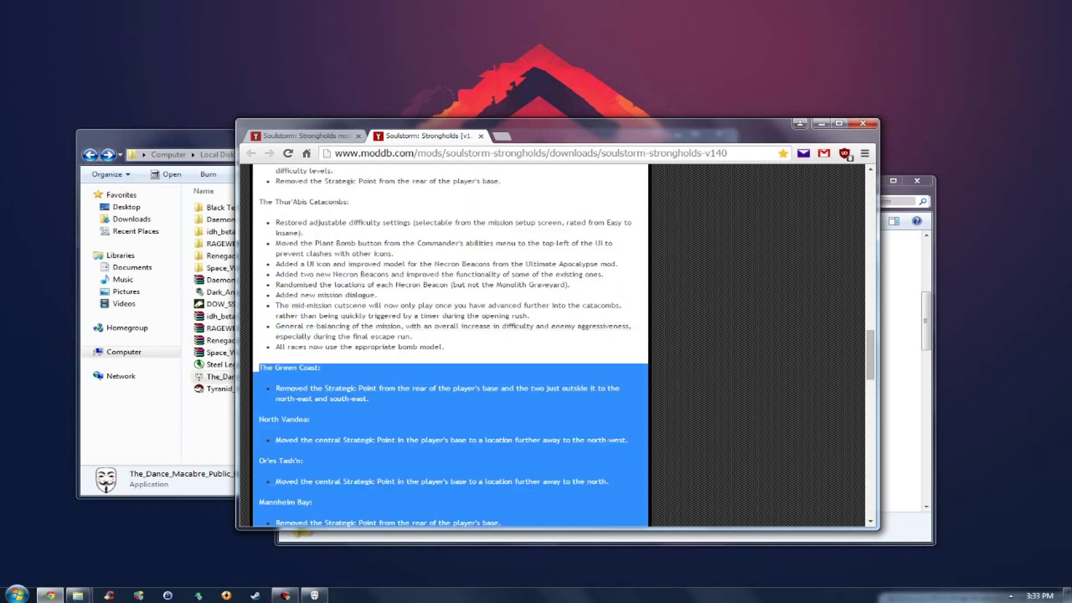
pyautogui.scroll(2, 449, 346)
pyautogui.scroll(3, 450, 346)
pyautogui.scroll(5, 450, 346)
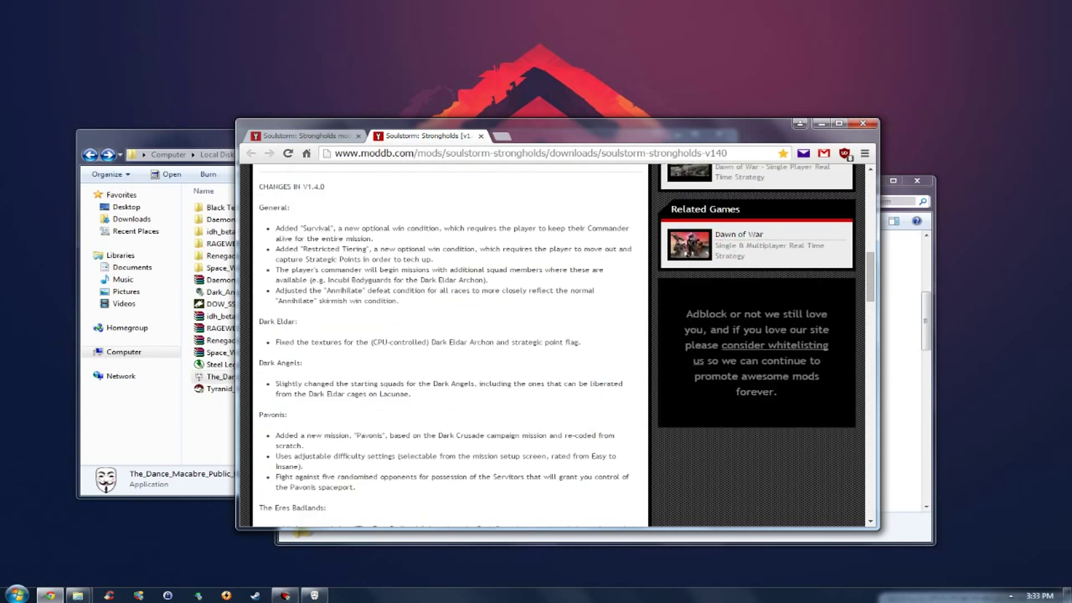
pyautogui.moveTo(276, 228); pyautogui.dragTo(297, 321)
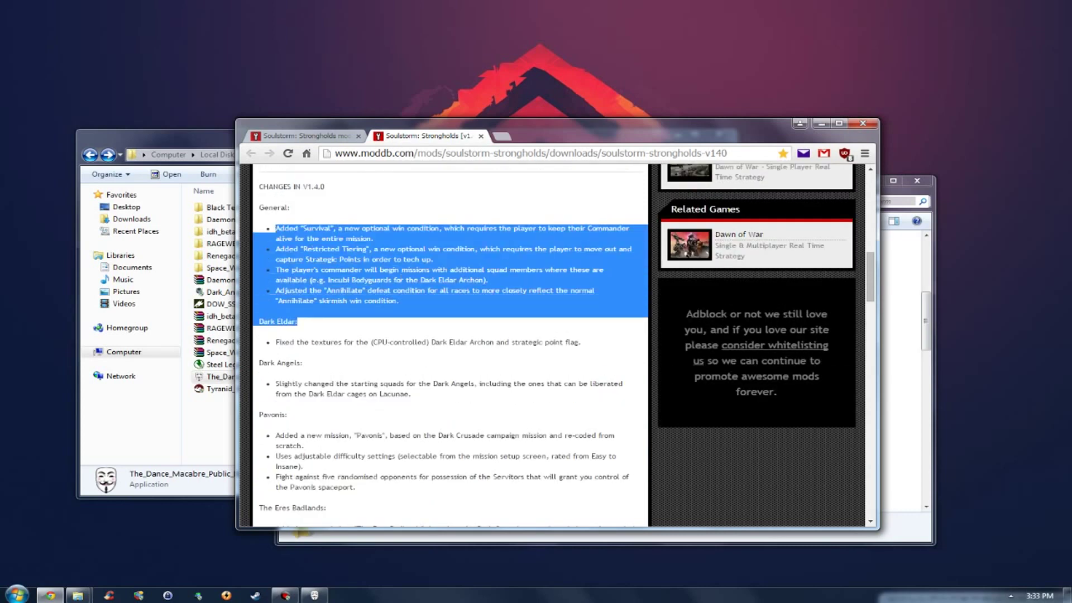
pyautogui.click(298, 321)
# Move the browser aside and let the Dance Macabre extraction replace the existing backup_old_models.rar.
pyautogui.moveTo(614, 128); pyautogui.dragTo(691, 407)
pyautogui.hotkey('alt', 'Tab')
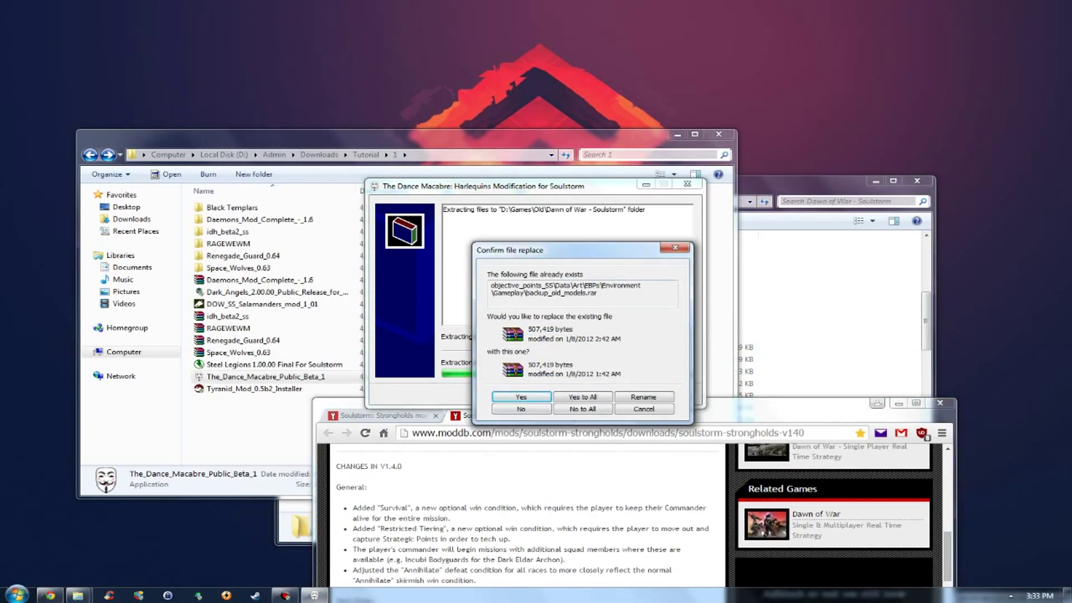
pyautogui.press('Return')
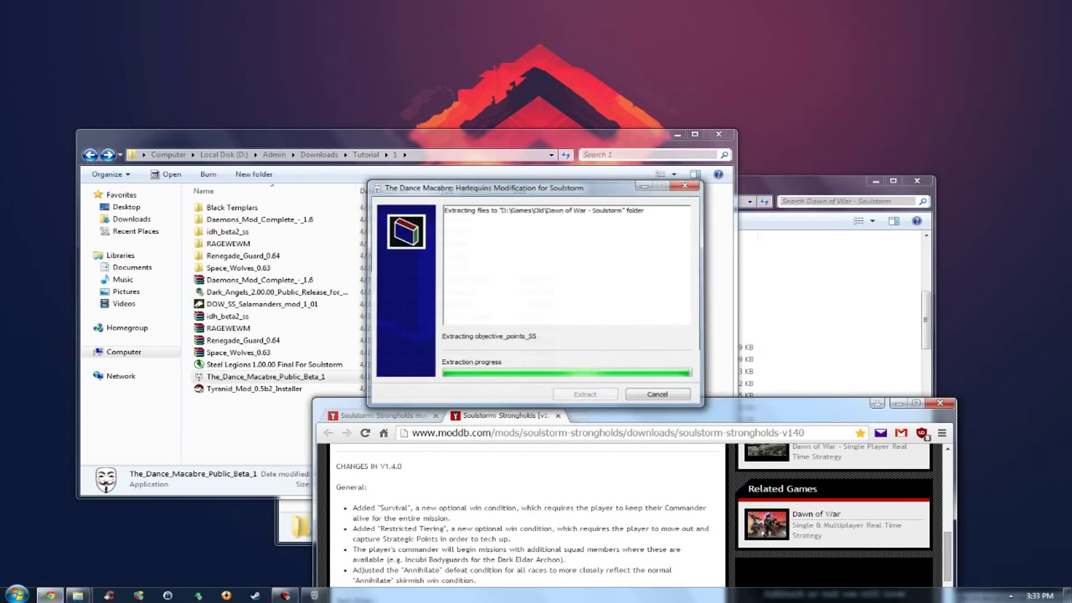
# Launch Tyranid_Mod_0.5b2_Installer from the downloads folder and advance past the major changes to the installation directory page.
pyautogui.click(254, 418)
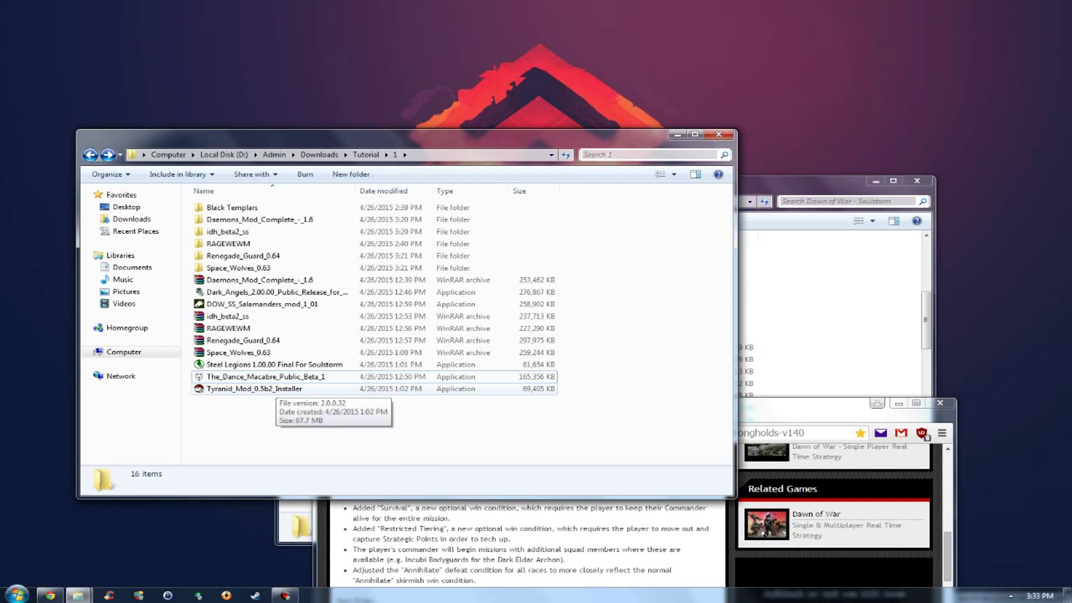
pyautogui.doubleClick(276, 389)
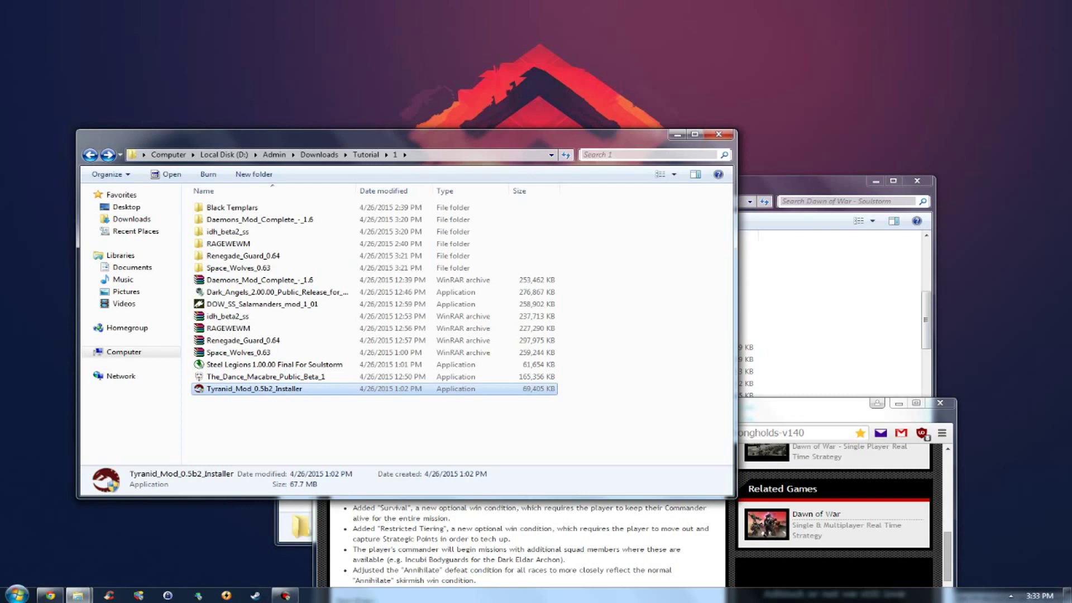
pyautogui.press('Return')
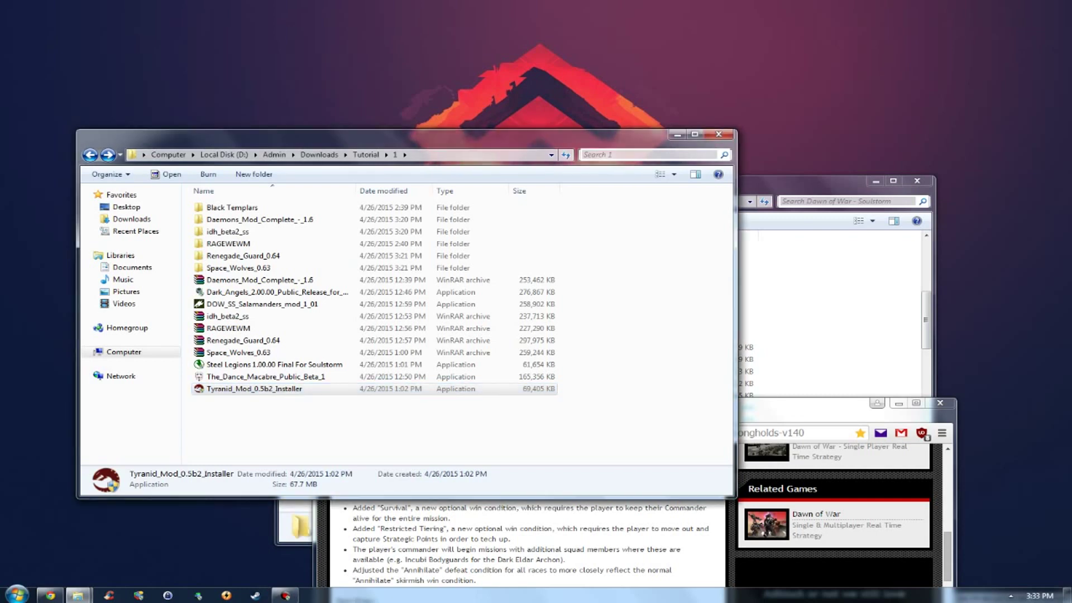
pyautogui.press('Return')
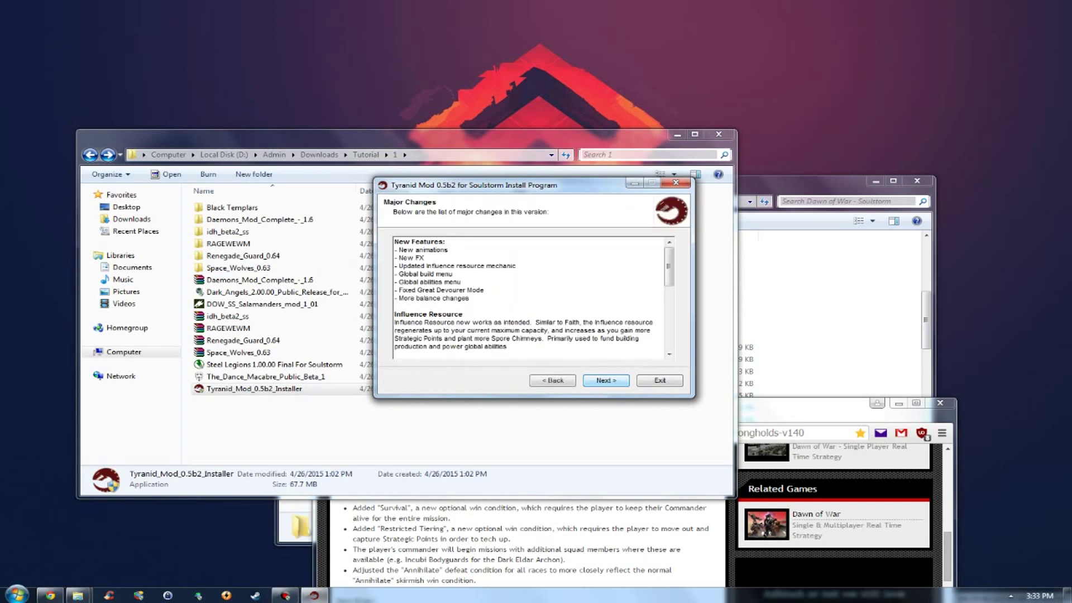
pyautogui.press('Return')
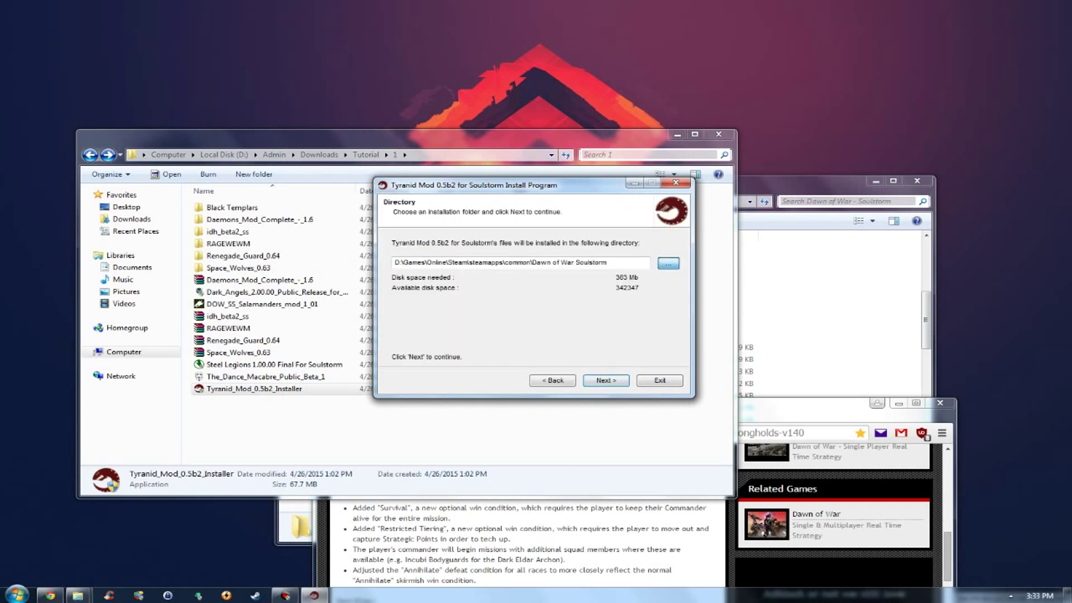
# Set the Tyranid Mod installation folder to D:\Games\Old\Dawn of War - Soulstorm and start the installation.
pyautogui.click(668, 263)
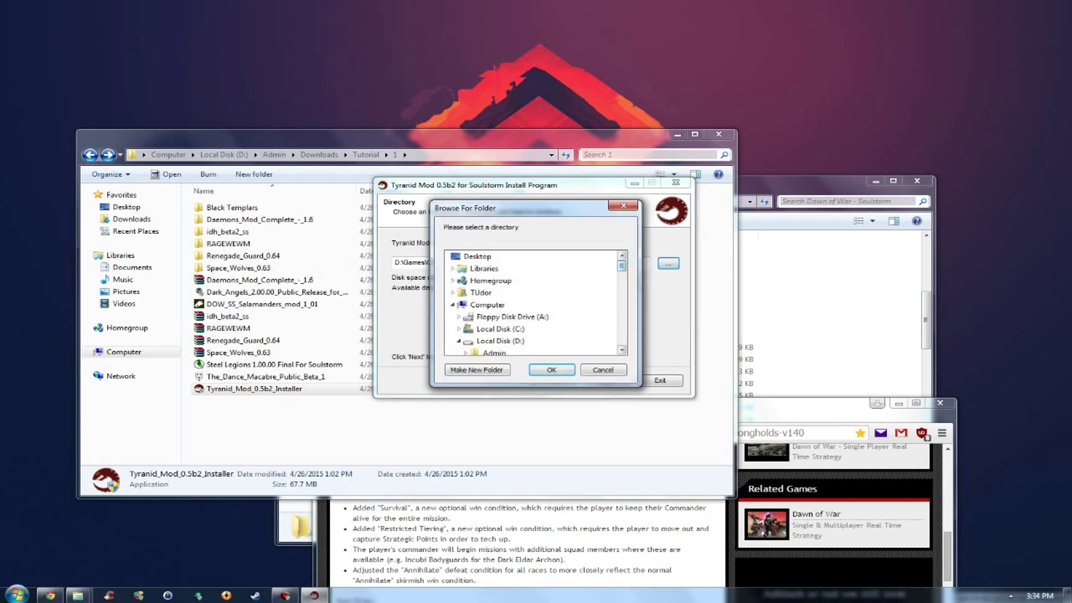
pyautogui.scroll(3, 507, 316)
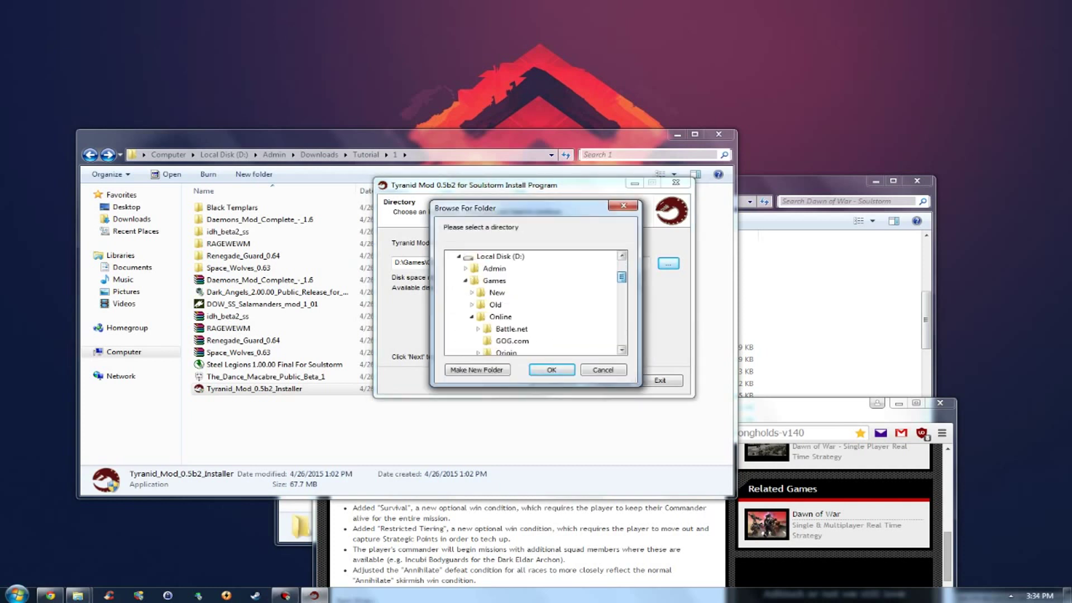
pyautogui.click(495, 304)
pyautogui.scroll(-1, 502, 307)
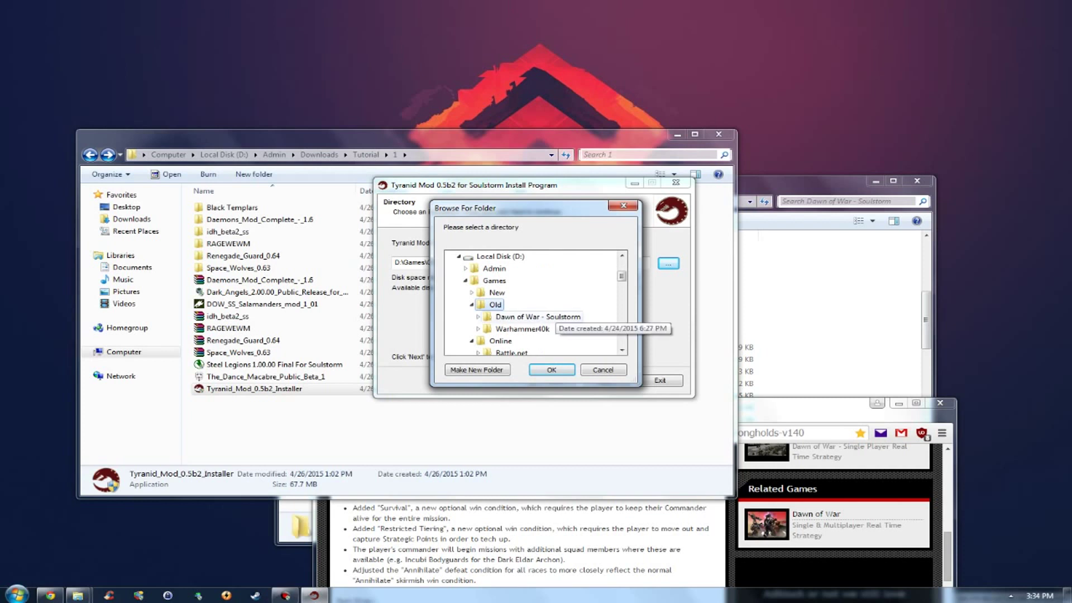
pyautogui.click(531, 316)
pyautogui.click(551, 370)
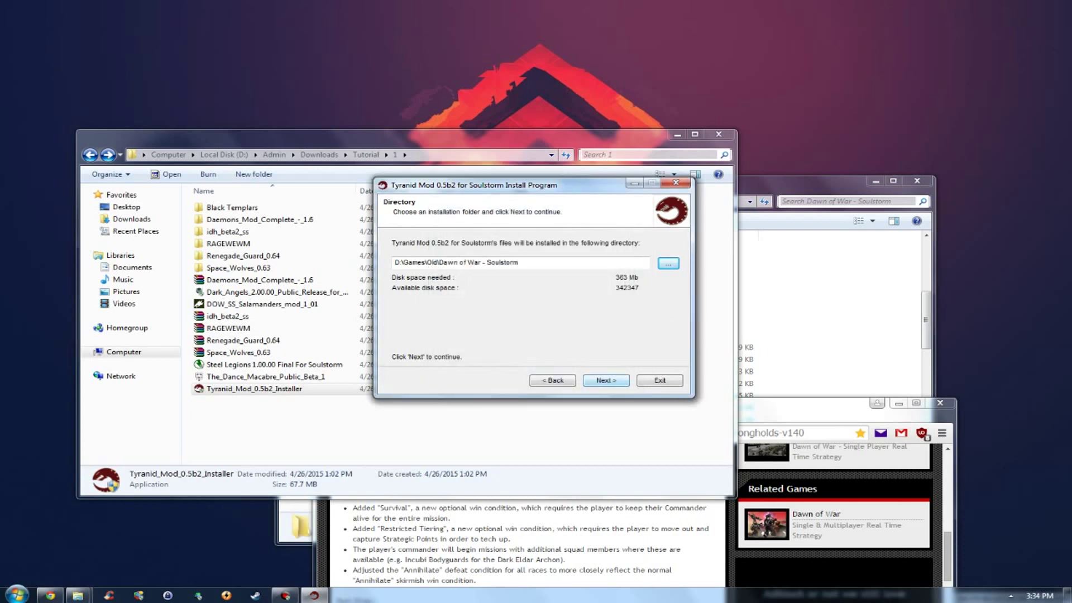
pyautogui.press('Return')
pyautogui.press('Return')
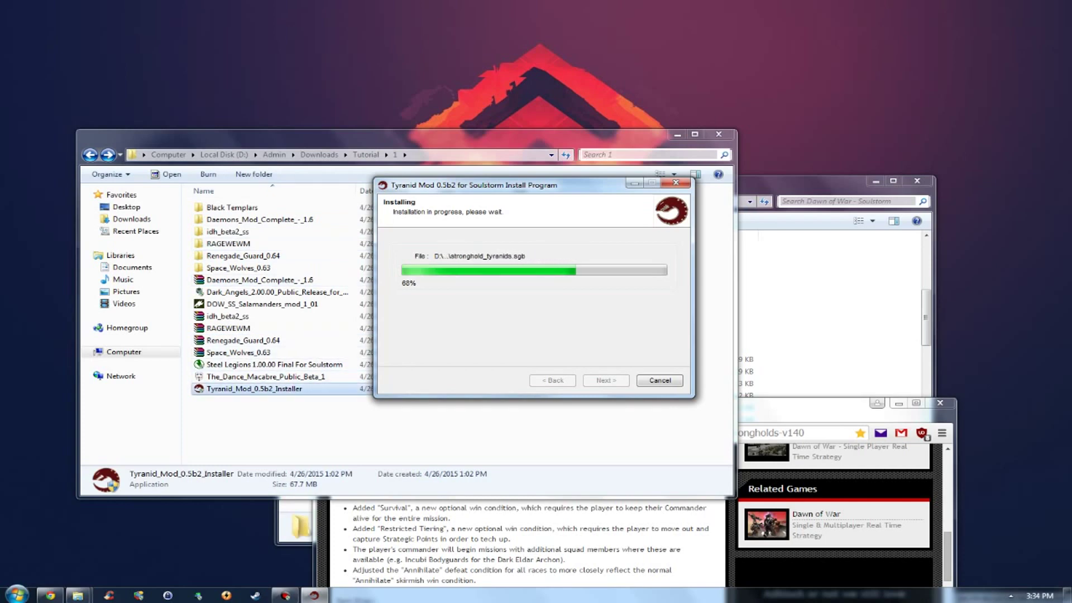
# Bring the browser forward and view the supported race mods list on the Soulstorm: Strongholds ModDB summary page.
pyautogui.moveTo(804, 411); pyautogui.dragTo(679, 323)
pyautogui.scroll(4, 503, 469)
pyautogui.click(258, 328)
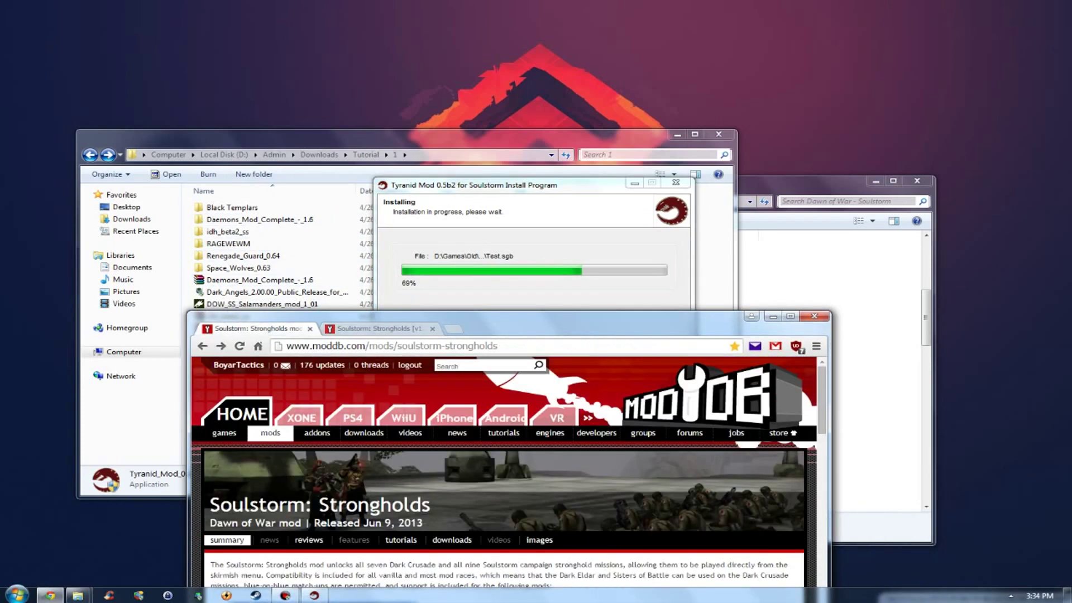
pyautogui.scroll(-3, 299, 416)
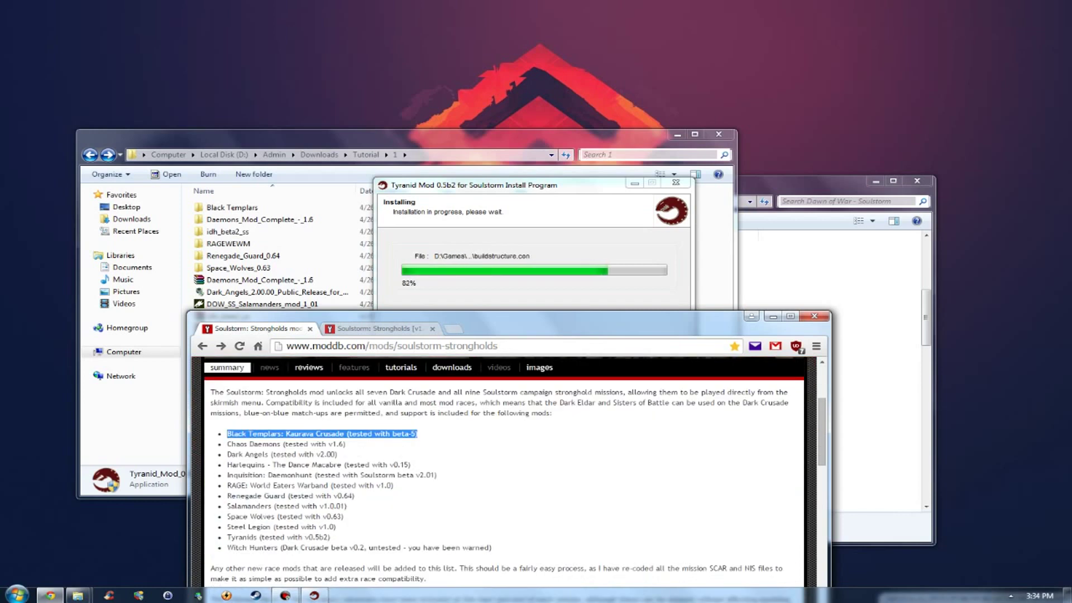
# Exit the completed Tyranid Mod installer and move the Dawn of War - Soulstorm folder window clear of the mods list.
pyautogui.hotkey('alt', 'Tab')
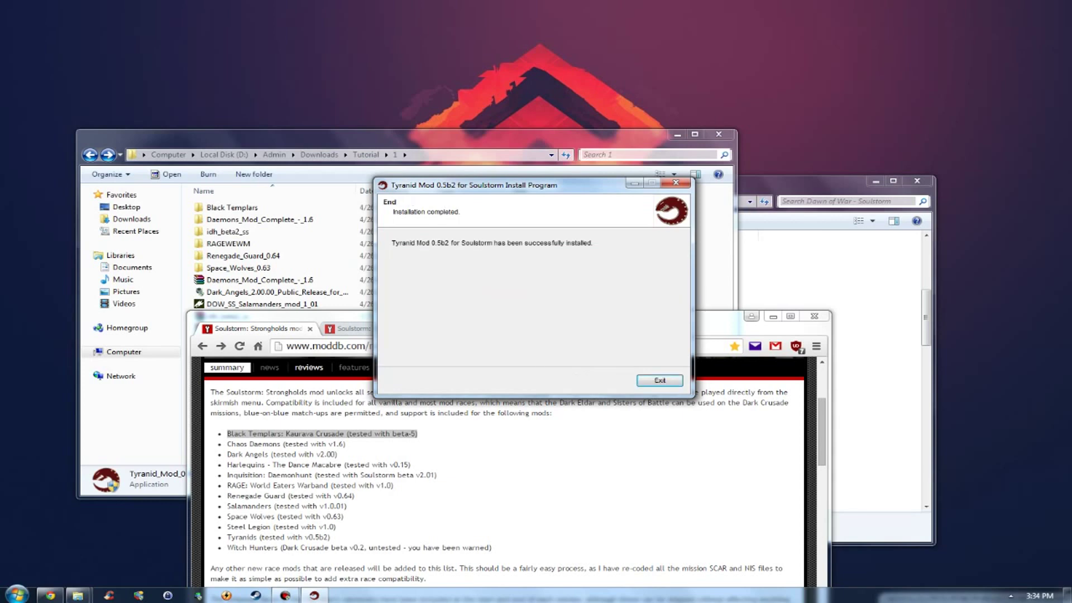
pyautogui.click(659, 380)
pyautogui.click(843, 290)
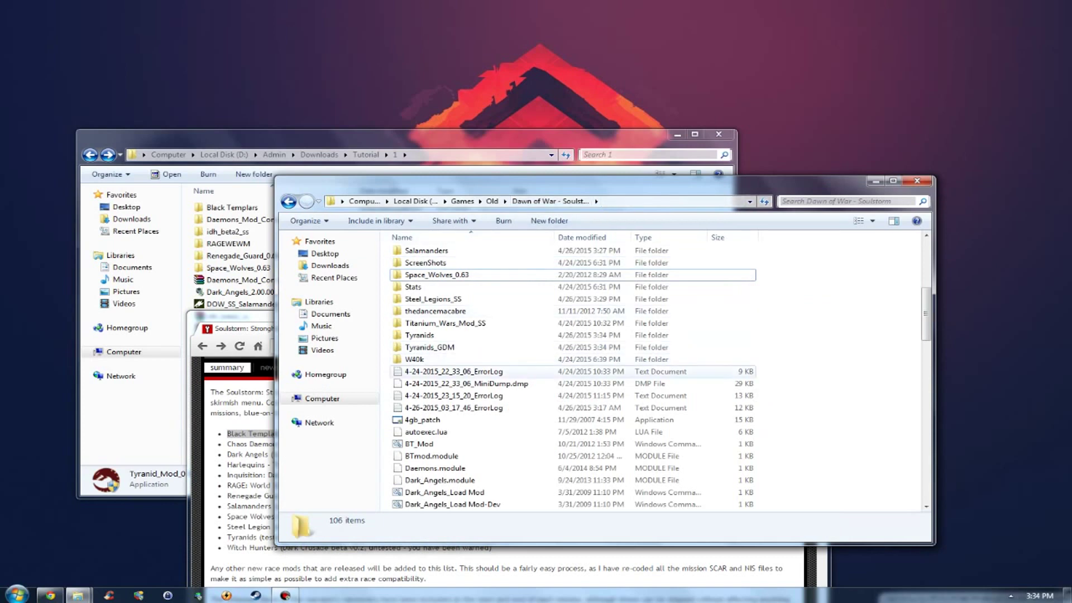
pyautogui.moveTo(558, 184); pyautogui.dragTo(725, 93)
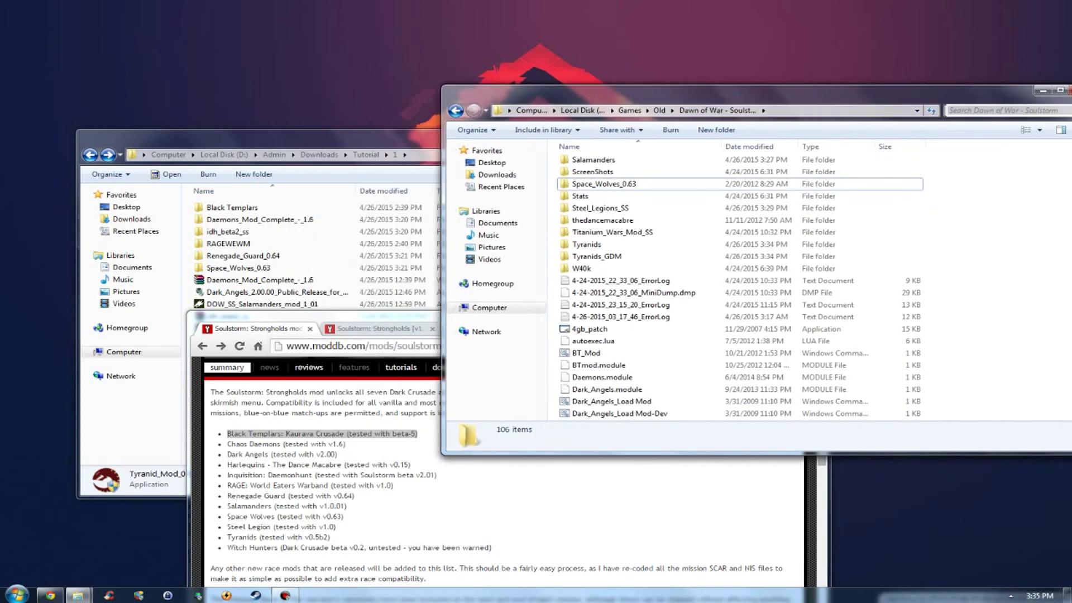
# Look through the Dawn of War - Soulstorm folder for the race mods' module files, from BTmod.module to Tyranids_GDM.module.
pyautogui.click(620, 280)
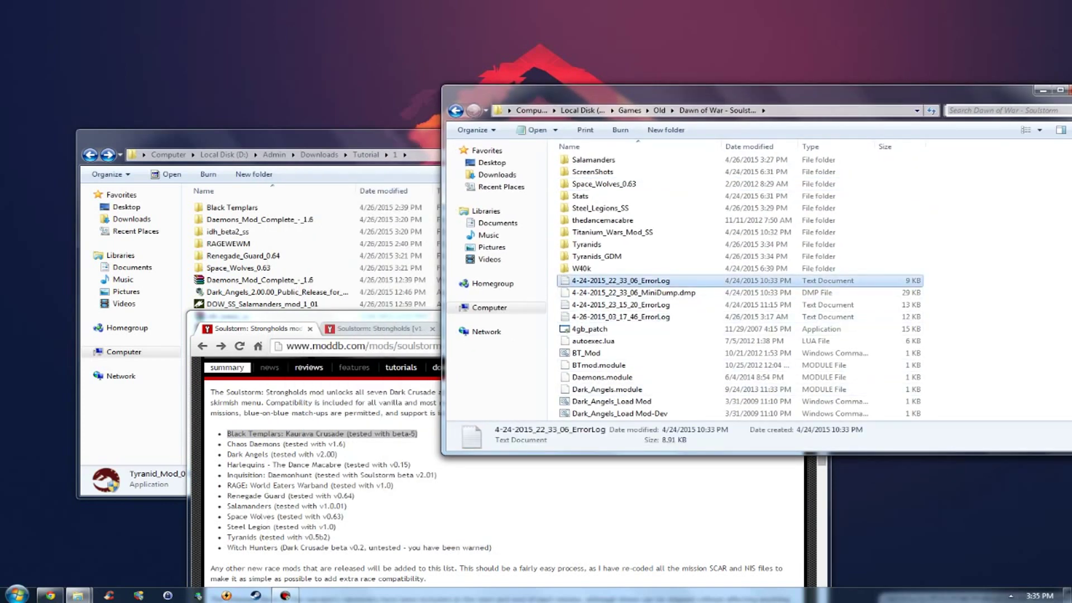
pyautogui.click(586, 353)
pyautogui.click(598, 365)
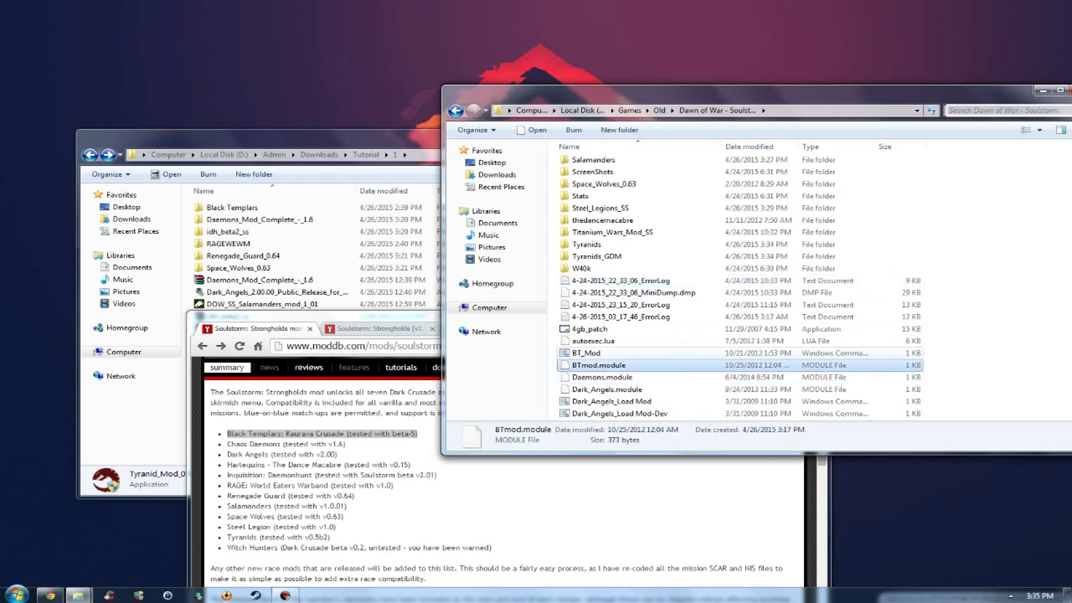
pyautogui.scroll(-3, 603, 357)
pyautogui.scroll(-4, 602, 354)
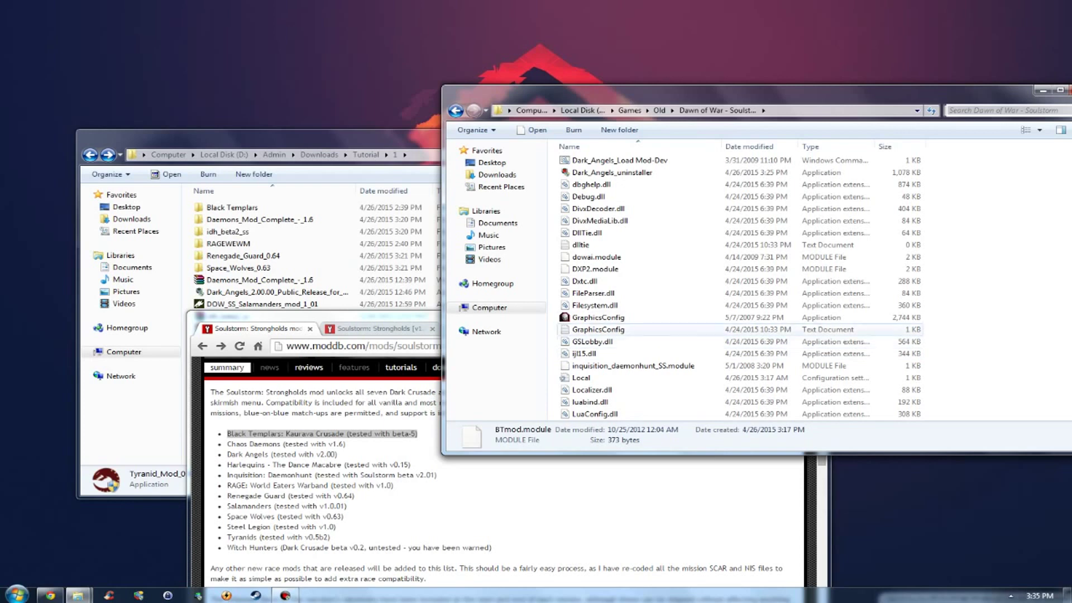
pyautogui.click(592, 281)
pyautogui.scroll(-7, 591, 290)
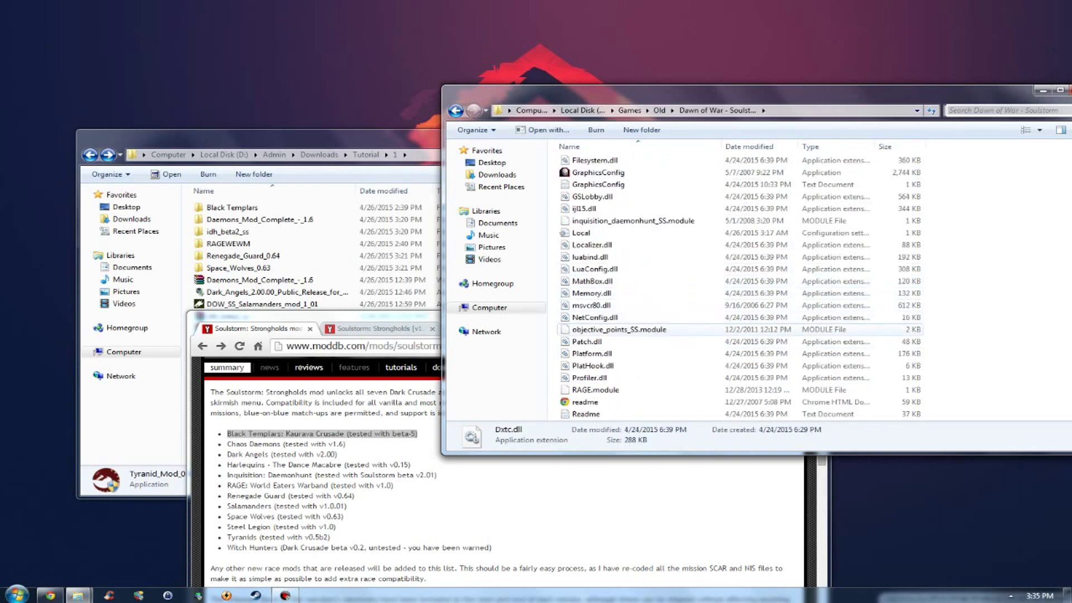
pyautogui.scroll(-6, 603, 330)
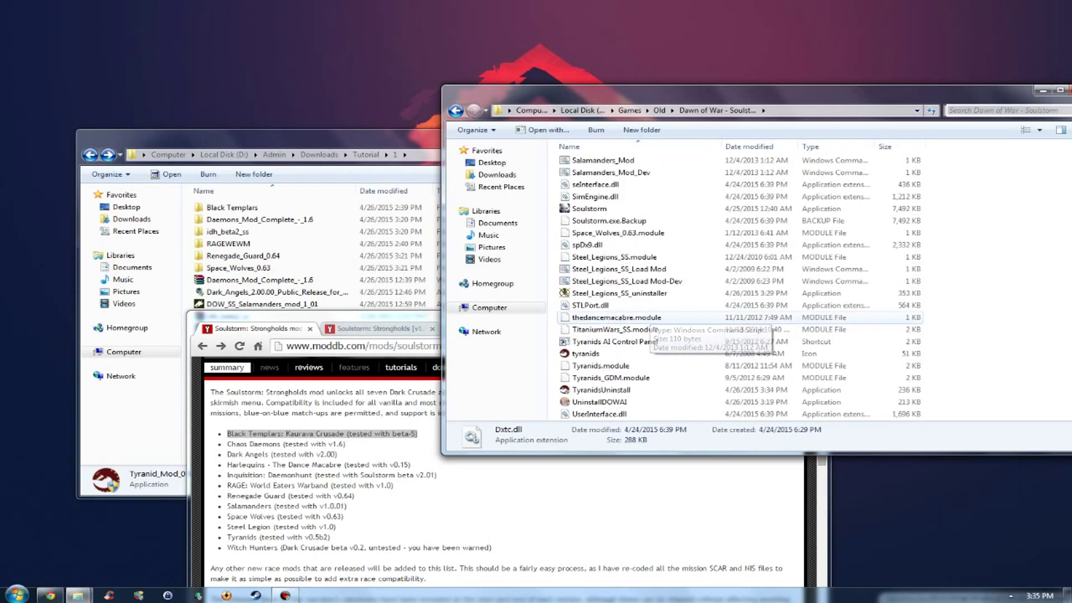
pyautogui.scroll(-2, 662, 330)
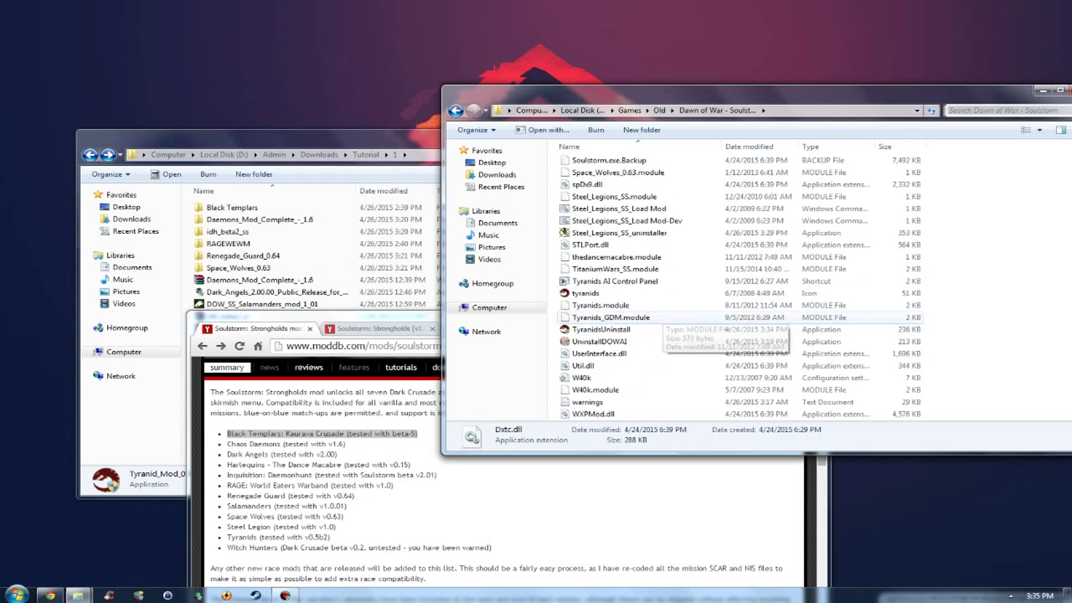
# Recheck the Dawn of War - Soulstorm folder for race mod module files against the supported mods list, from BTmod.module down to thedancemacabre.module.
pyautogui.scroll(4, 663, 324)
pyautogui.scroll(6, 661, 321)
pyautogui.click(591, 220)
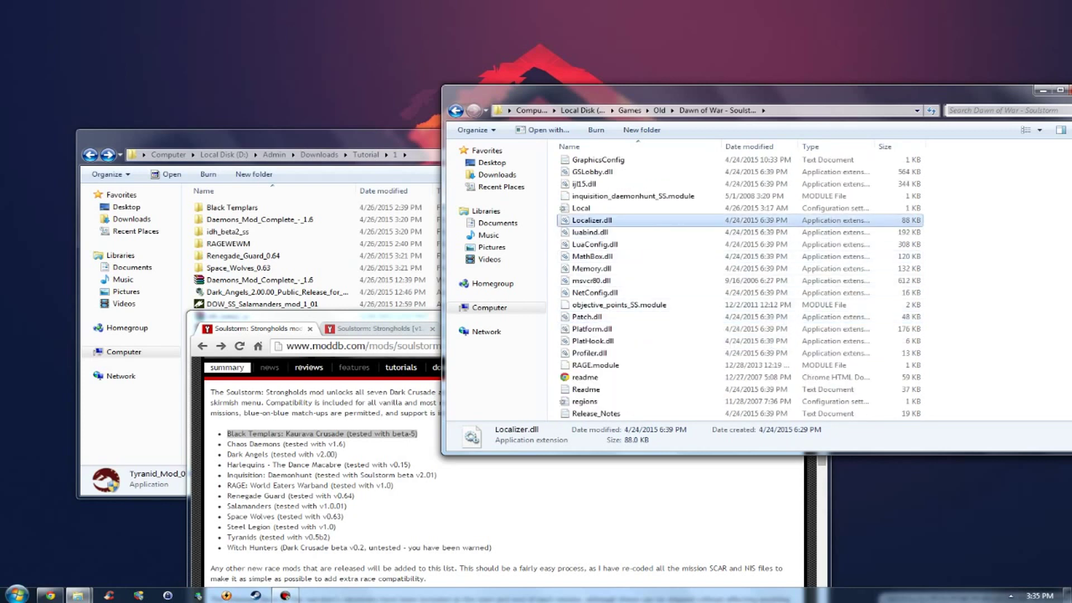
pyautogui.scroll(7, 592, 235)
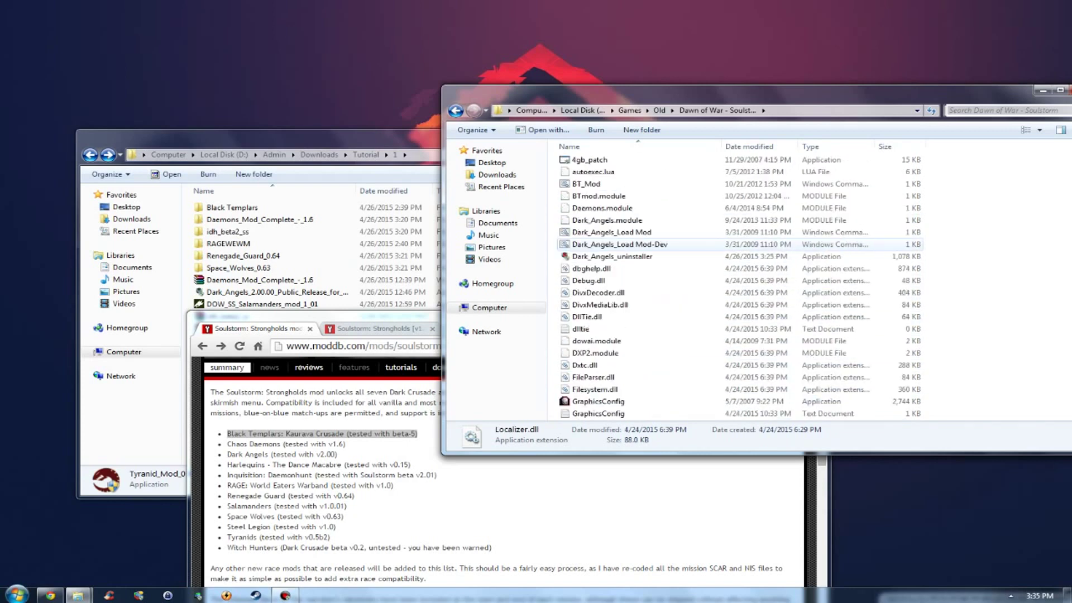
pyautogui.scroll(2, 592, 244)
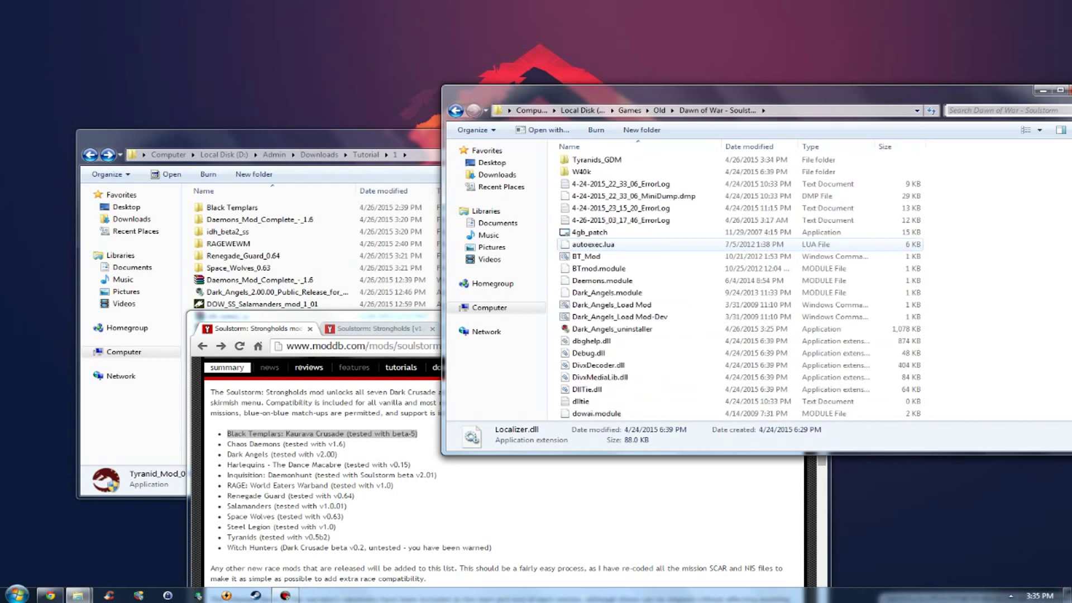
pyautogui.scroll(1, 592, 281)
pyautogui.scroll(-3, 592, 281)
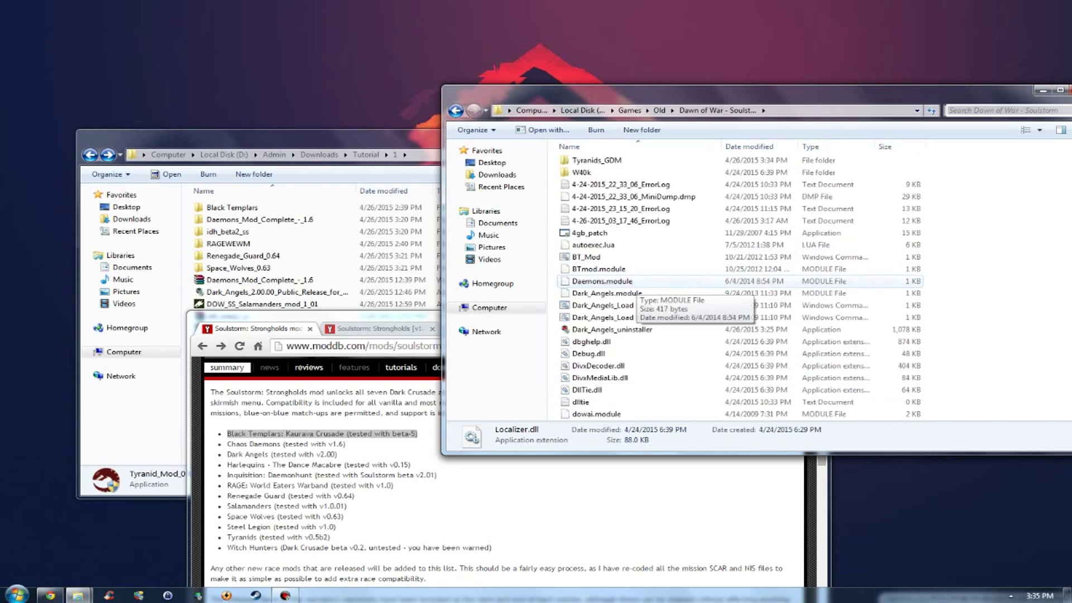
pyautogui.scroll(2, 592, 280)
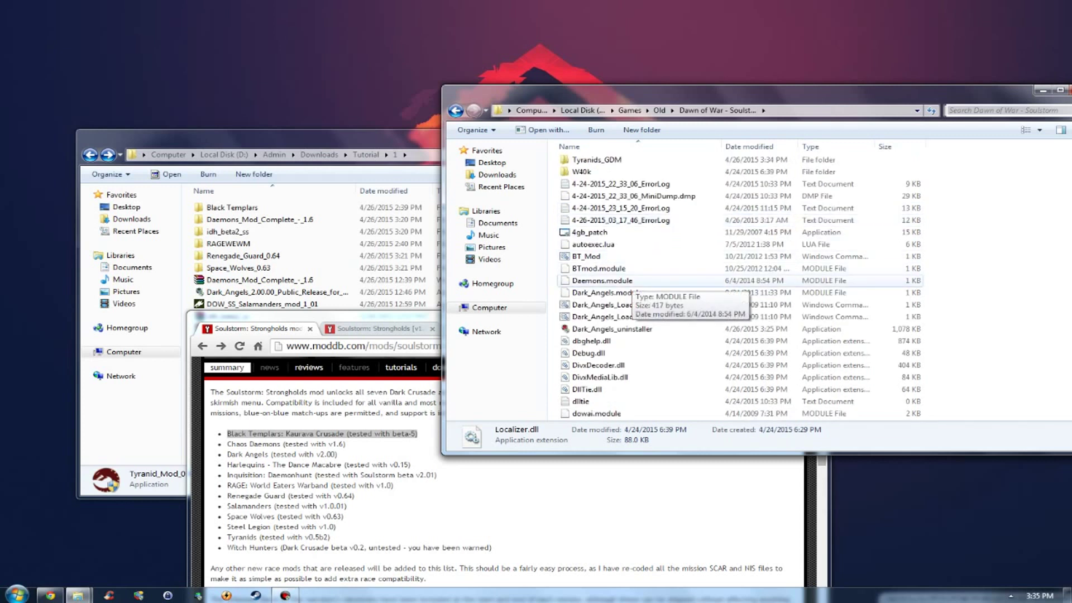
pyautogui.scroll(-4, 592, 293)
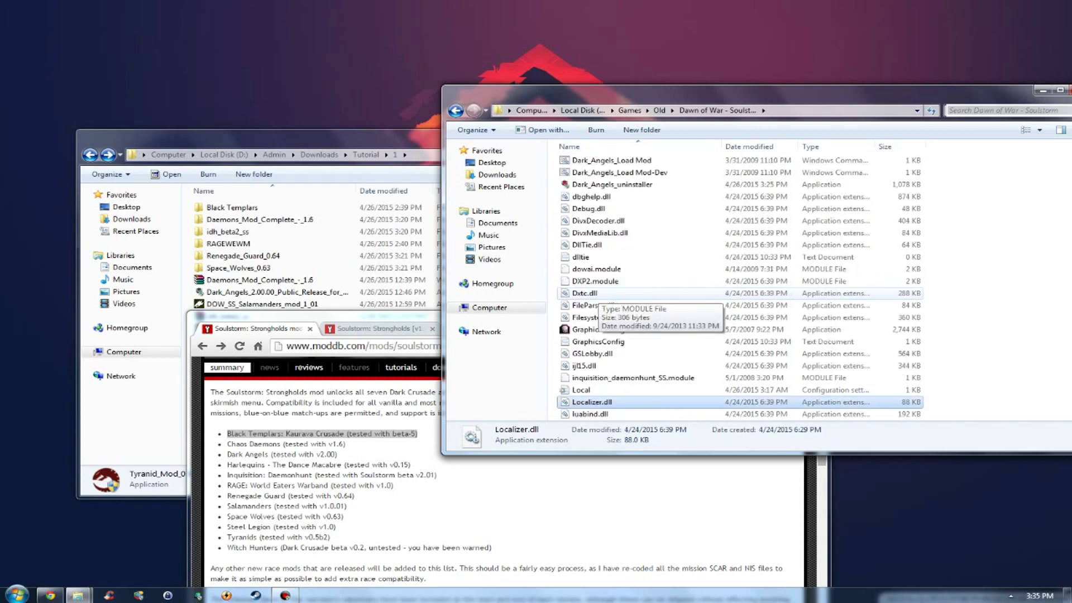
pyautogui.scroll(-9, 593, 295)
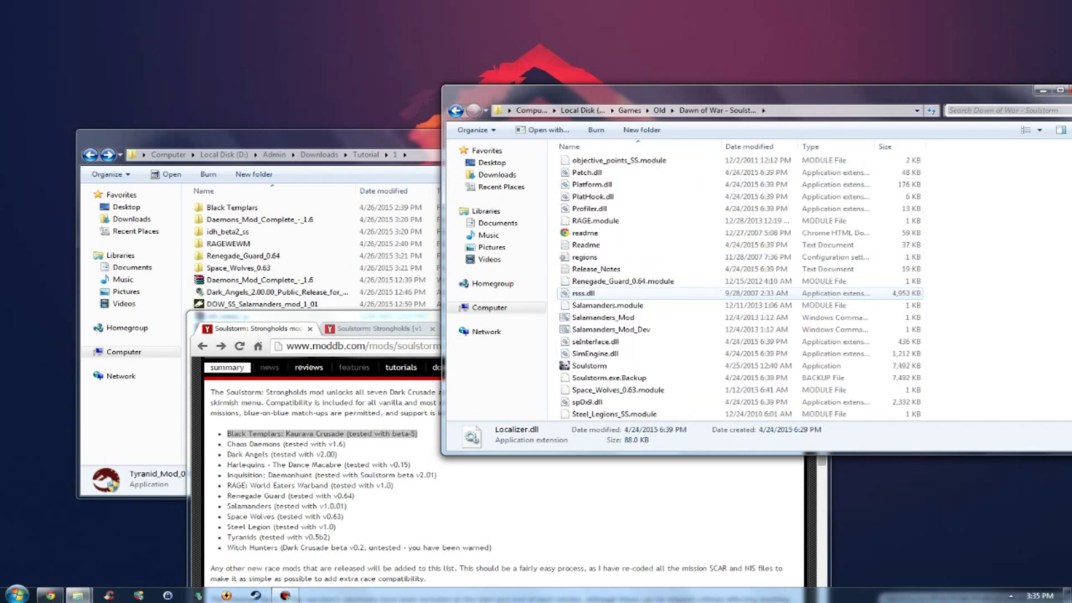
pyautogui.scroll(-2, 593, 295)
pyautogui.scroll(-3, 593, 295)
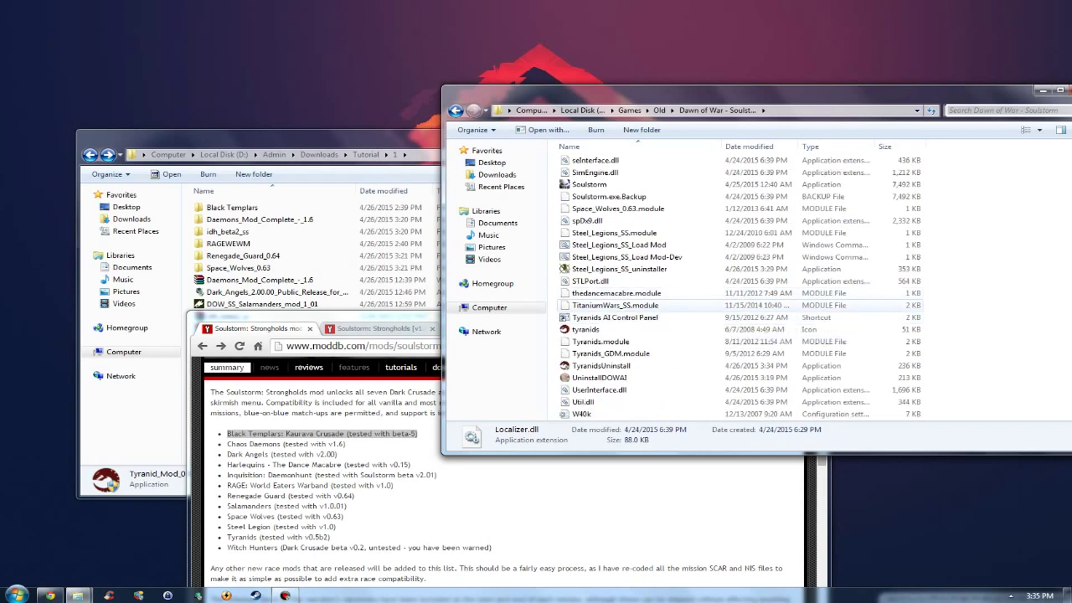
# Single out thedancemacabre.module, Steel_Legions_SS.module and Space_Wolves_0.63.module one after another in the game folder.
pyautogui.click(614, 293)
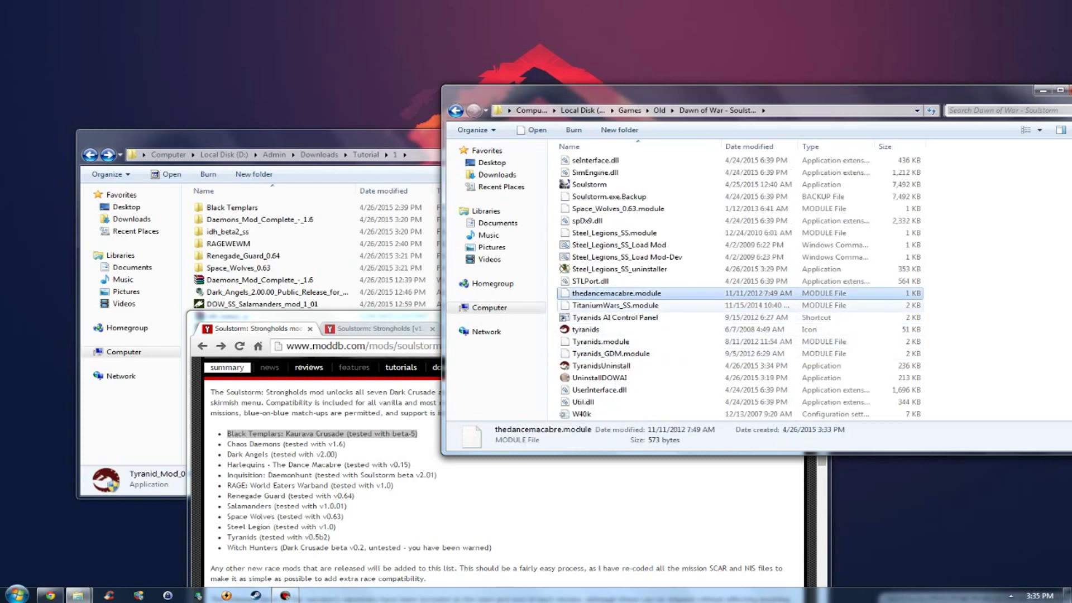
pyautogui.scroll(-1, 614, 305)
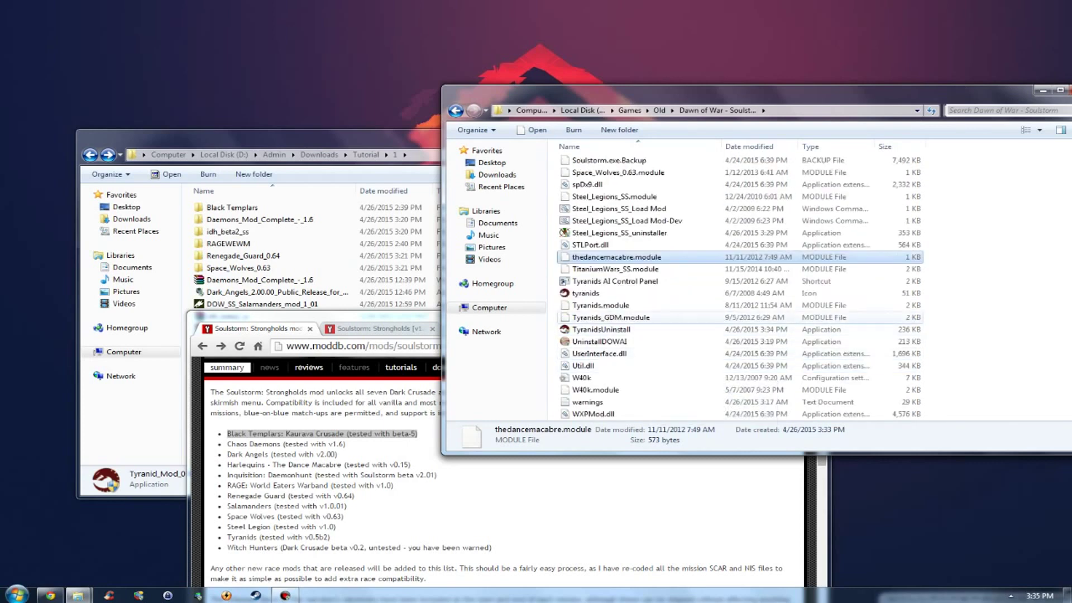
pyautogui.scroll(2, 642, 317)
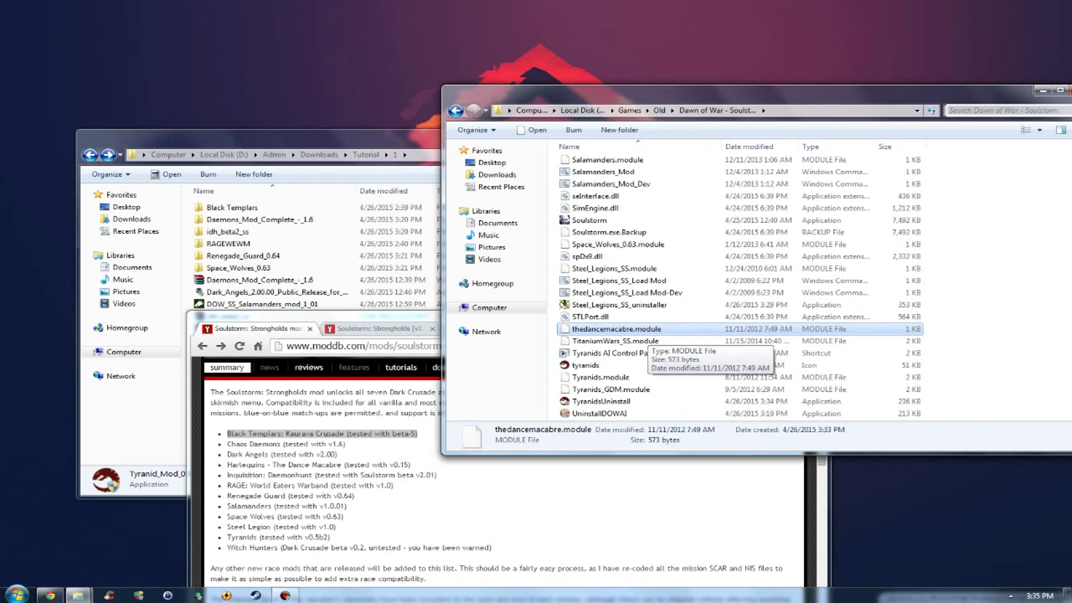
pyautogui.click(614, 268)
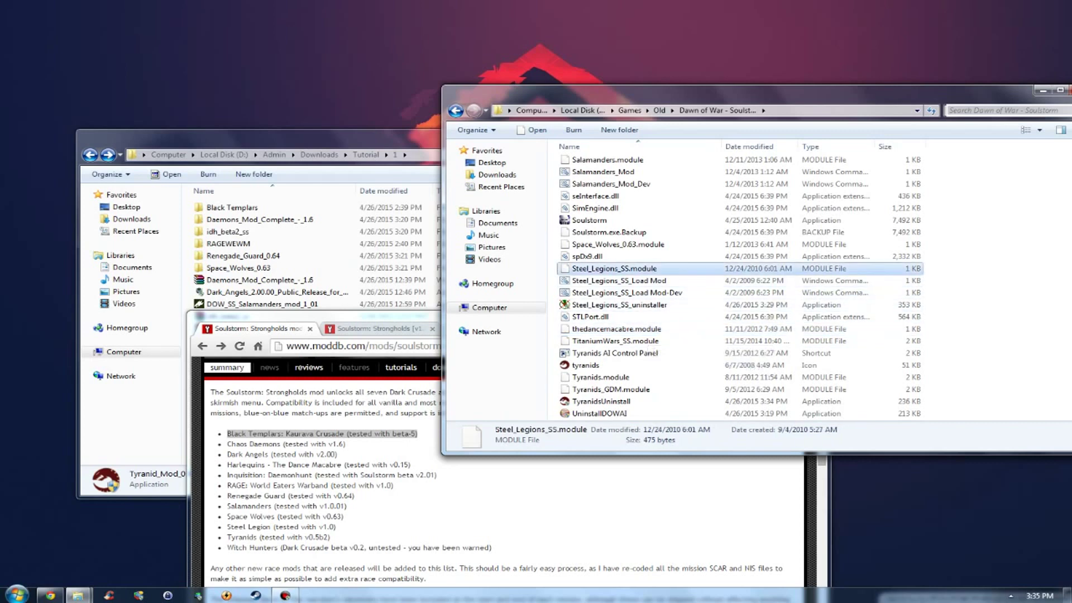
pyautogui.scroll(1, 631, 279)
pyautogui.click(617, 280)
pyautogui.scroll(1, 617, 280)
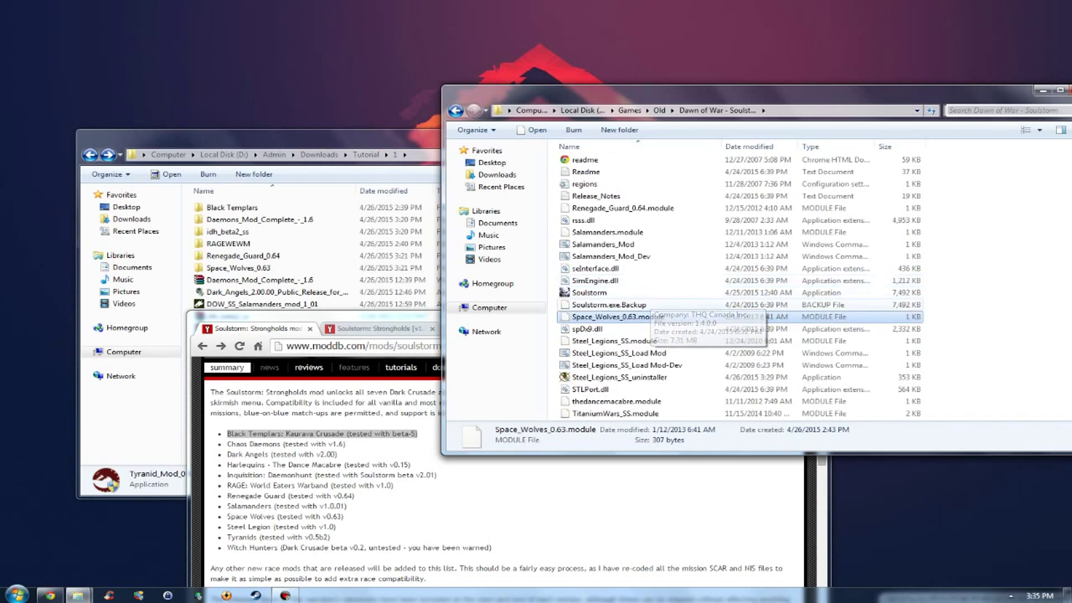
# Single out Salamanders.module, Renegade_Guard_0.64.module, RAGE.module and inquisition_daemonhunt_SS.module one after another in the game folder.
pyautogui.click(608, 232)
pyautogui.scroll(2, 670, 279)
pyautogui.click(772, 281)
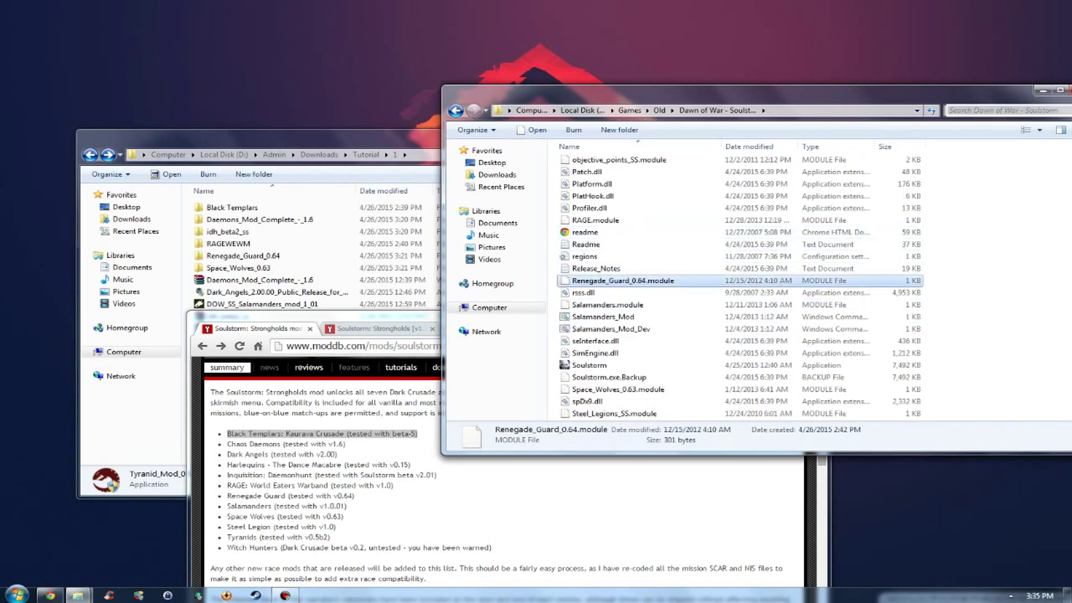
pyautogui.scroll(1, 772, 280)
pyautogui.click(772, 257)
pyautogui.click(595, 256)
pyautogui.scroll(3, 595, 257)
pyautogui.click(633, 196)
pyautogui.scroll(4, 740, 287)
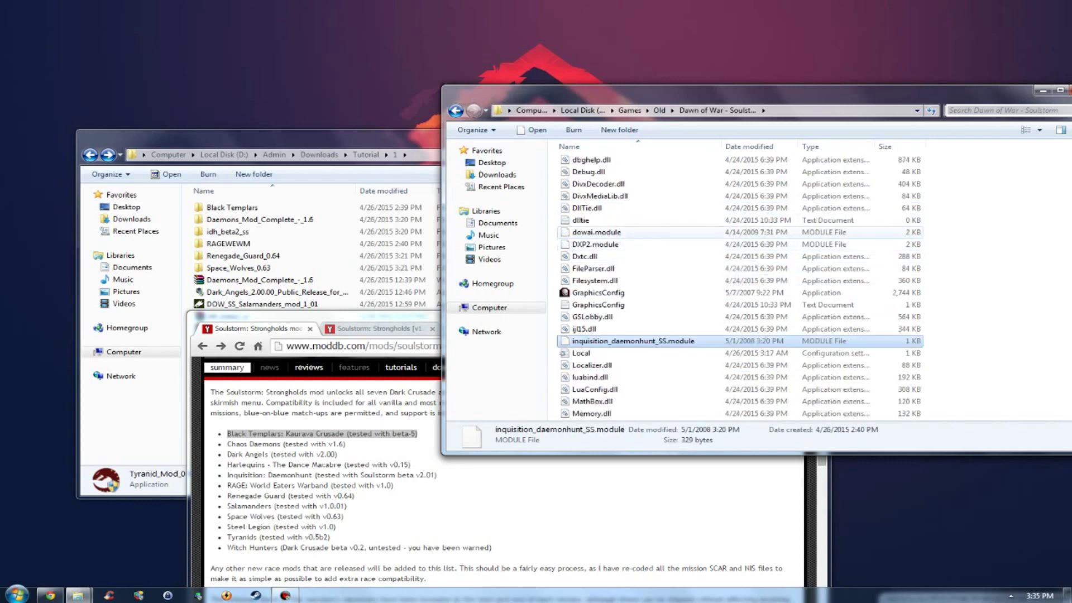
# Look over the Dark Angels, Daemons and Black Templars module files and the race mod folders in the game folder.
pyautogui.scroll(4, 639, 232)
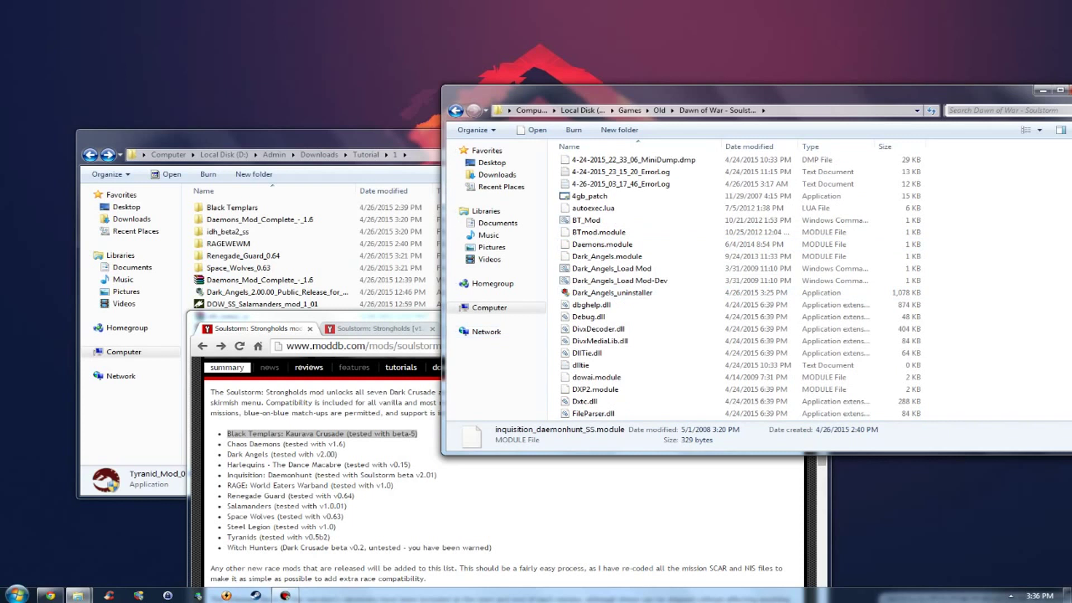
pyautogui.click(612, 293)
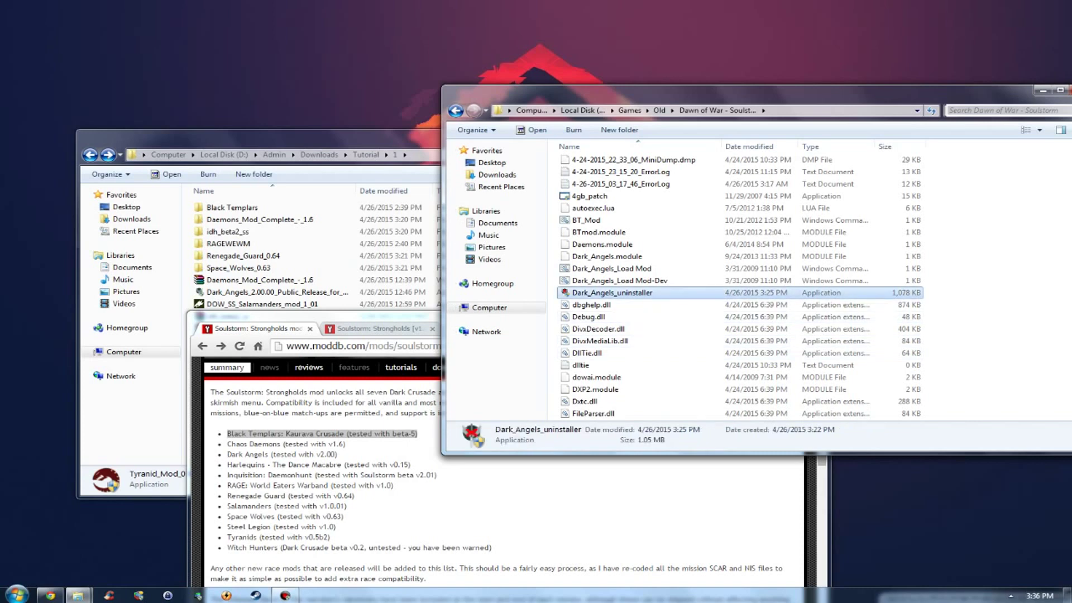
pyautogui.scroll(6, 670, 296)
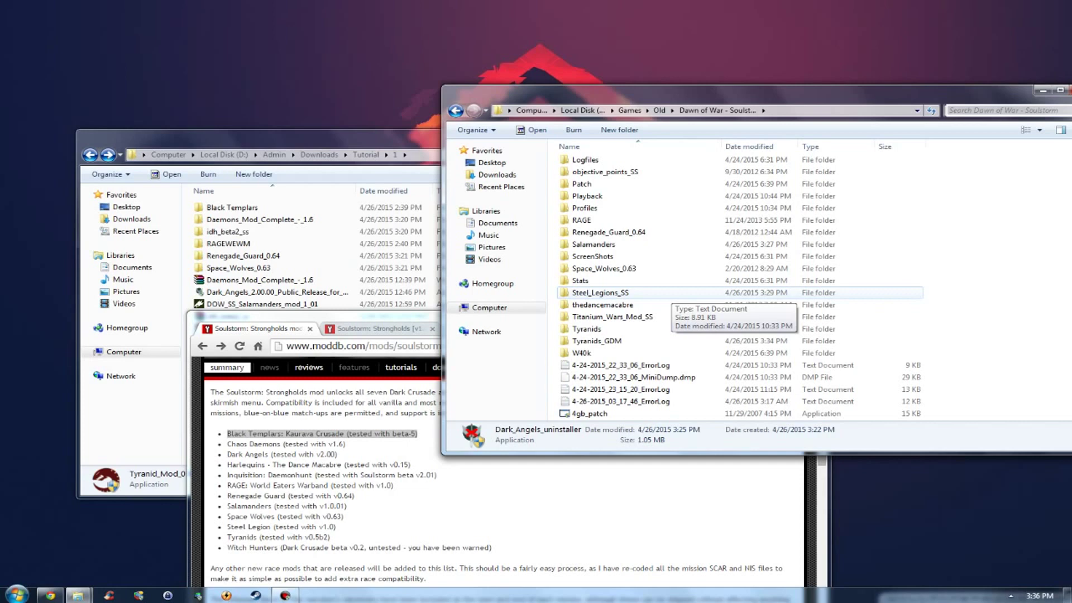
pyautogui.scroll(-3, 725, 274)
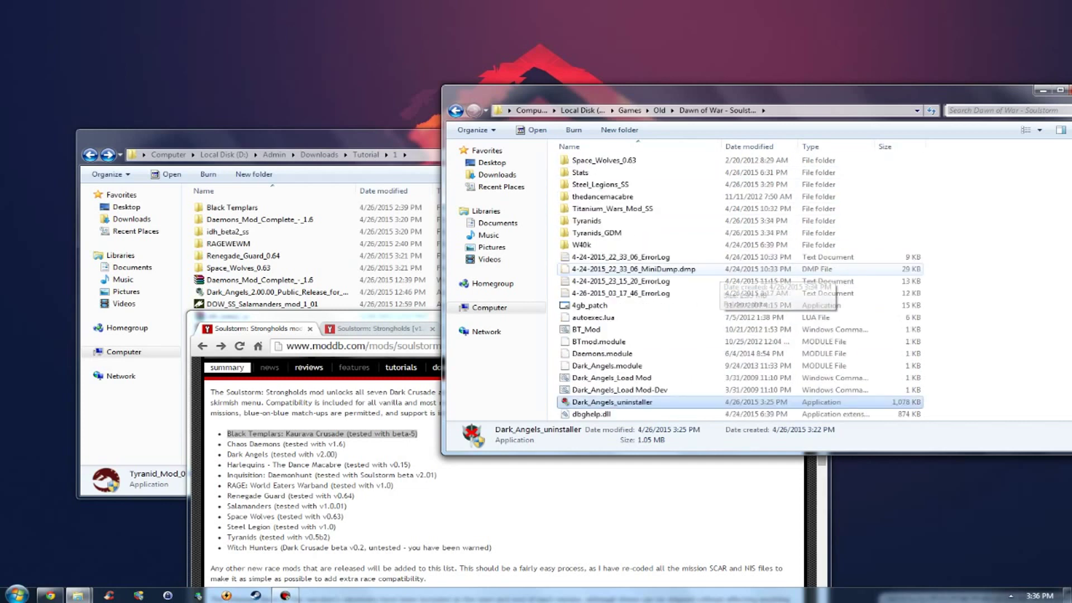
pyautogui.scroll(-4, 726, 285)
pyautogui.scroll(-2, 726, 284)
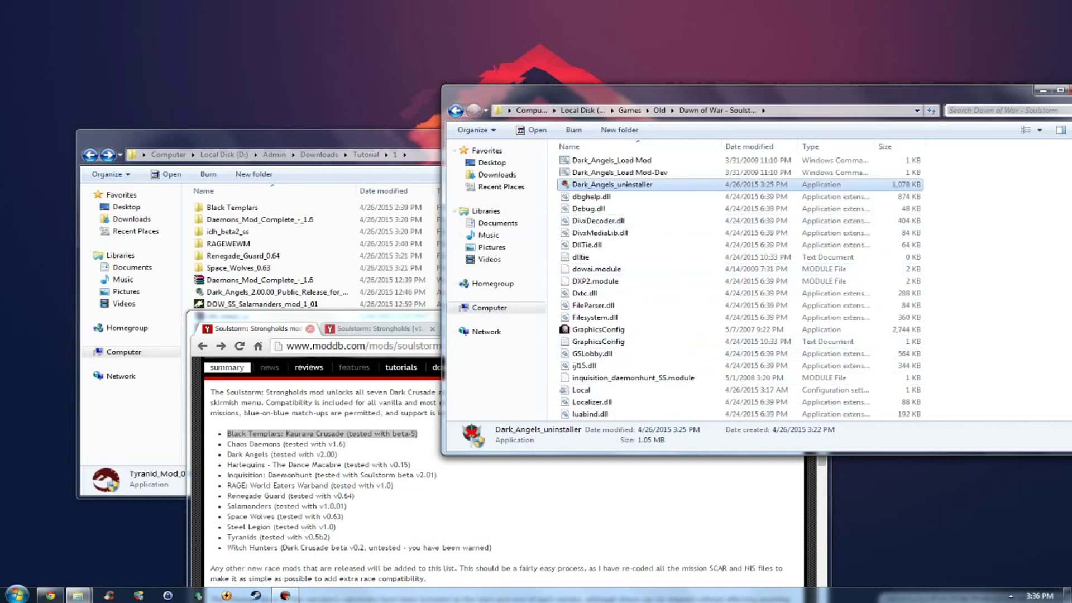
# Return to the Tutorial downloads folder and open the extracted stronghold_missions_ss_v1_4_0 folder.
pyautogui.click(90, 155)
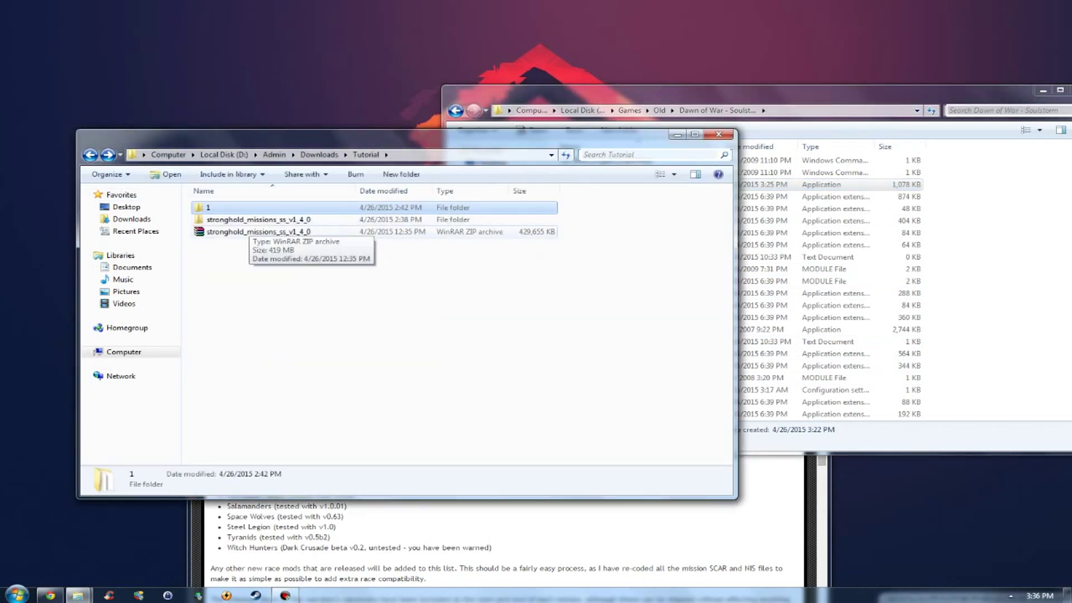
pyautogui.click(249, 231)
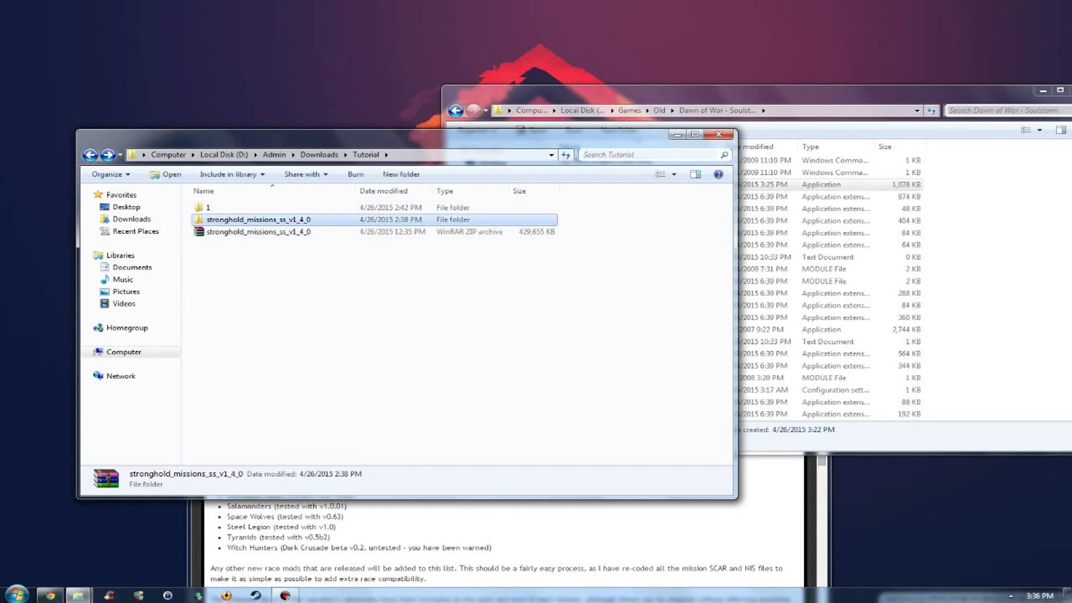
pyautogui.click(257, 279)
pyautogui.doubleClick(258, 219)
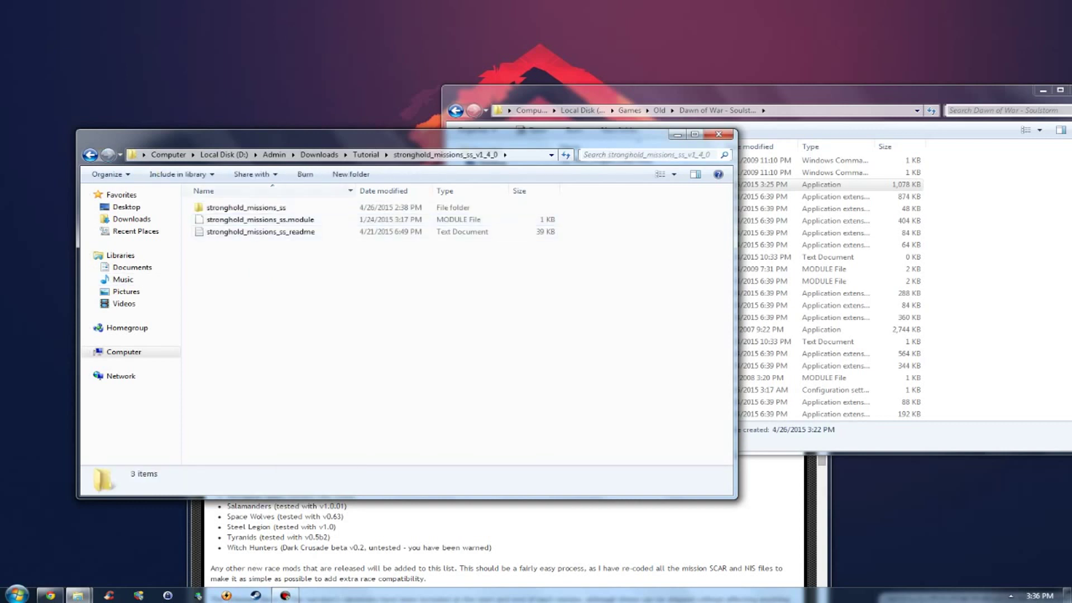
# Move the stronghold_missions_ss folder, its module file and its readme into the Dawn of War - Soulstorm folder.
pyautogui.moveTo(323, 272); pyautogui.dragTo(246, 213)
pyautogui.rightClick(245, 213)
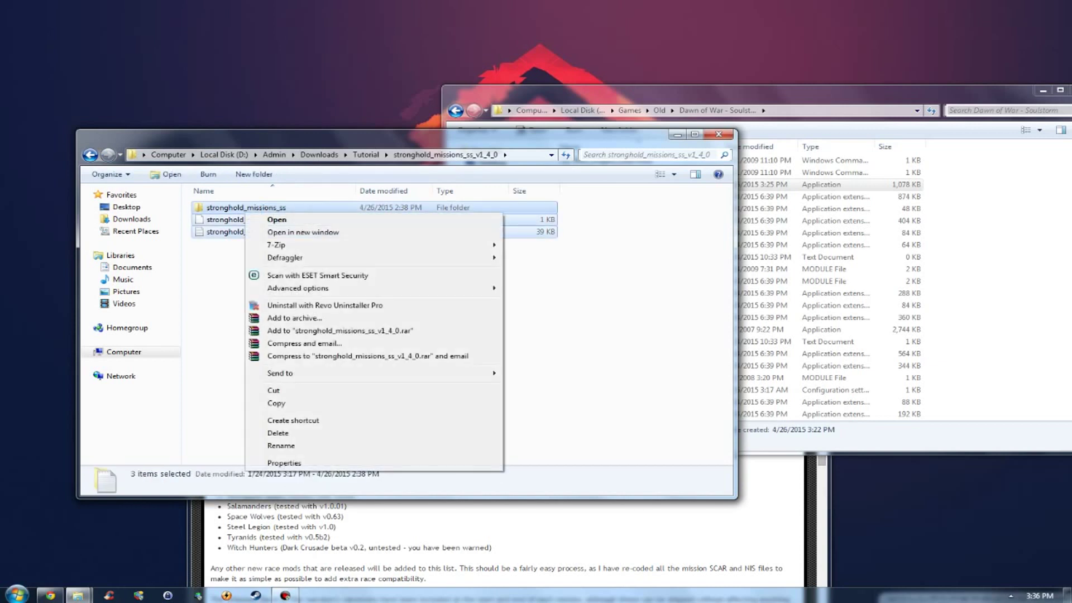
pyautogui.click(276, 402)
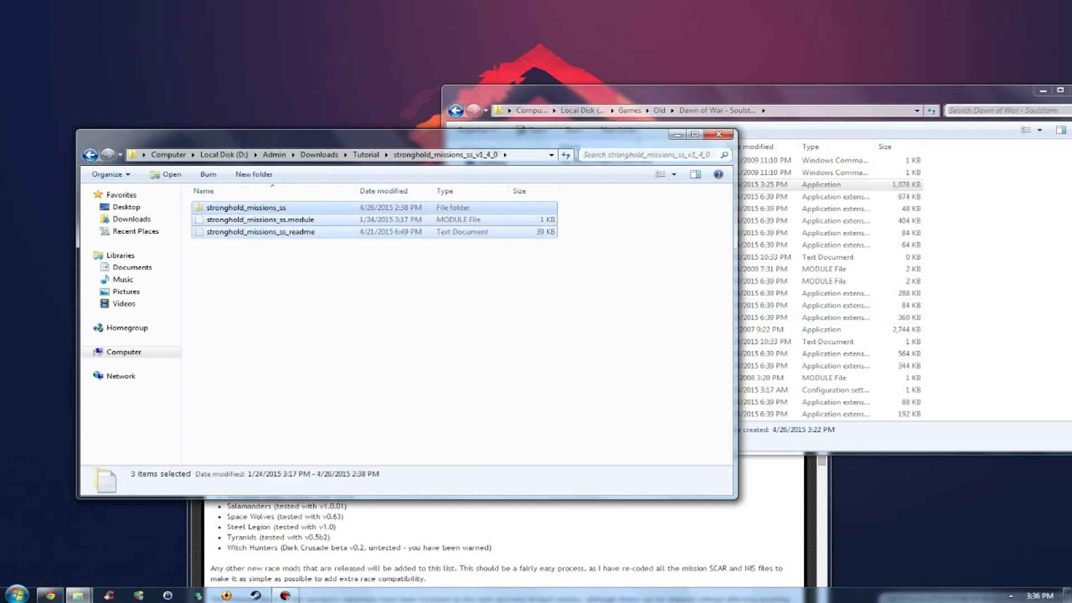
pyautogui.rightClick(964, 273)
pyautogui.click(944, 353)
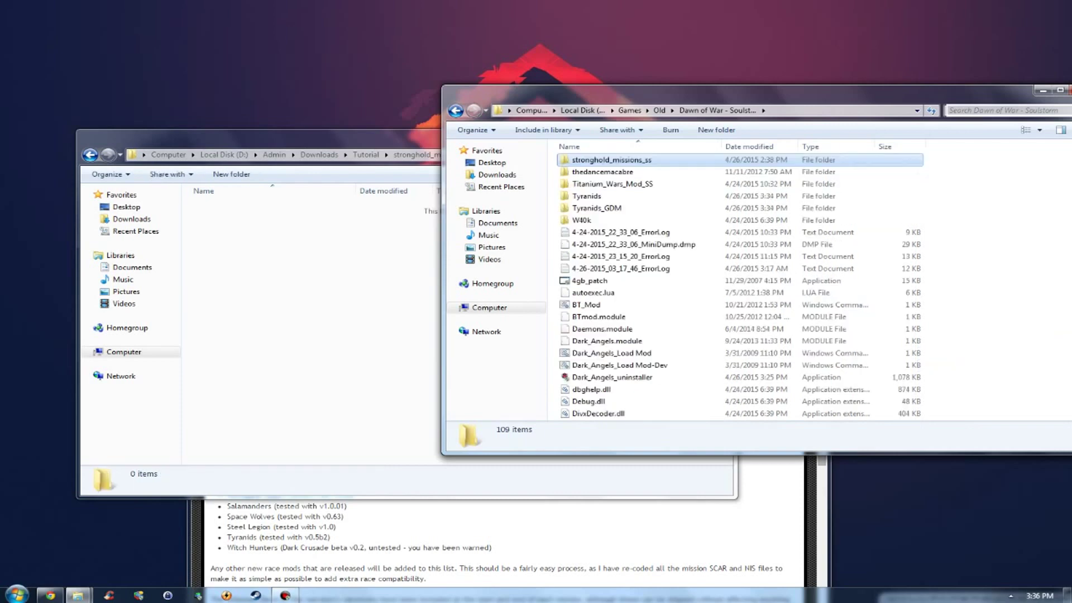
# Check the game folder for the stronghold_missions_ss folder, module file and readme.
pyautogui.scroll(20, 725, 290)
pyautogui.scroll(-20, 670, 305)
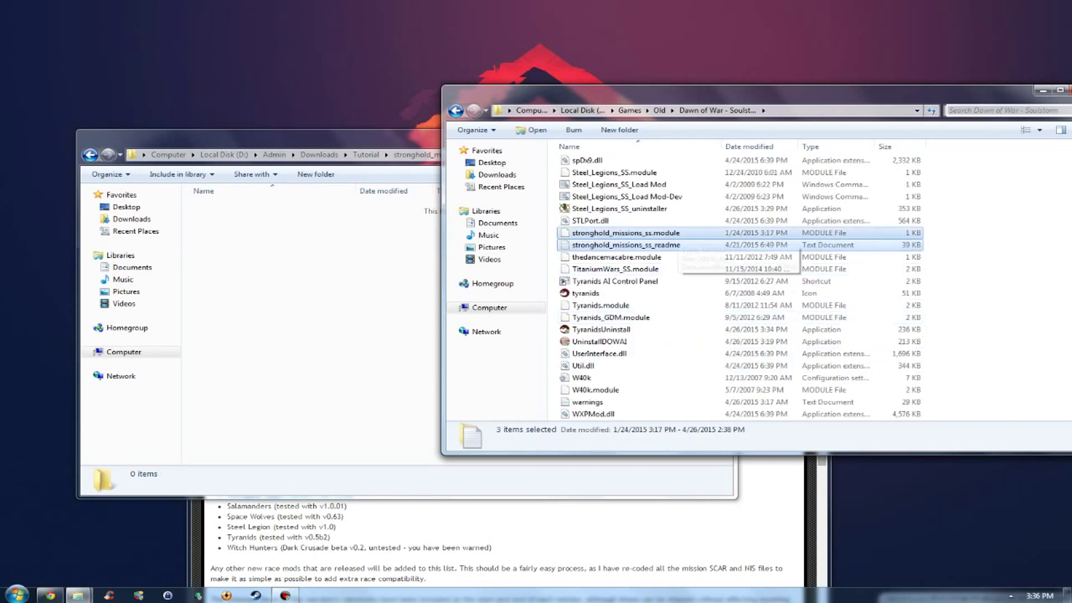
pyautogui.click(620, 208)
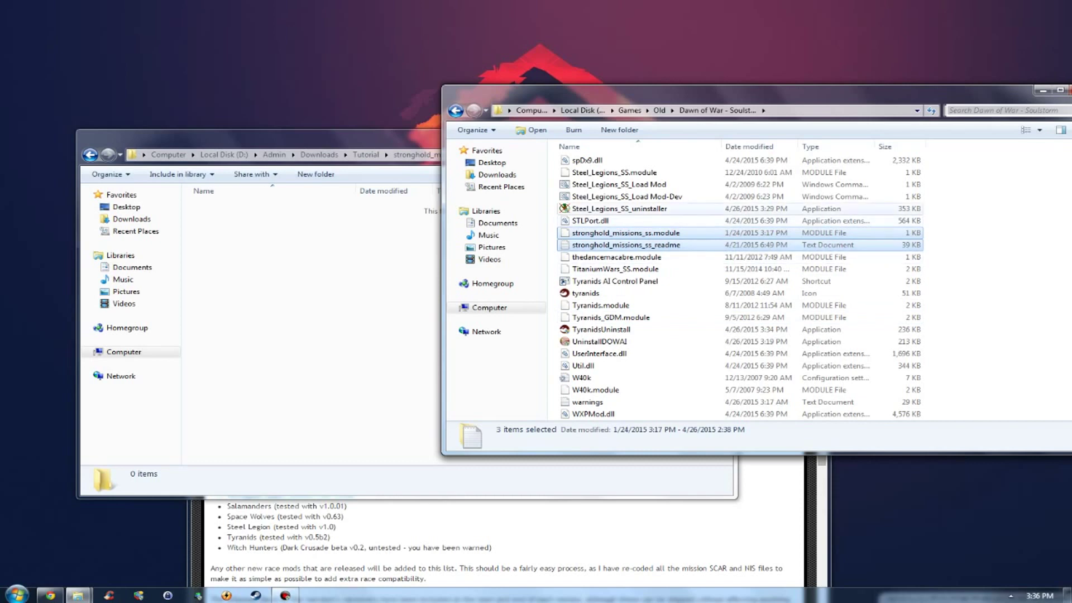
pyautogui.scroll(10, 620, 208)
pyautogui.scroll(12, 620, 208)
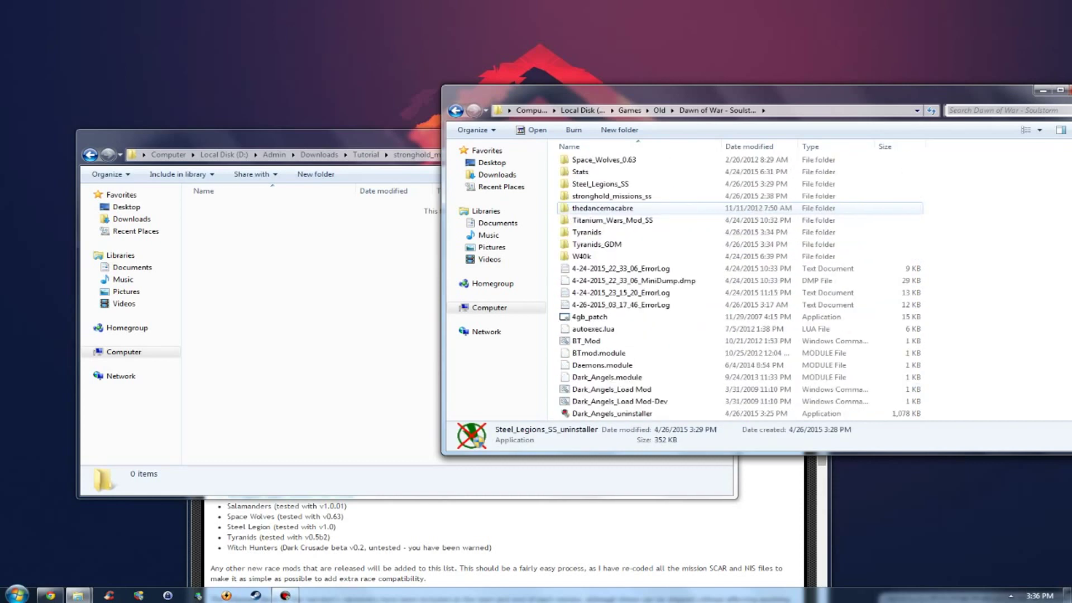
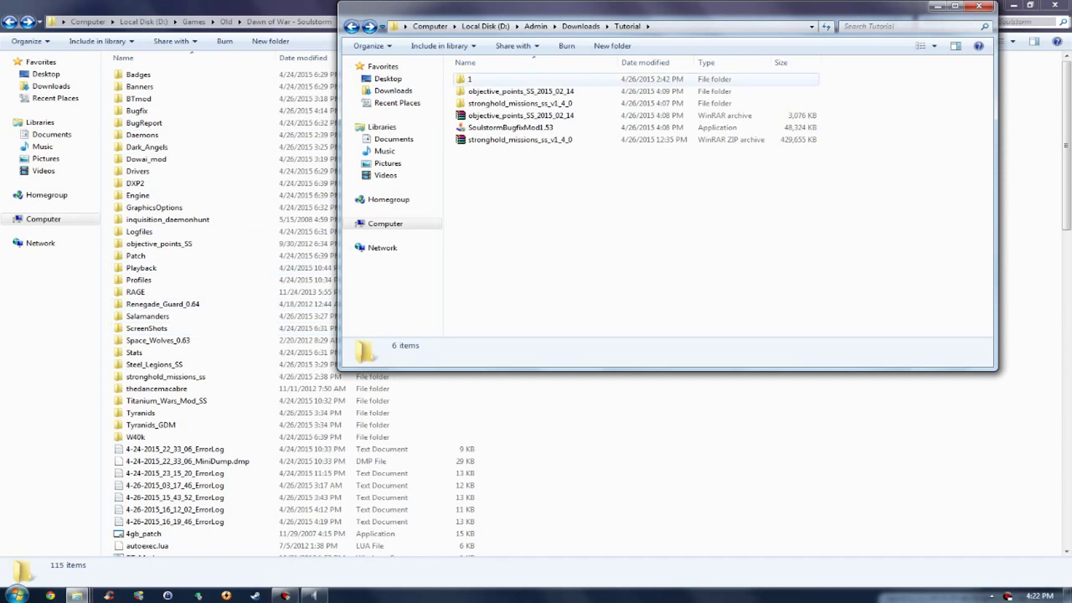
# Copy the objective_points_SS folder and module file from objective_points_SS_2015_02_14 into the Dawn of War - Soulstorm folder.
pyautogui.doubleClick(520, 91)
pyautogui.moveTo(585, 142); pyautogui.dragTo(492, 84)
pyautogui.rightClick(489, 89)
pyautogui.click(518, 253)
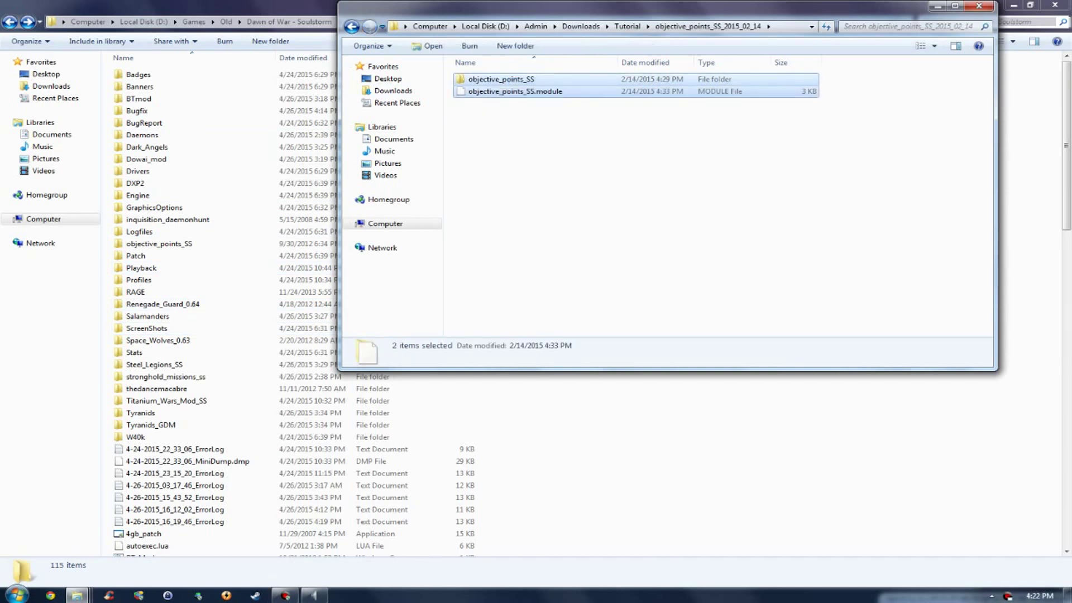
pyautogui.rightClick(691, 421)
pyautogui.click(720, 336)
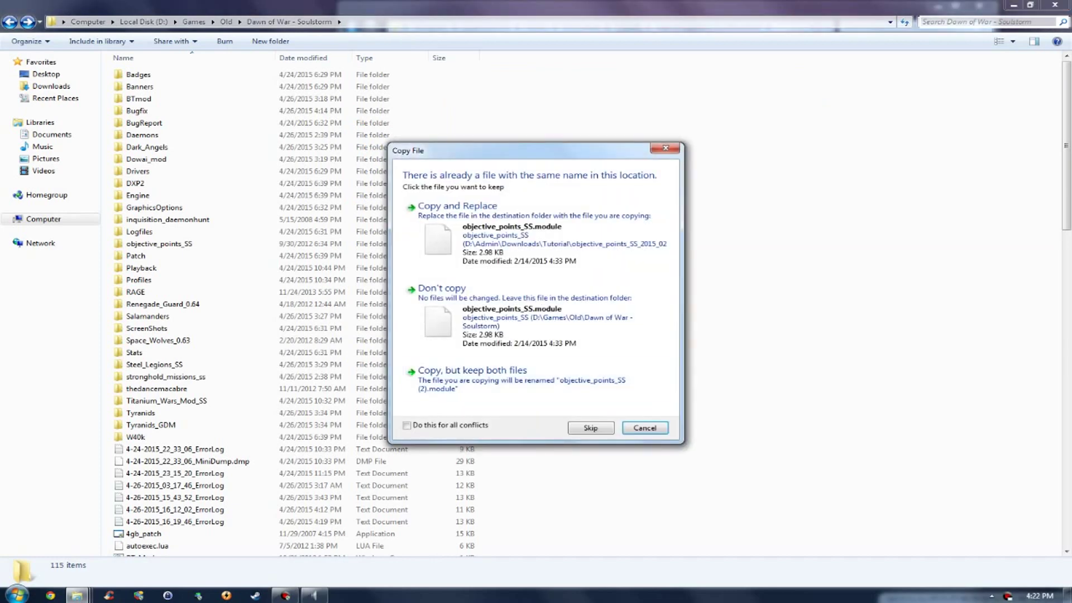
# Replace the existing objective_points_SS files for all conflicts and bring the objective_points_SS_2015_02_14 folder window back to the front.
pyautogui.click(406, 425)
pyautogui.click(534, 233)
pyautogui.click(423, 425)
pyautogui.press('Return')
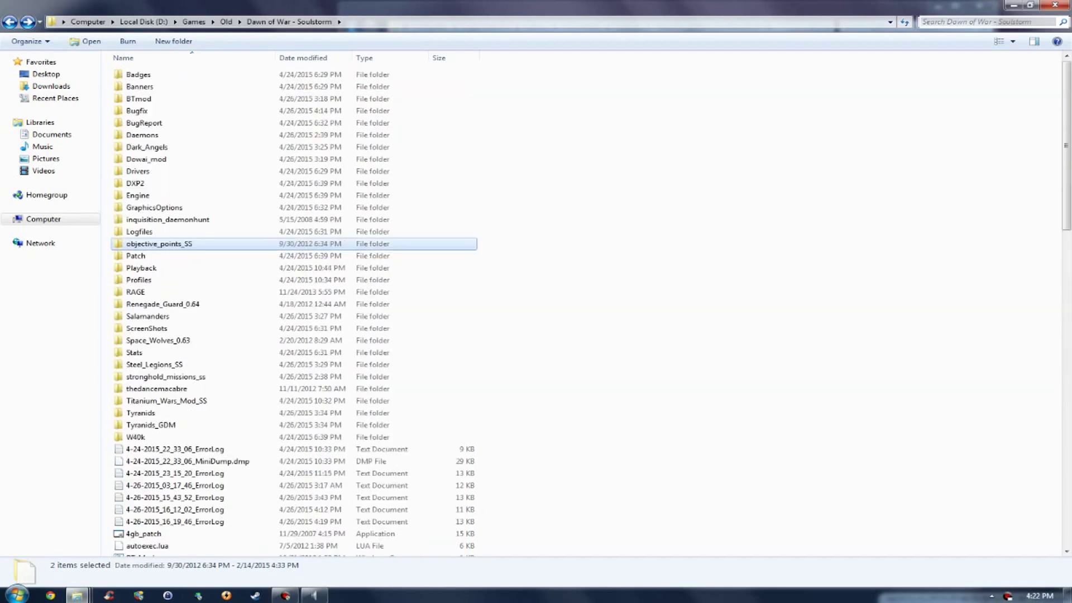
pyautogui.moveTo(77, 595)
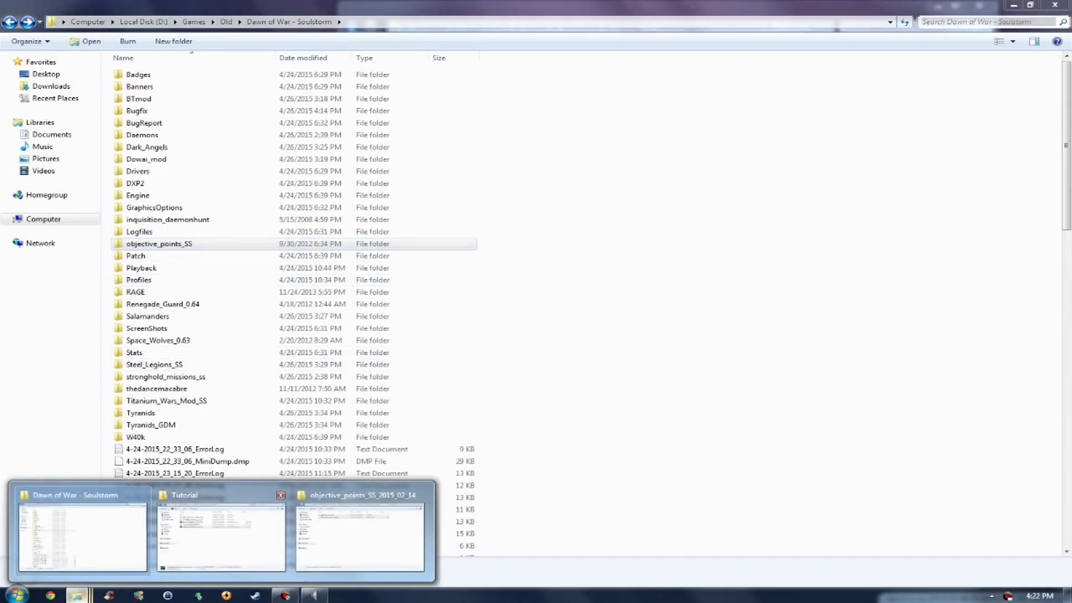
pyautogui.click(358, 533)
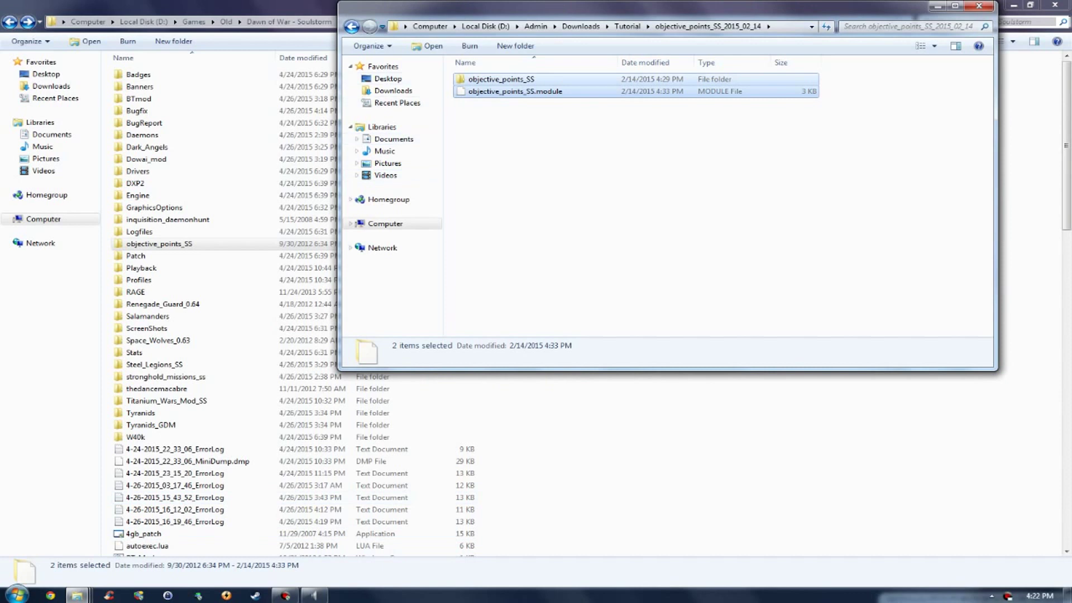
# Run the SoulstormBugfixMod1.53 installer from the Tutorial folder and accept its license terms.
pyautogui.click(352, 27)
pyautogui.click(510, 127)
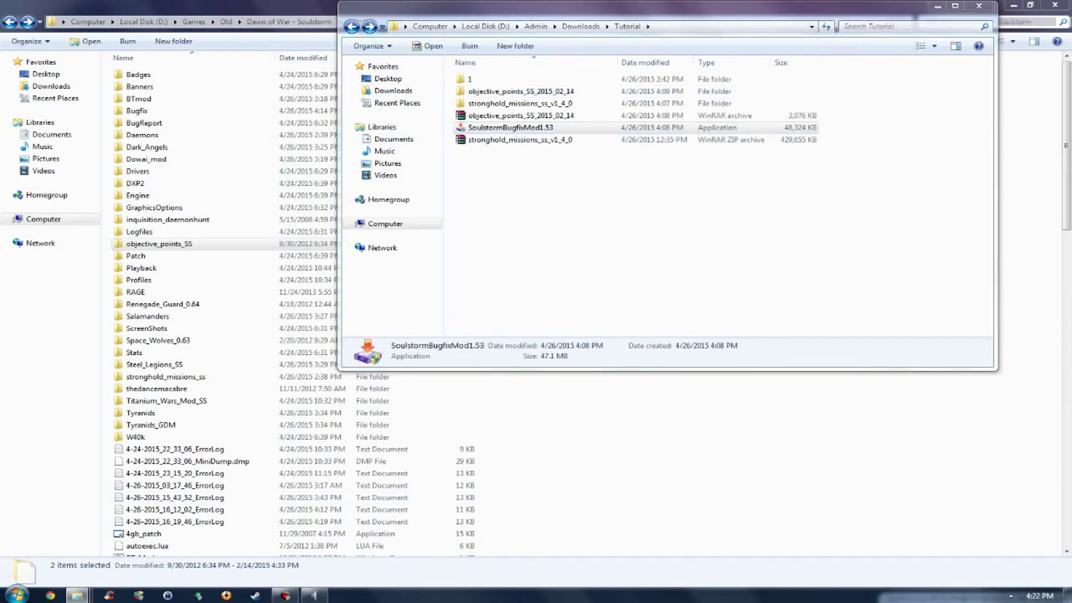
pyautogui.press('Return')
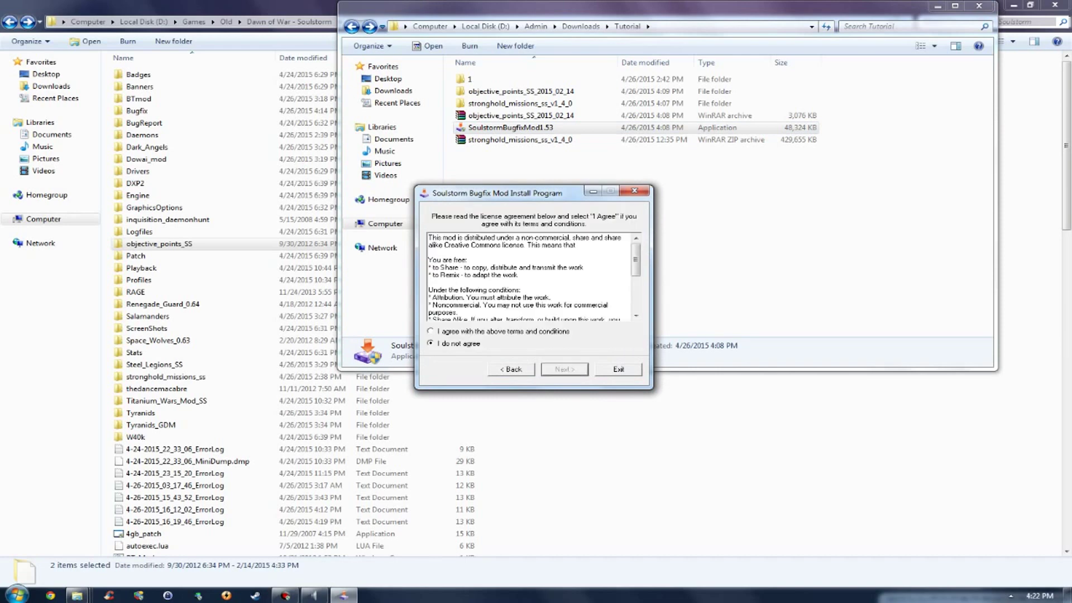
pyautogui.click(430, 331)
pyautogui.press('Return')
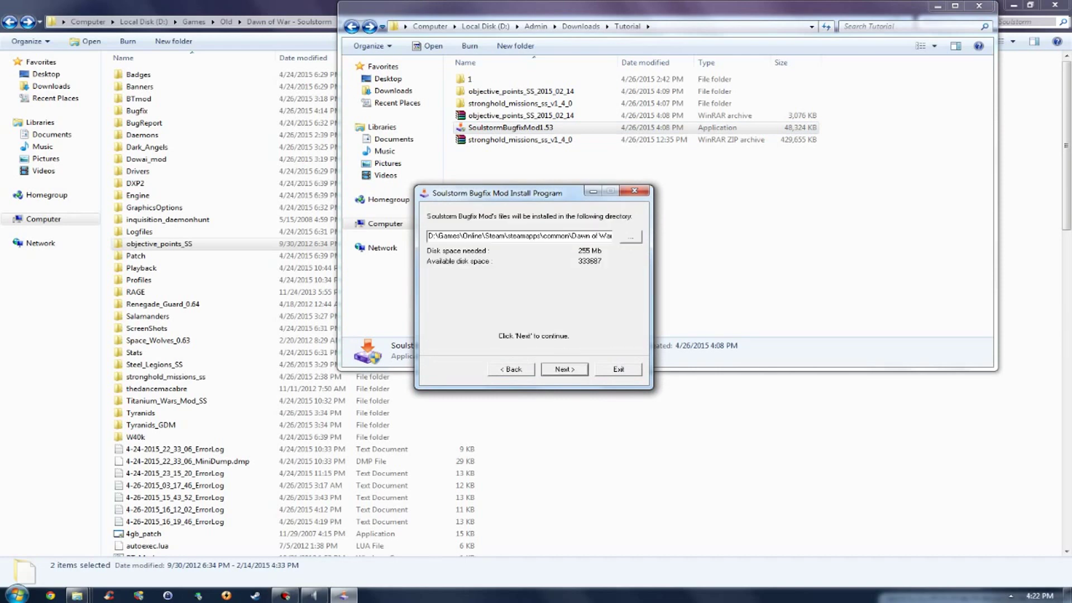
# Choose the Dawn of War Soulstorm folder as the install directory and start installing the Bugfix mod.
pyautogui.press('Tab')
pyautogui.press('Return')
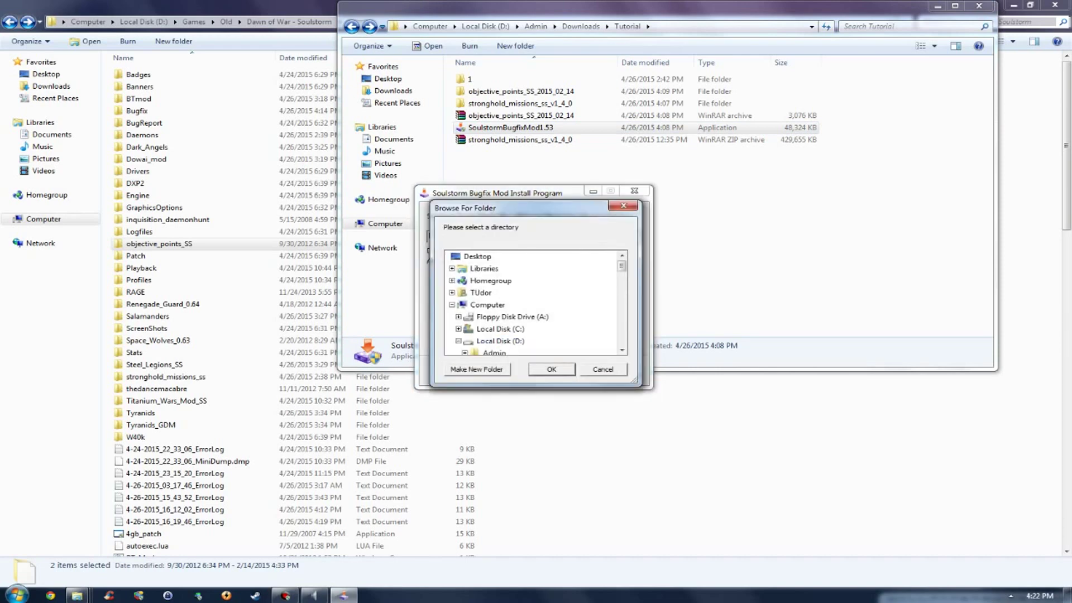
pyautogui.moveTo(621, 265); pyautogui.dragTo(622, 319)
pyautogui.press('Right')
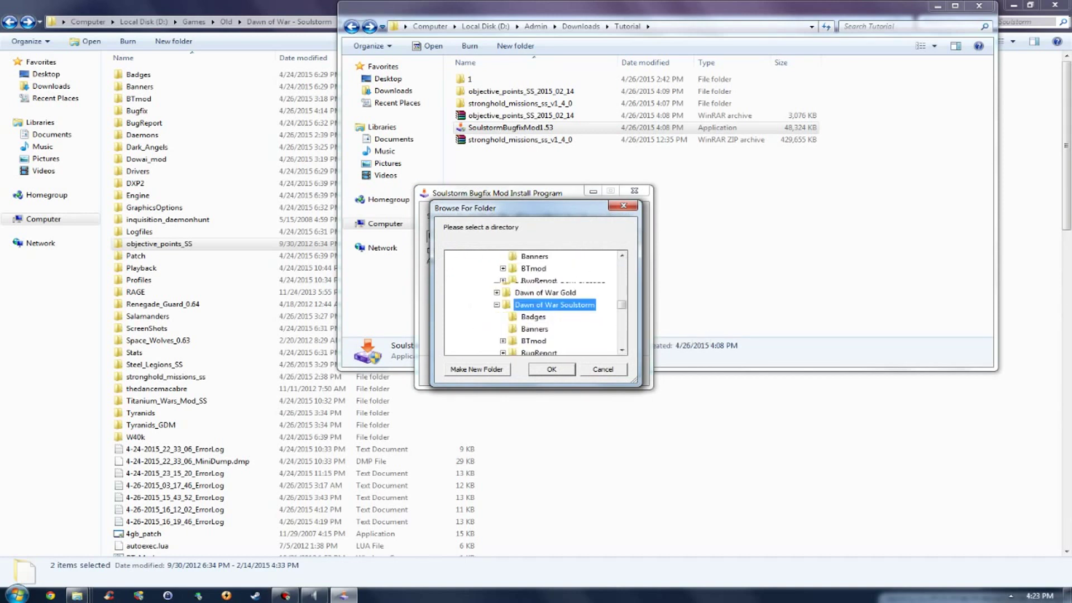
pyautogui.scroll(-5, 530, 302)
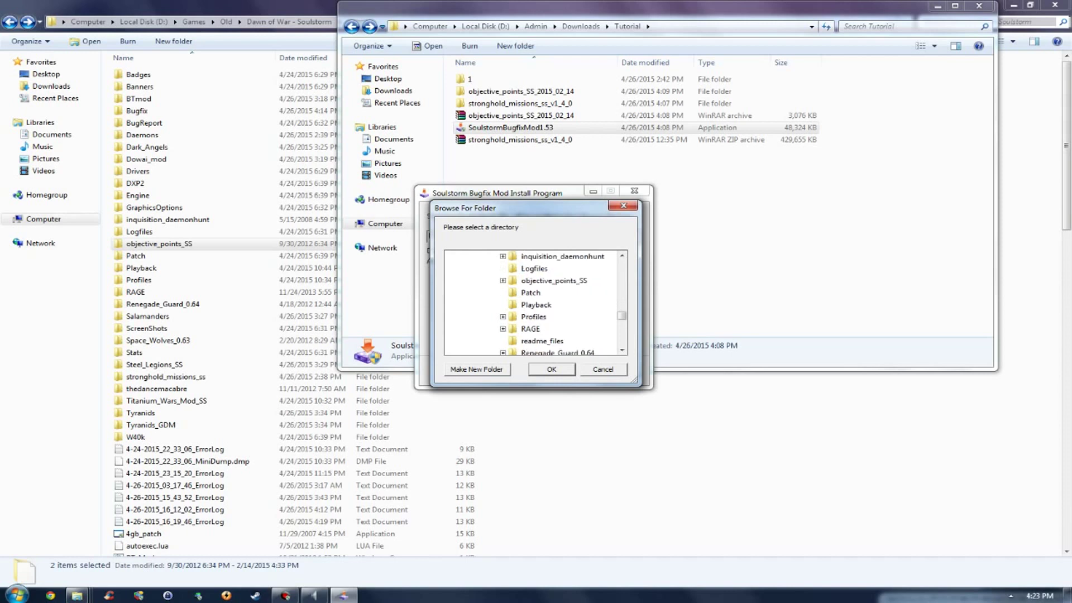
pyautogui.press('Return')
pyautogui.click(563, 369)
pyautogui.click(563, 369)
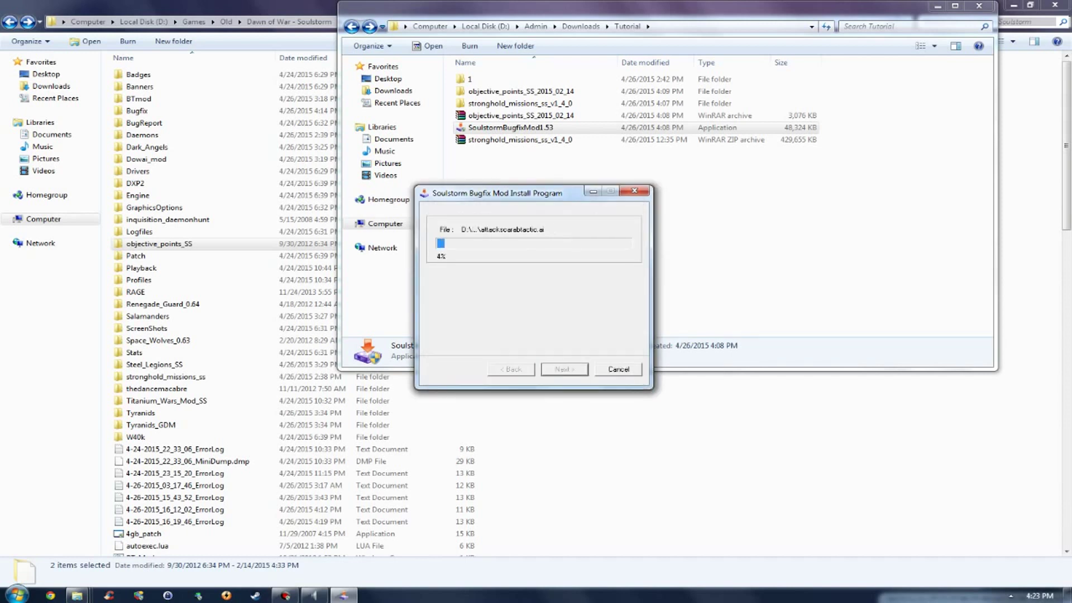
# Open stronghold_missions_ss_readme.txt from the stronghold_missions_ss_v1_4_0 archive and find the required mods in its setup instructions.
pyautogui.click(519, 140)
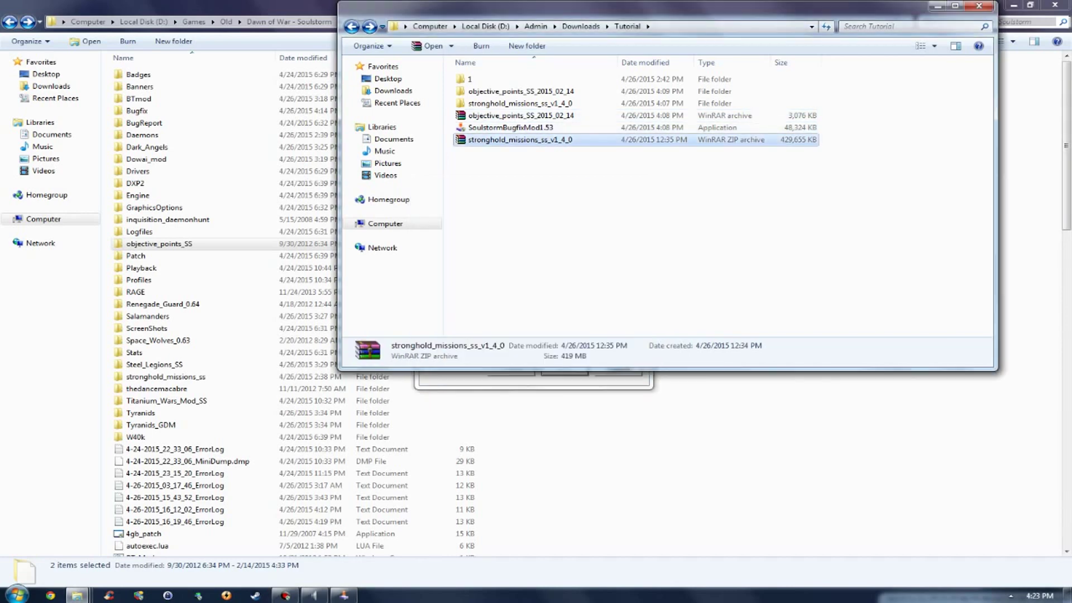
pyautogui.press('Return')
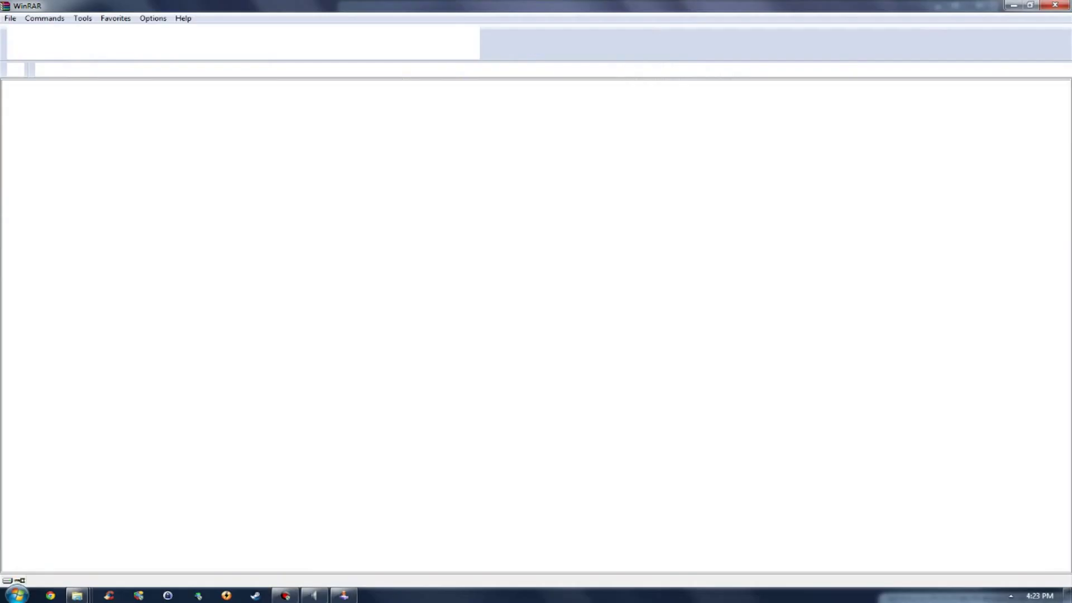
pyautogui.doubleClick(74, 133)
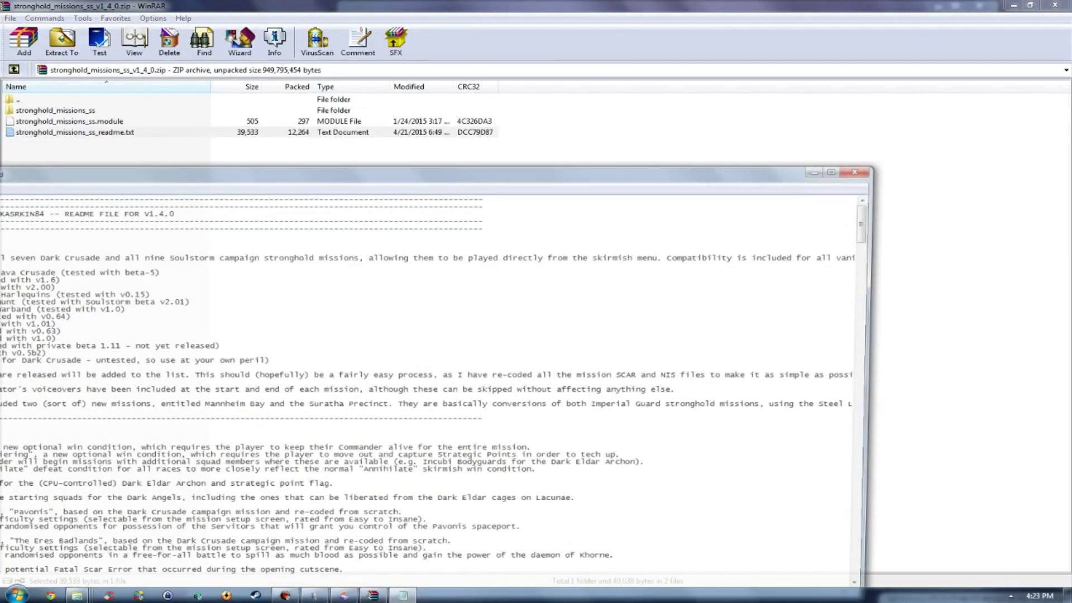
pyautogui.moveTo(390, 172); pyautogui.dragTo(525, 49)
pyautogui.moveTo(1009, 100); pyautogui.dragTo(1009, 357)
pyautogui.scroll(15, 502, 268)
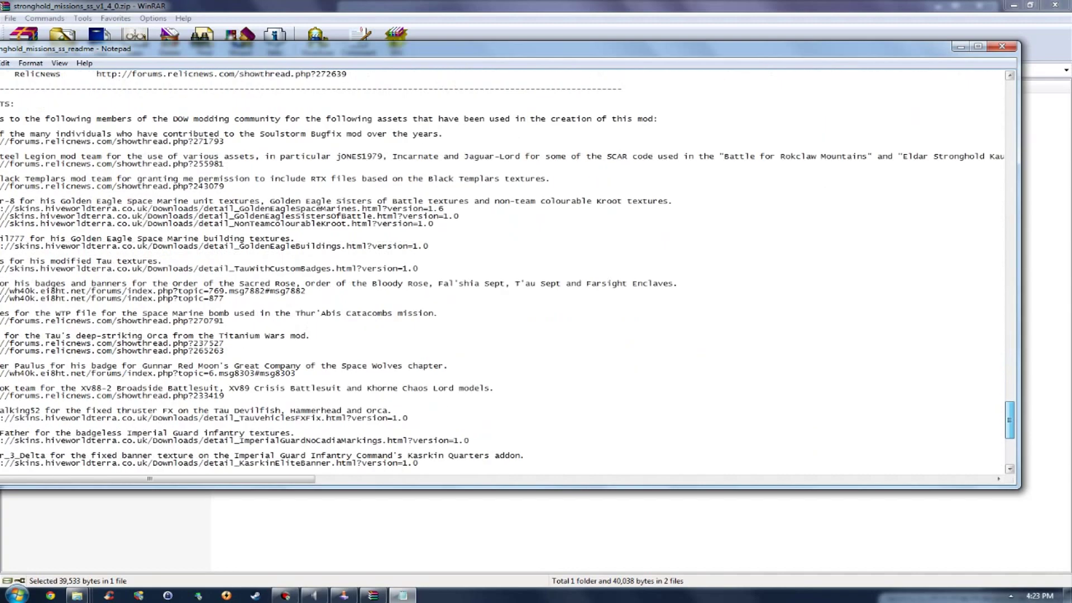
pyautogui.moveTo(525, 49); pyautogui.dragTo(793, 72)
pyautogui.scroll(-13, 656, 293)
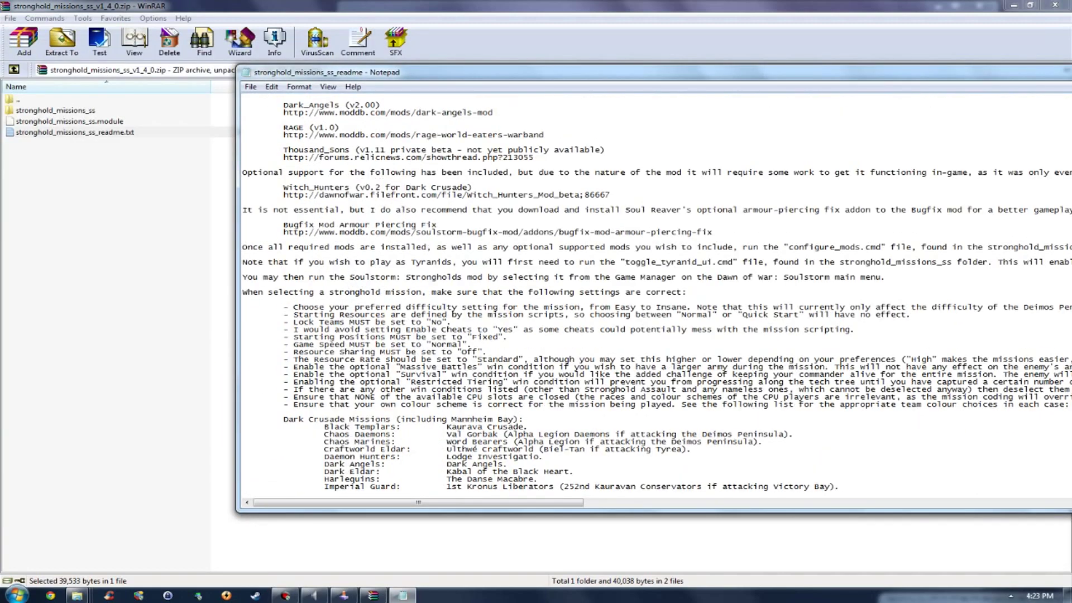
pyautogui.scroll(20, 656, 293)
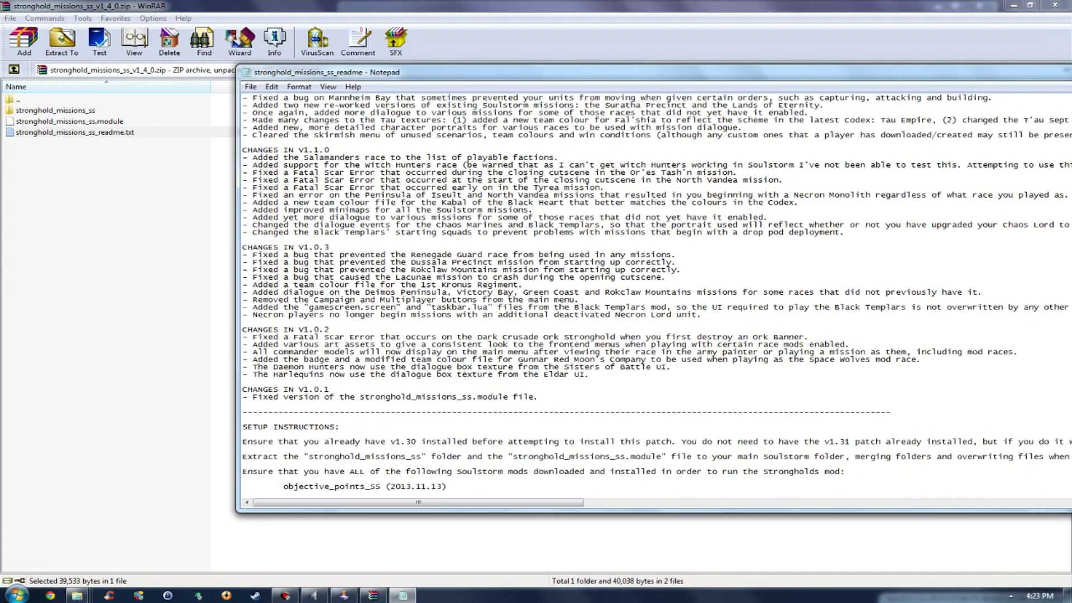
pyautogui.scroll(-16, 657, 293)
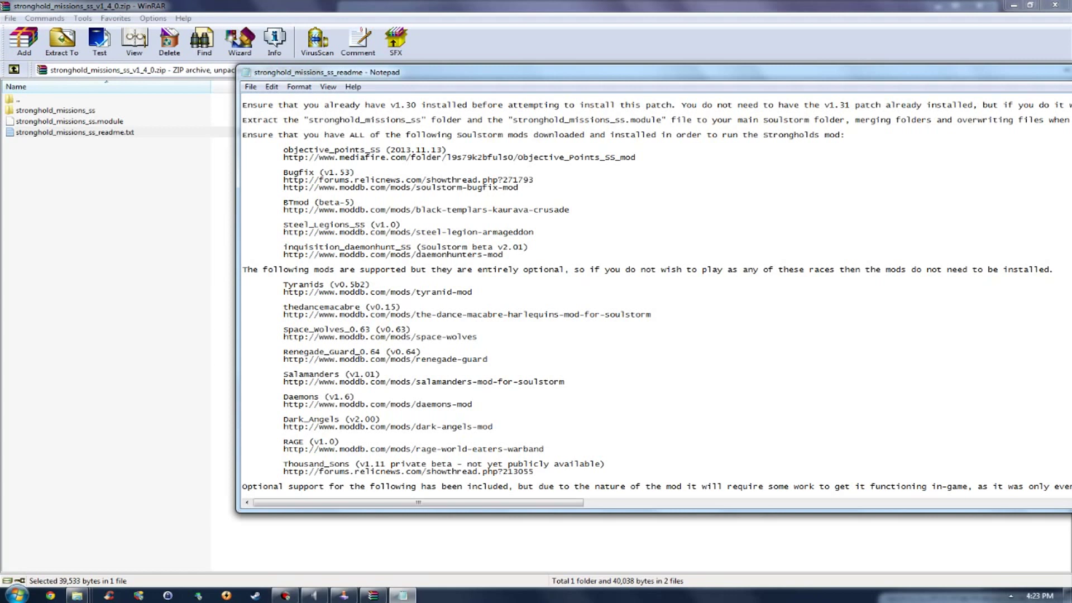
# Examine the readme's lists of required and optional mods, from objective_points_SS and Bugfix to the supported race mods.
pyautogui.moveTo(258, 135); pyautogui.dragTo(431, 158)
pyautogui.click(354, 150)
pyautogui.moveTo(355, 173); pyautogui.dragTo(351, 202)
pyautogui.moveTo(294, 231); pyautogui.dragTo(370, 232)
pyautogui.moveTo(288, 246); pyautogui.dragTo(437, 255)
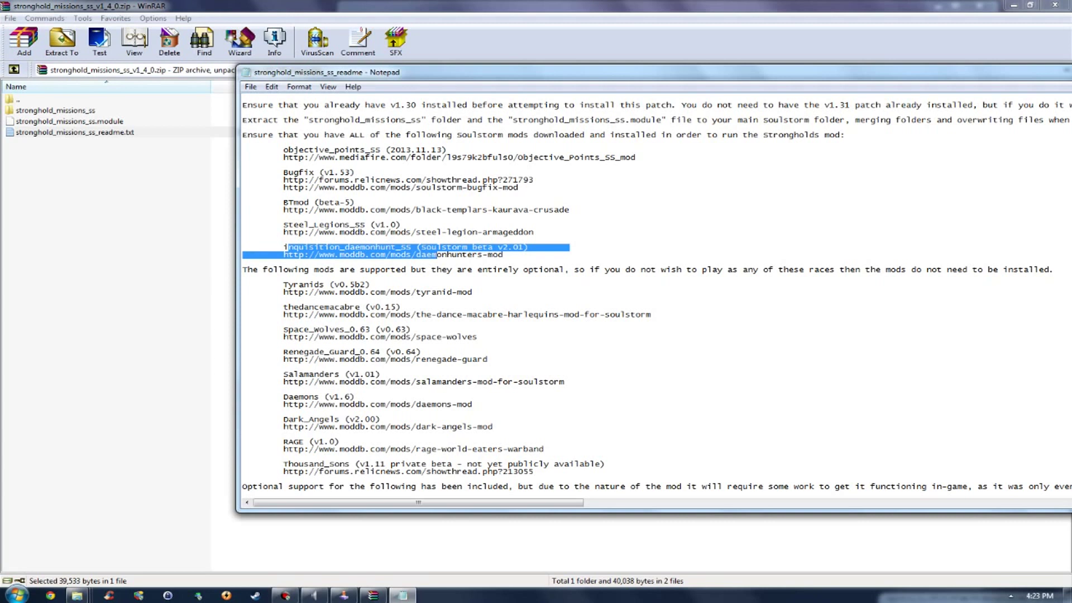
pyautogui.click(242, 277)
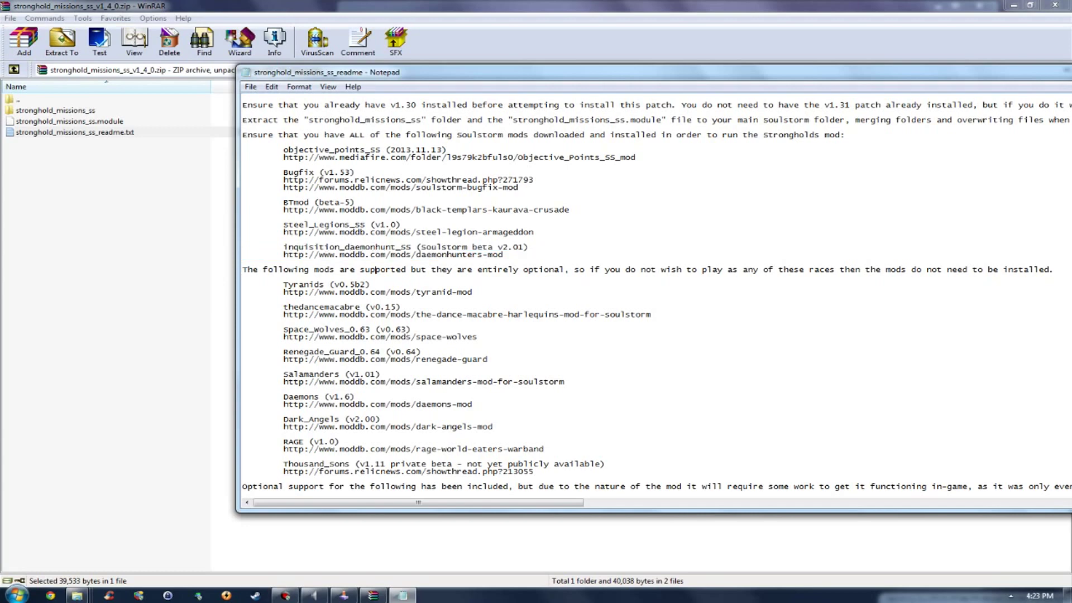
pyautogui.scroll(-3, 657, 293)
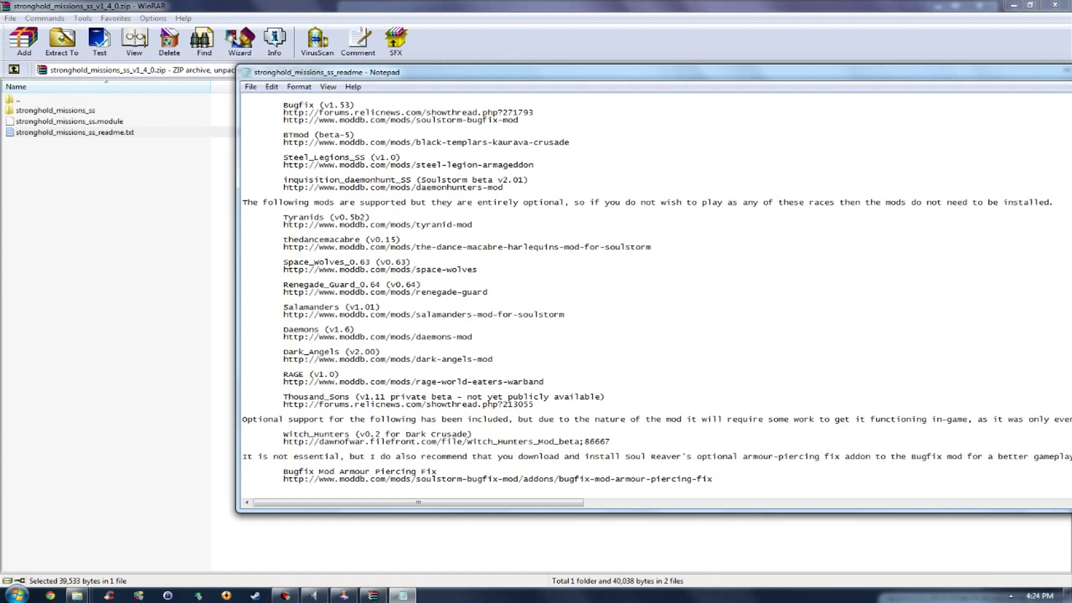
pyautogui.scroll(5, 375, 314)
pyautogui.moveTo(528, 292); pyautogui.dragTo(330, 232)
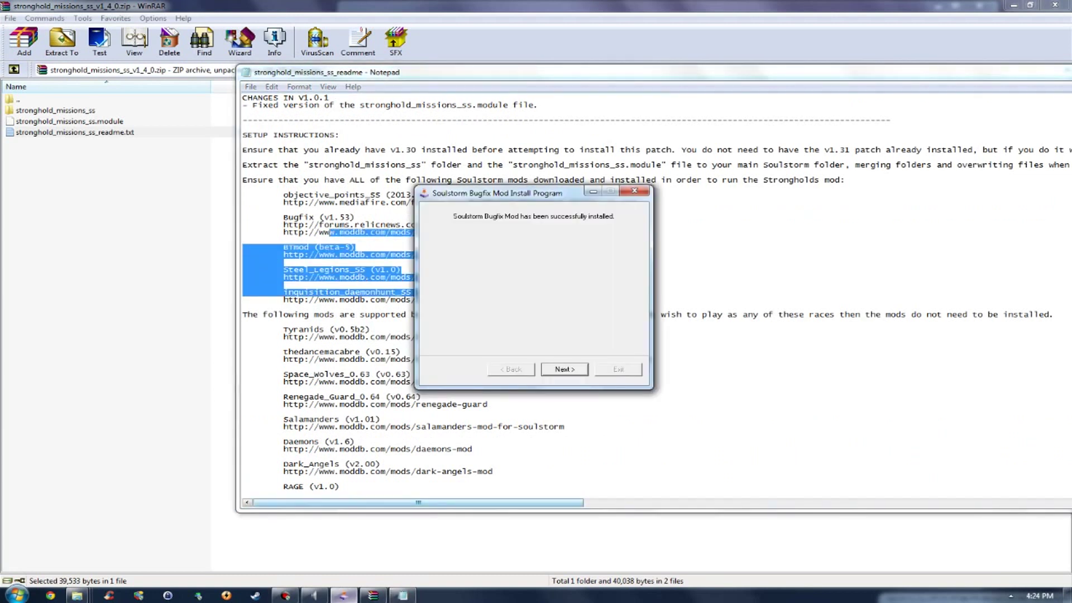
# Finish and exit the Soulstorm Bugfix Mod installer, and restore the WinRAR archive to a smaller window.
pyautogui.press('Return')
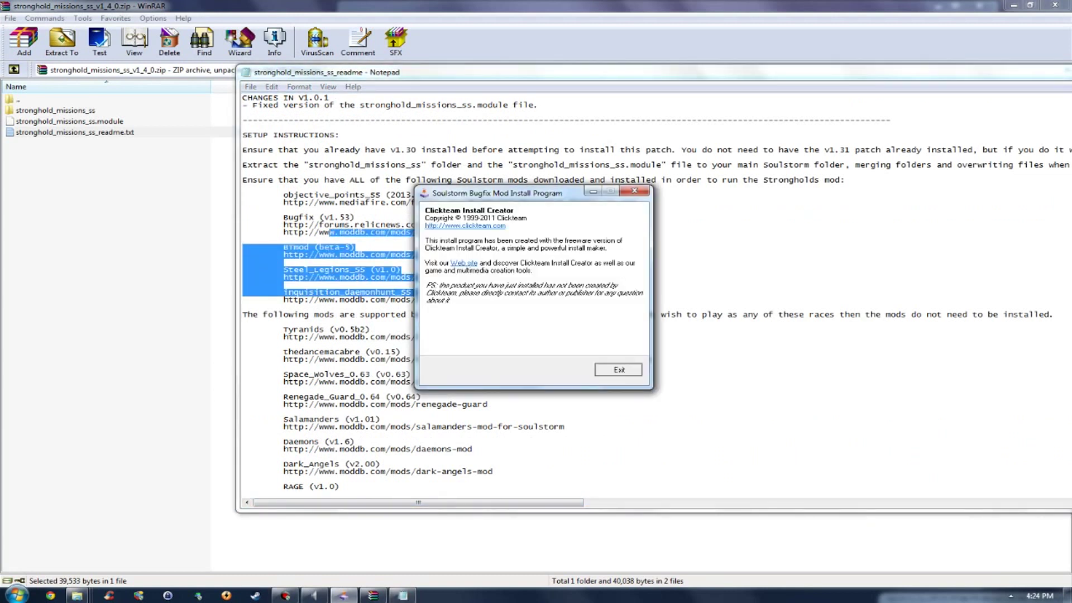
pyautogui.press('Return')
pyautogui.moveTo(393, 6); pyautogui.dragTo(366, 244)
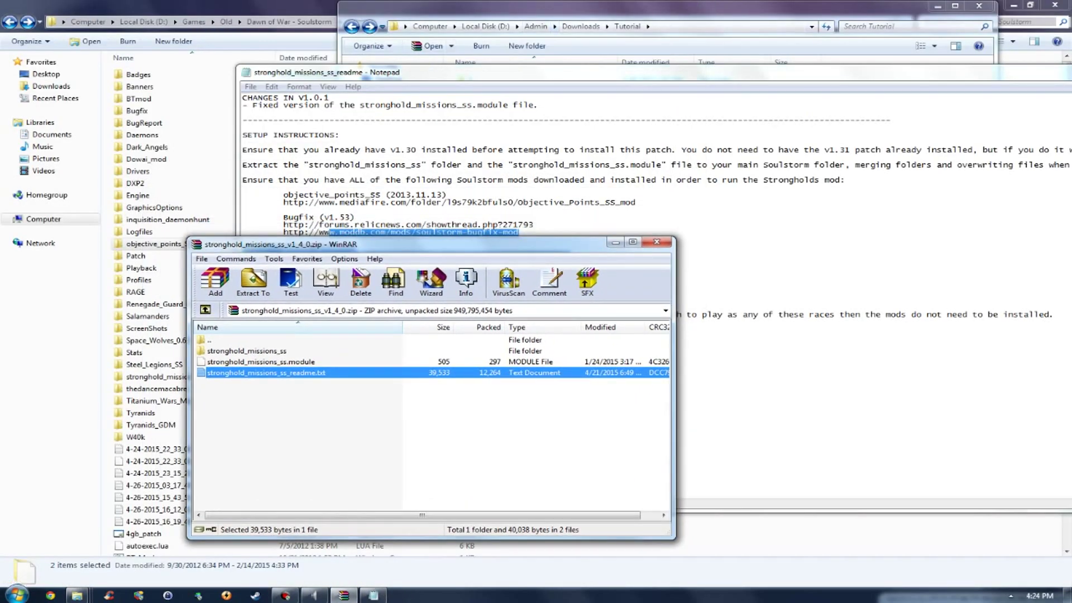
# Bring the readme back to the front and go over its BTmod, Steel_Legions_SS and inquisition_daemonhunt_SS entries.
pyautogui.click(373, 128)
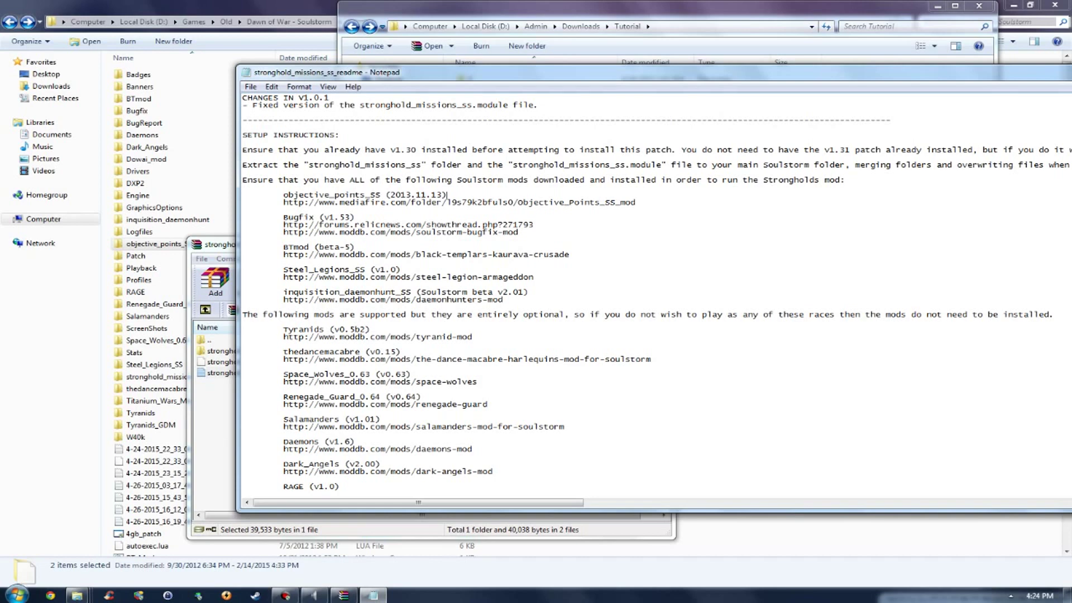
pyautogui.moveTo(283, 246); pyautogui.dragTo(355, 247)
pyautogui.moveTo(288, 270); pyautogui.dragTo(400, 270)
pyautogui.moveTo(288, 292); pyautogui.dragTo(242, 292)
pyautogui.scroll(-6, 284, 150)
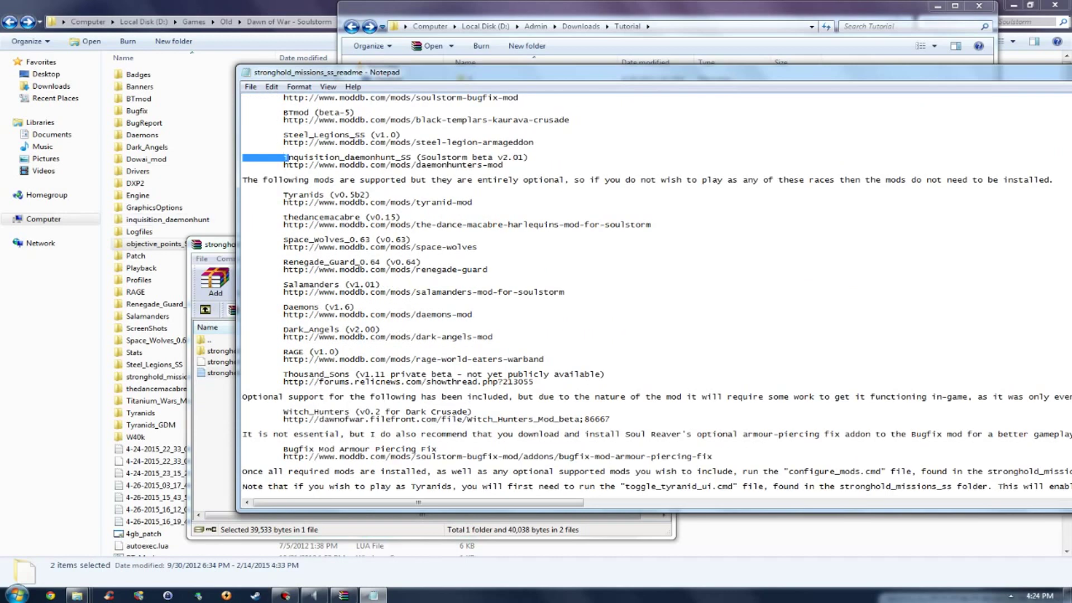
# Check the Dawn of War - Soulstorm folder for the folders and module files of the mods listed in the readme.
pyautogui.hotkey('alt', 'Tab')
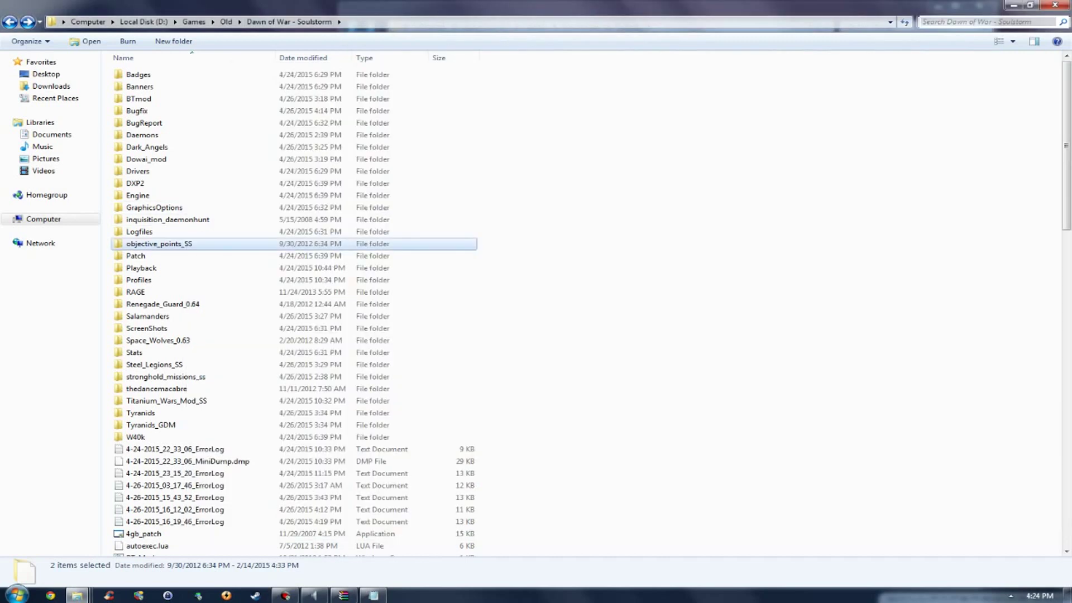
pyautogui.scroll(-10, 294, 296)
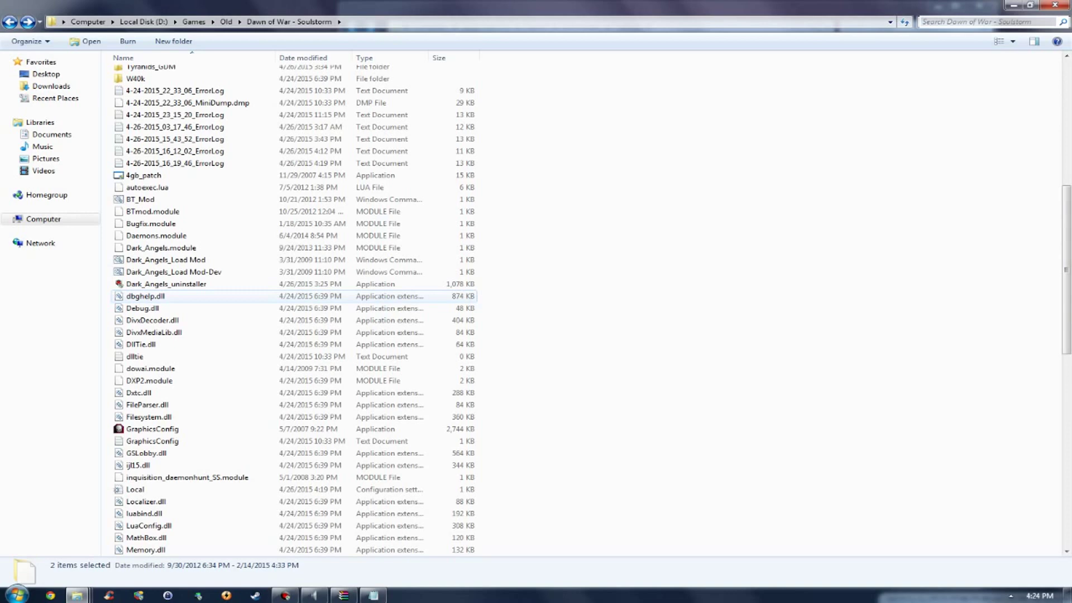
pyautogui.click(374, 595)
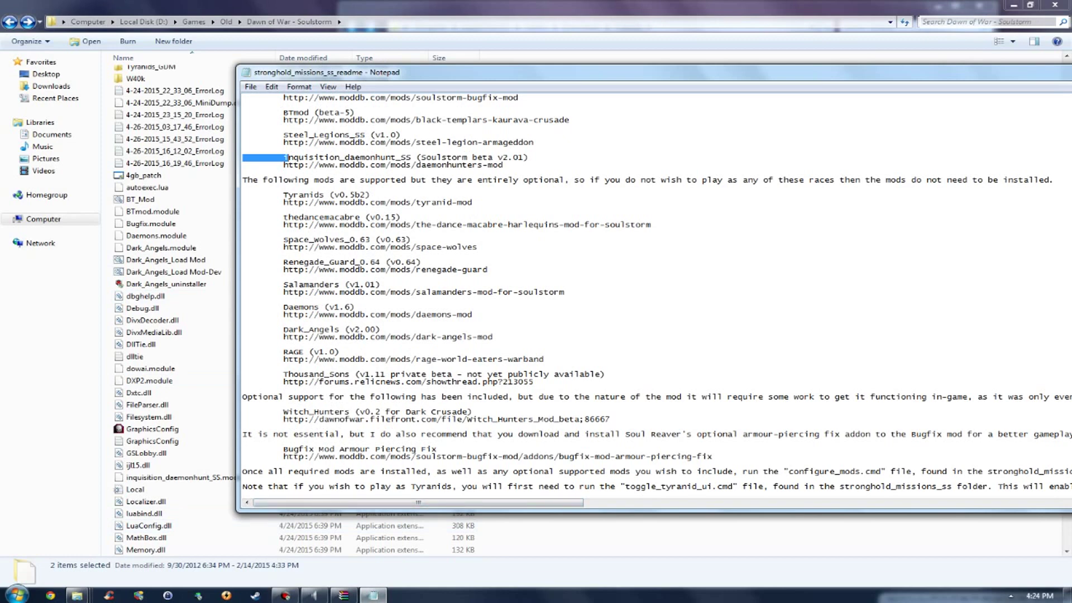
pyautogui.click(154, 332)
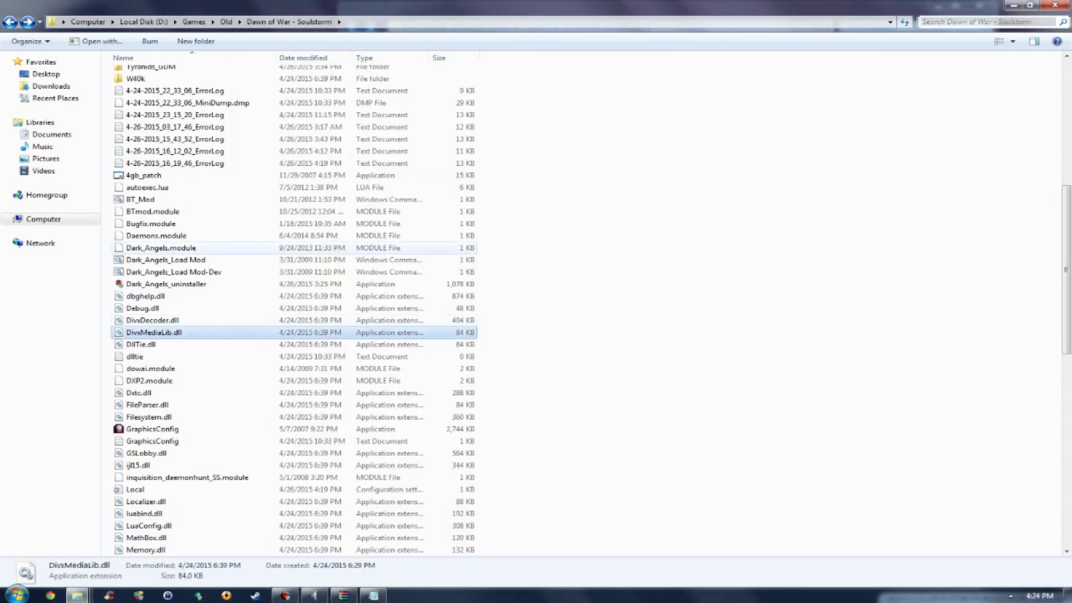
pyautogui.scroll(10, 167, 340)
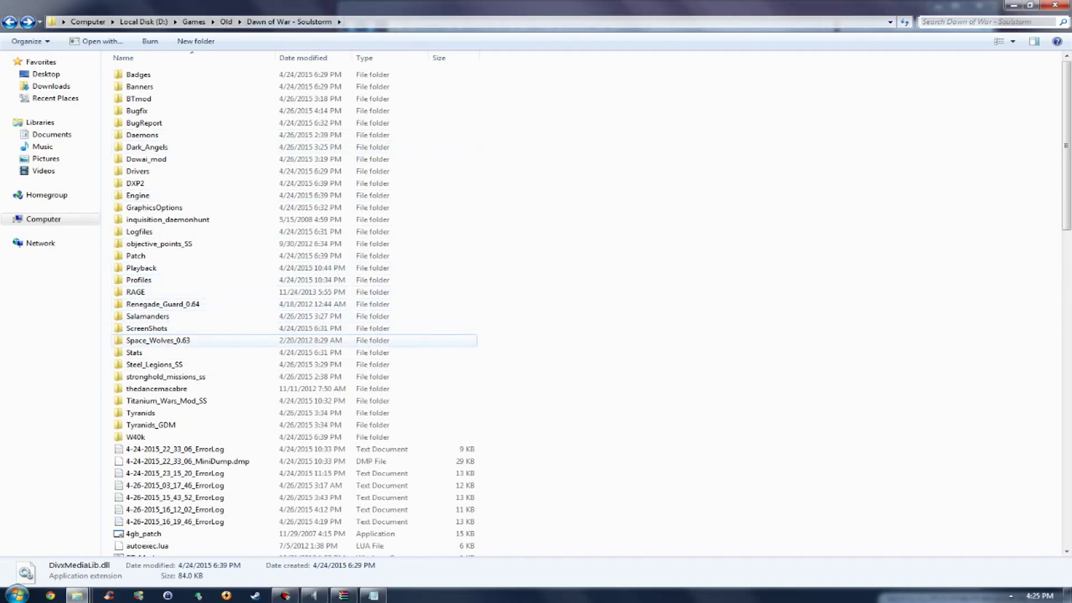
# Open the stronghold_missions_ss folder and locate the configure_mods and toggle_tyranid_ui scripts.
pyautogui.click(168, 376)
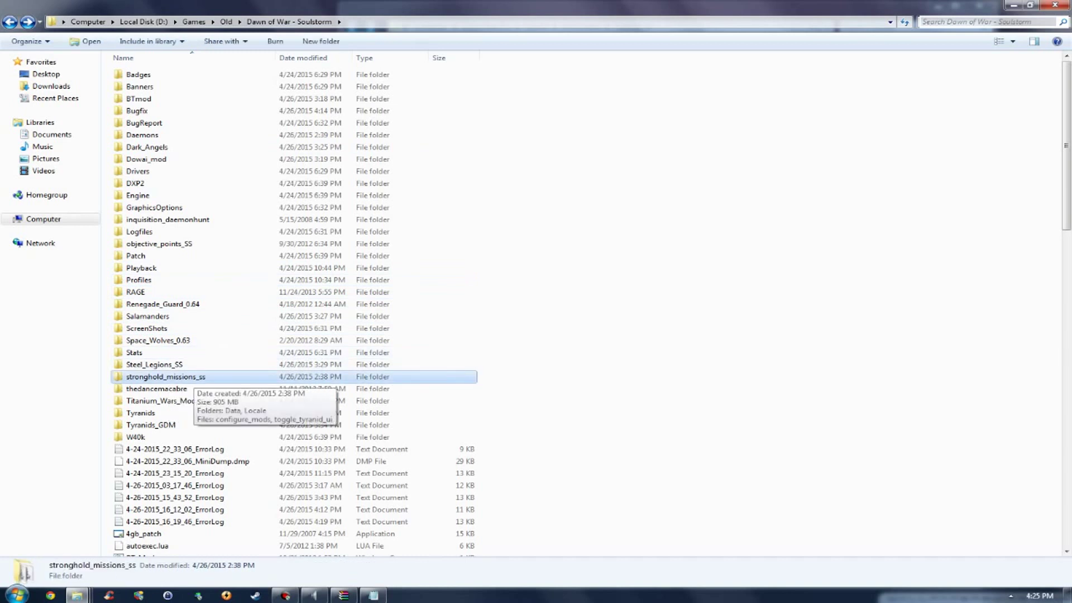
pyautogui.doubleClick(193, 377)
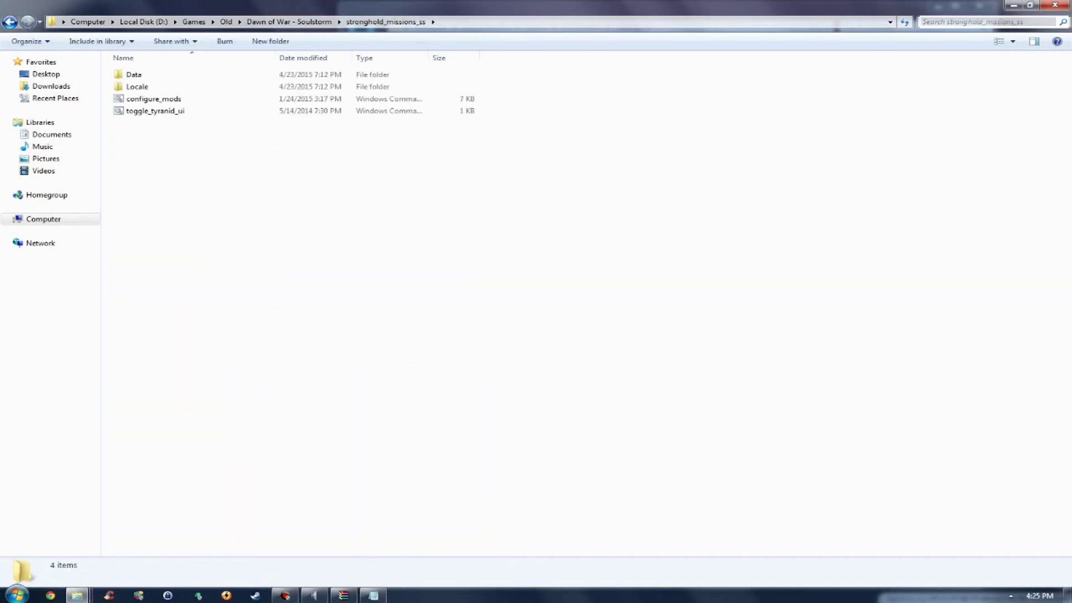
pyautogui.click(154, 99)
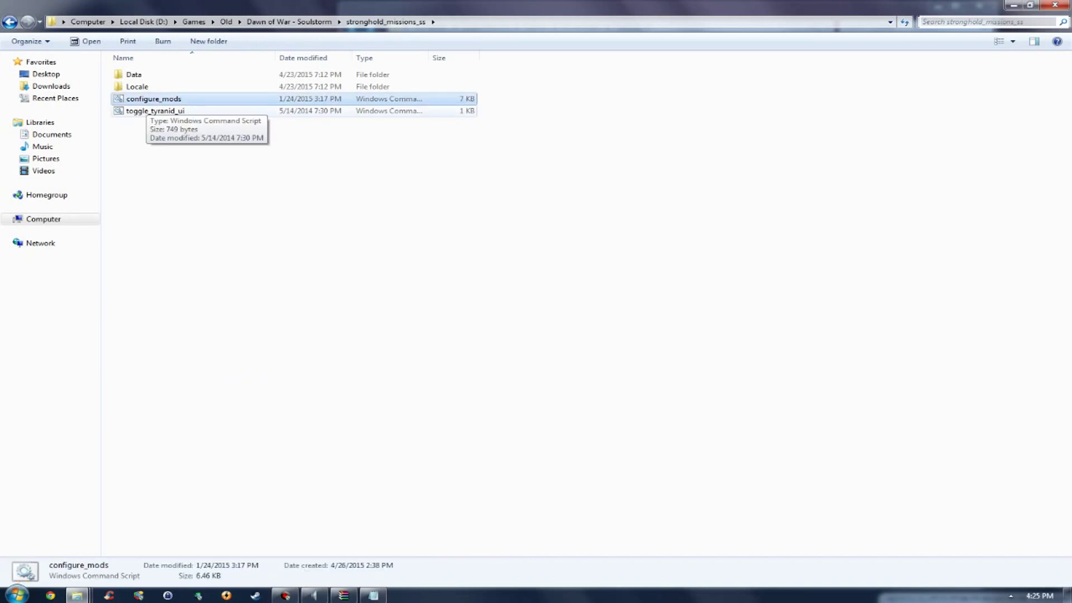
pyautogui.click(146, 111)
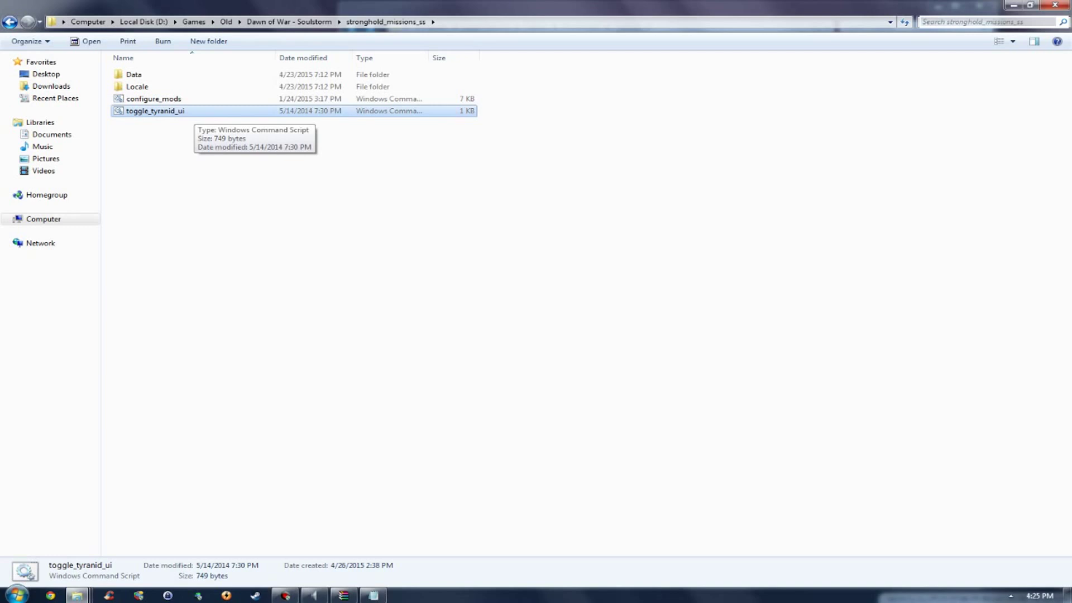
pyautogui.click(194, 139)
pyautogui.hotkey('ctrl', 'space')
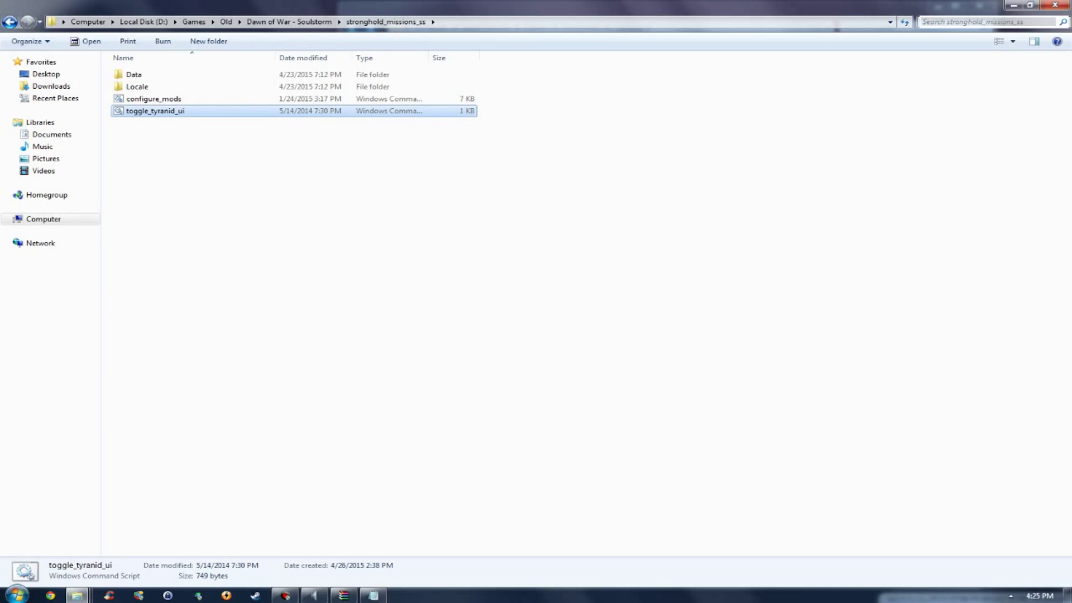
# Read the readme's full instructions for running configure_mods.cmd and toggle_tyranid_ui.cmd.
pyautogui.click(373, 595)
pyautogui.scroll(-6, 656, 293)
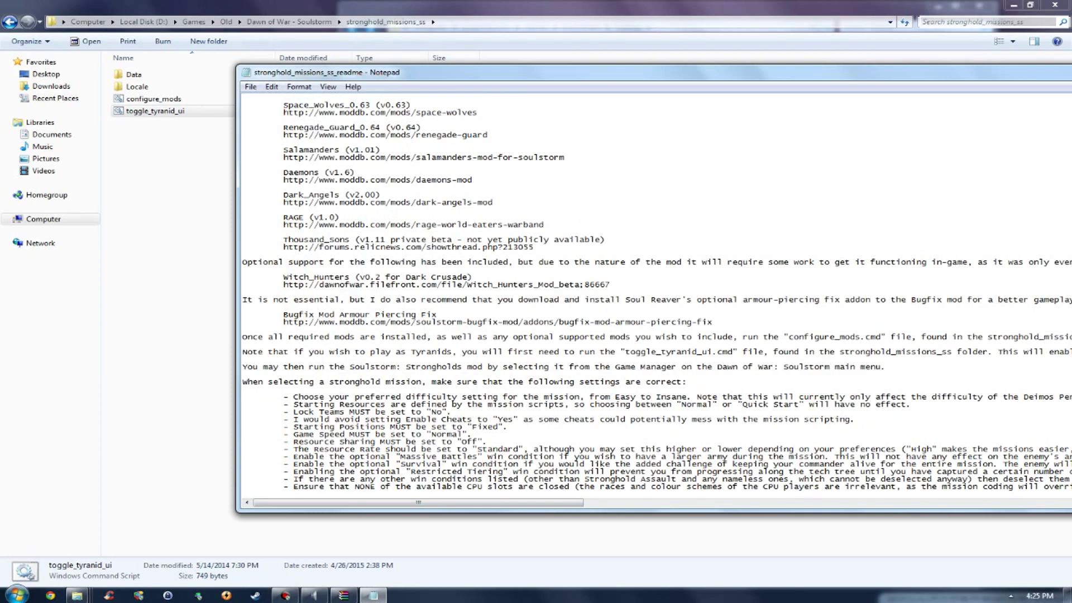
pyautogui.moveTo(502, 511); pyautogui.dragTo(502, 514)
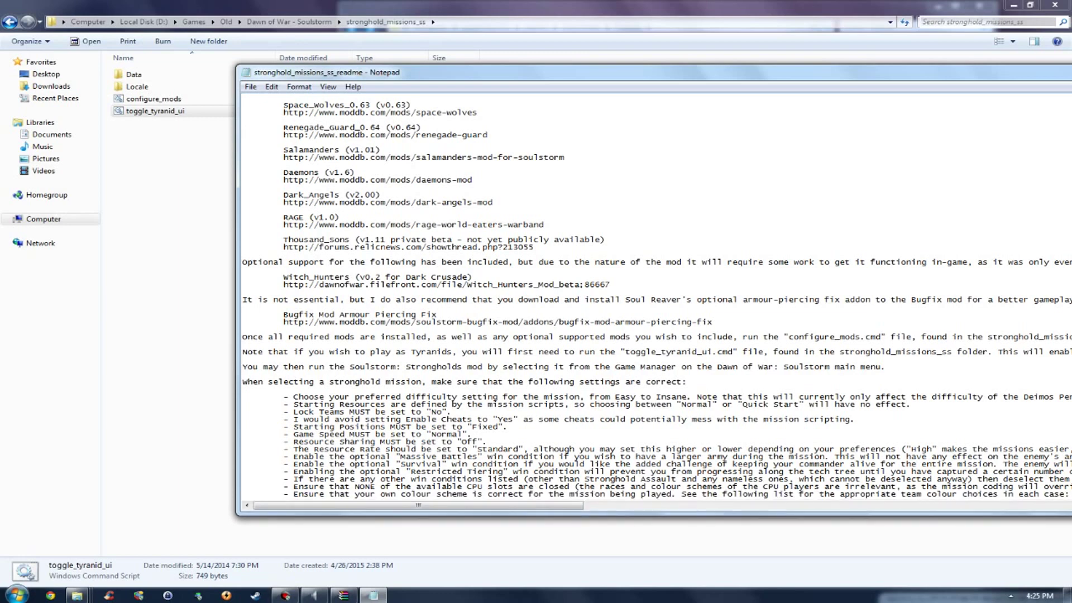
pyautogui.moveTo(418, 505); pyautogui.dragTo(593, 506)
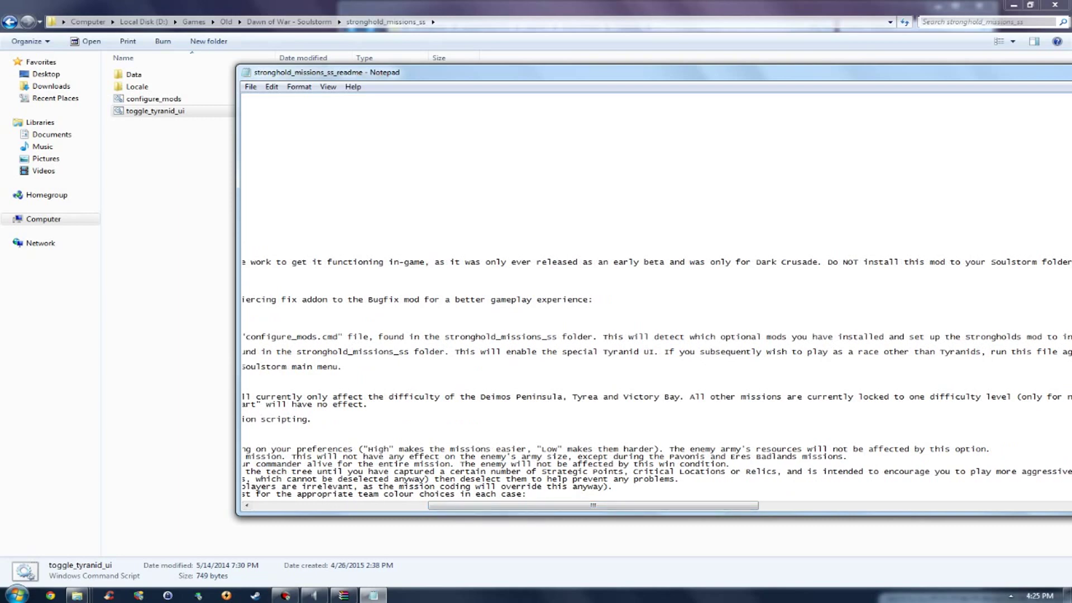
# Finish reading the readme's script instructions and run configure_mods from the stronghold_missions_ss folder, allowing it past the security warning.
pyautogui.moveTo(593, 506); pyautogui.dragTo(712, 506)
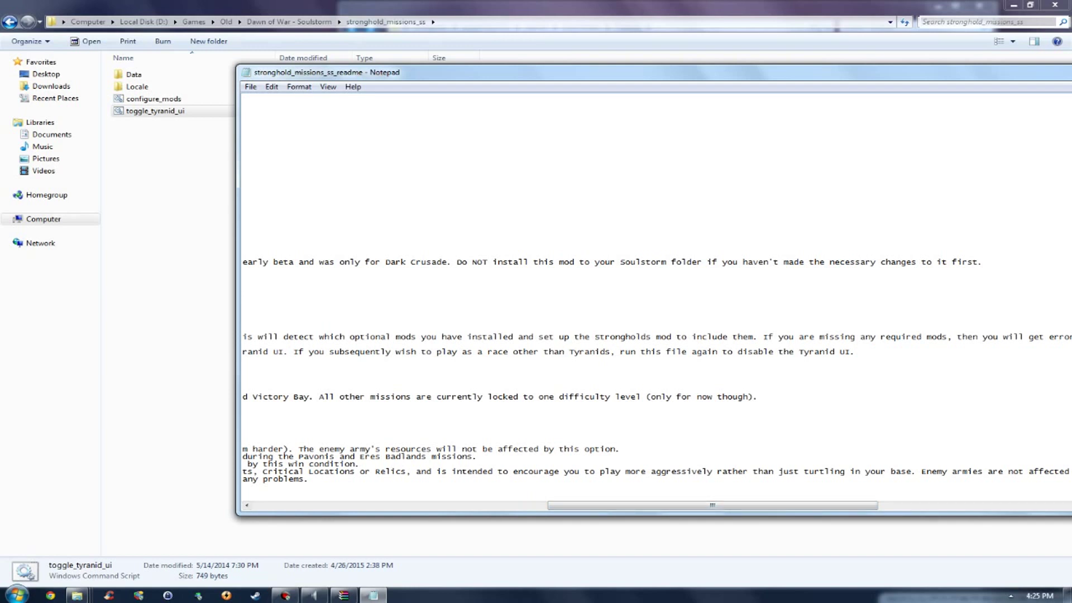
pyautogui.click(168, 279)
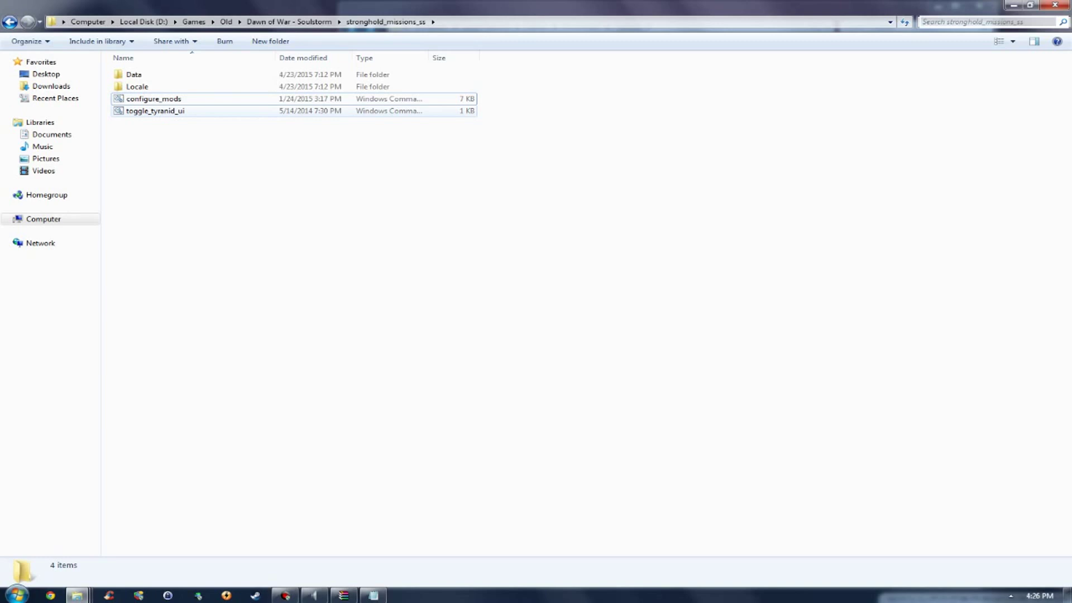
pyautogui.click(146, 98)
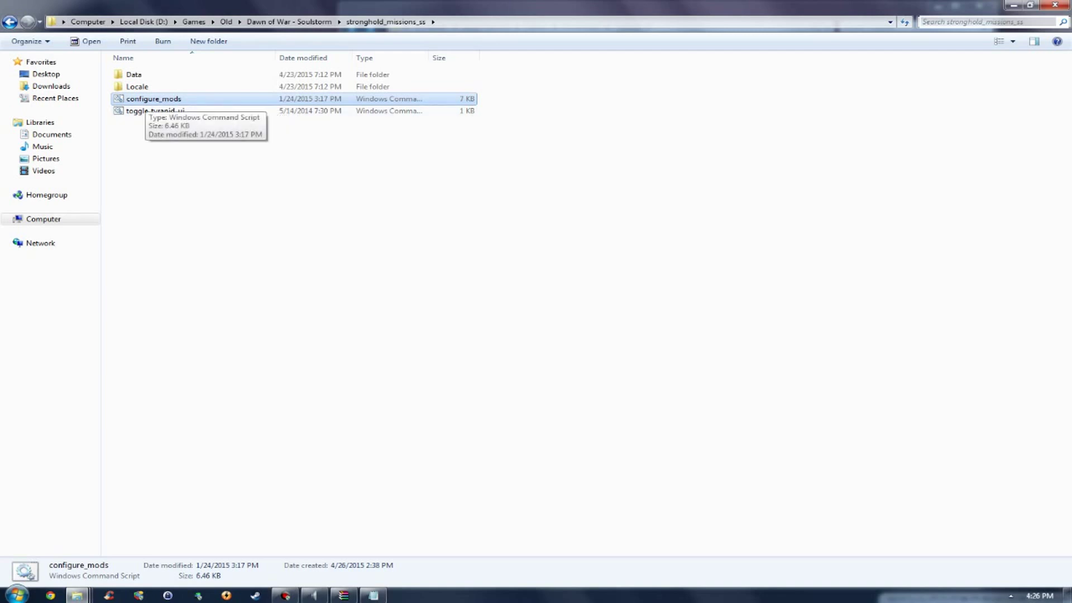
pyautogui.press('Return')
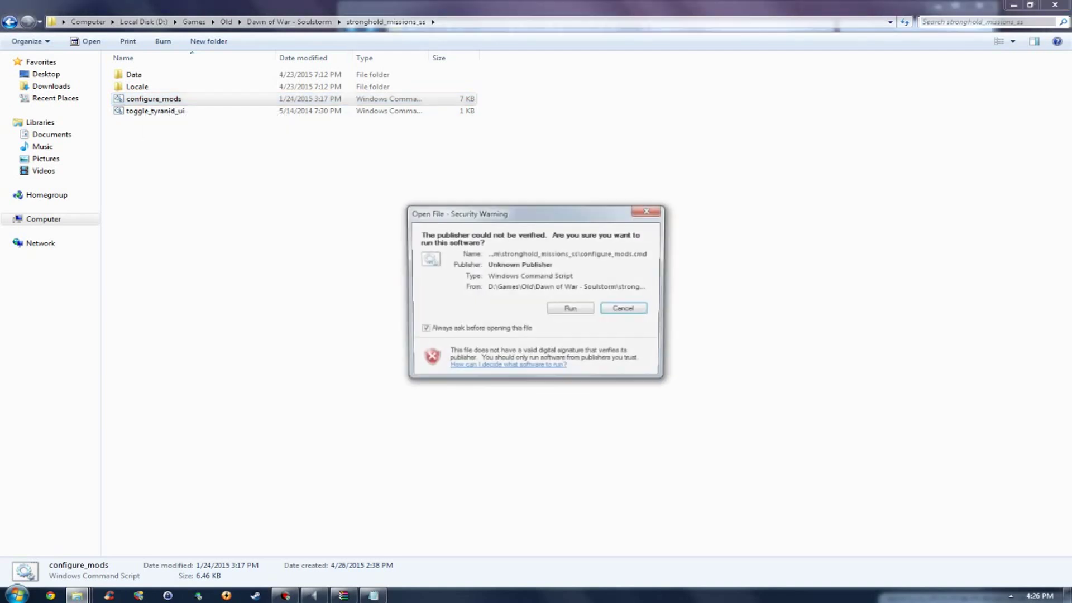
pyautogui.press('Return')
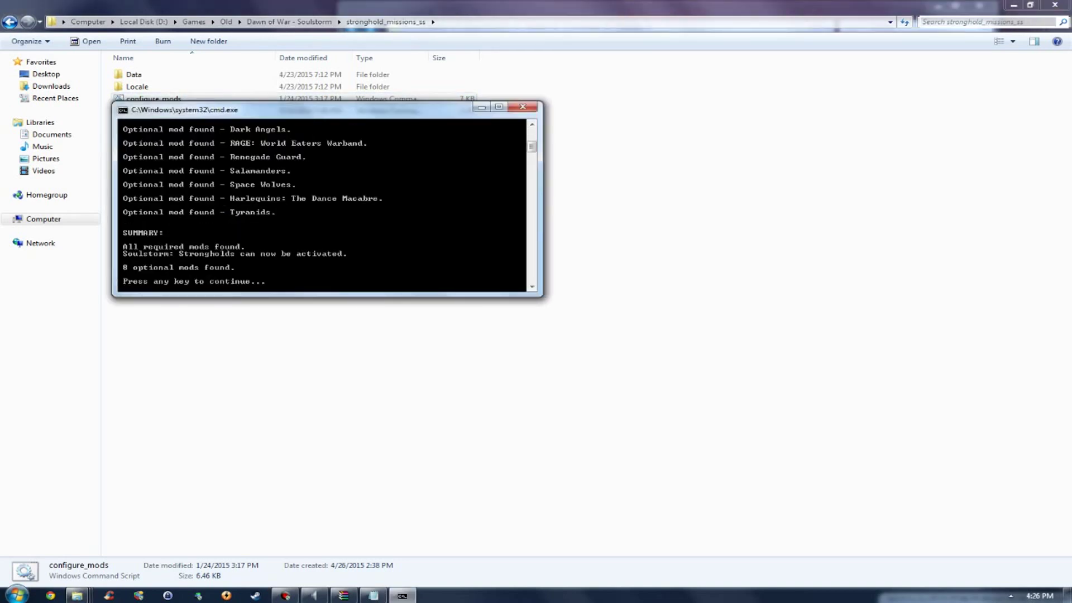
# Review the script's required mod checks, optional mod checks and summary, and close the script.
pyautogui.scroll(2, 324, 207)
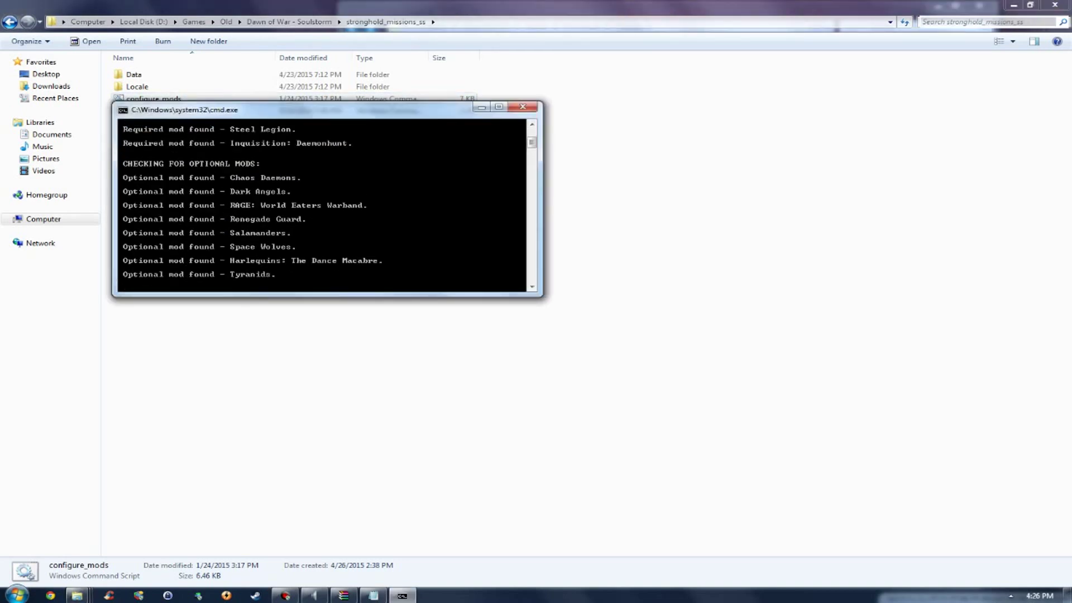
pyautogui.scroll(2, 324, 206)
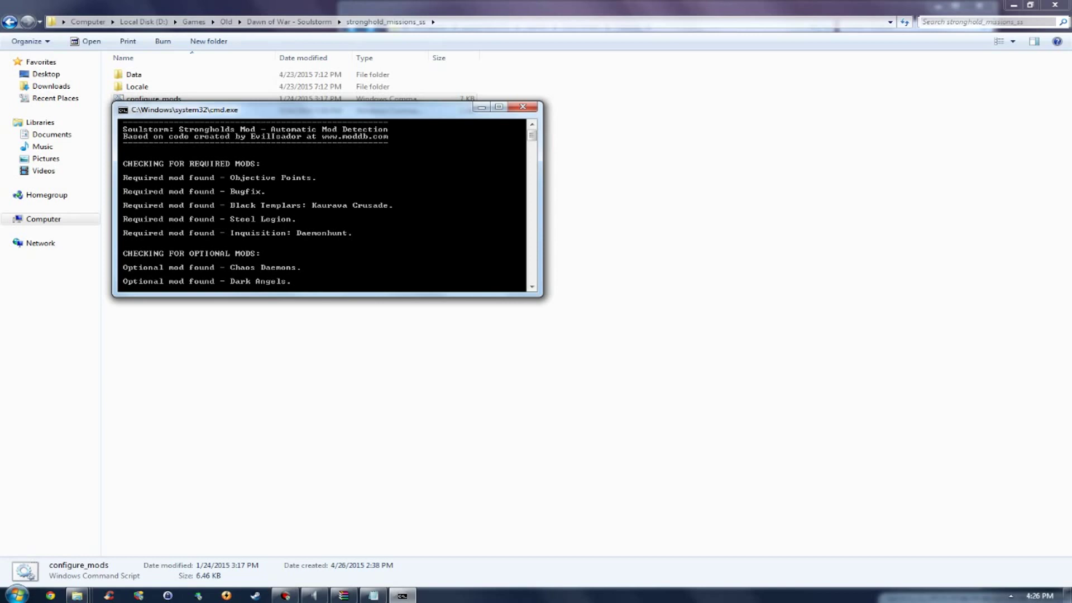
pyautogui.scroll(-2, 324, 207)
pyautogui.scroll(2, 324, 207)
pyautogui.scroll(-1, 324, 206)
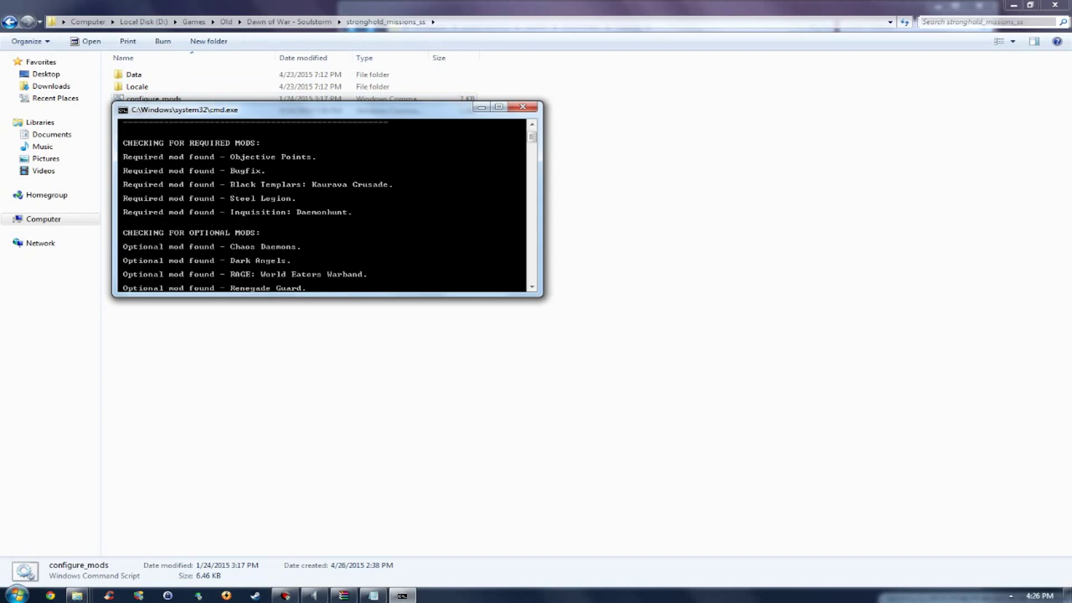
pyautogui.scroll(-2, 323, 206)
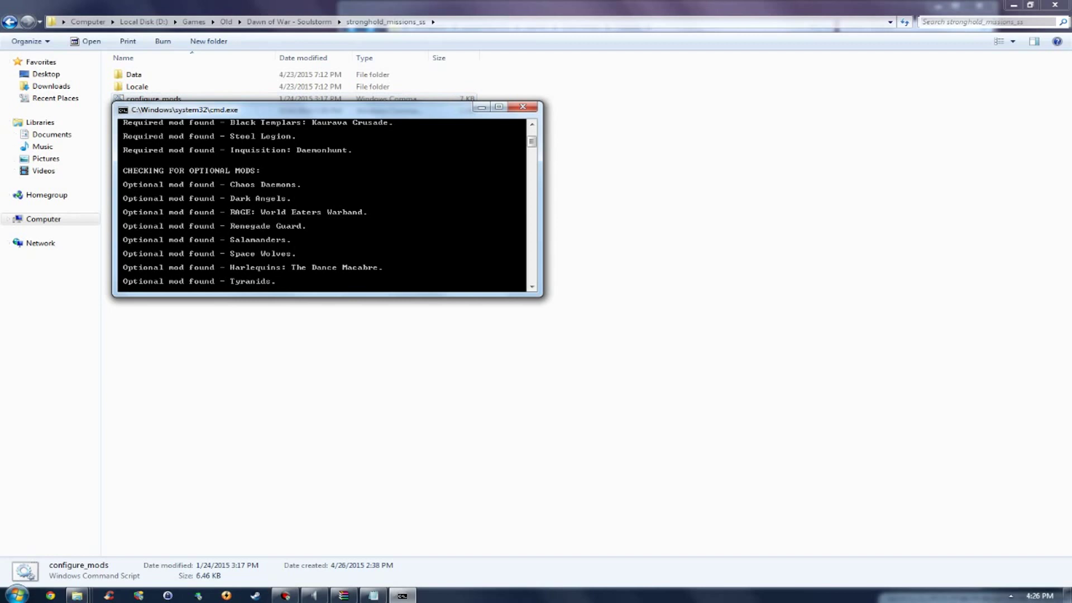
pyautogui.scroll(-1, 324, 207)
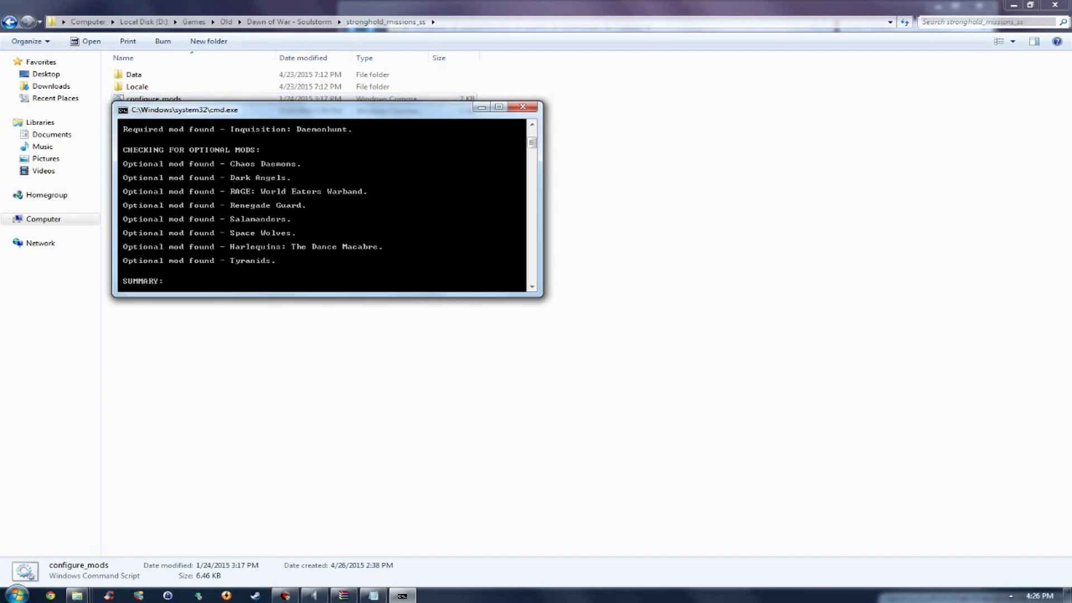
pyautogui.scroll(-2, 324, 207)
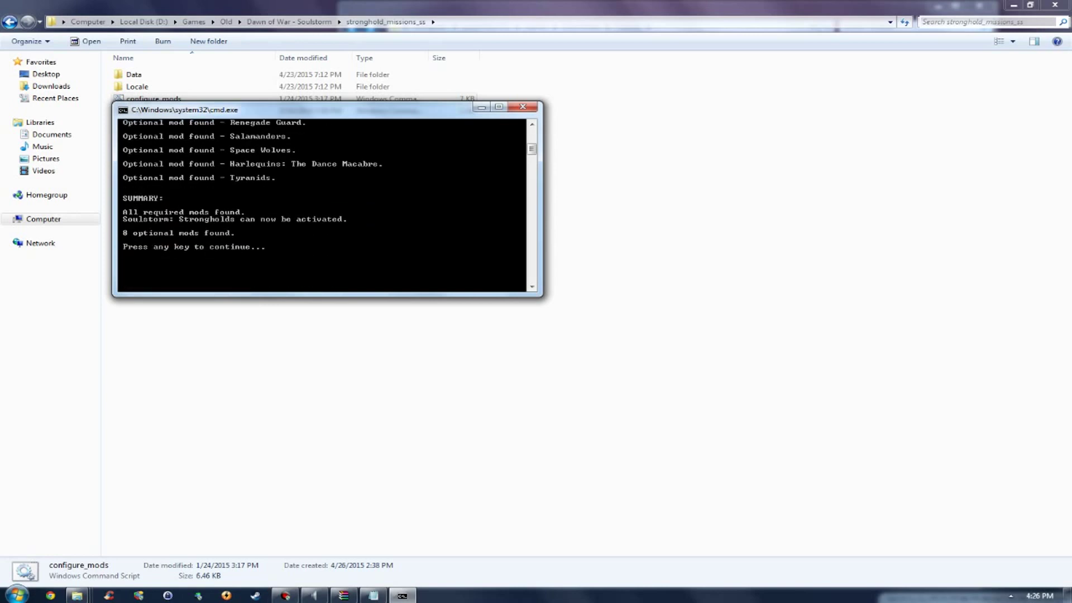
pyautogui.press('Return')
# Open stronghold_missions_ss.module from the Dawn of War - Soulstorm folder in Notepad++, read its required and optional mod entries, and close it.
pyautogui.click(9, 22)
pyautogui.scroll(-4, 294, 306)
pyautogui.click(294, 356)
pyautogui.scroll(-5, 294, 340)
pyautogui.scroll(-7, 185, 296)
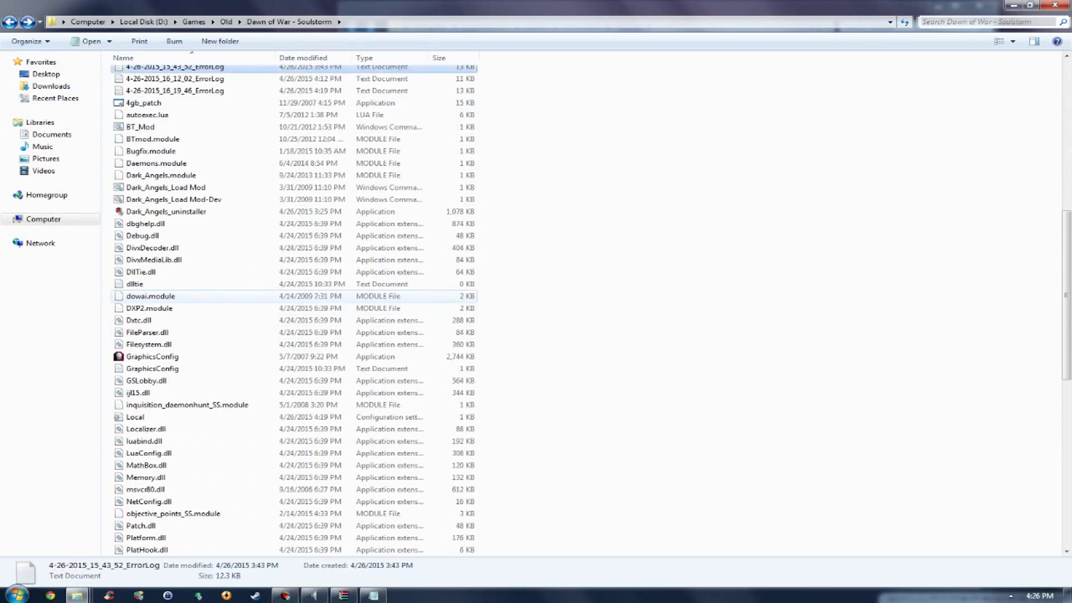
pyautogui.click(184, 260)
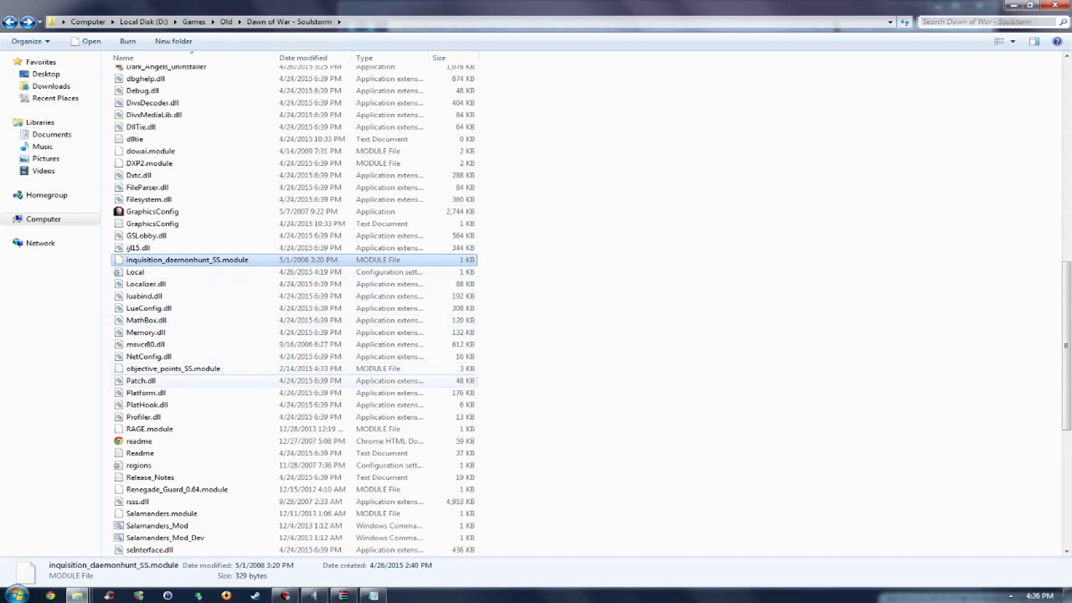
pyautogui.click(167, 513)
pyautogui.scroll(-3, 167, 419)
pyautogui.scroll(-6, 273, 318)
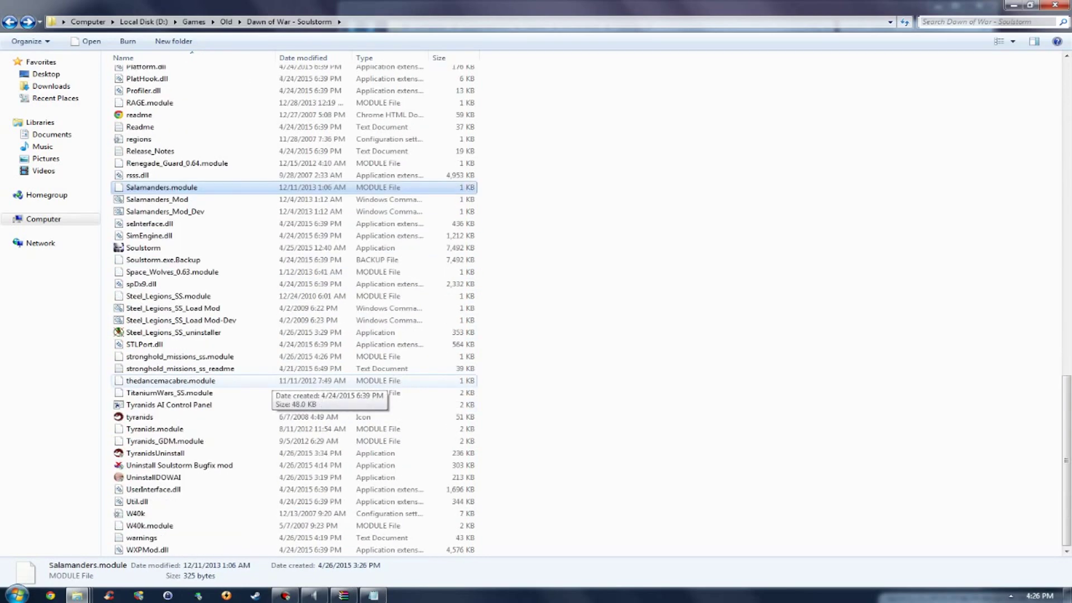
pyautogui.click(262, 356)
pyautogui.rightClick(219, 356)
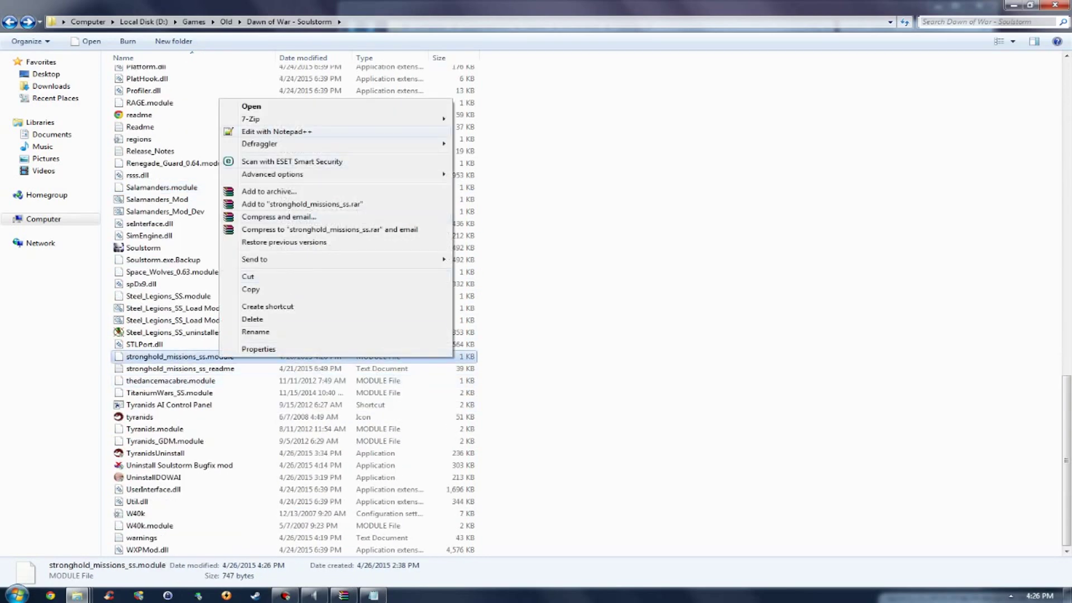
pyautogui.click(251, 129)
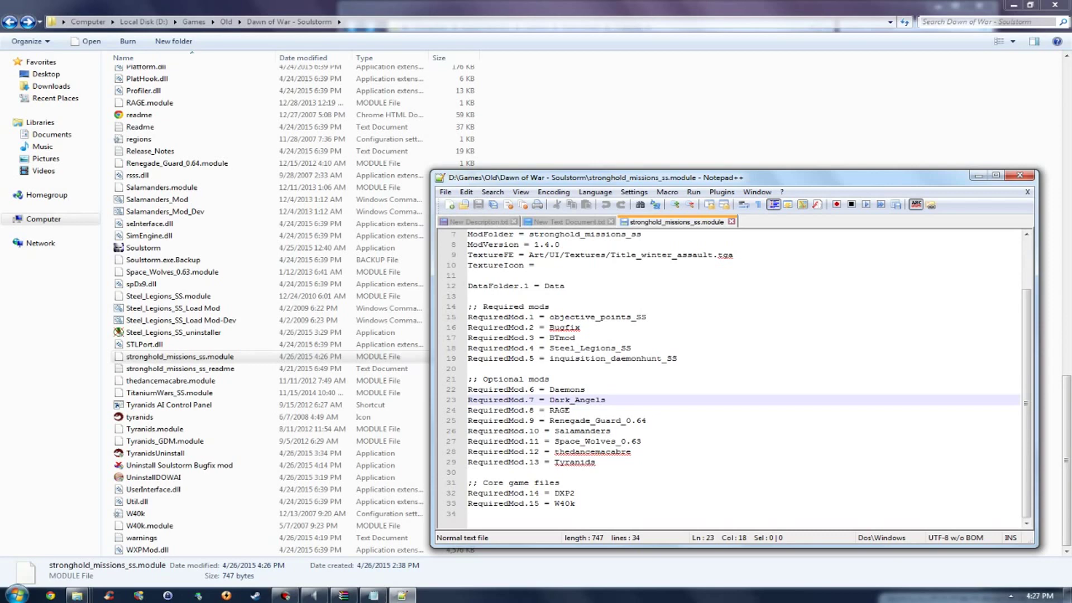
pyautogui.click(1019, 175)
# Launch Dawn of War: Soulstorm, examine the Game Manager's mod list, and return to the main menu.
pyautogui.click(181, 320)
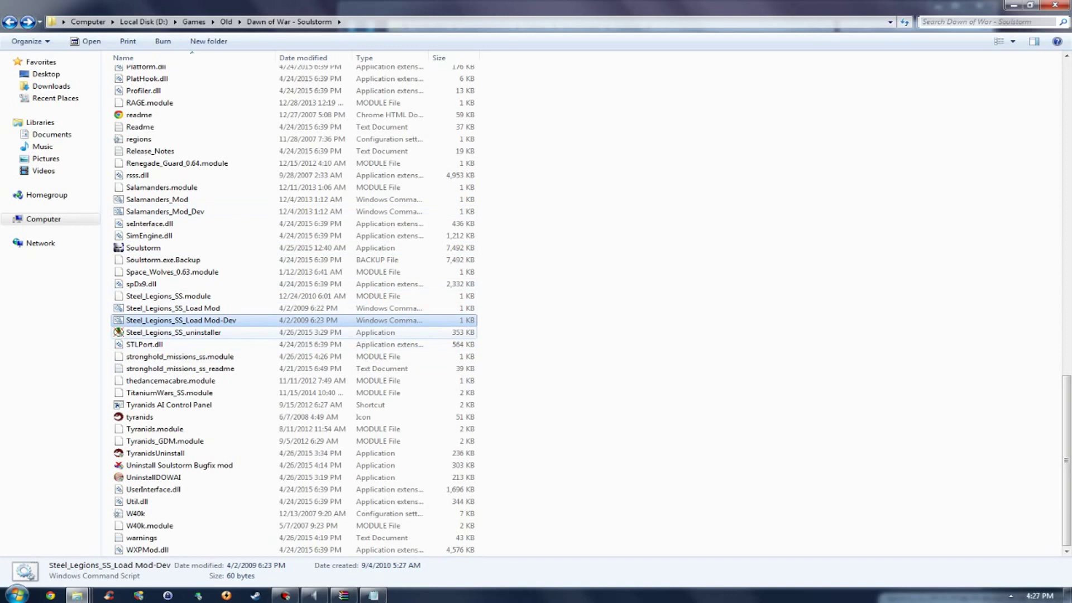
pyautogui.doubleClick(173, 320)
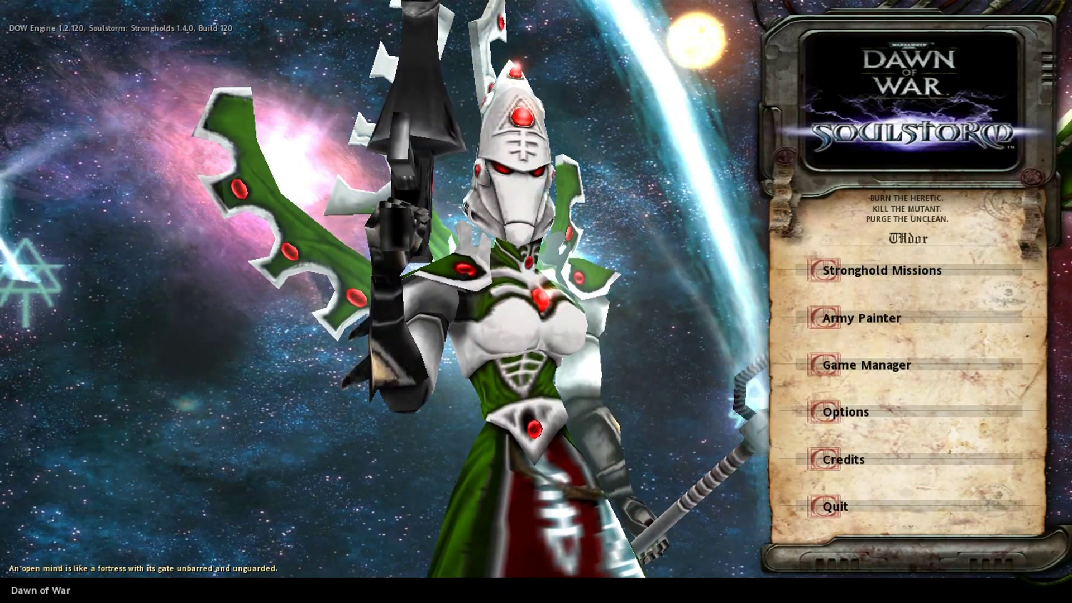
pyautogui.click(867, 364)
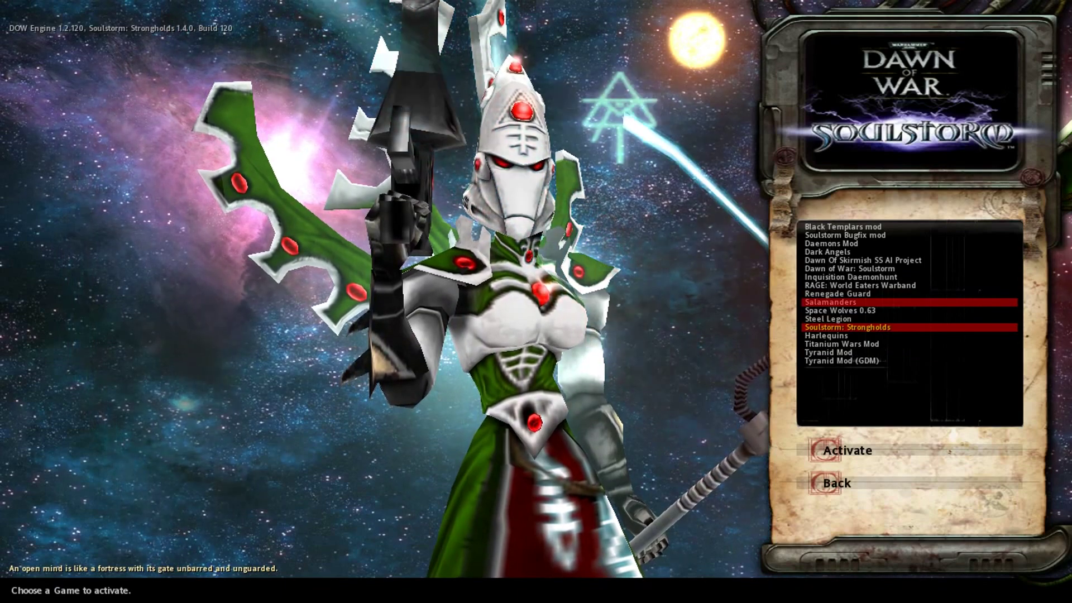
pyautogui.click(836, 483)
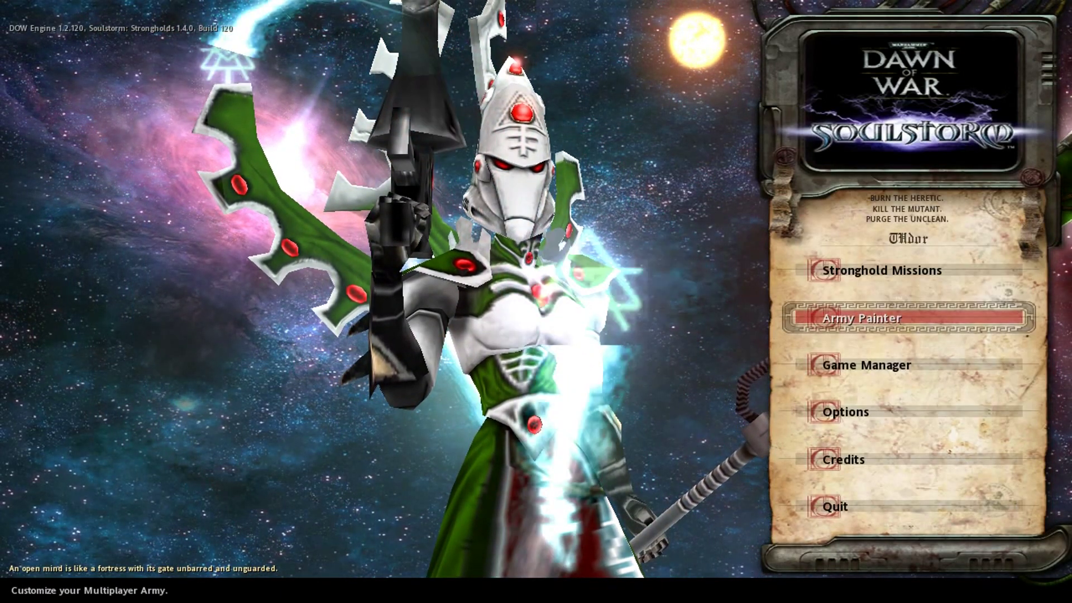
# Open the Army Painter and preview the Chaos Daemons and Harlequins races.
pyautogui.click(861, 318)
pyautogui.click(61, 76)
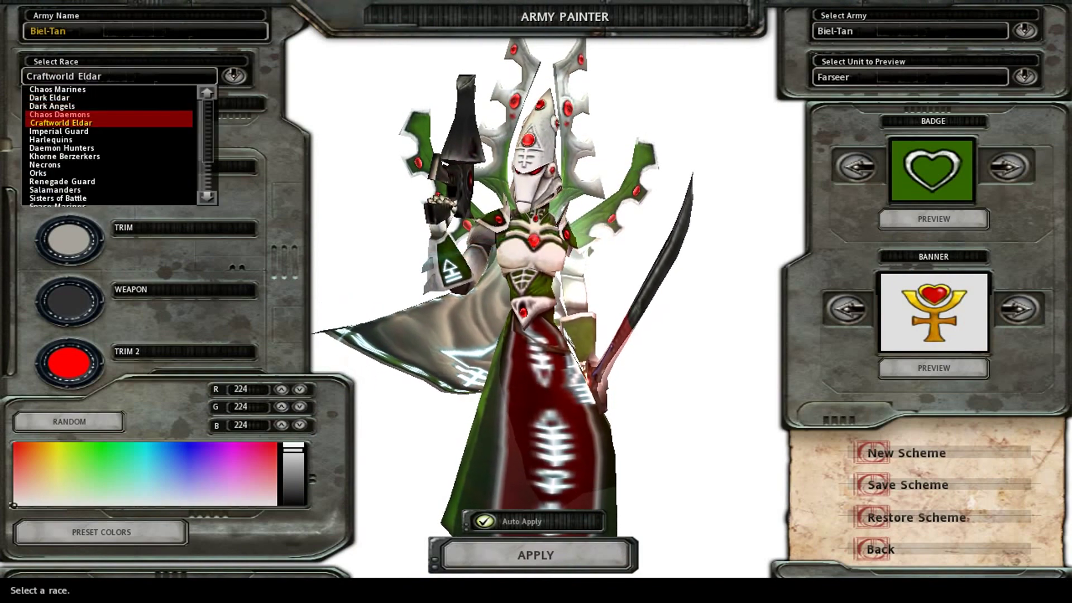
pyautogui.click(60, 115)
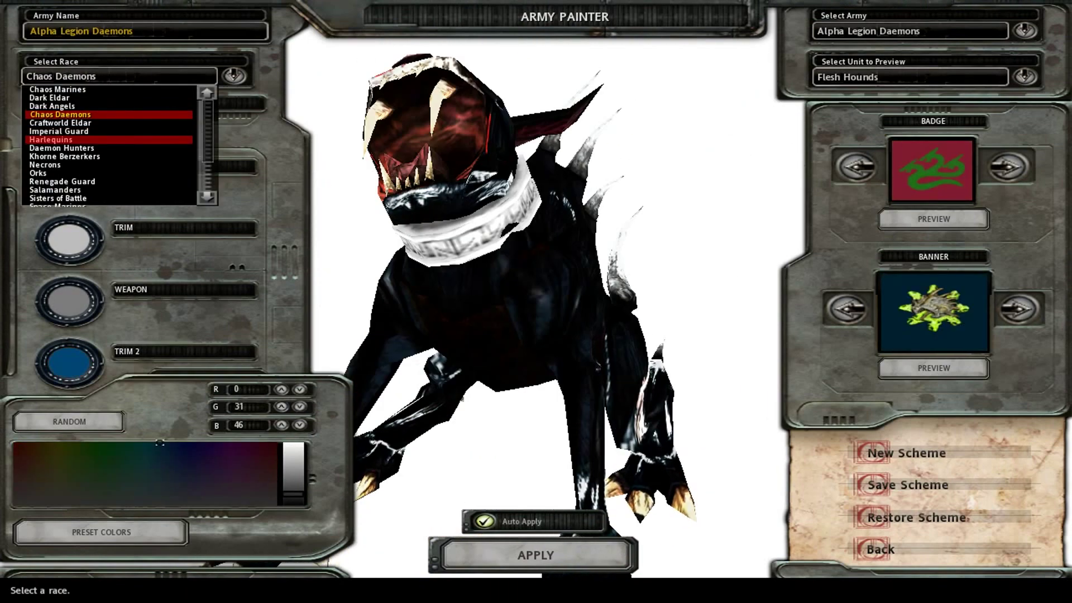
pyautogui.click(51, 140)
pyautogui.scroll(-5, 109, 146)
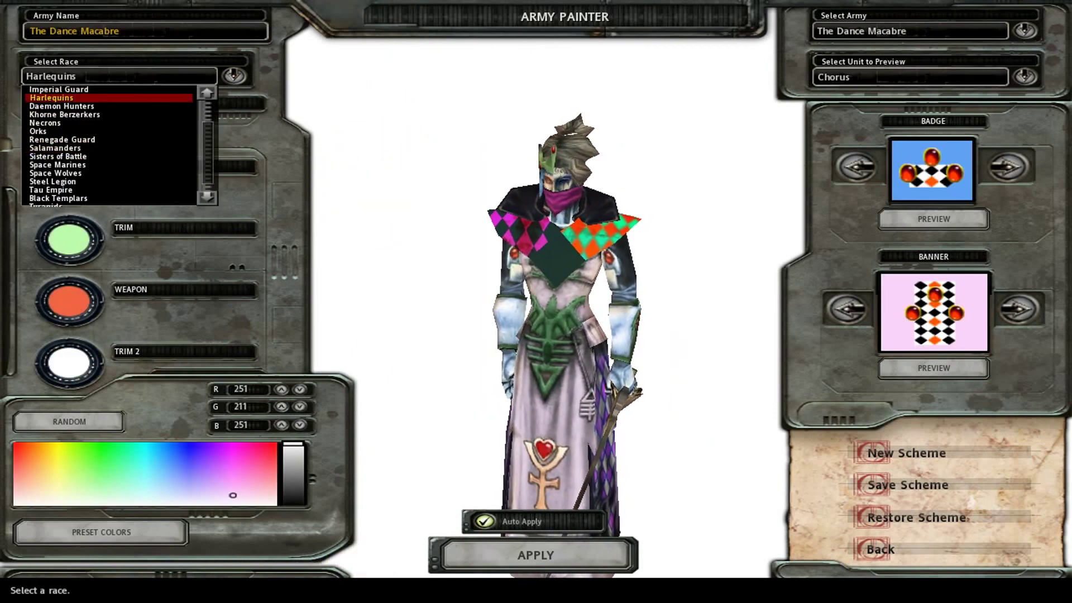
# Preview the Salamanders and Black Templars races in the Army Painter.
pyautogui.click(109, 148)
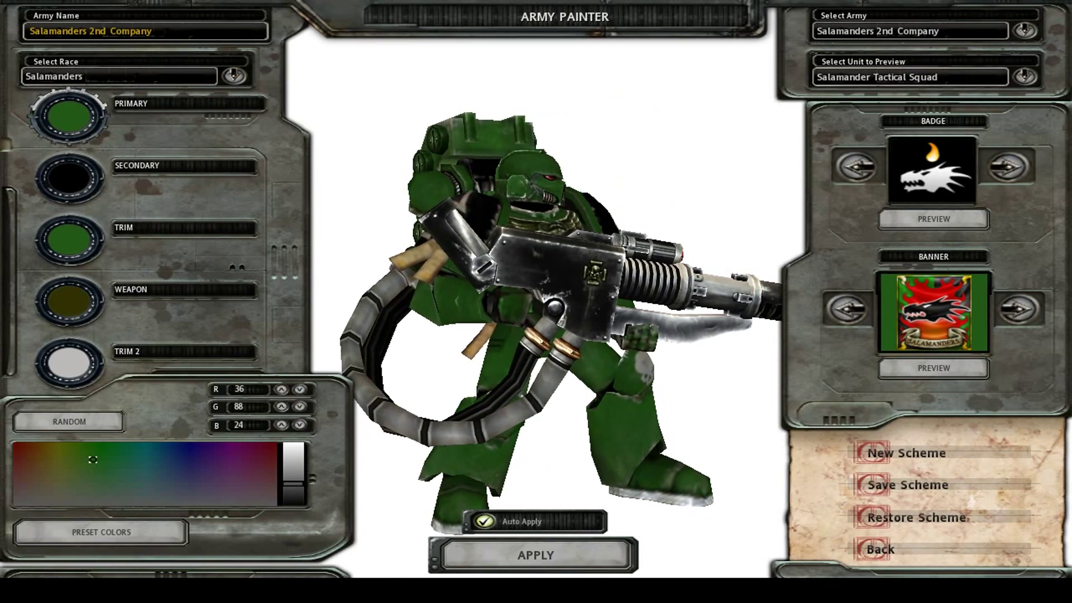
pyautogui.click(112, 76)
pyautogui.scroll(-3, 109, 173)
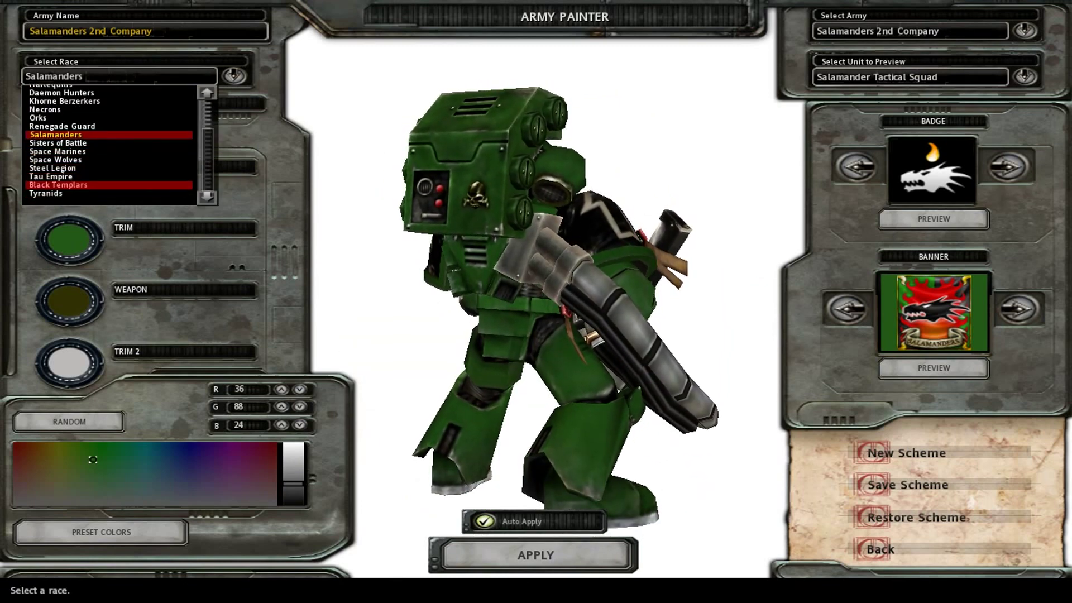
pyautogui.click(59, 185)
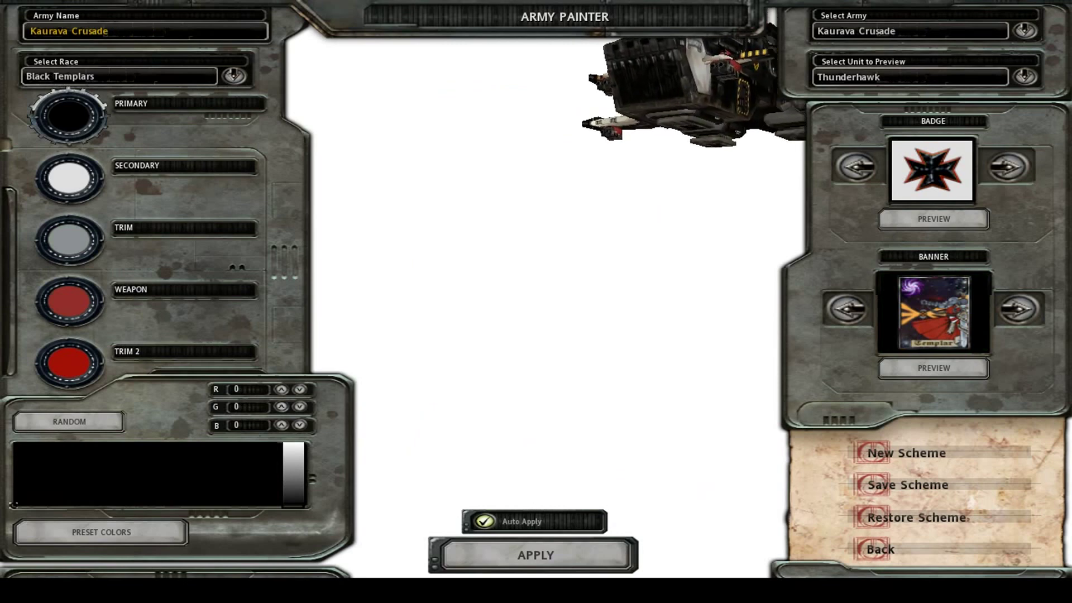